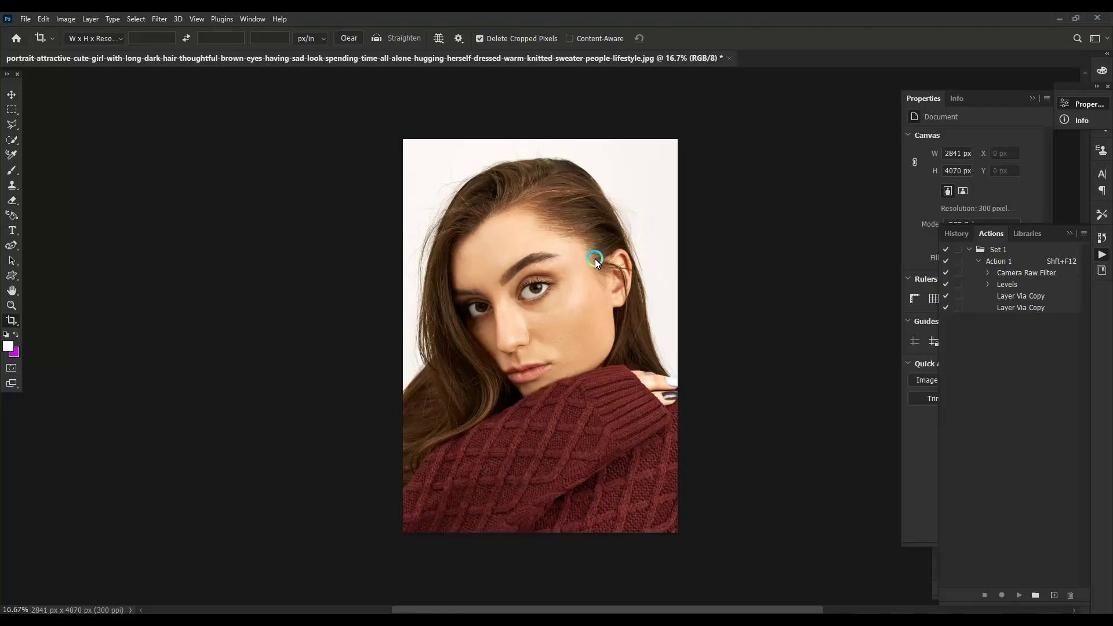
Zoom in and out on the portrait, then launch Filter > Liquify.
scroll(600, 204, down, 1)
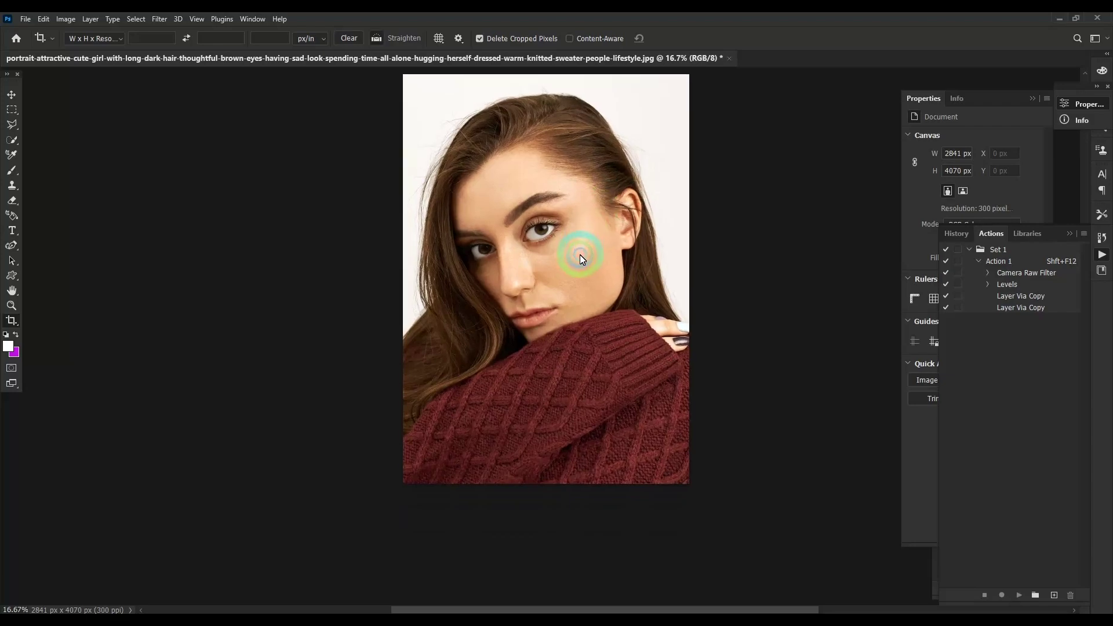
scroll(580, 255, up, 3)
scroll(586, 284, up, 3)
scroll(602, 292, up, 1)
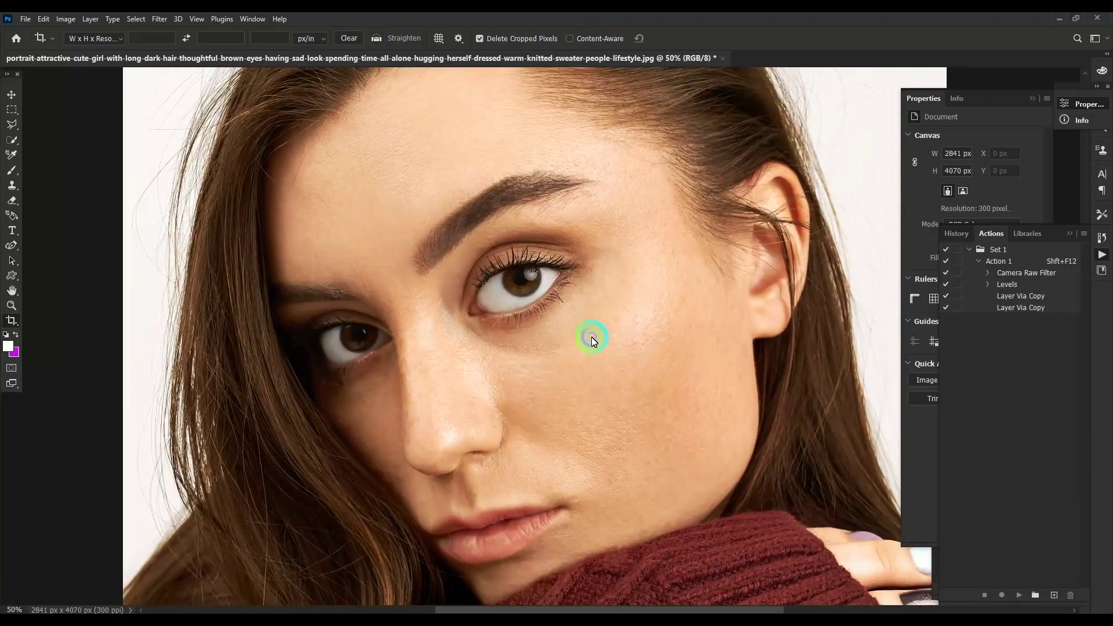
scroll(591, 337, down, 1)
scroll(603, 313, down, 1)
scroll(603, 313, down, 1)
scroll(603, 313, up, 2)
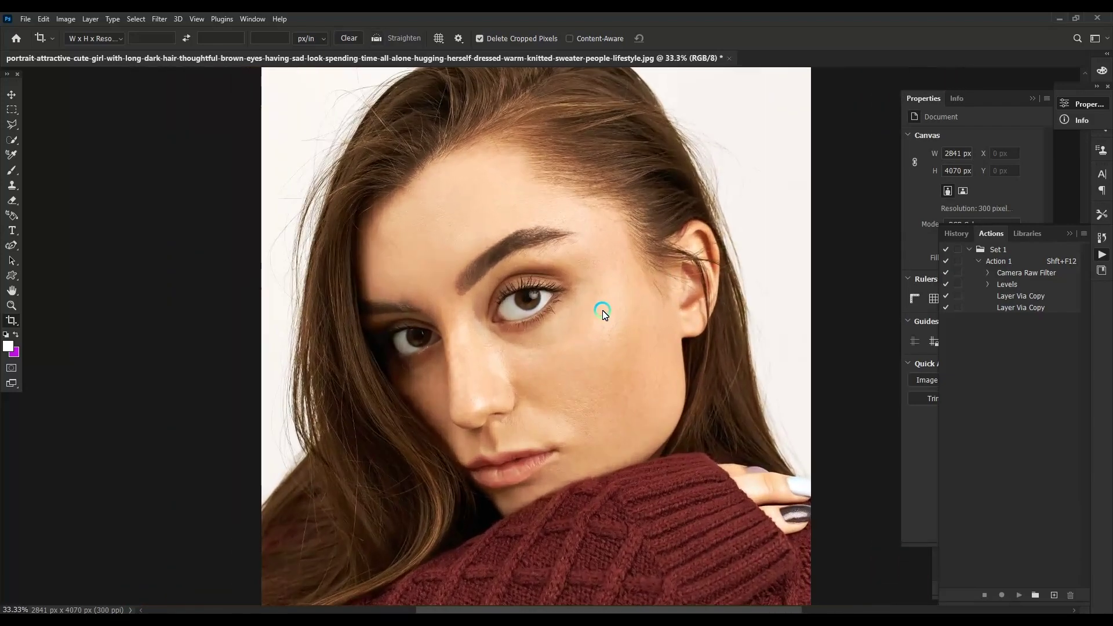
click(160, 19)
click(210, 123)
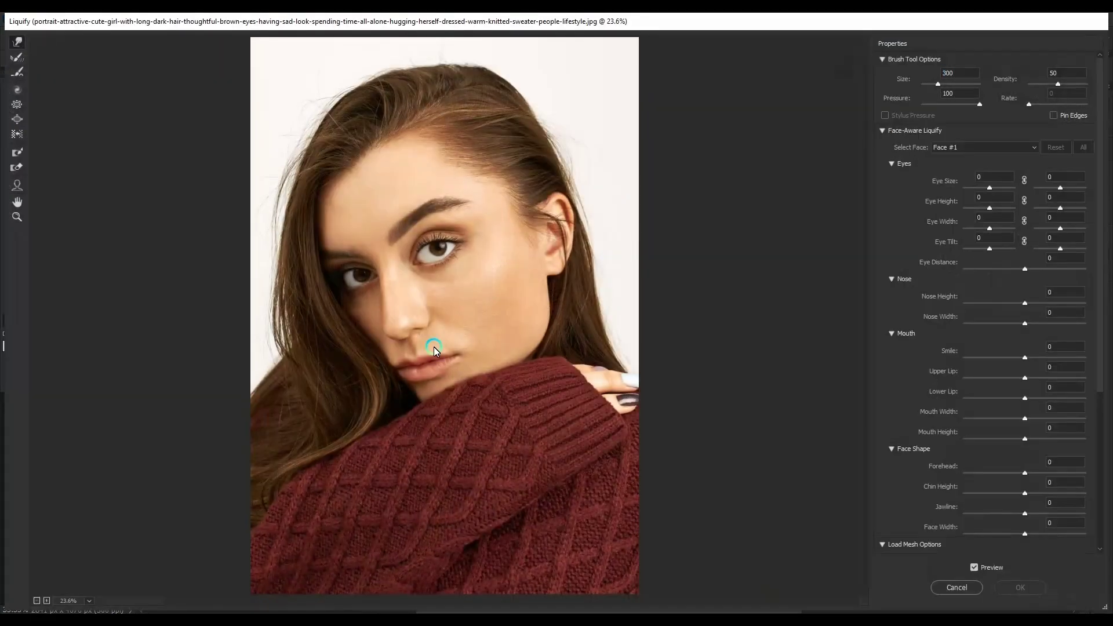
Zoom Liquify's preview in on the lips and nose and try adjusting Nose Height.
scroll(511, 281, up, 2)
scroll(451, 337, up, 1)
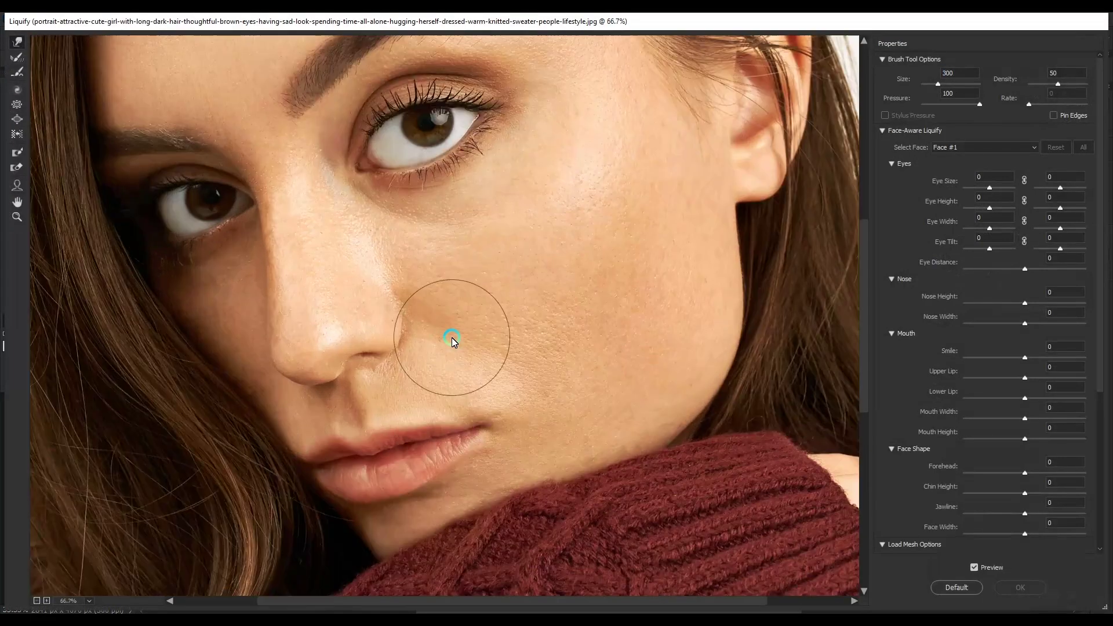
drag(401, 409, 577, 298)
scroll(593, 312, up, 1)
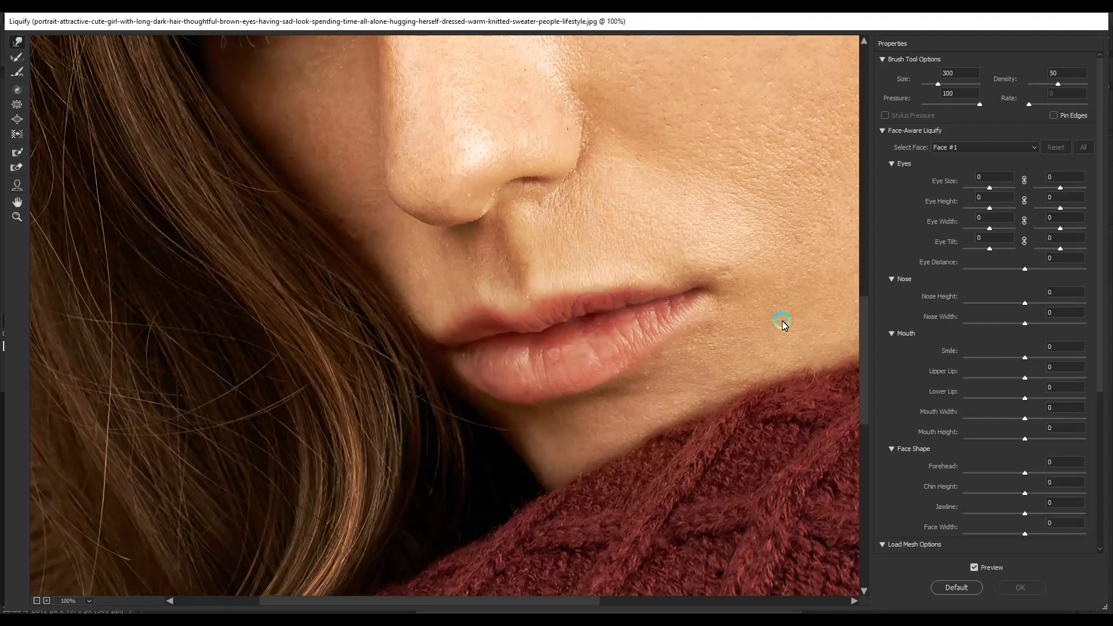
drag(1024, 303, 1025, 304)
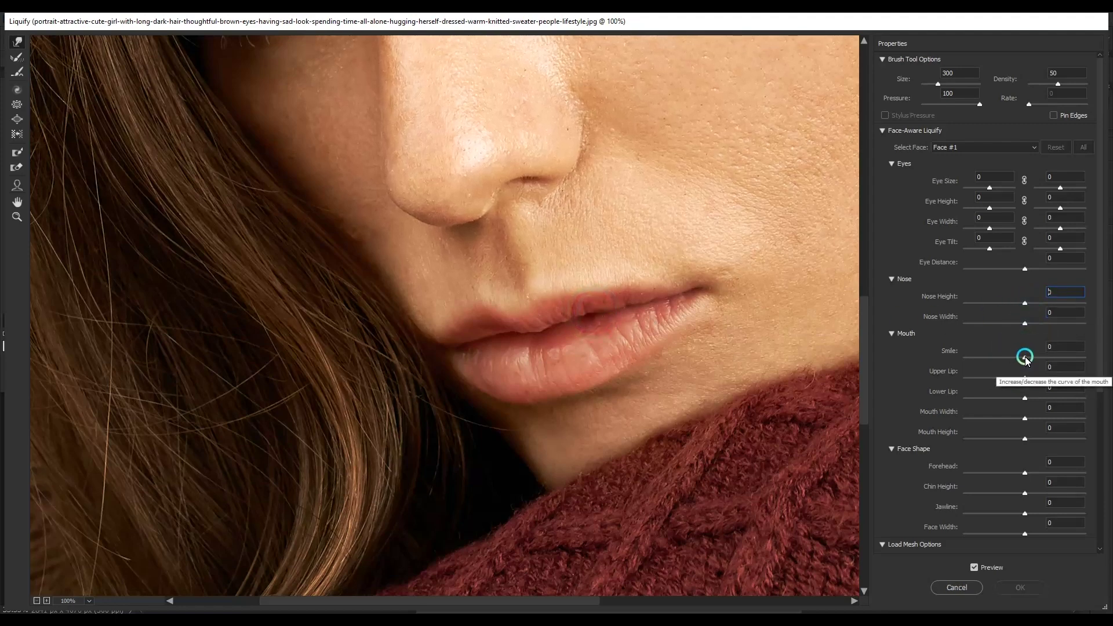
Set Smile to 25 and Upper Lip to 100, leaving Mouth Width reset.
drag(1025, 358, 1064, 373)
click(1023, 400)
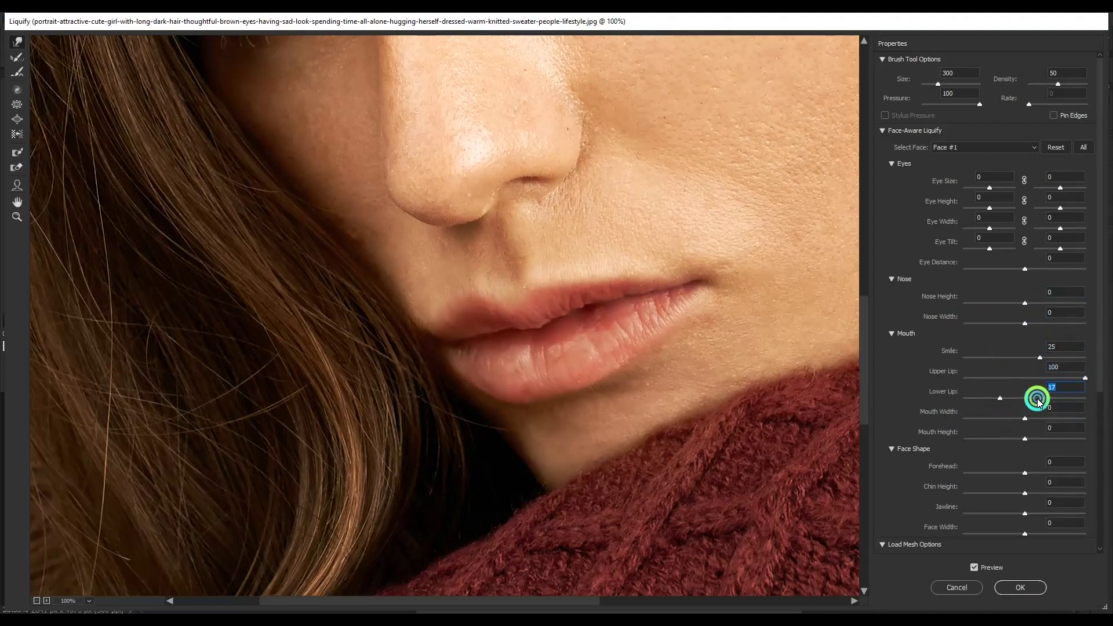
click(1028, 422)
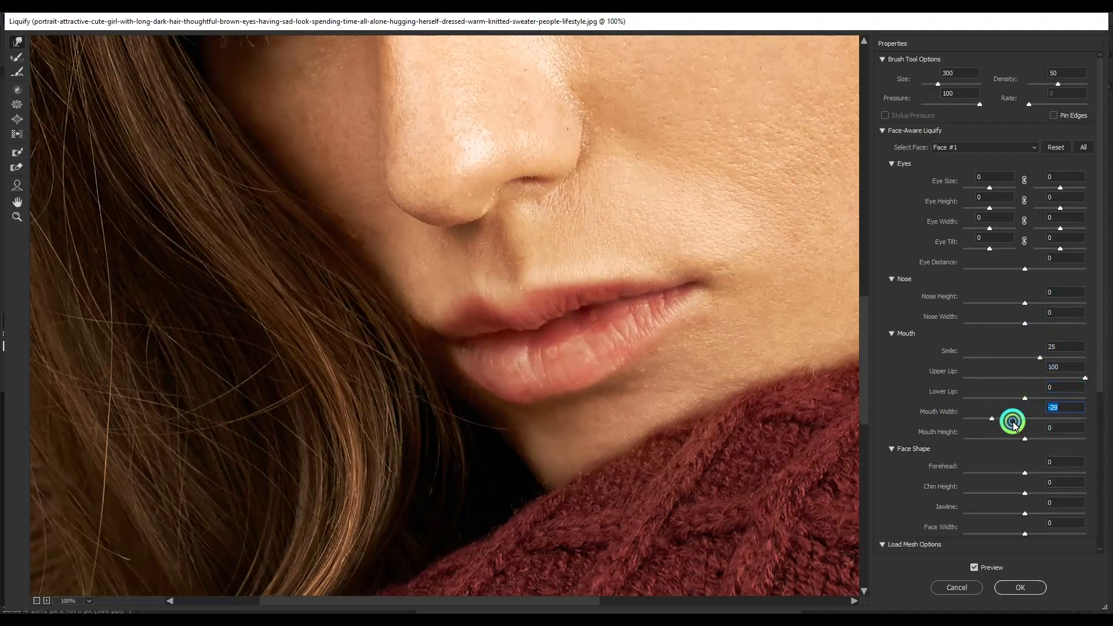
text(0)
scroll(620, 507, up, 5)
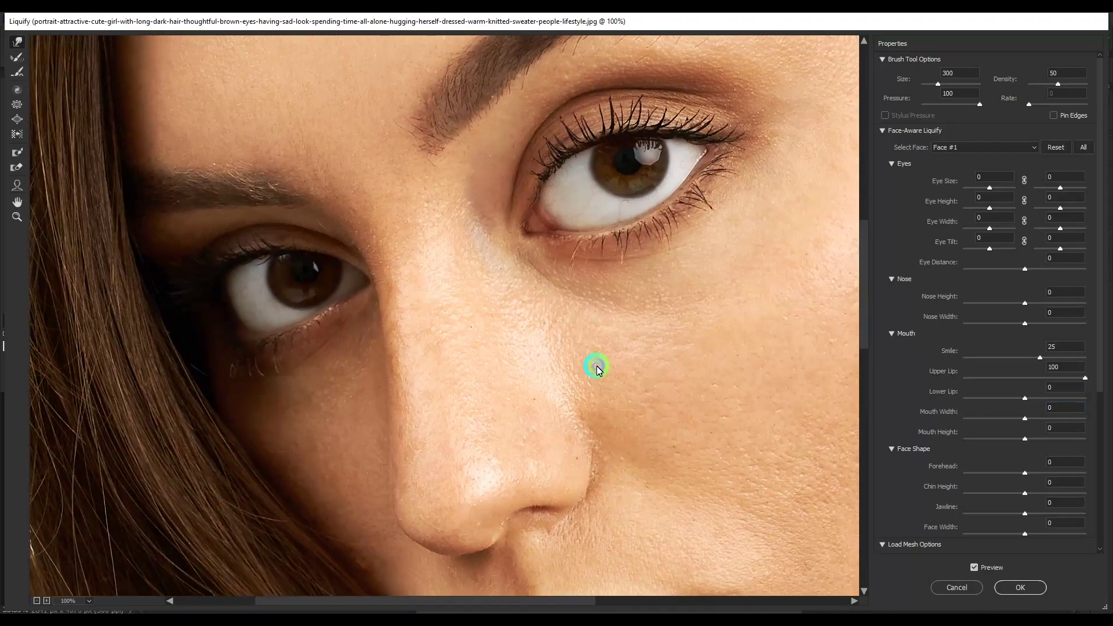
scroll(603, 406, down, 2)
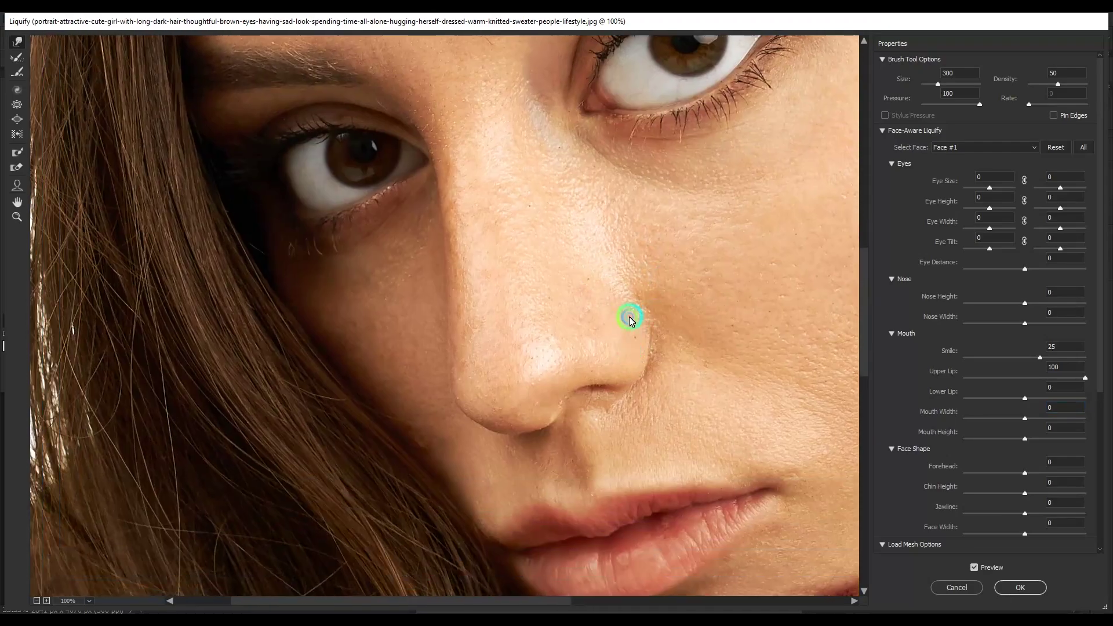
scroll(607, 427, up, 3)
scroll(670, 398, up, 2)
scroll(704, 340, down, 2)
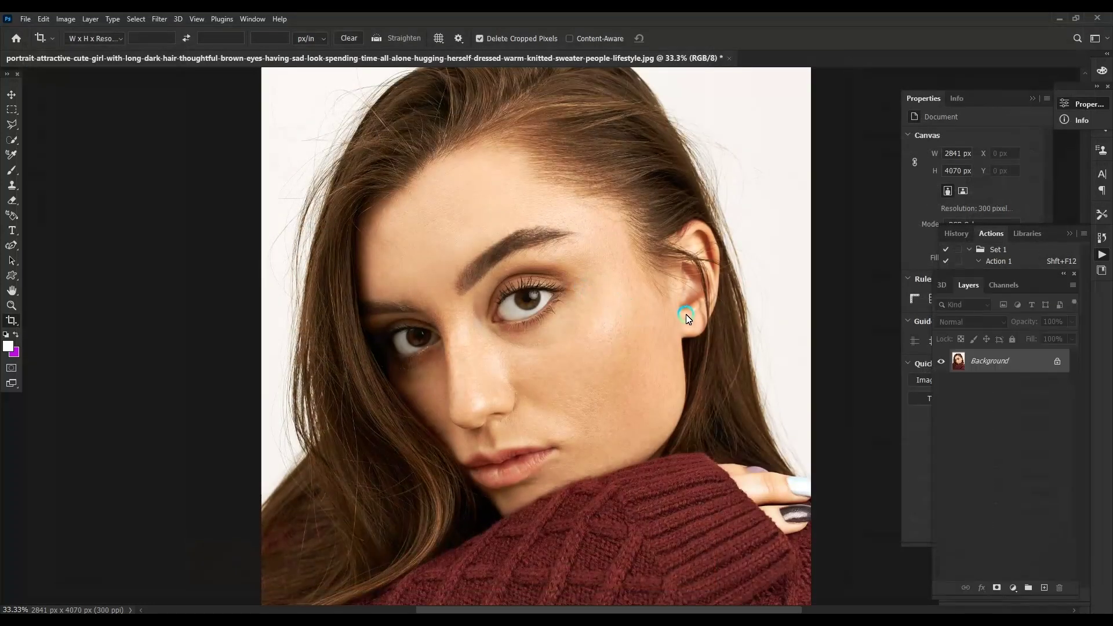
Open the Camera Raw Filter on Layer 1 and zoom into the face.
click(160, 19)
click(227, 107)
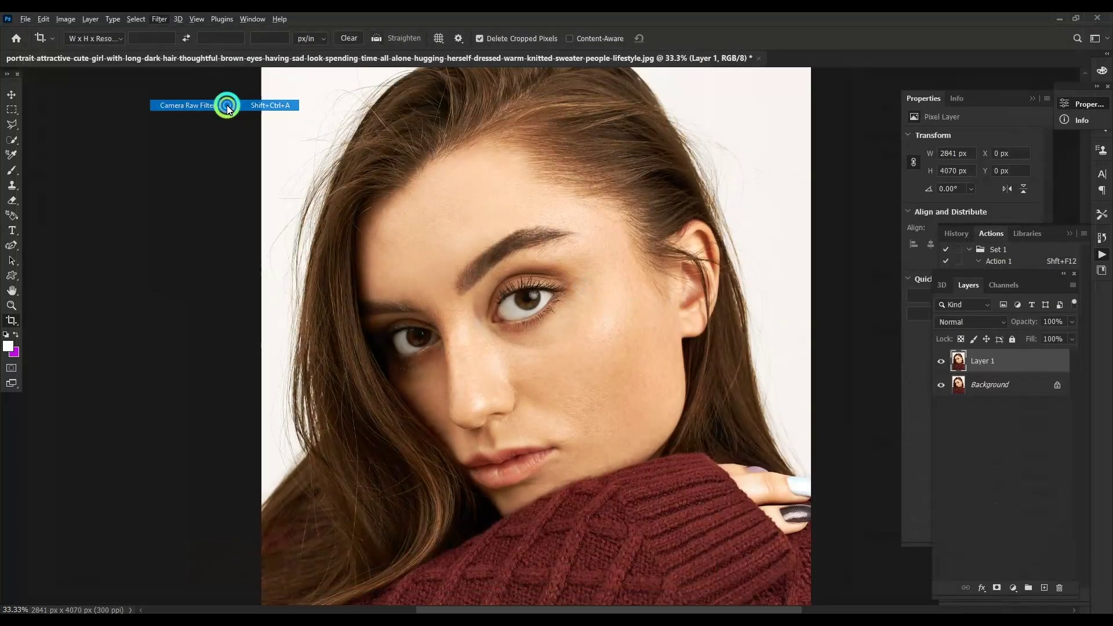
click(668, 173)
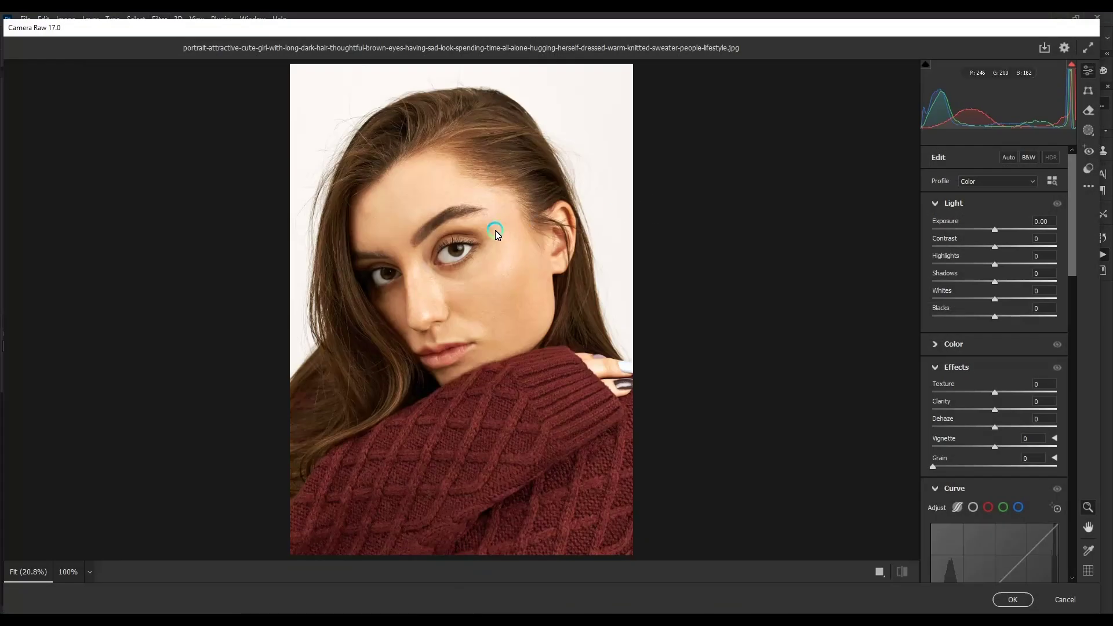
drag(493, 234, 545, 279)
mouse_move(443, 328)
mouse_down()
mouse_move(589, 263)
mouse_move(977, 230)
mouse_up()
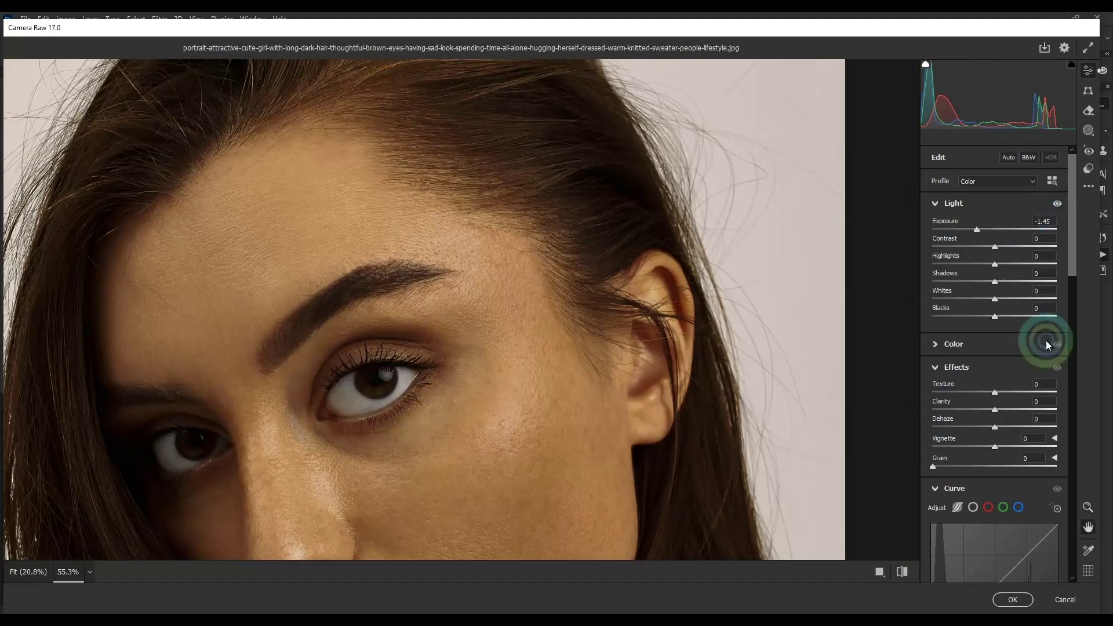
Lower Exposure to -1.45 and Highlights to -14, and lift the Shadows.
mouse_move(1077, 264)
mouse_down()
mouse_move(1079, 378)
mouse_move(1064, 137)
mouse_up()
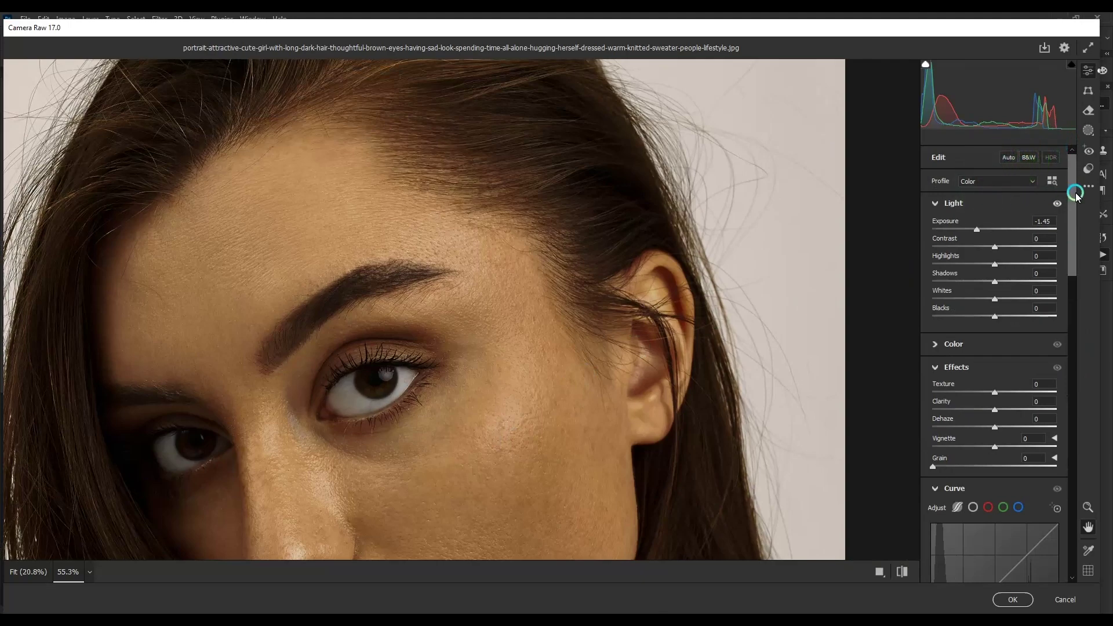
mouse_move(1076, 196)
mouse_down()
mouse_move(1074, 393)
mouse_move(1079, 124)
mouse_up()
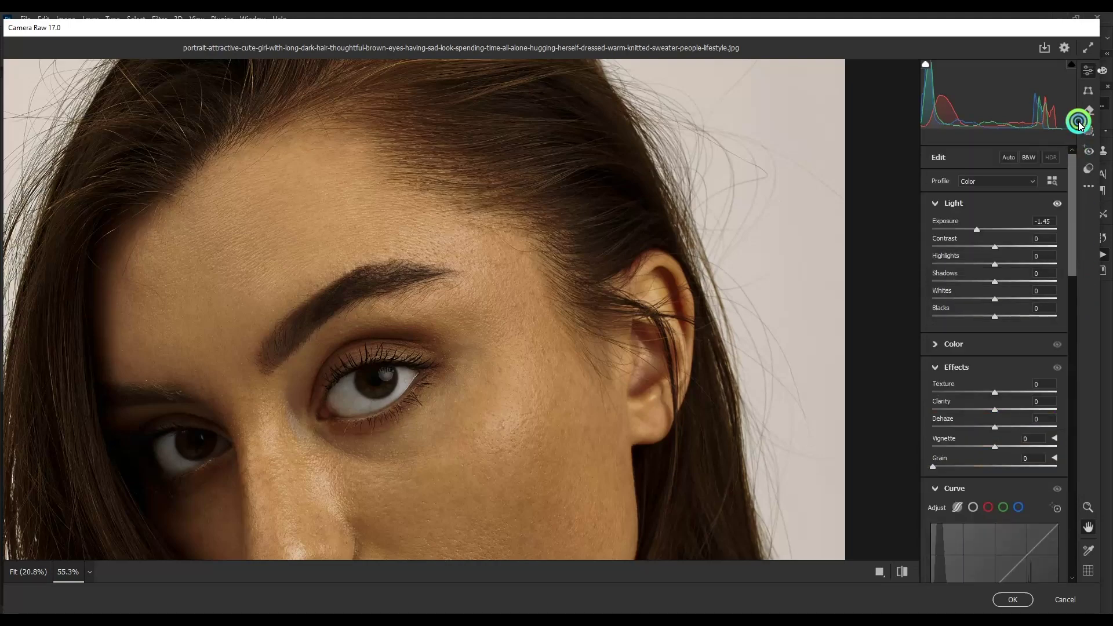
drag(680, 236, 875, 229)
drag(619, 264, 788, 181)
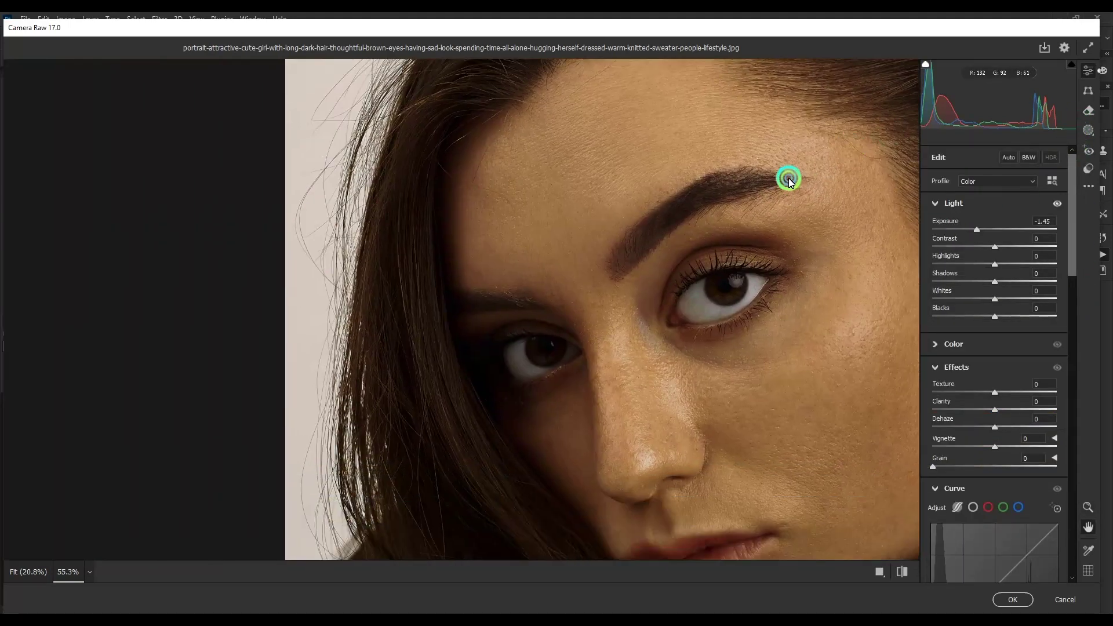
drag(758, 294, 610, 229)
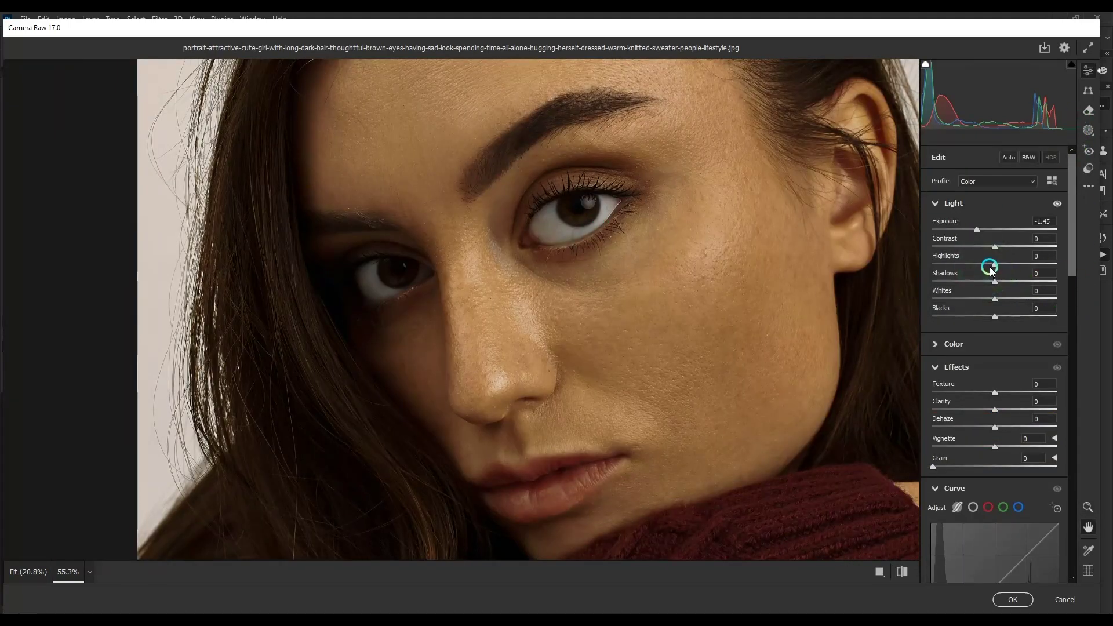
mouse_move(990, 268)
mouse_down()
mouse_move(1079, 285)
mouse_move(1093, 490)
mouse_up()
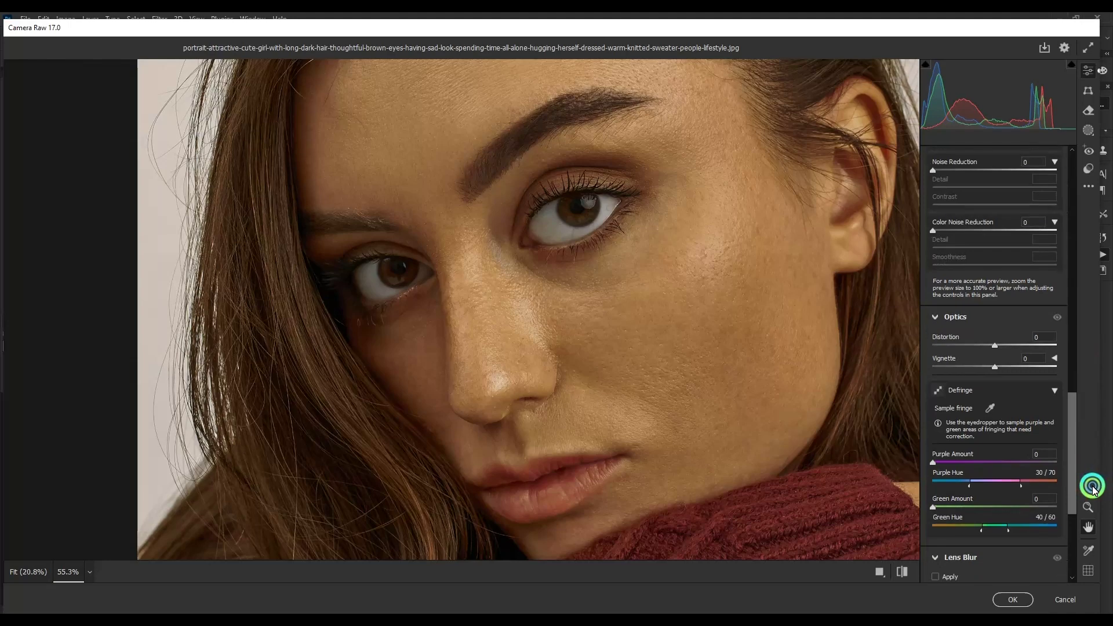
Set Shadows to +71 and Sharpening to 31.
mouse_move(1094, 490)
mouse_down()
mouse_move(1095, 381)
mouse_move(1095, 391)
mouse_up()
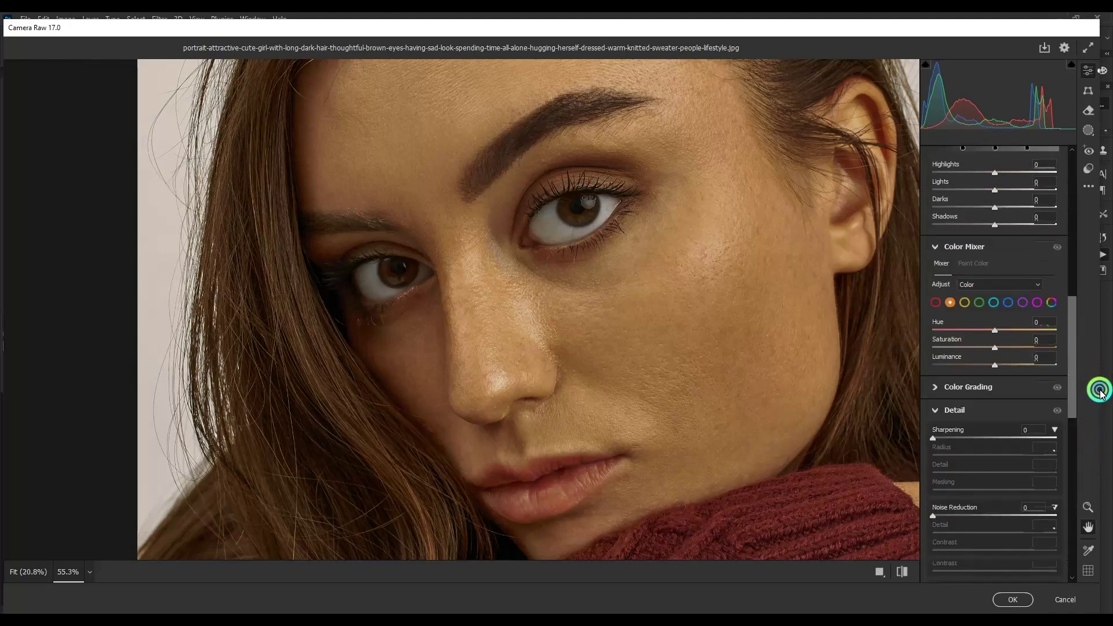
mouse_move(947, 439)
mouse_down()
mouse_move(1042, 441)
mouse_move(958, 438)
mouse_up()
drag(690, 262, 688, 348)
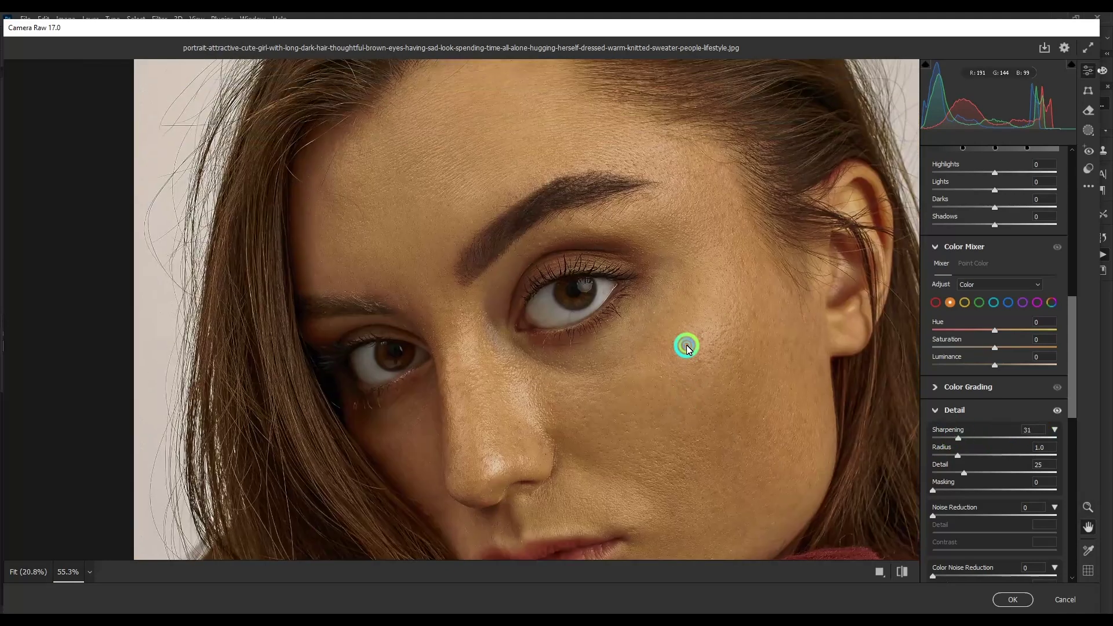
scroll(704, 309, down, 2)
scroll(743, 295, down, 2)
scroll(661, 286, down, 2)
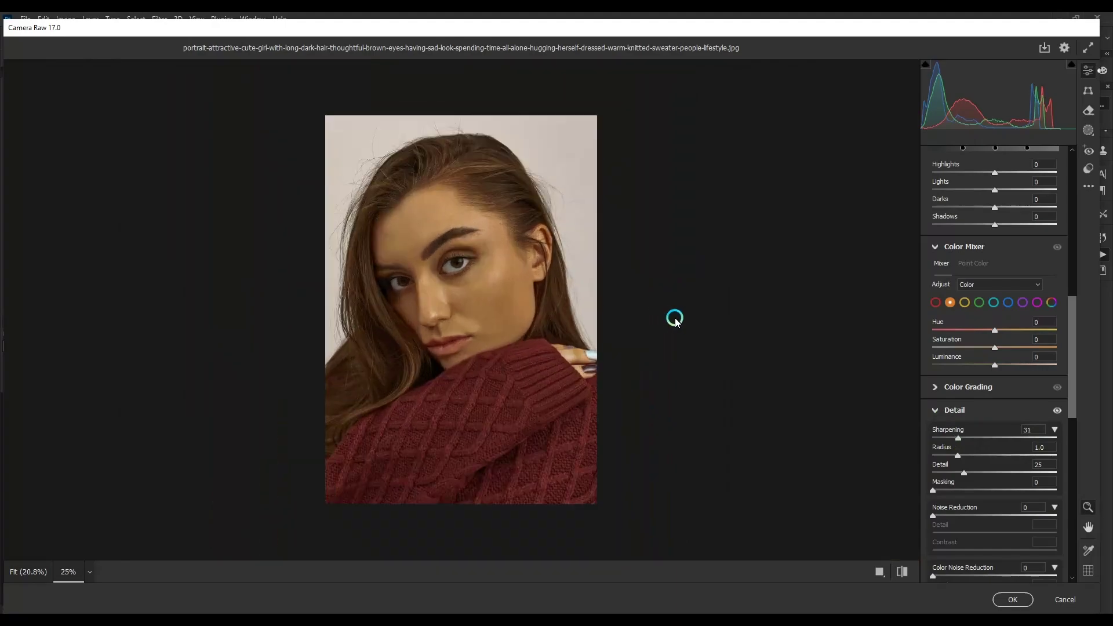
scroll(673, 318, up, 3)
Raise Whites to +31 and move down the panels toward the Color Mixer.
drag(1066, 313, 1061, 174)
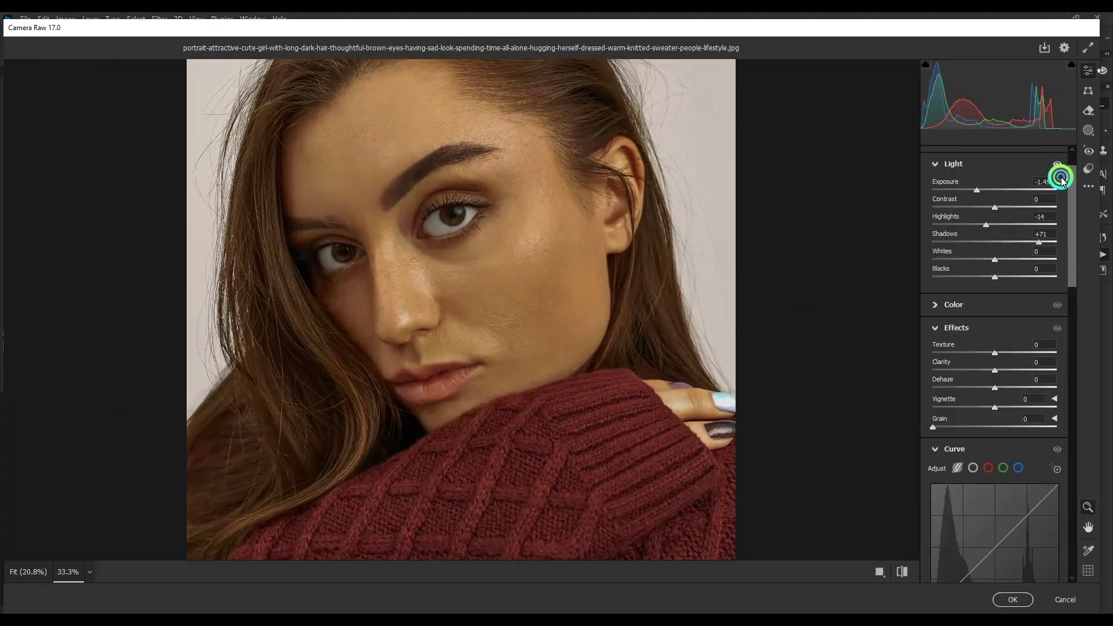
drag(1017, 260, 1014, 260)
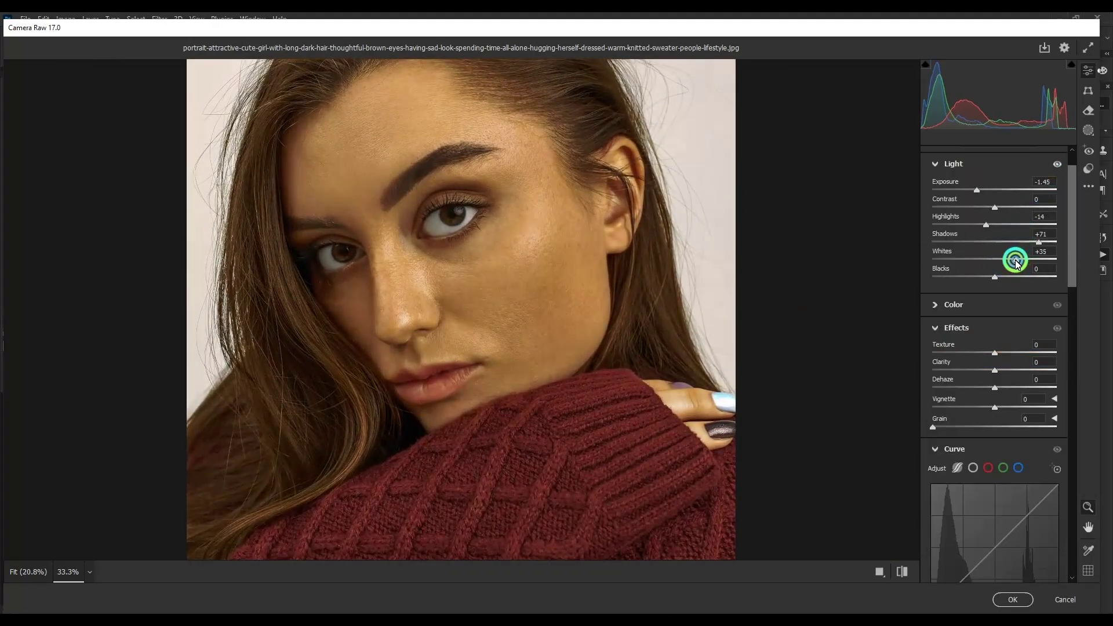
click(1028, 343)
click(1059, 301)
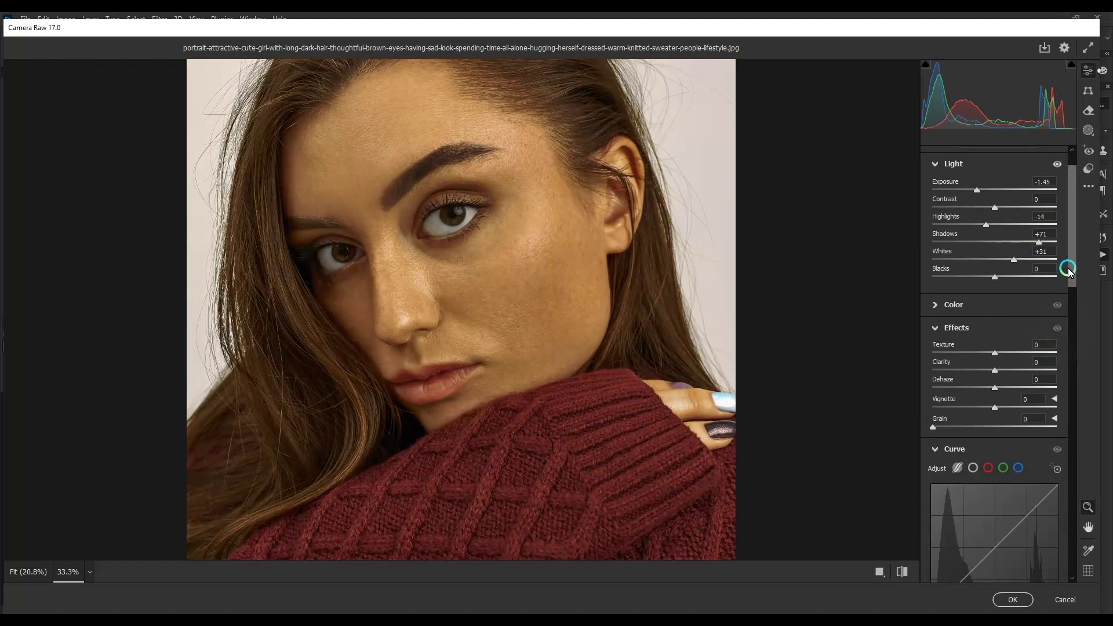
drag(1069, 272, 1073, 339)
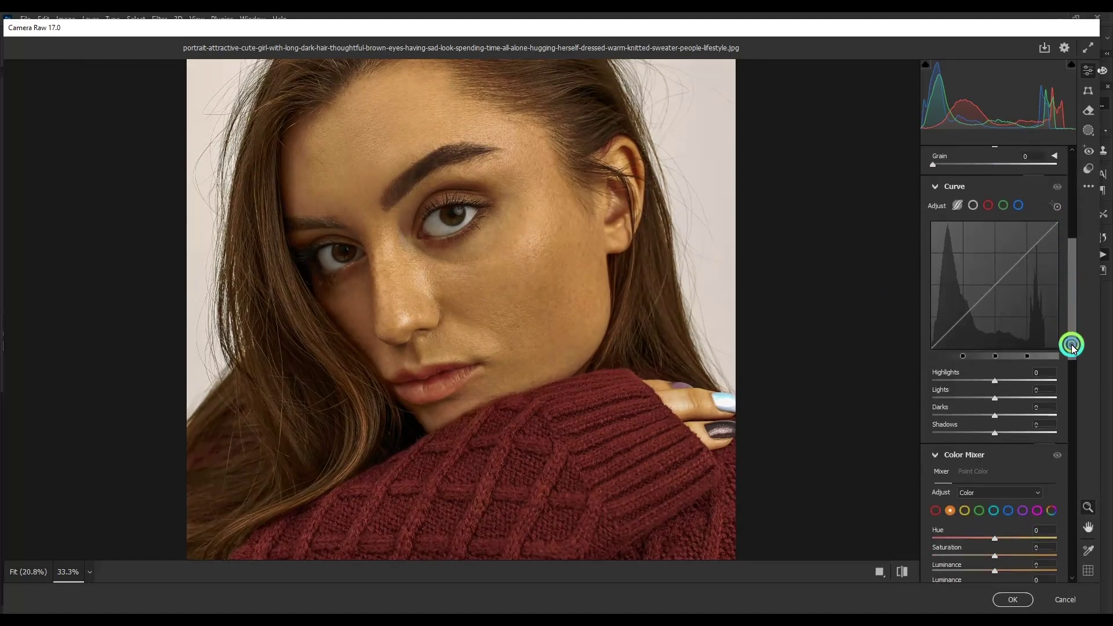
scroll(1073, 340, down, 5)
In the Color Mixer, set orange hue to -9 and saturation to -18.
click(1020, 445)
click(994, 463)
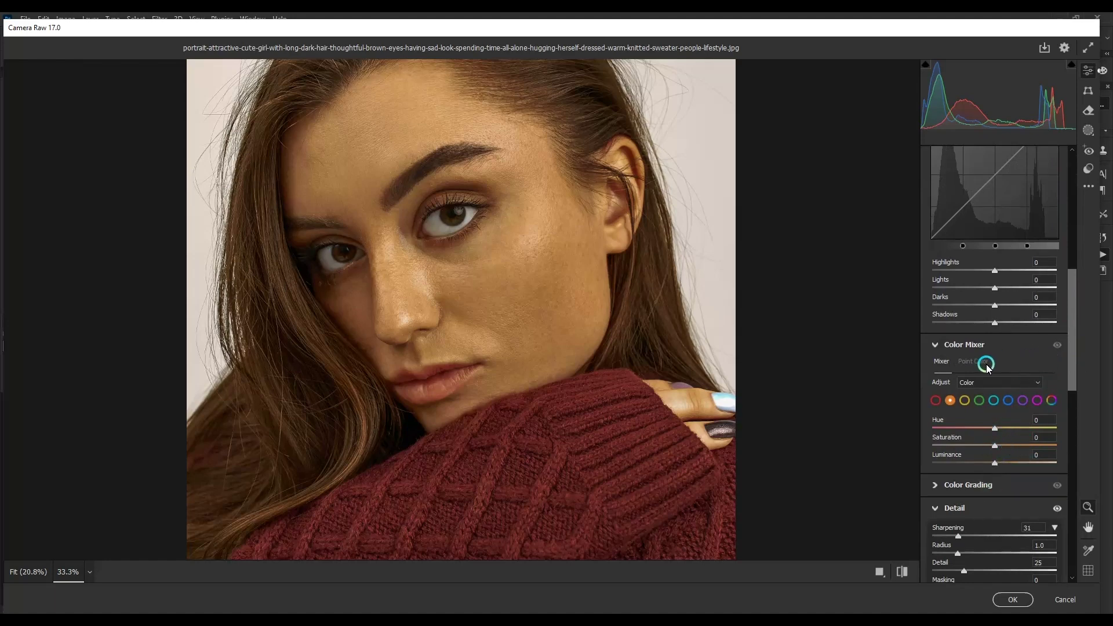
click(964, 401)
drag(993, 428, 941, 429)
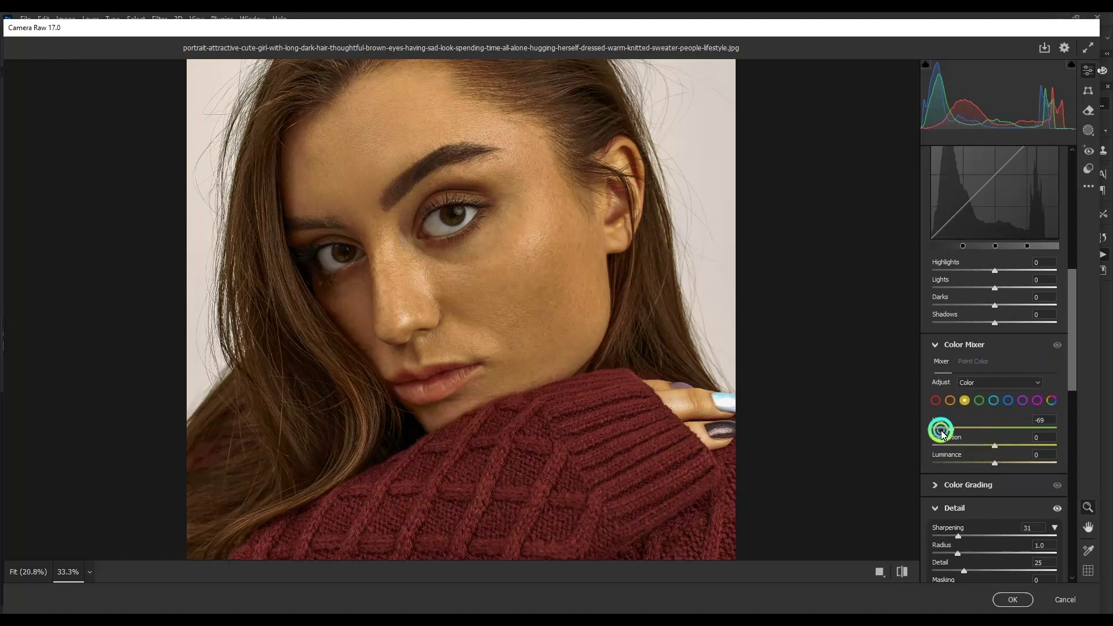
click(951, 401)
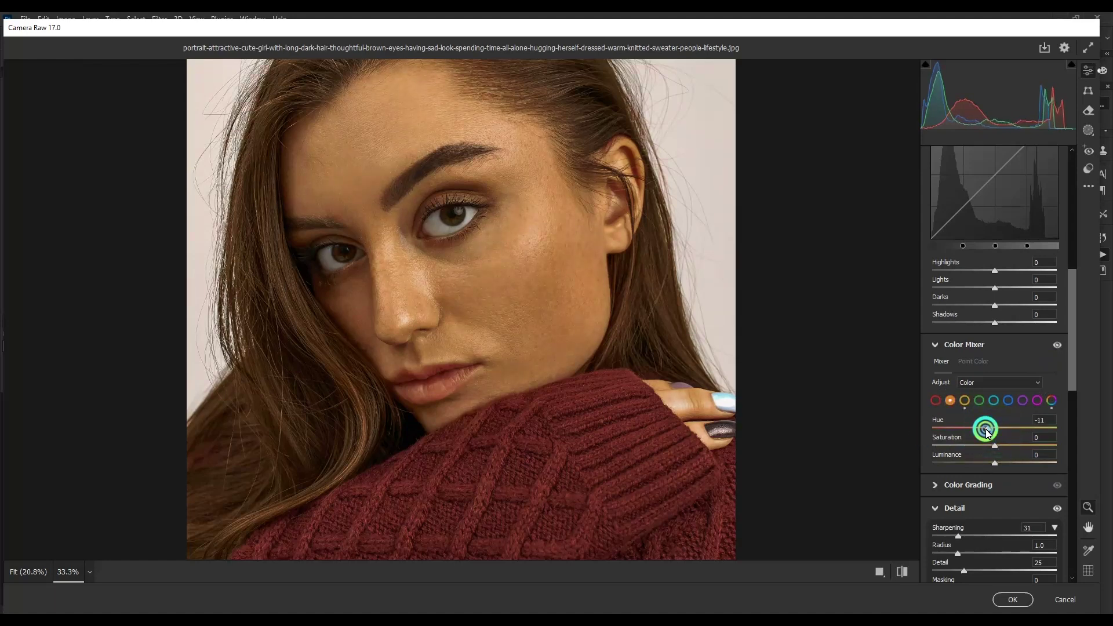
mouse_move(995, 449)
mouse_down()
mouse_move(982, 448)
mouse_move(1007, 464)
mouse_up()
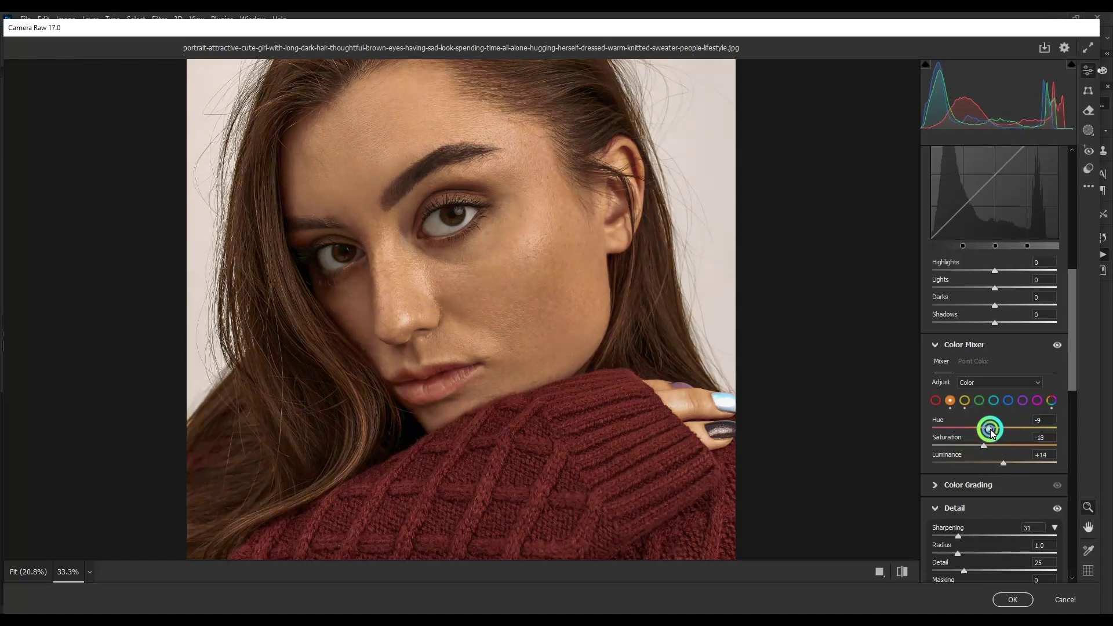
Set yellow hue to -21 and show the before/after views side by side.
click(979, 400)
click(965, 400)
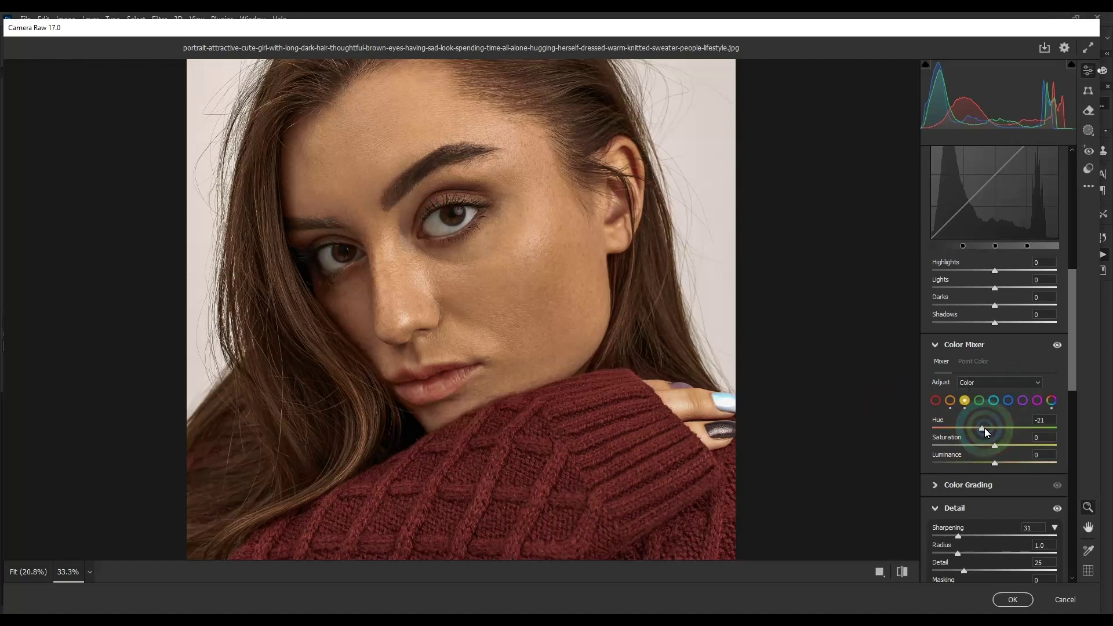
drag(986, 430, 989, 432)
drag(1073, 382, 1074, 527)
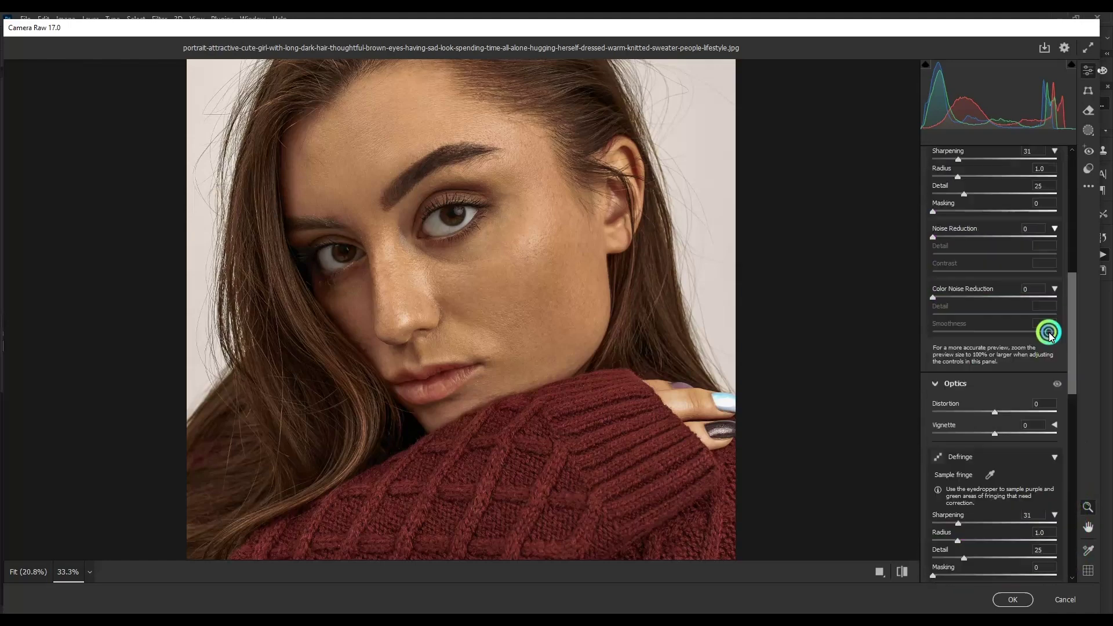
drag(1074, 527, 1048, 249)
click(882, 572)
Apply the Camera Raw edits and toggle Layer 1 to compare with the original.
drag(641, 298, 690, 315)
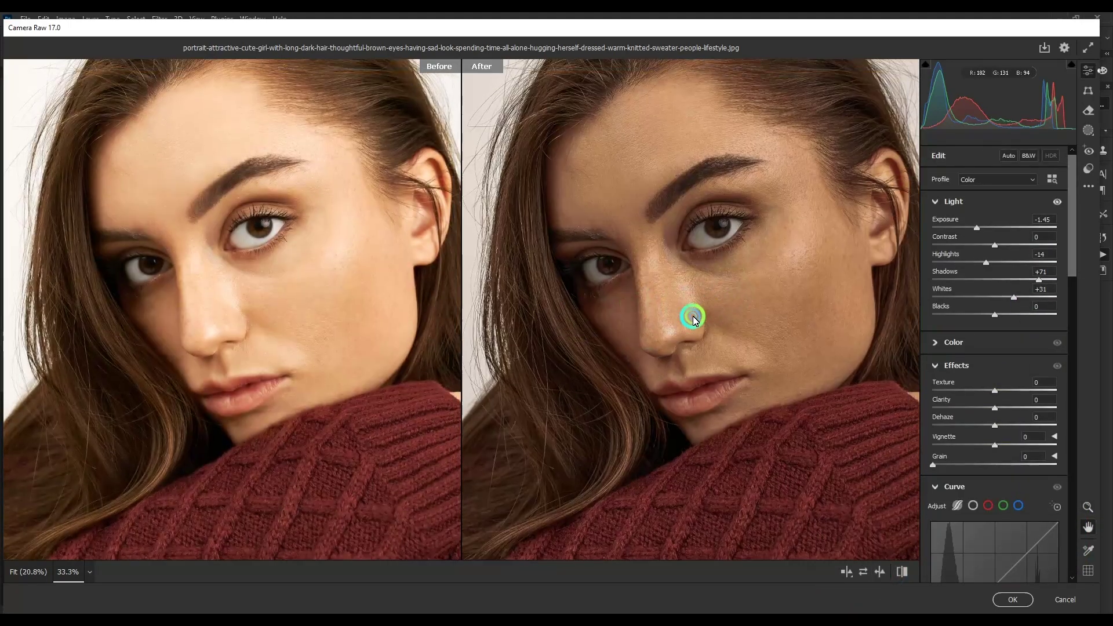
drag(713, 275, 728, 328)
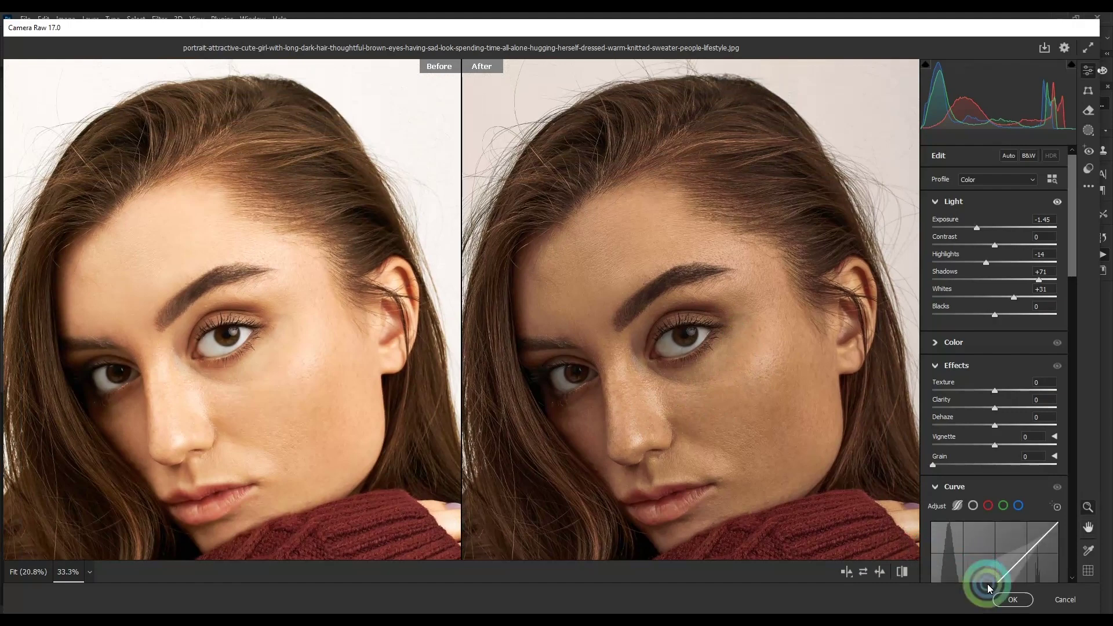
click(1013, 600)
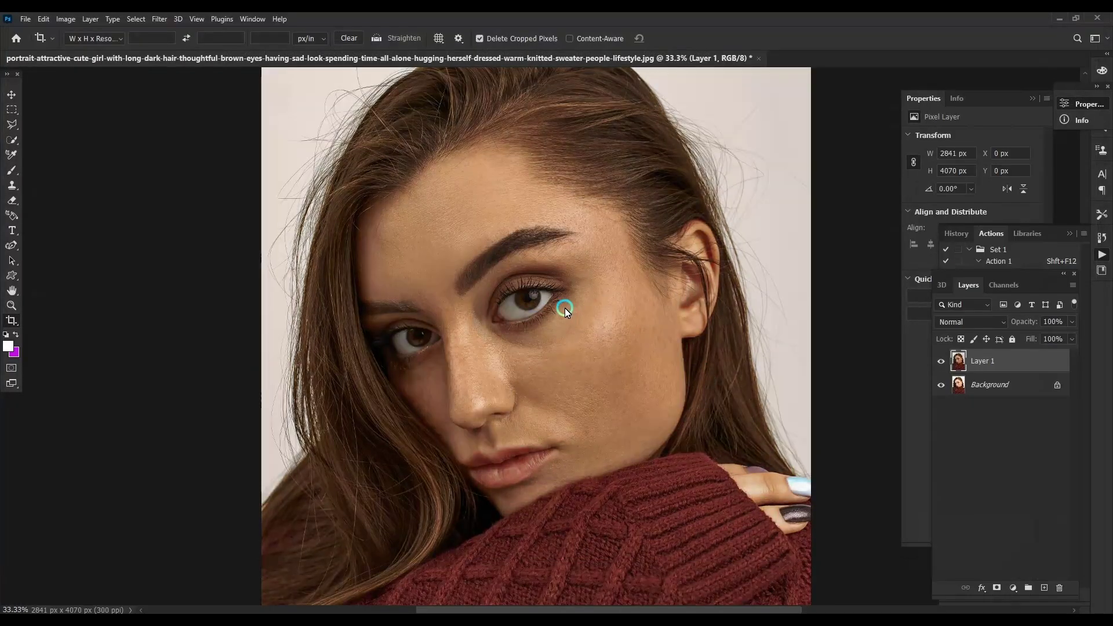
key(ctrl+minus)
click(939, 363)
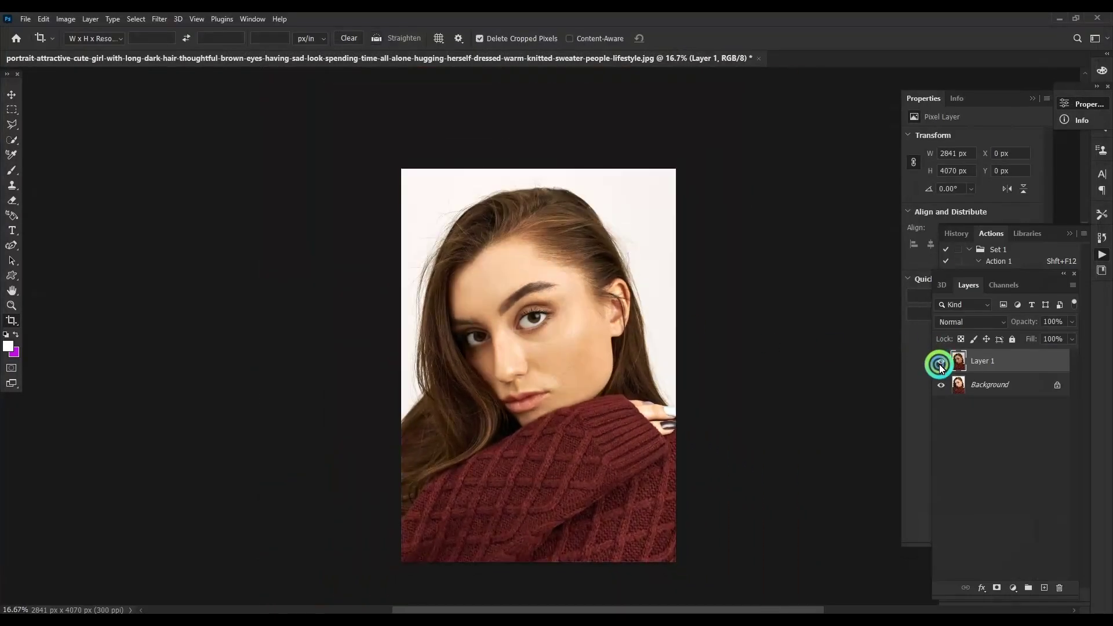
click(941, 364)
key(ctrl+plus)
key(ctrl+plus)
key(ctrl+plus)
click(942, 363)
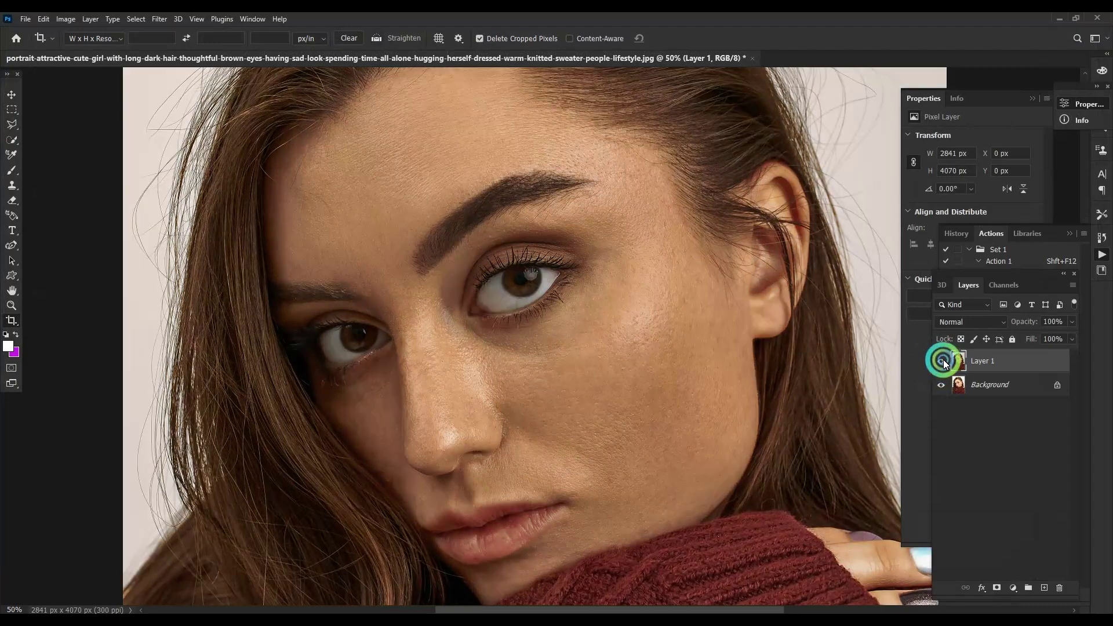
Set Layer 1 opacity to 83% and merge it with a Background copy.
click(1063, 322)
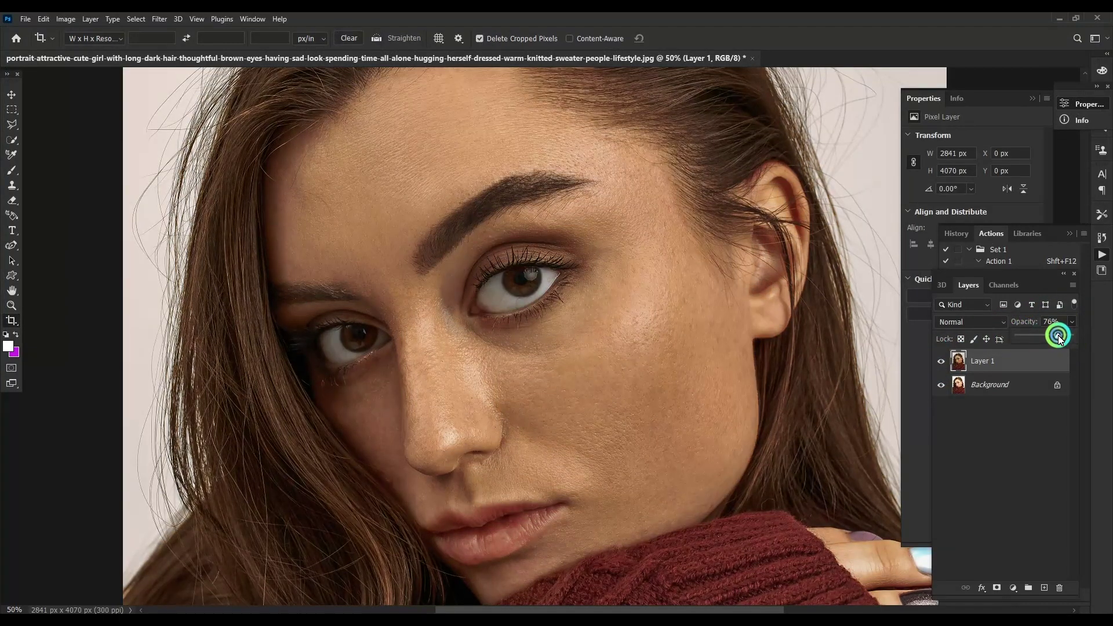
drag(1070, 335, 1057, 338)
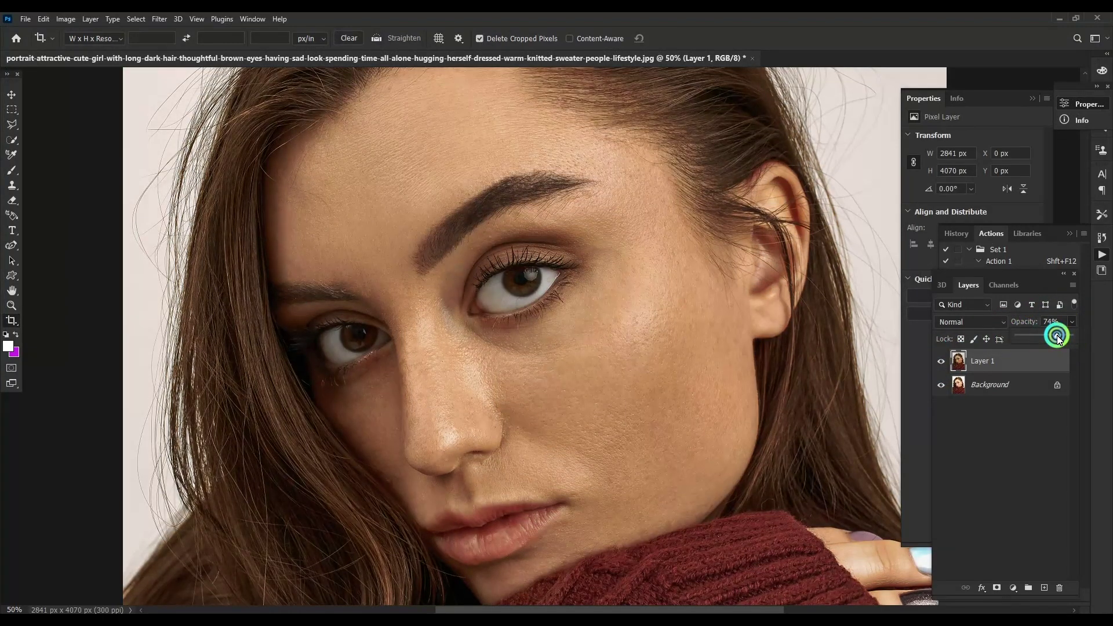
click(1010, 385)
key(ctrl+j)
shift+click(1011, 369)
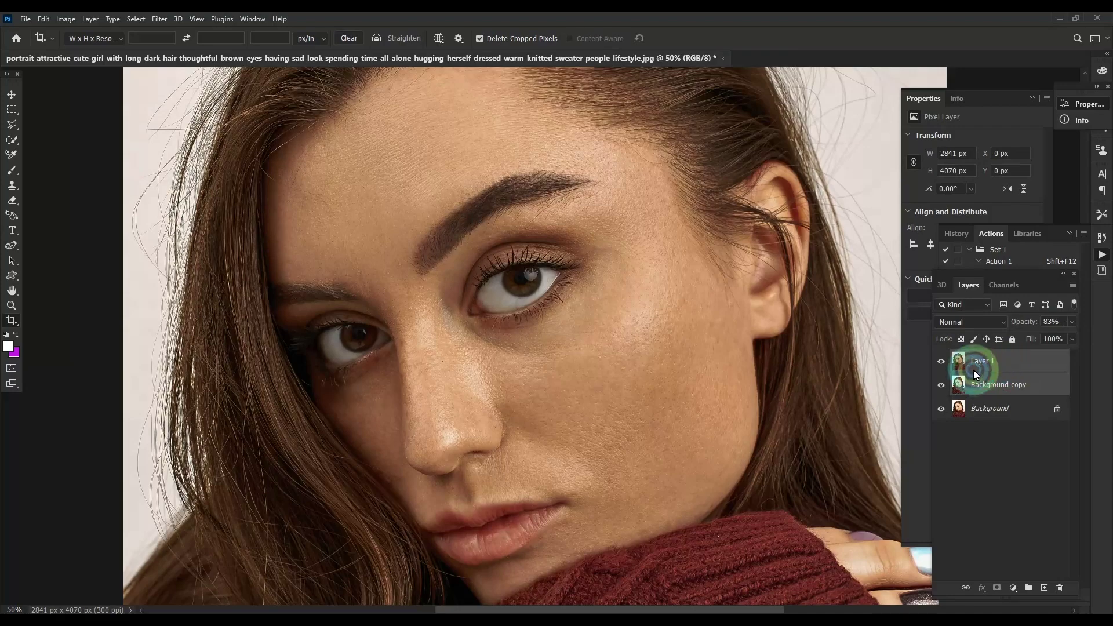
key(ctrl+e)
Duplicate the merged Layer 1 into a new copy.
scroll(494, 328, down, 1)
scroll(609, 298, down, 1)
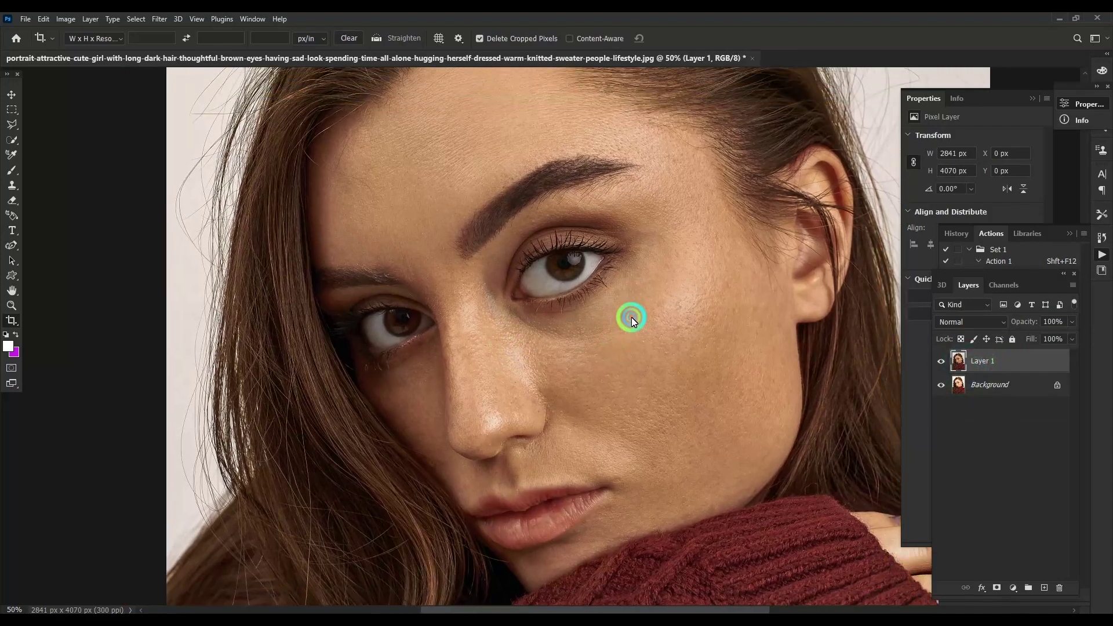
scroll(634, 318, down, 1)
scroll(609, 316, down, 1)
scroll(610, 314, up, 1)
scroll(593, 328, up, 1)
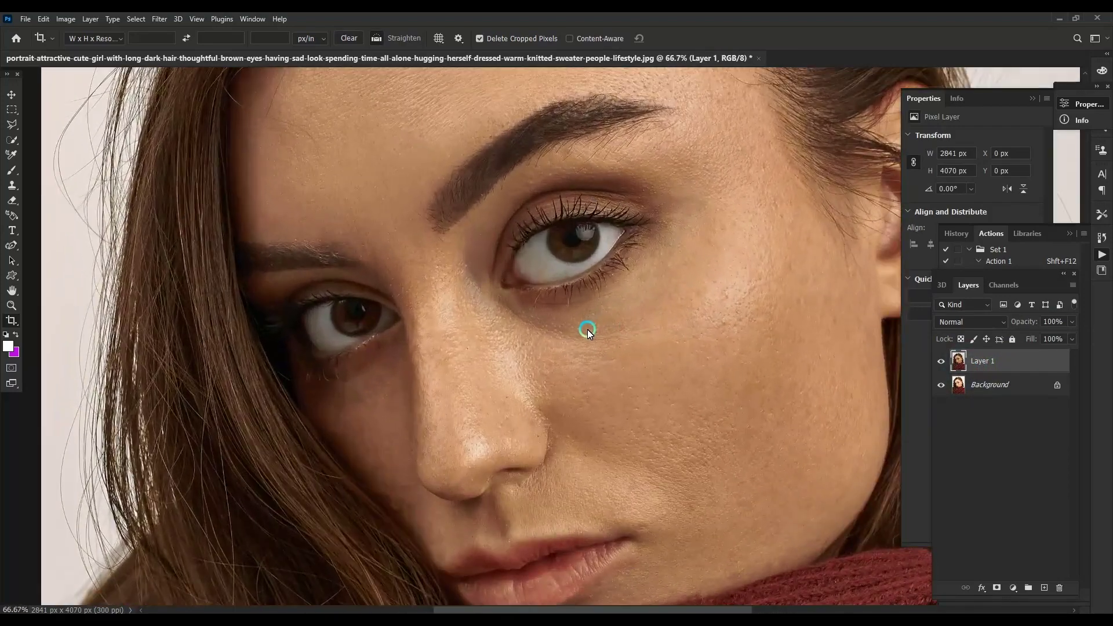
scroll(587, 329, up, 2)
scroll(585, 330, down, 1)
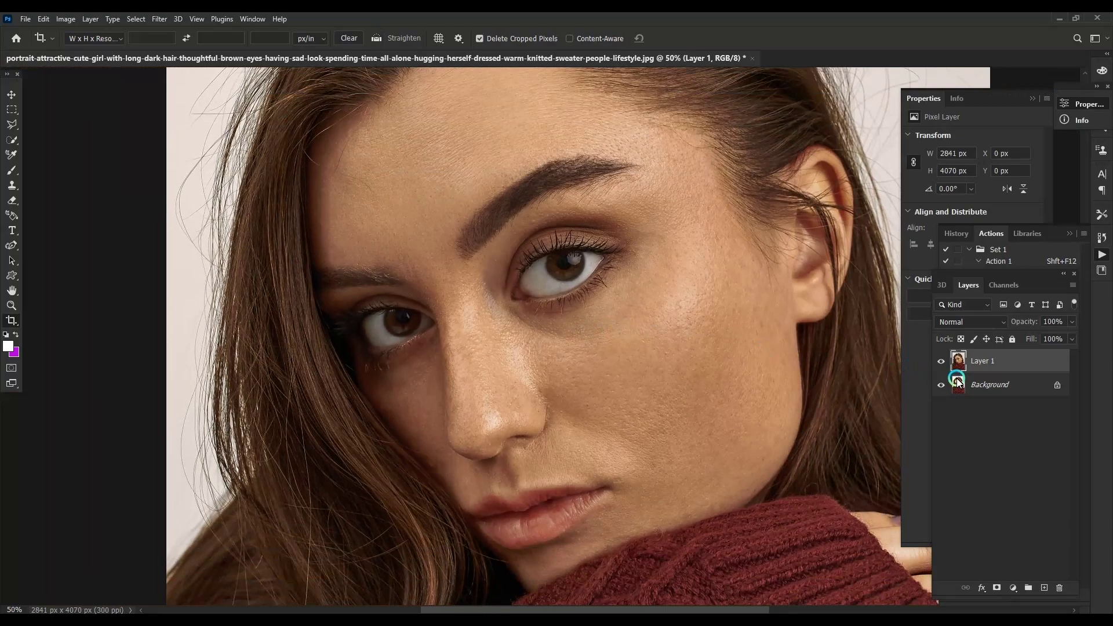
key(ctrl+j)
key(ctrl+j)
Hide the top copy and apply a 10 px Gaussian Blur to Layer 1 copy.
click(941, 360)
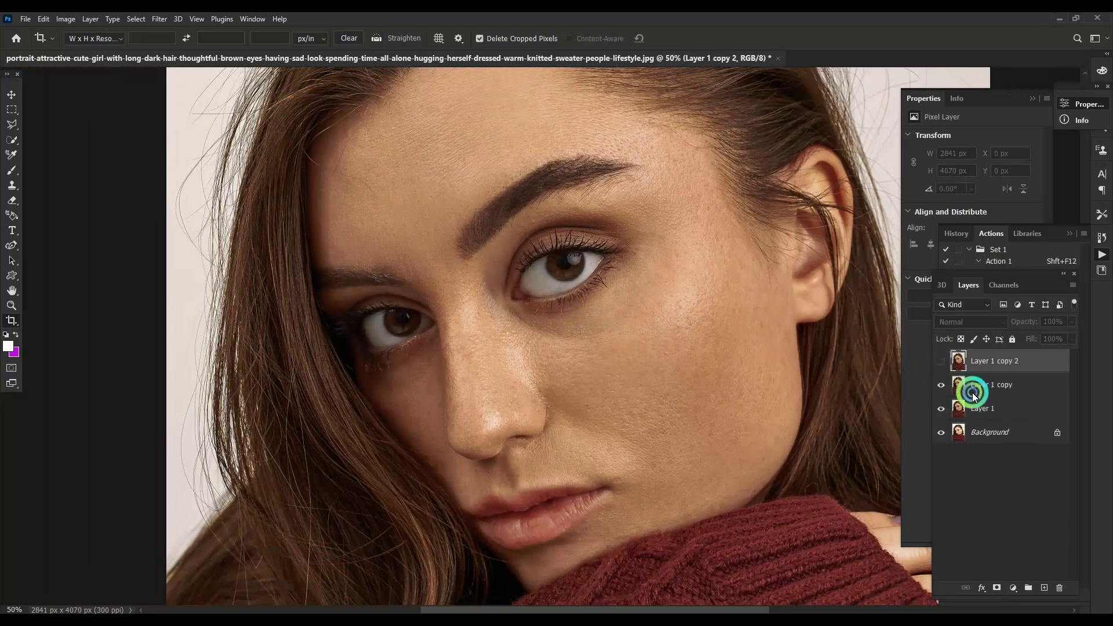
click(972, 386)
click(160, 20)
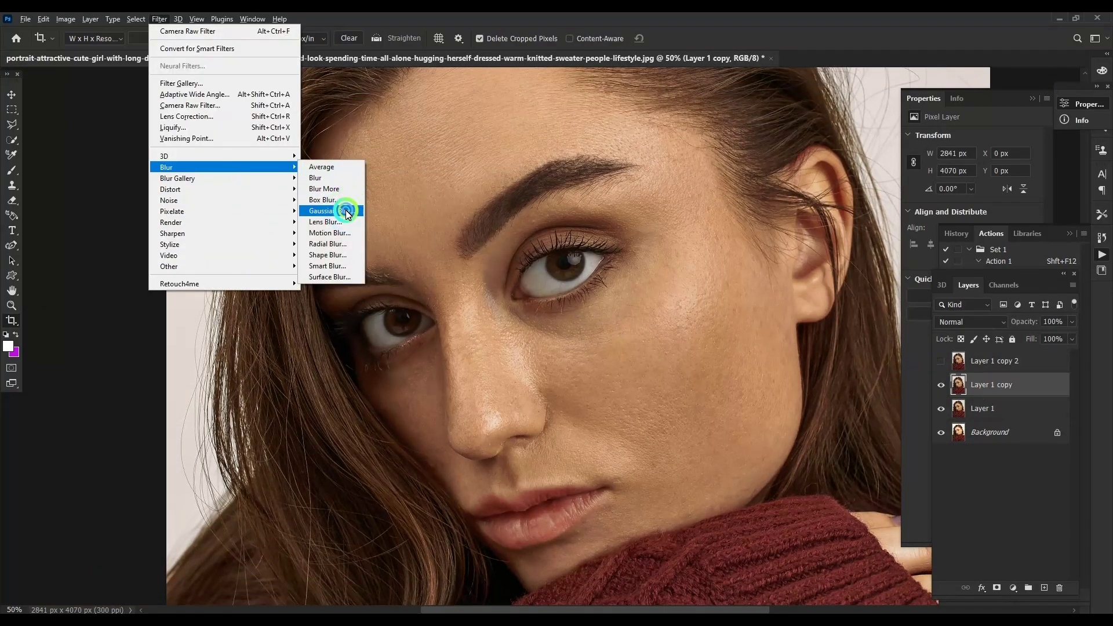
click(345, 212)
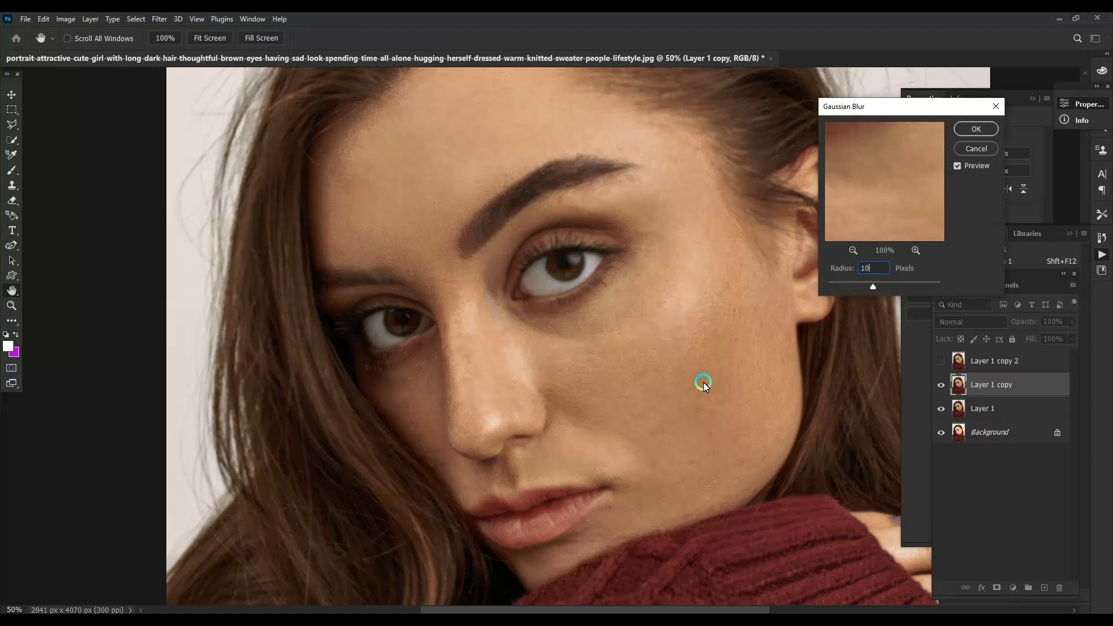
click(965, 139)
key(c)
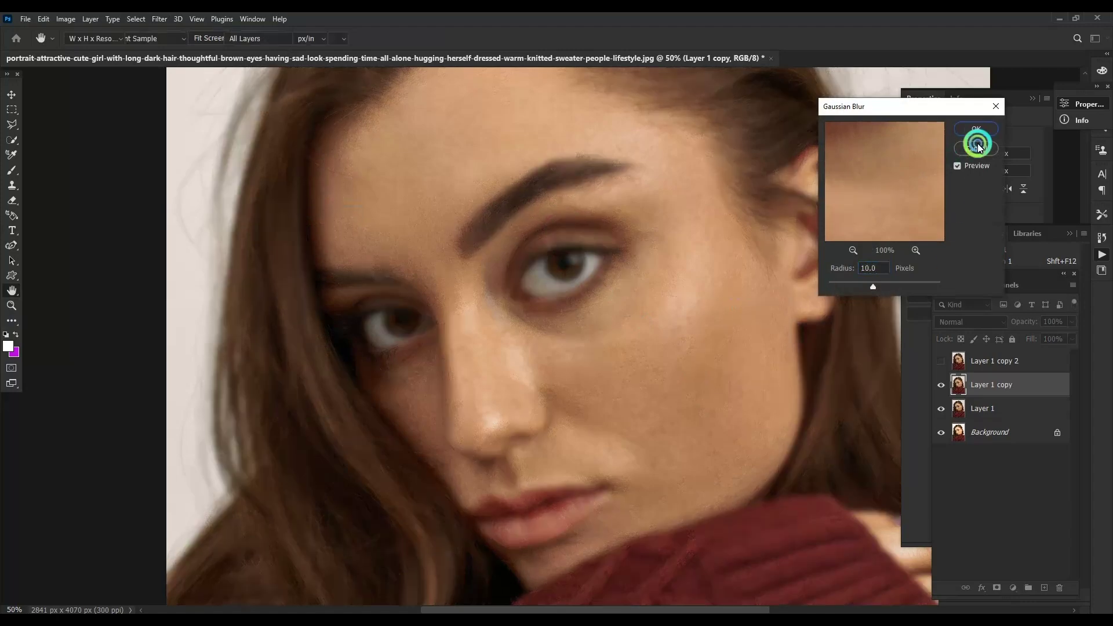
Select and show Layer 1 copy 2, then cancel a first Apply Image attempt.
click(986, 361)
click(941, 361)
click(941, 362)
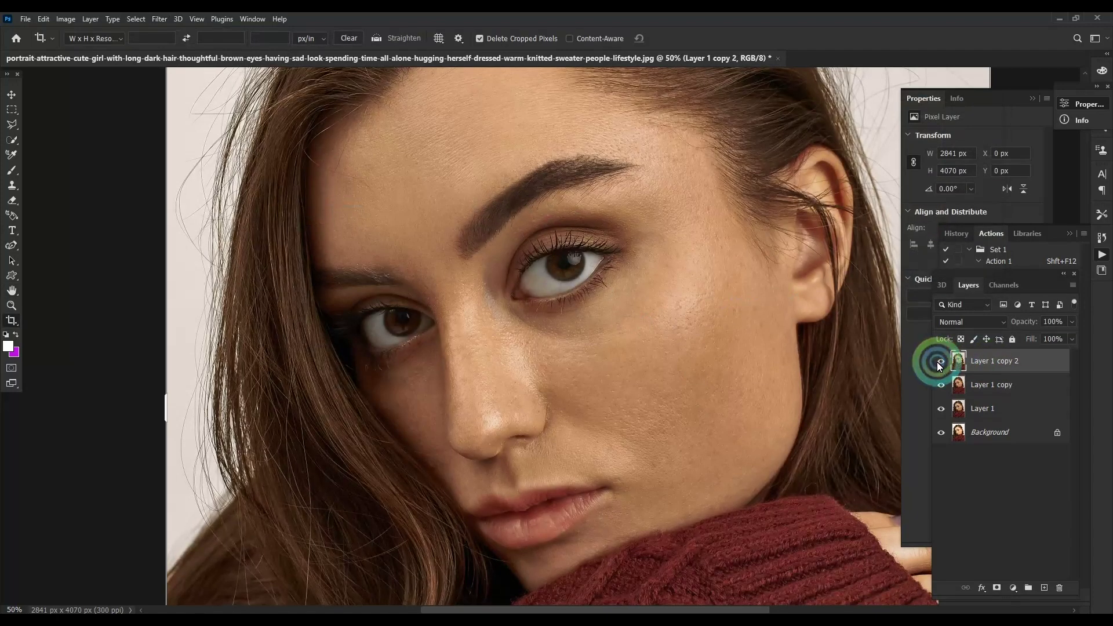
key(alt+i)
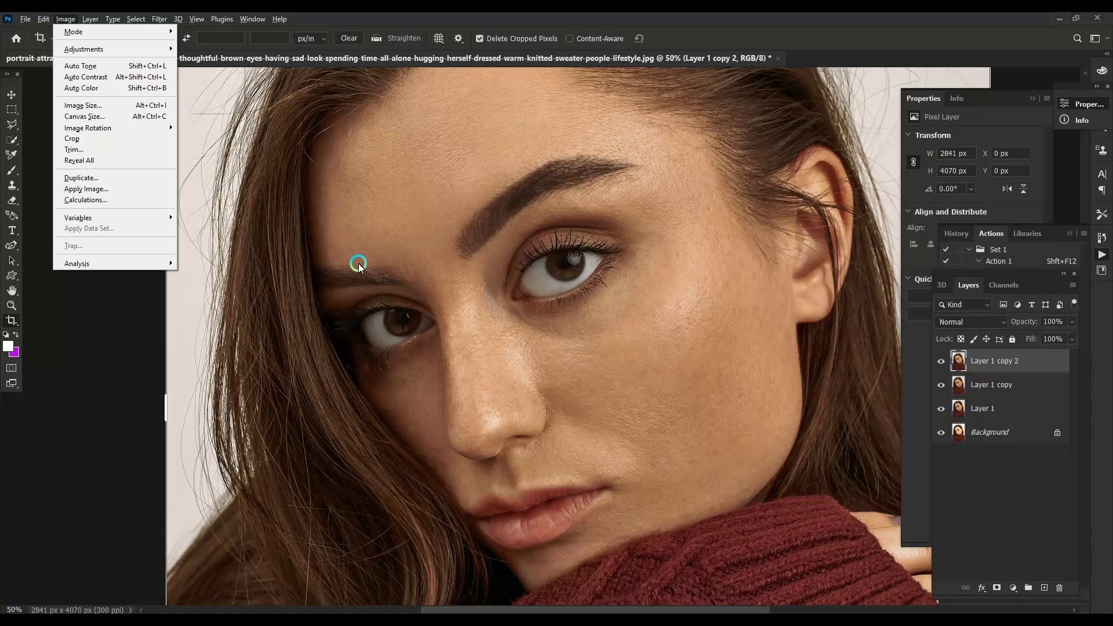
key(y)
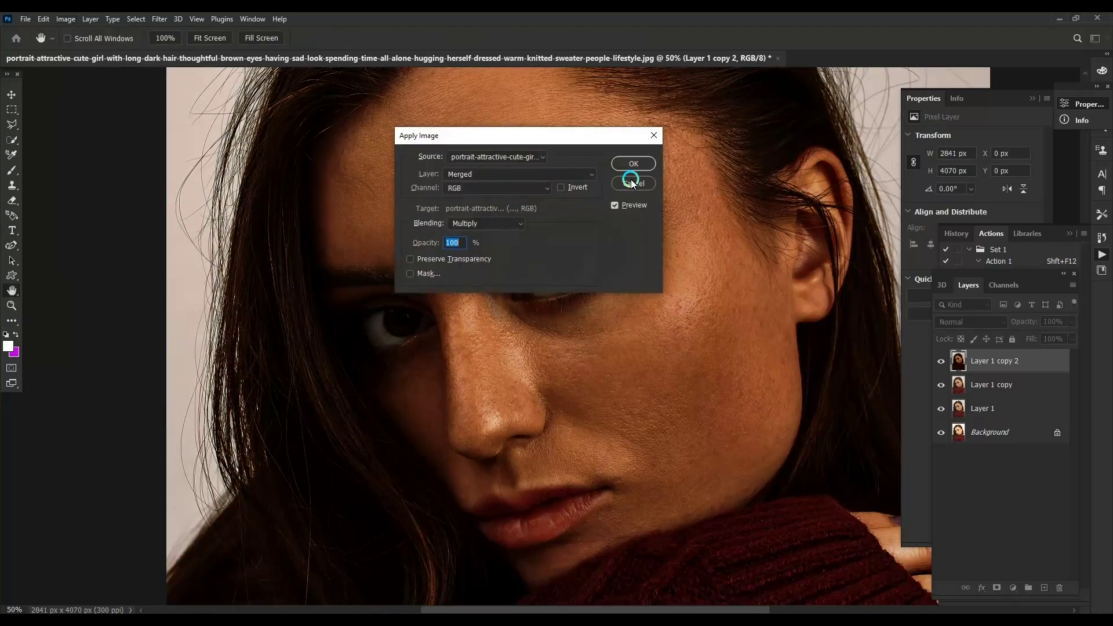
click(632, 183)
Apply Image from Layer 1 copy with Subtract, scale 2, offset 128, then blend as Linear Light.
key(alt+i)
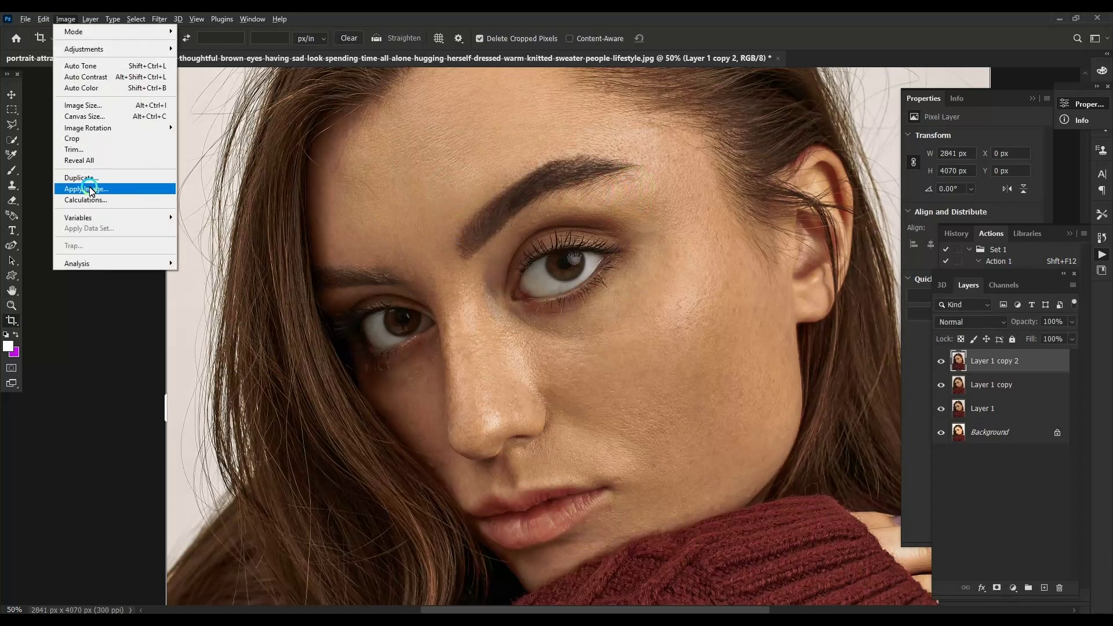
click(90, 189)
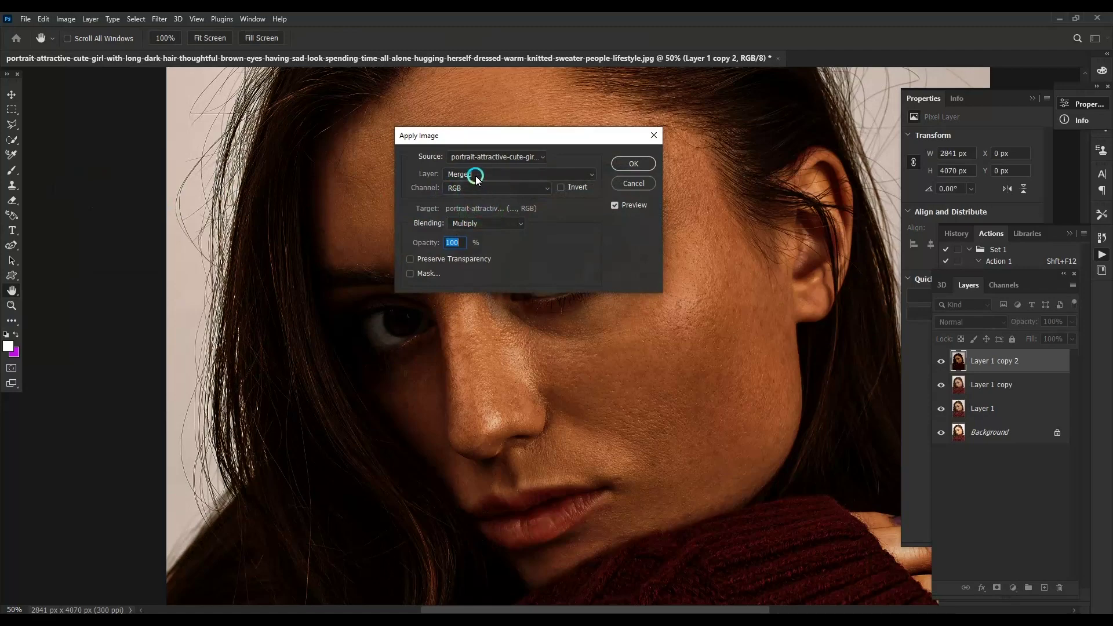
click(472, 174)
click(473, 215)
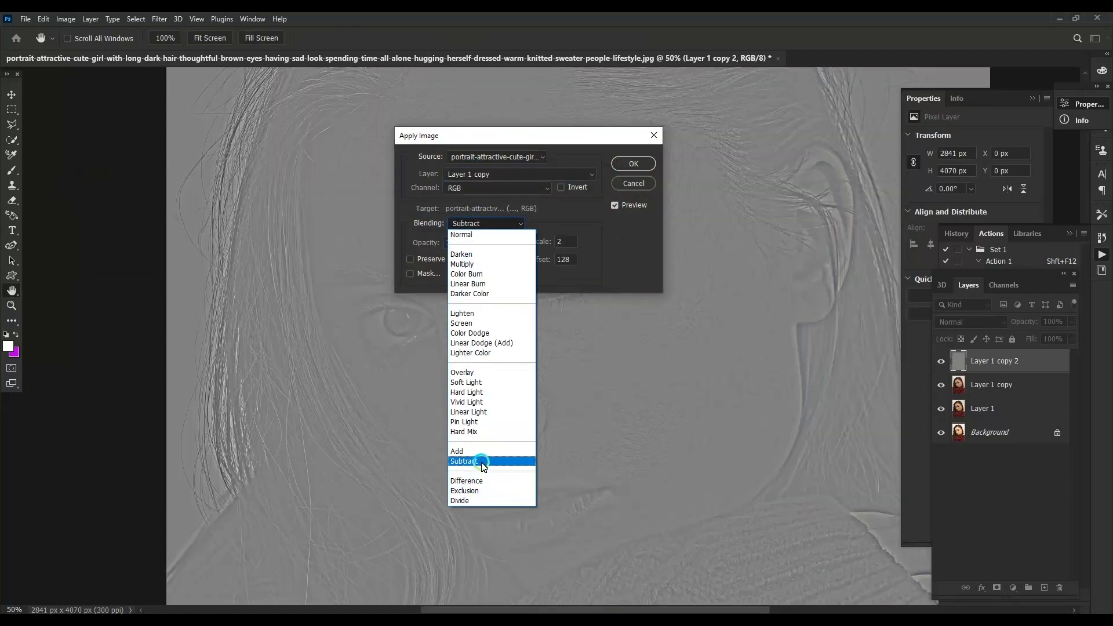
click(481, 463)
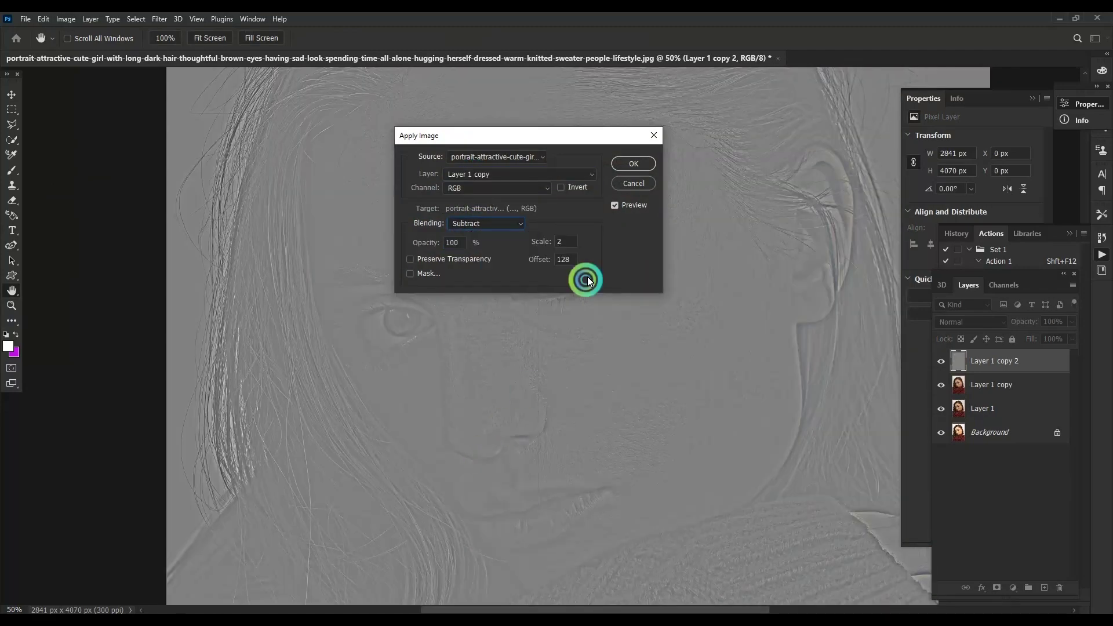
click(649, 163)
click(970, 269)
click(957, 322)
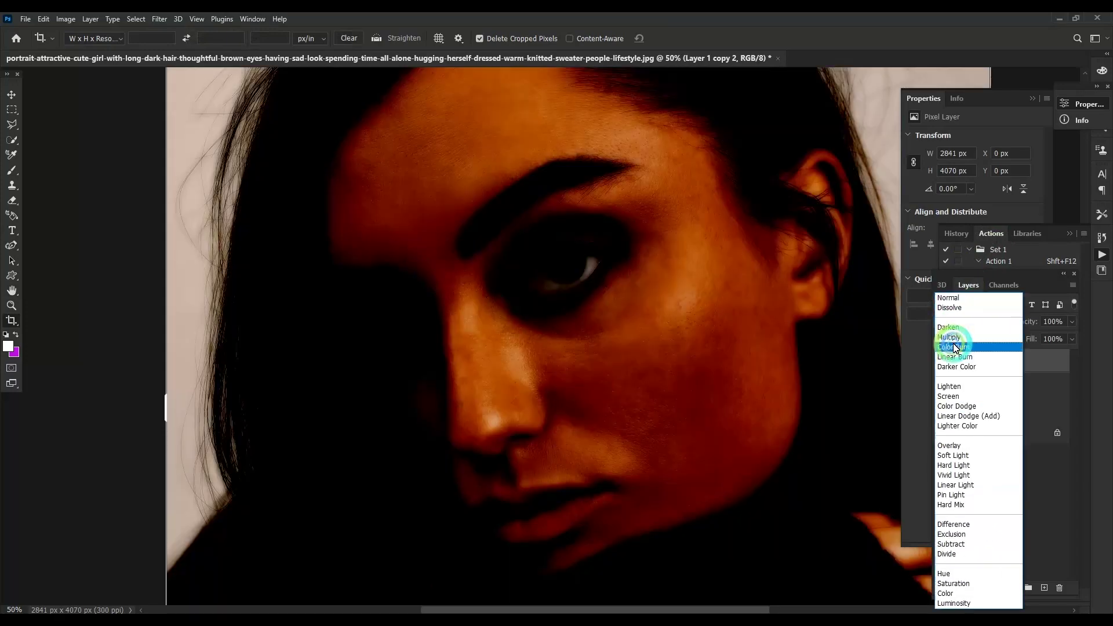
click(952, 467)
Add a Black & White adjustment above Layer 1 copy with reds darkened to -149.
click(942, 361)
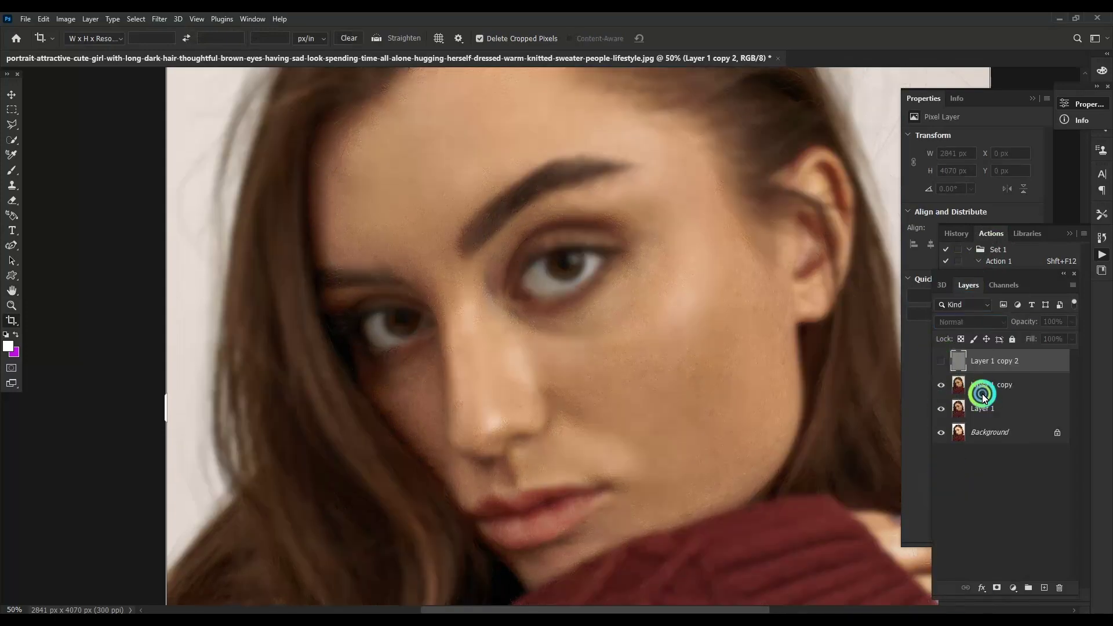
click(992, 389)
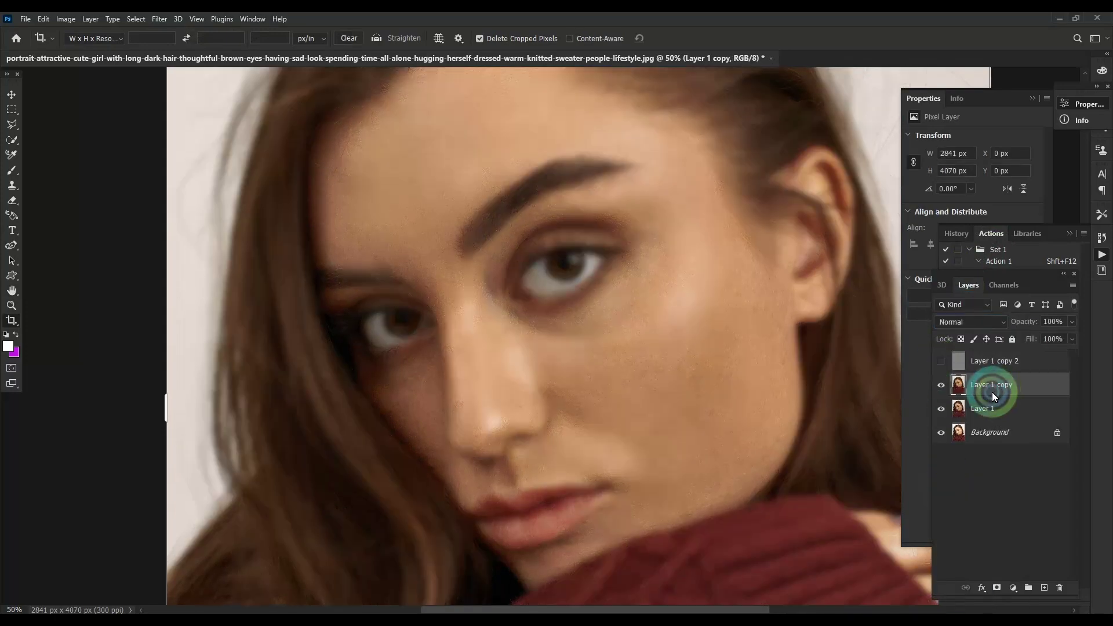
click(1014, 589)
click(1043, 496)
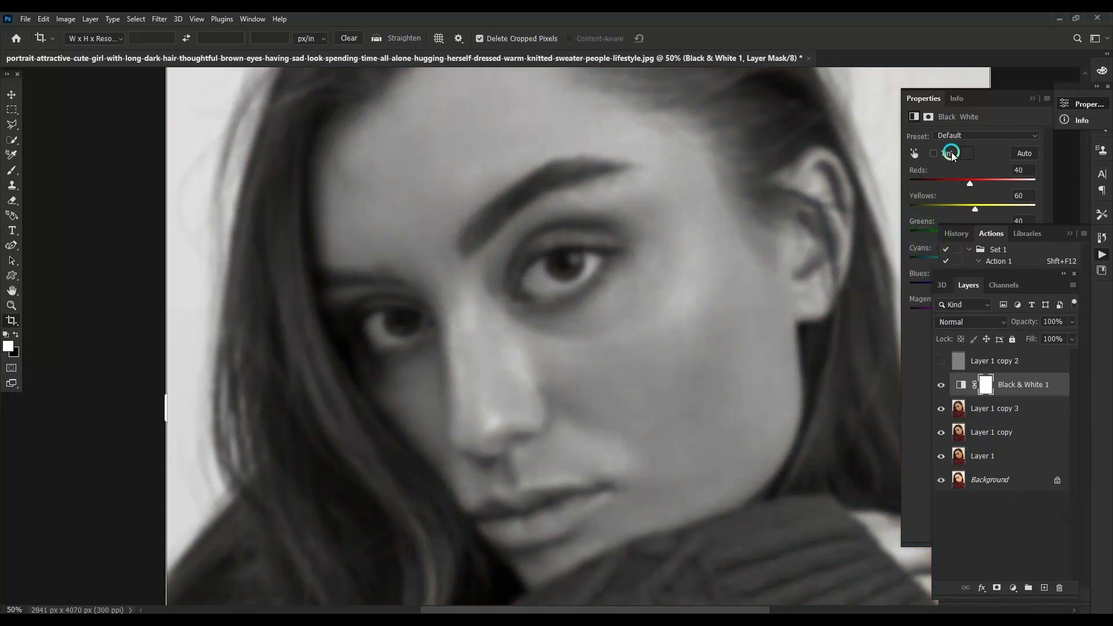
drag(939, 185, 920, 188)
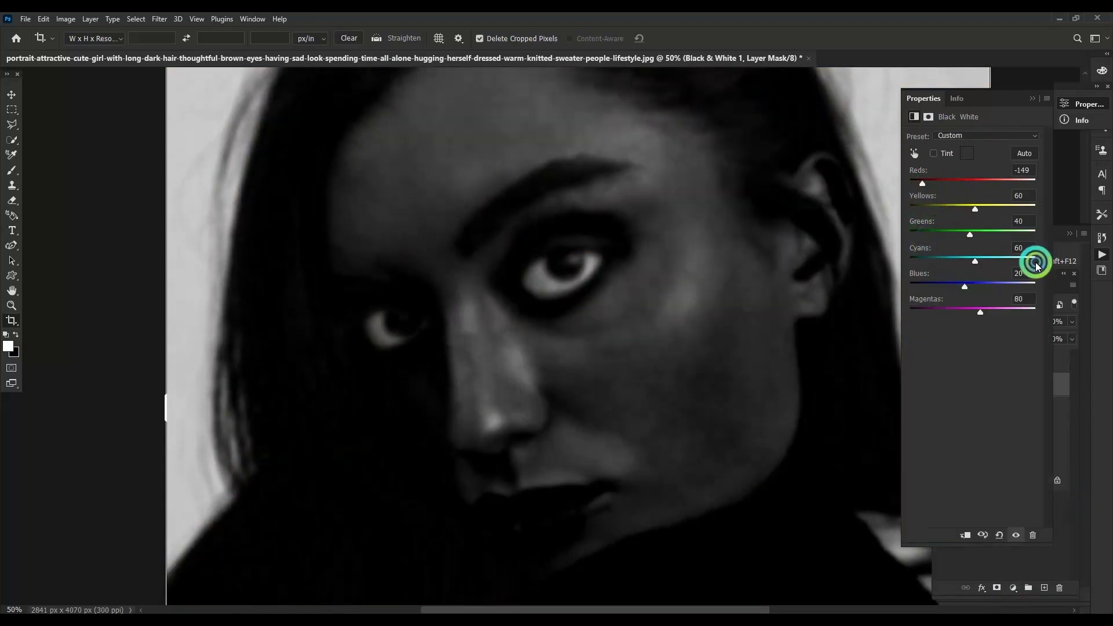
Set the Black & White layer to about 65% opacity and rename it 'help l'.
click(1069, 293)
click(1073, 321)
drag(1073, 335, 1055, 337)
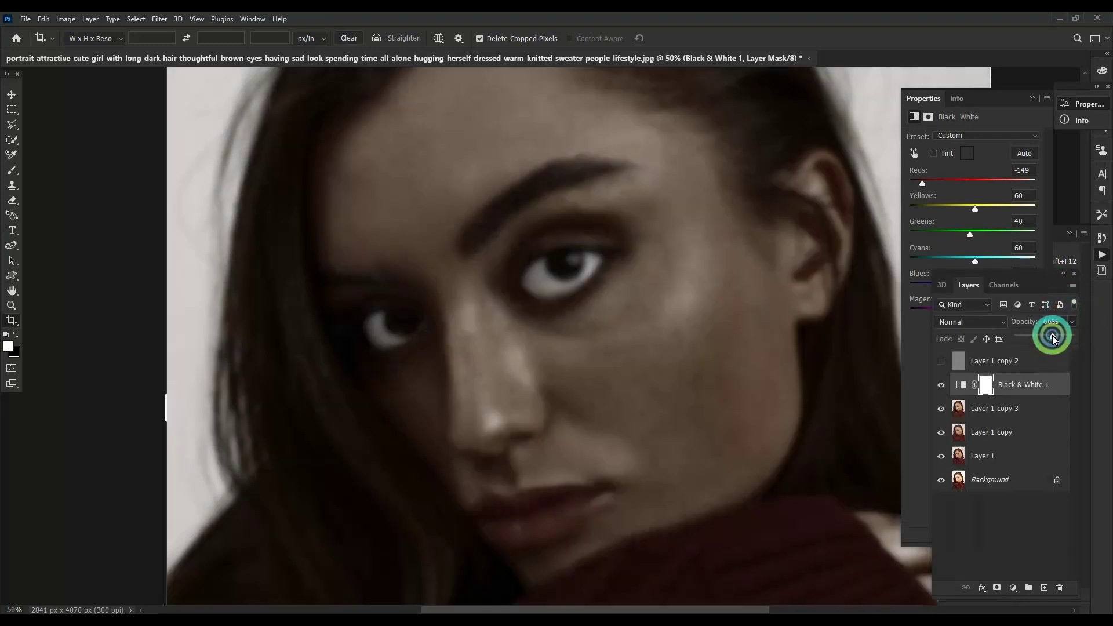
click(1005, 411)
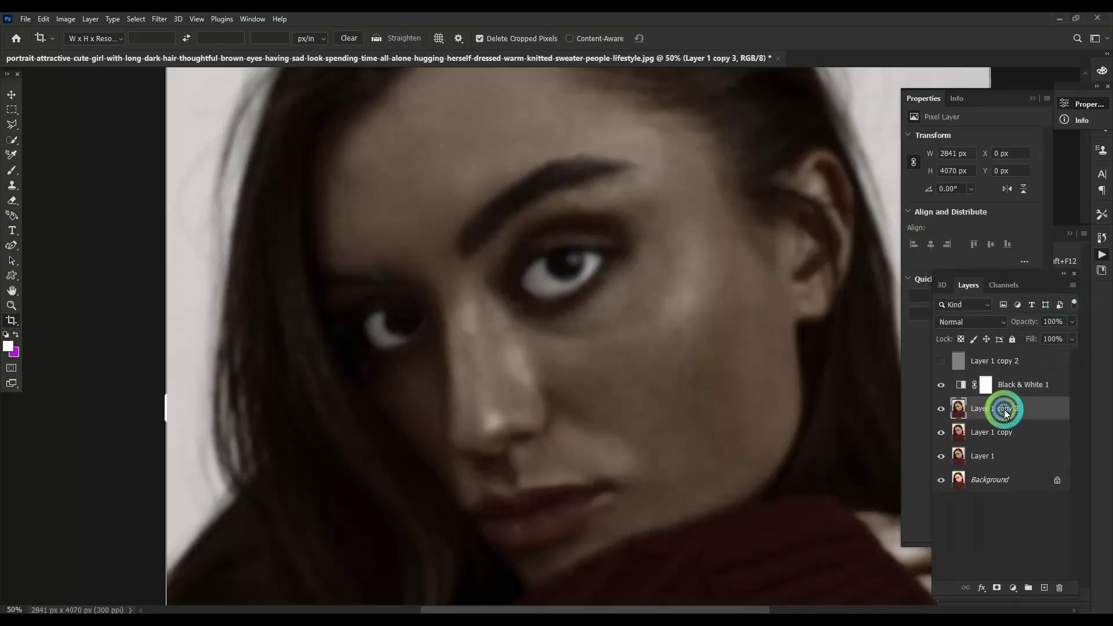
double_click(1007, 385)
text(help)
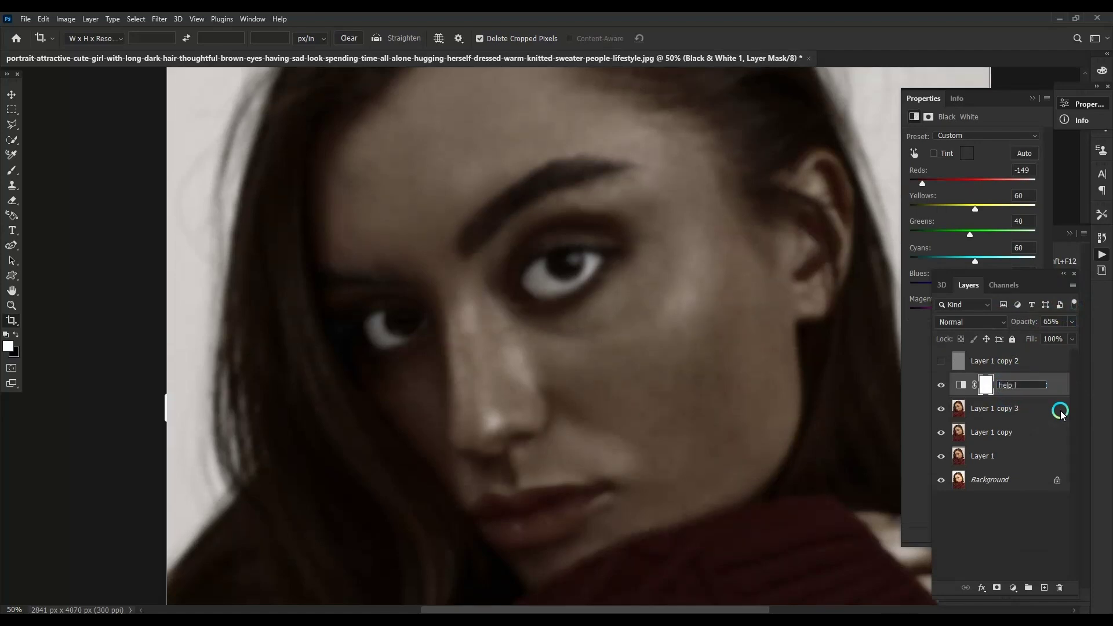
key(Return)
Rename the copy layers to 'high f', 'low frequncy' and 'low f compy'.
click(941, 361)
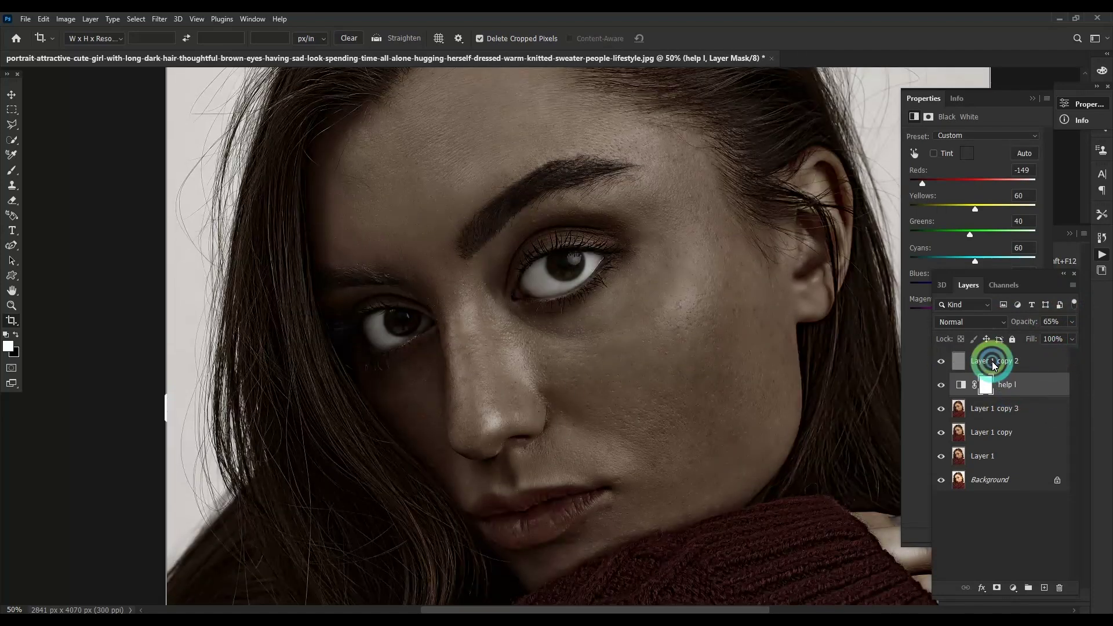
double_click(992, 360)
text(high f)
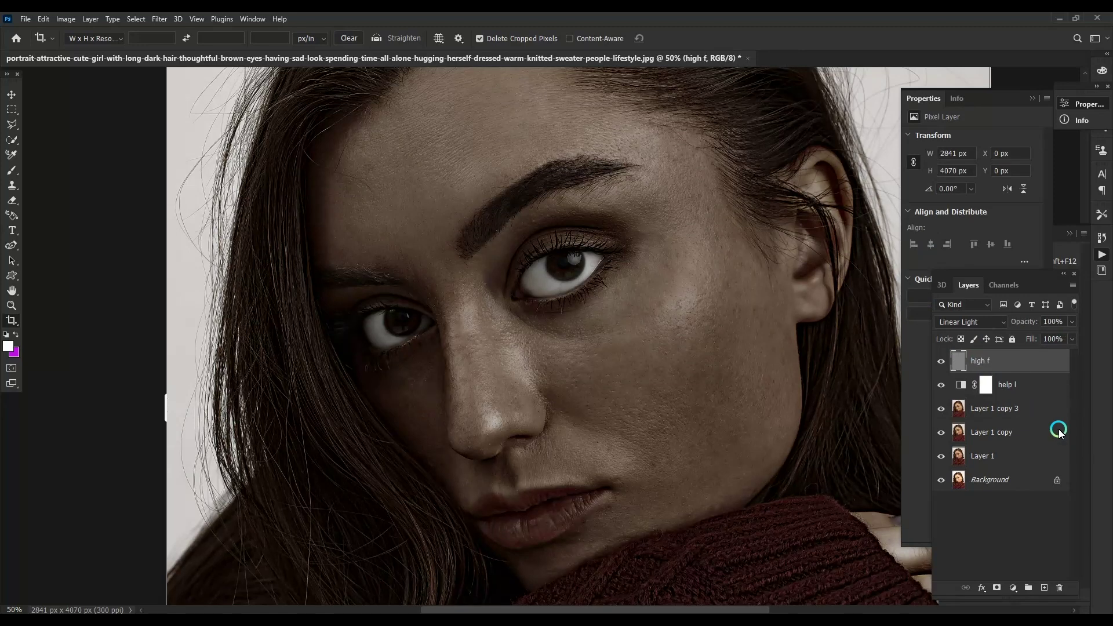
double_click(997, 433)
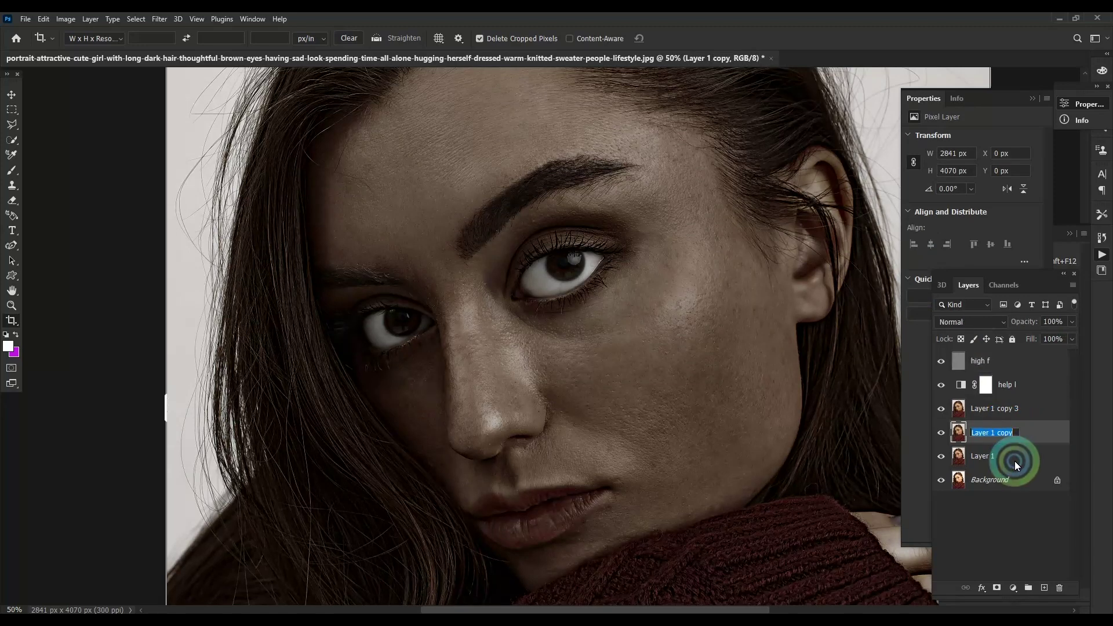
text(low frequncy)
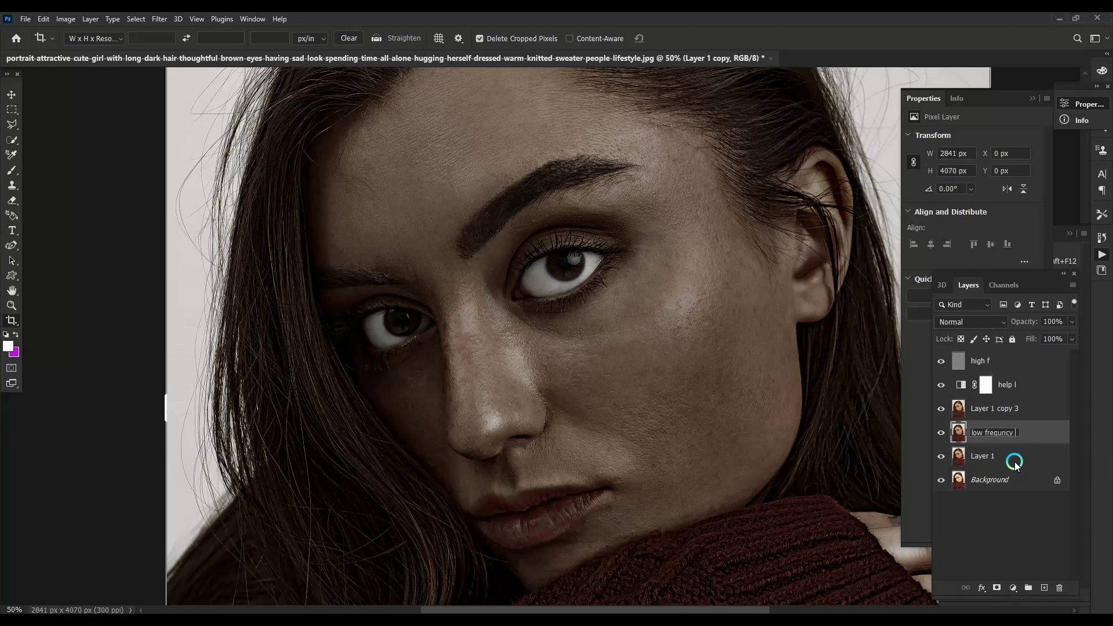
double_click(998, 410)
text(low f compy)
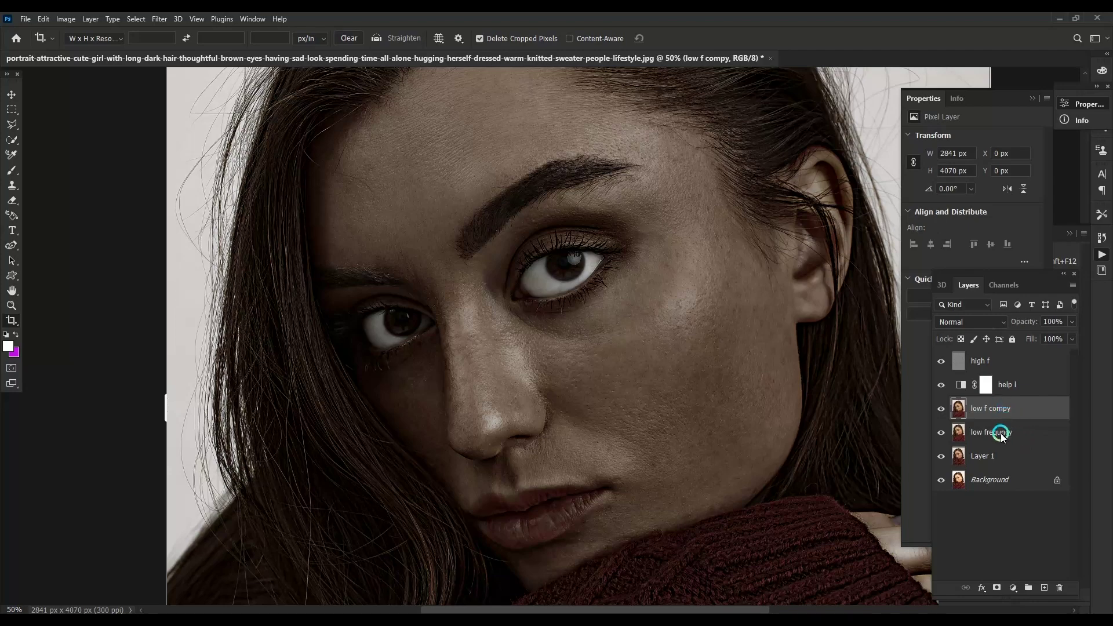
Group the top four layers, including 'help l', into Group 1 and expand it.
shift+click(1002, 436)
shift+click(1007, 362)
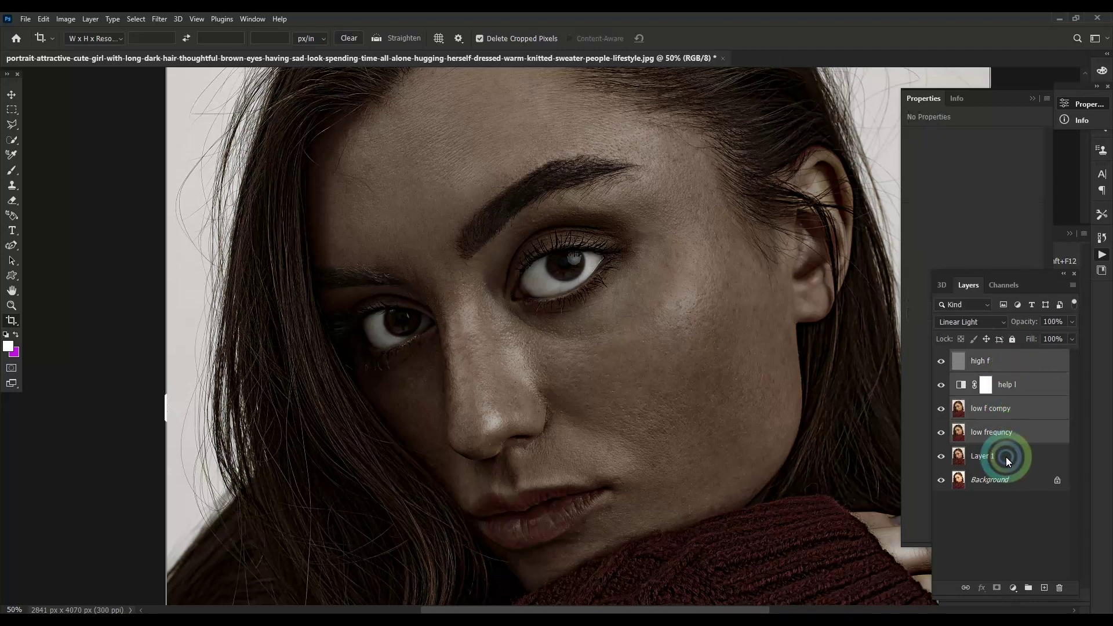
key(ctrl+g)
click(940, 360)
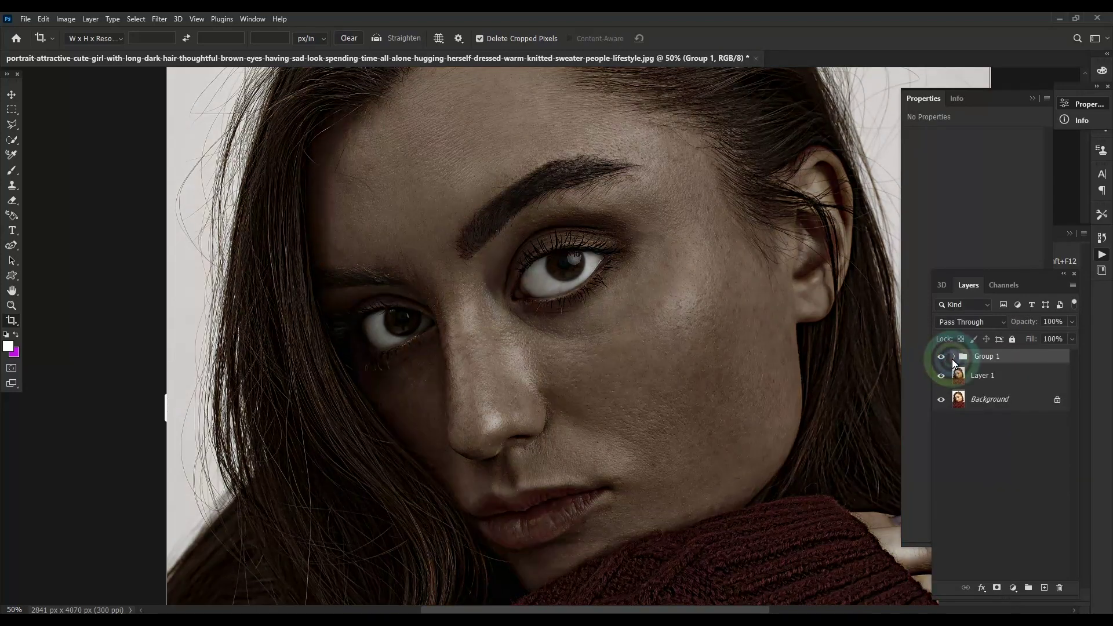
click(953, 357)
Hide the high f layer and open Camera Raw Filter on low f compy.
click(947, 387)
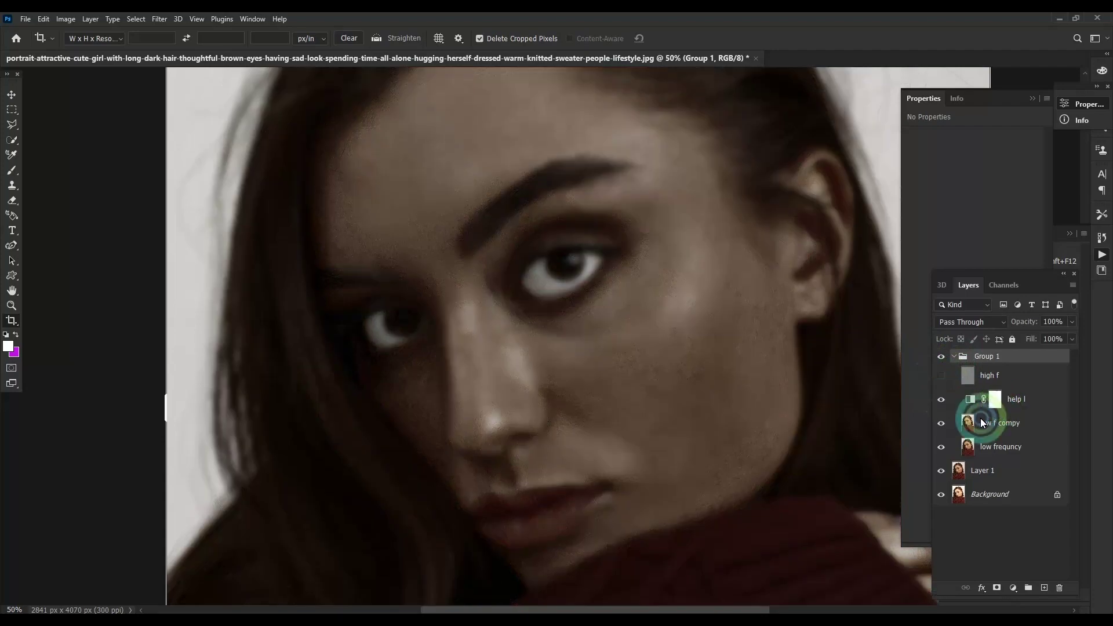
scroll(741, 326, up, 3)
click(977, 427)
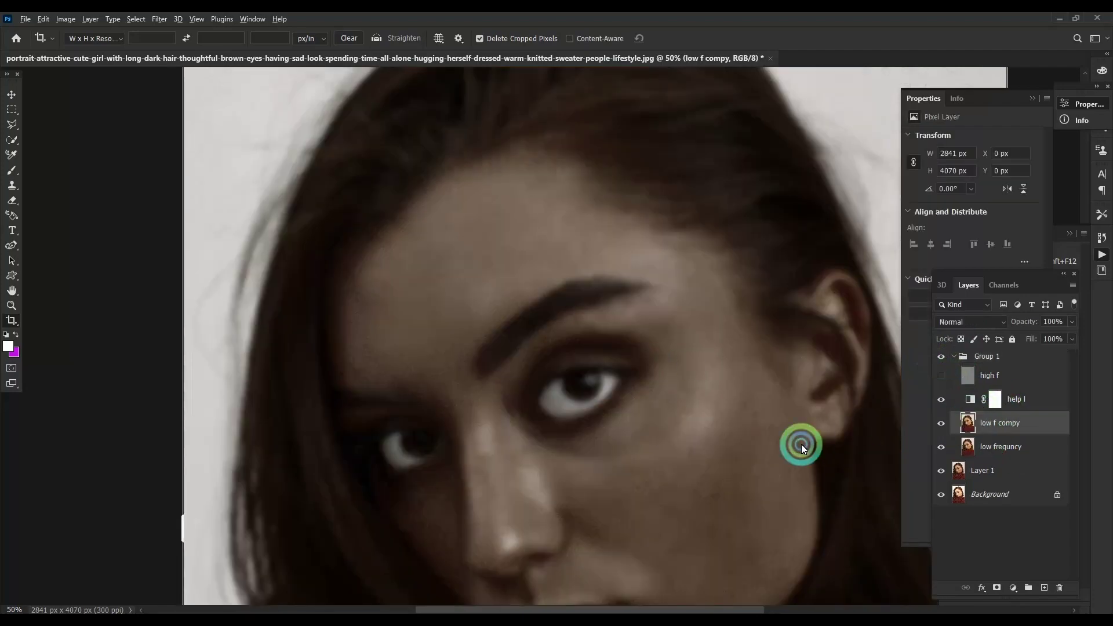
key(alt+t)
click(246, 109)
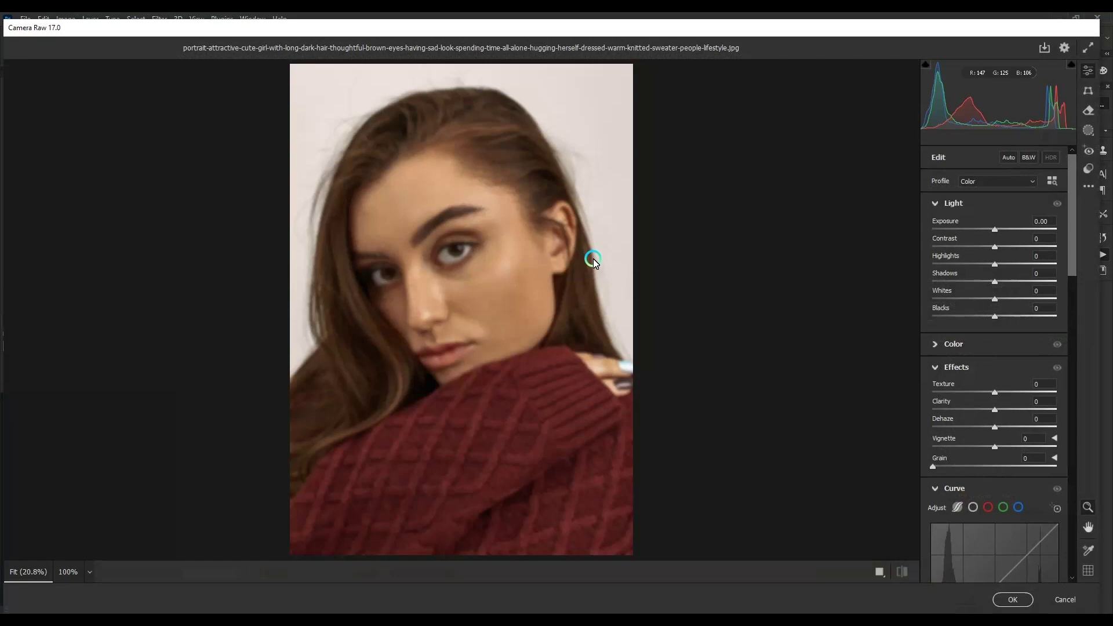
click(531, 316)
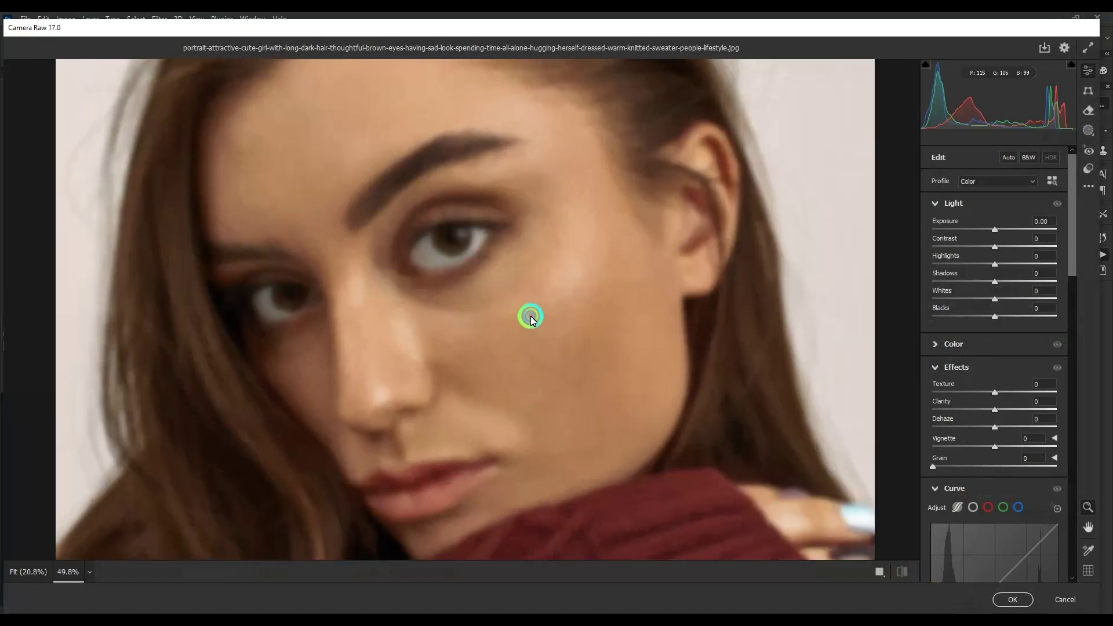
Lower Texture, set Noise Reduction to 100, raise Color Noise Reduction, and apply.
drag(994, 392, 946, 392)
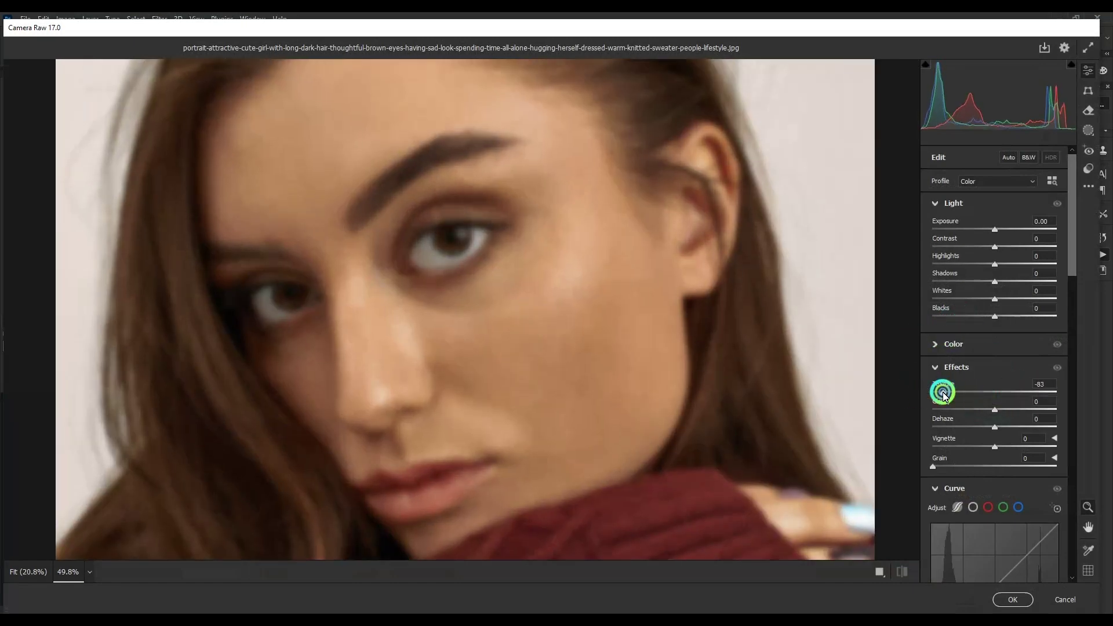
drag(942, 392, 997, 394)
scroll(980, 401, down, 5)
scroll(977, 420, down, 3)
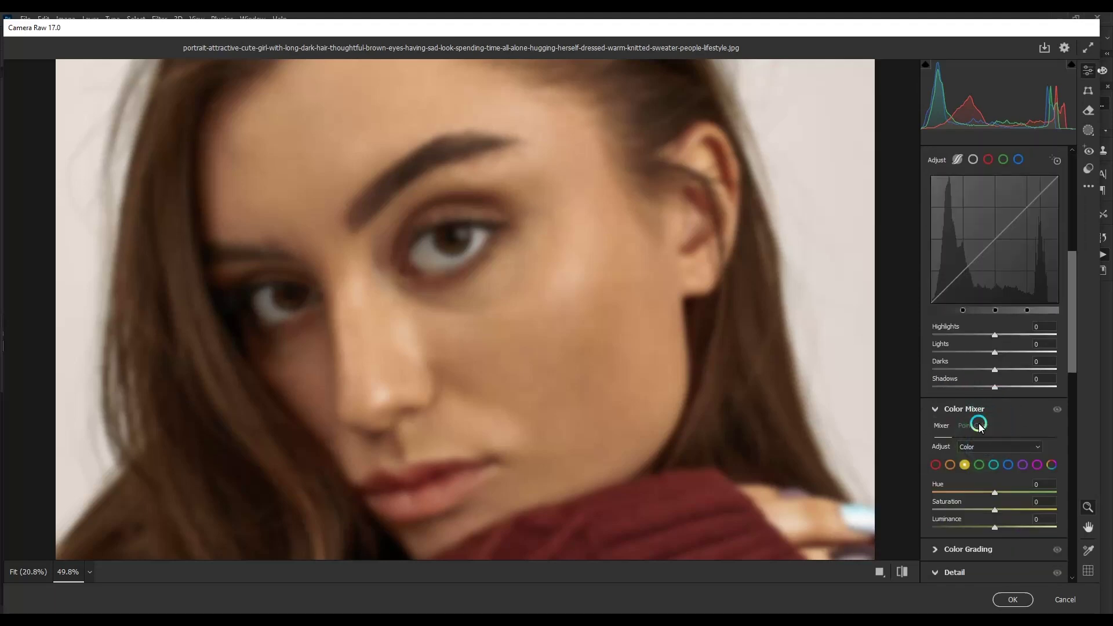
scroll(975, 411, down, 2)
scroll(980, 440, down, 2)
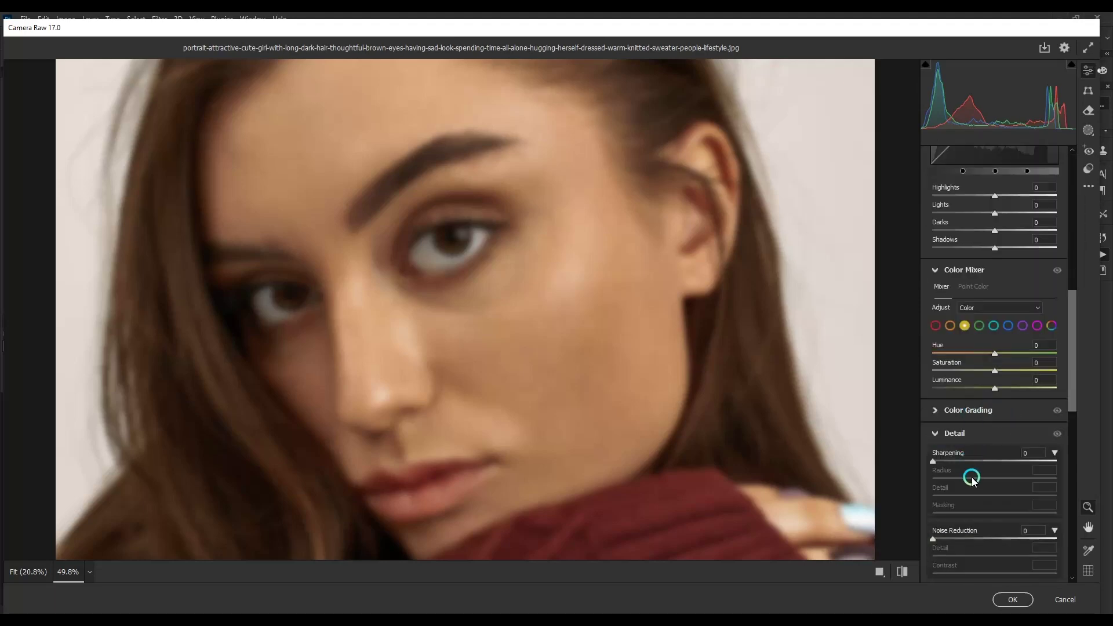
click(964, 539)
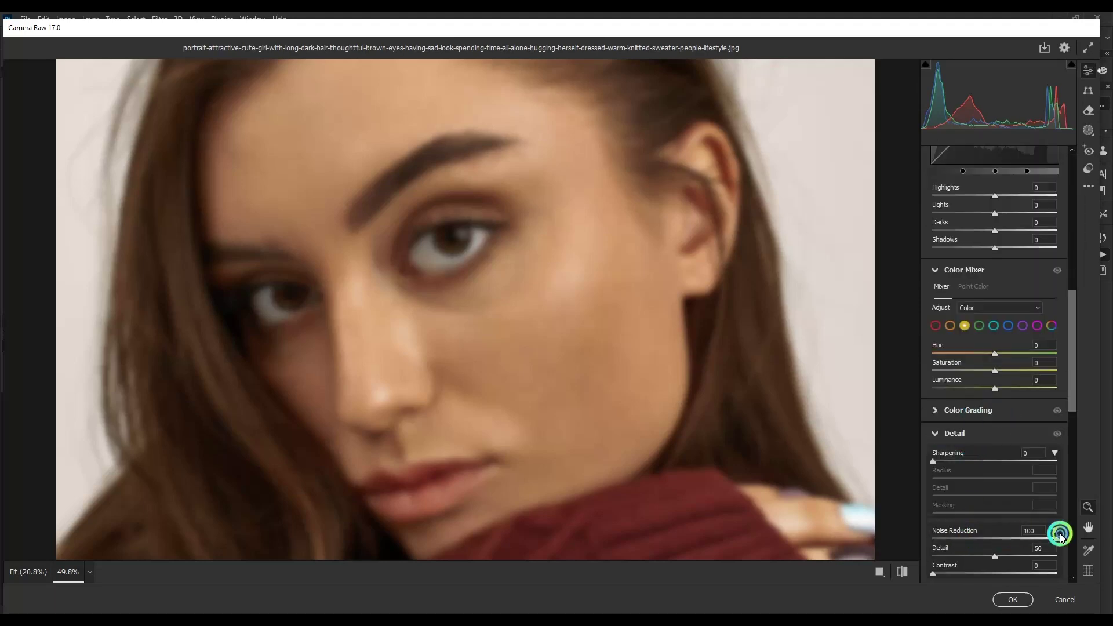
drag(1071, 370, 990, 472)
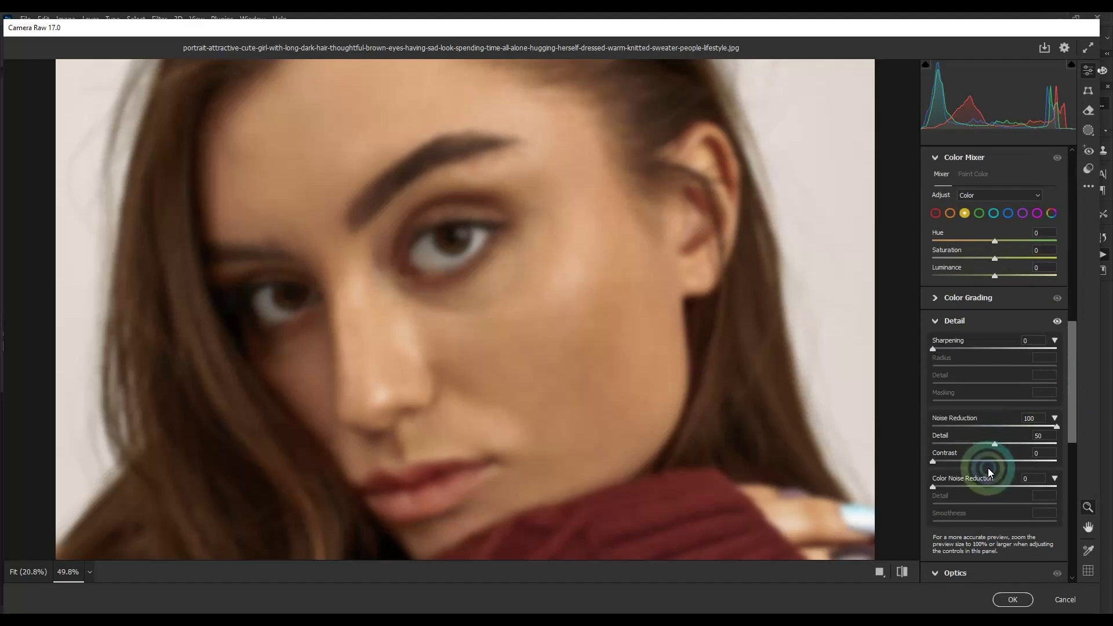
click(1022, 486)
click(1012, 599)
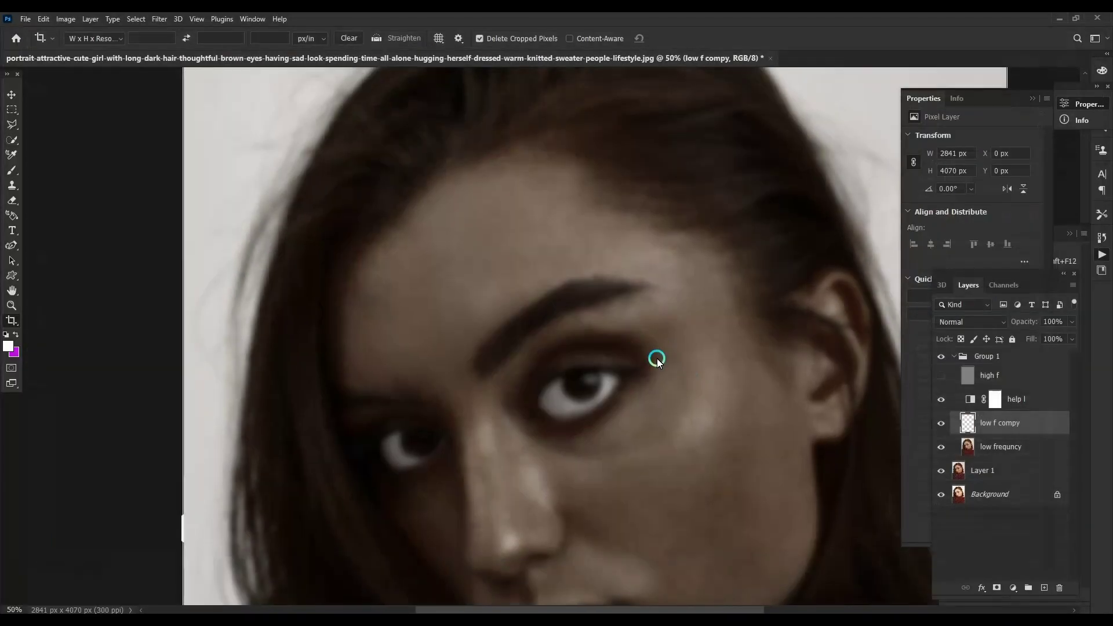
Switch to the Mixer Brush and frame the brow and eye area with a suitable brush size.
scroll(638, 330, left, 3)
right_click(23, 176)
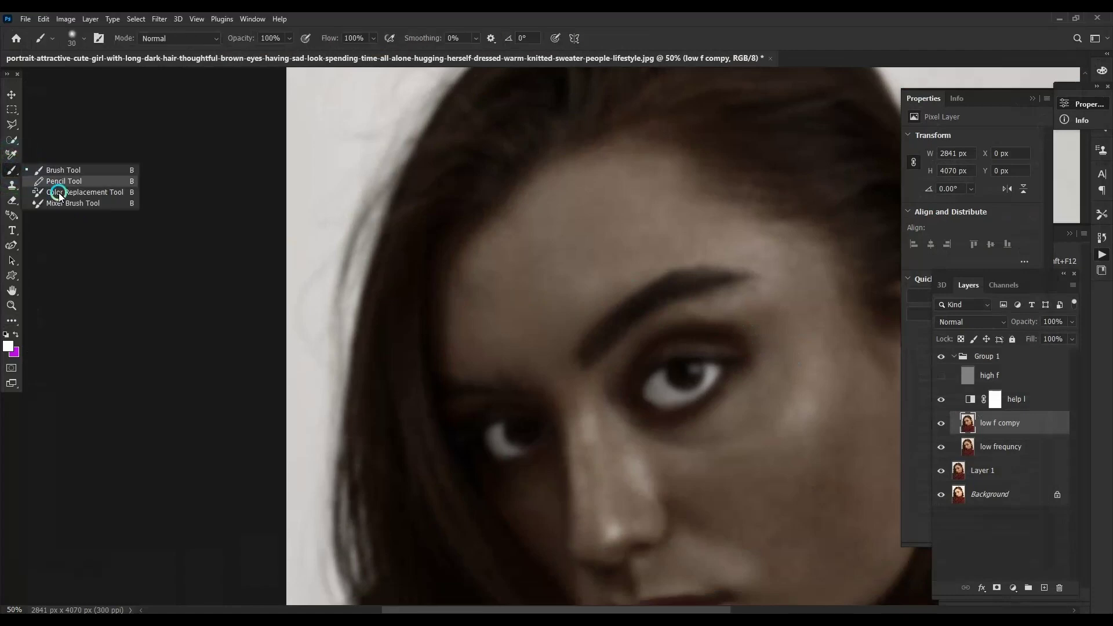
click(58, 203)
scroll(574, 305, up, 1)
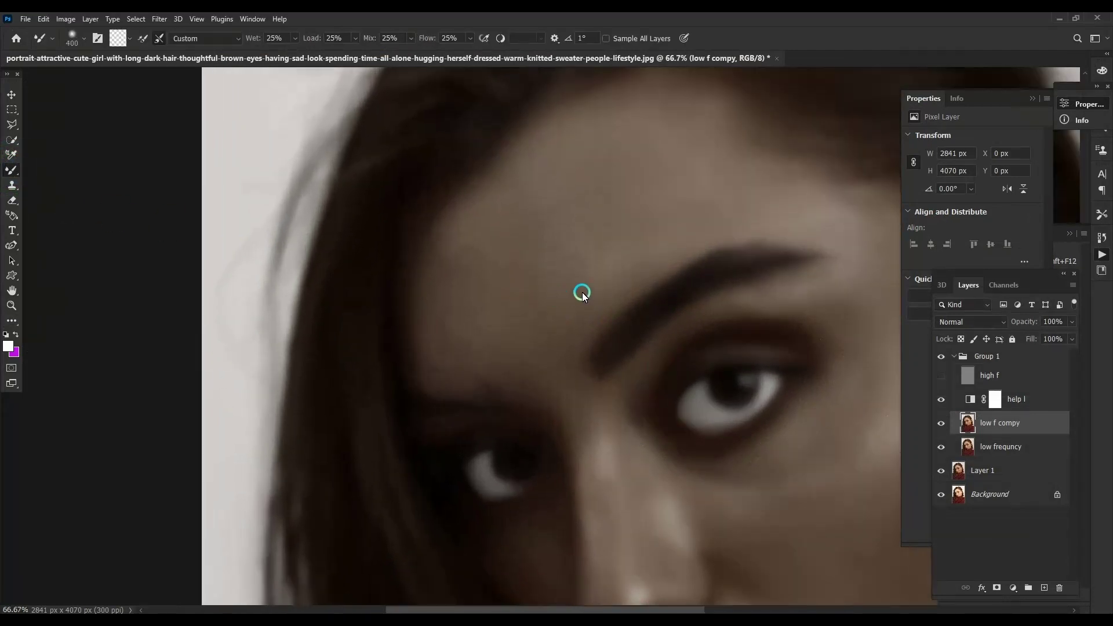
drag(582, 277, 590, 326)
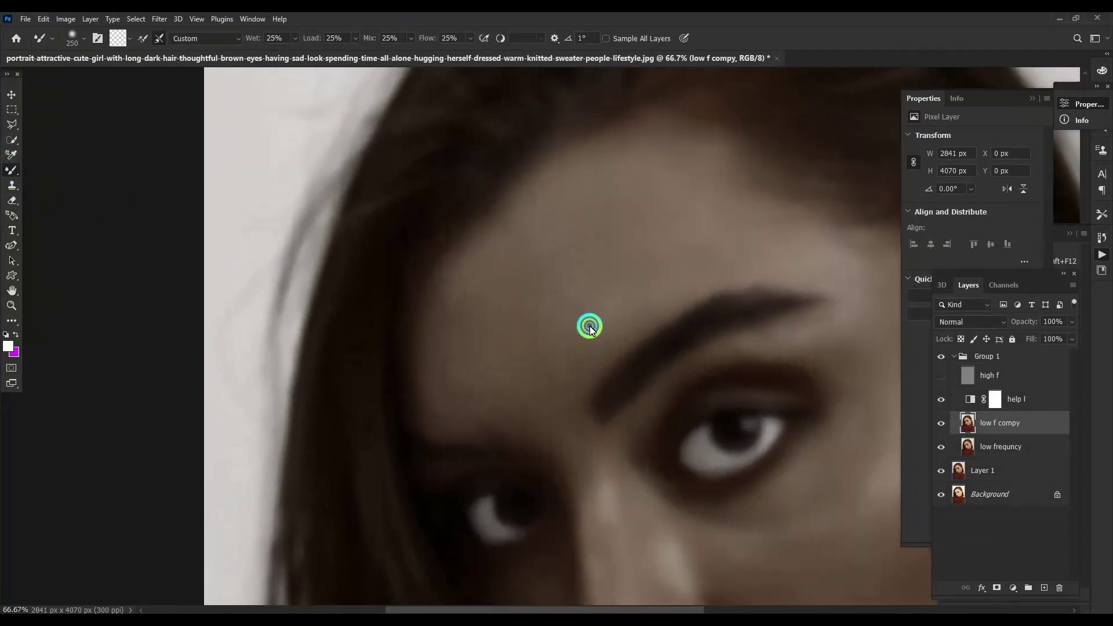
drag(559, 211, 499, 366)
key(bracketright)
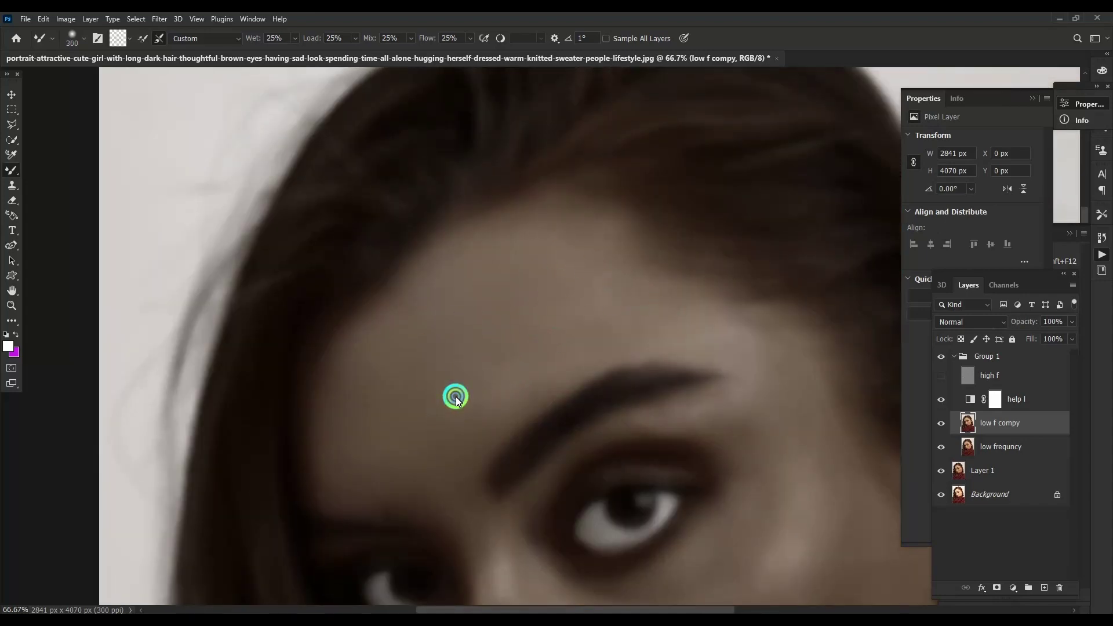
drag(456, 397, 632, 207)
key(bracketleft)
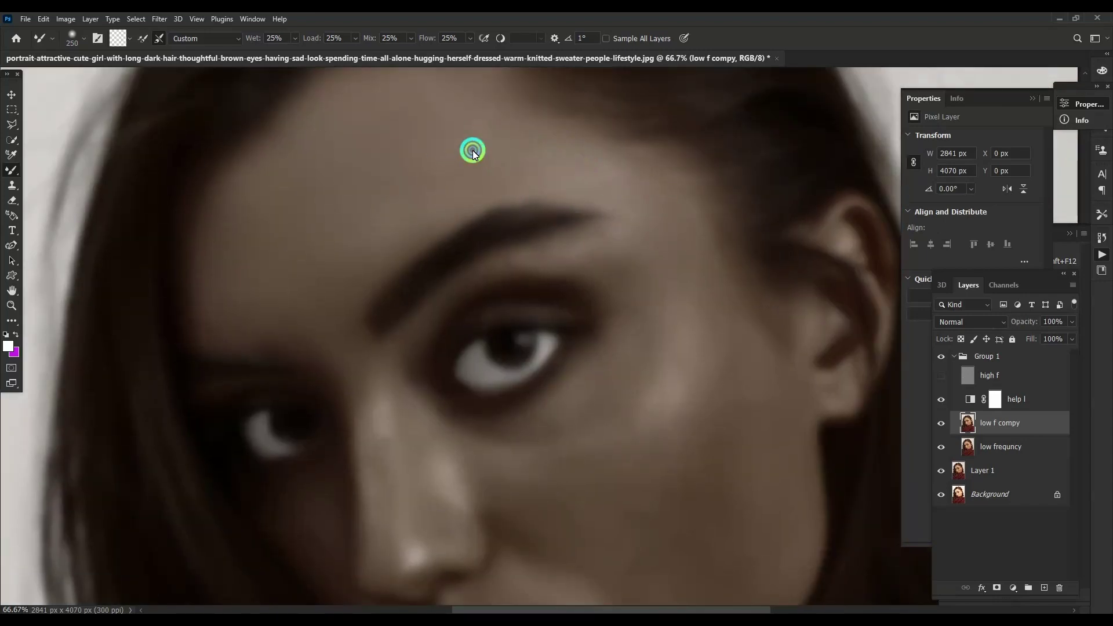
key(ctrl+plus)
key(ctrl+minus)
key(bracketright)
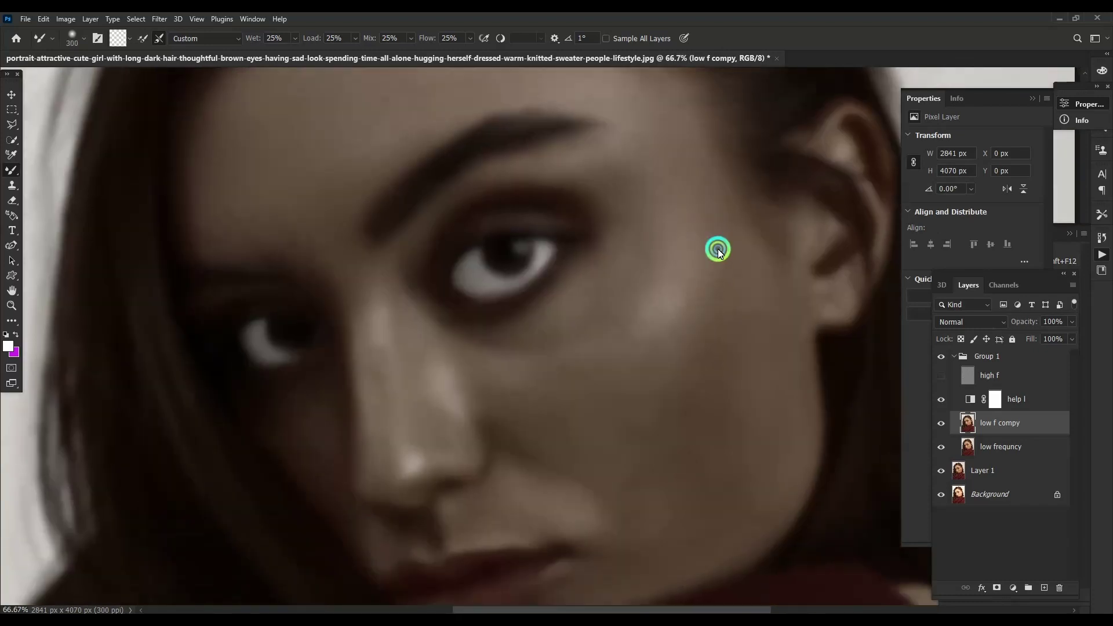
right_click(713, 302)
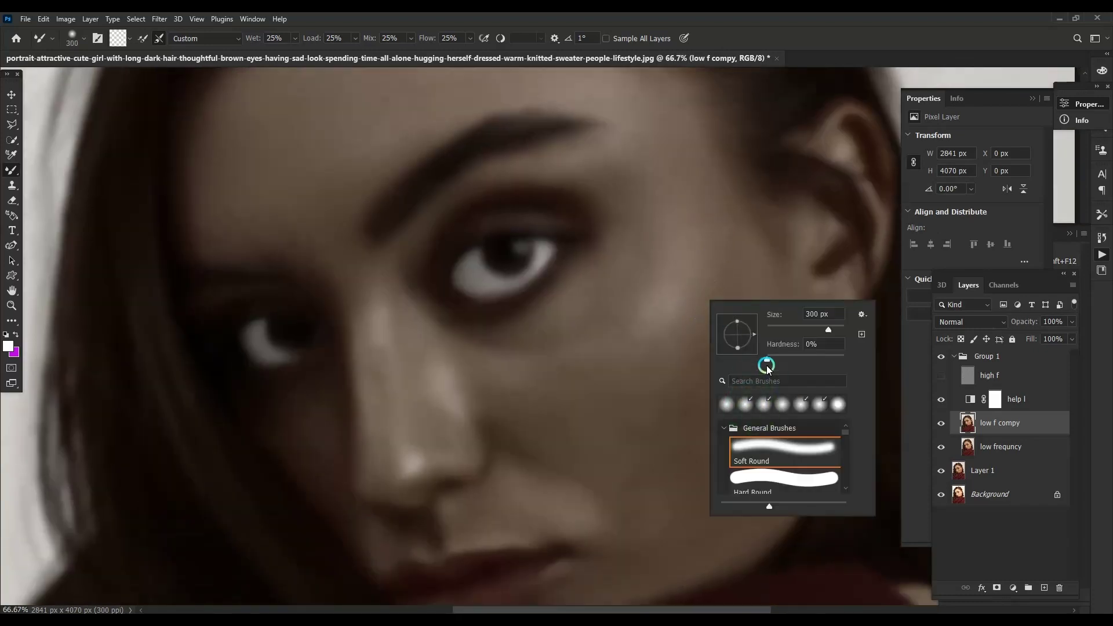
key(Escape)
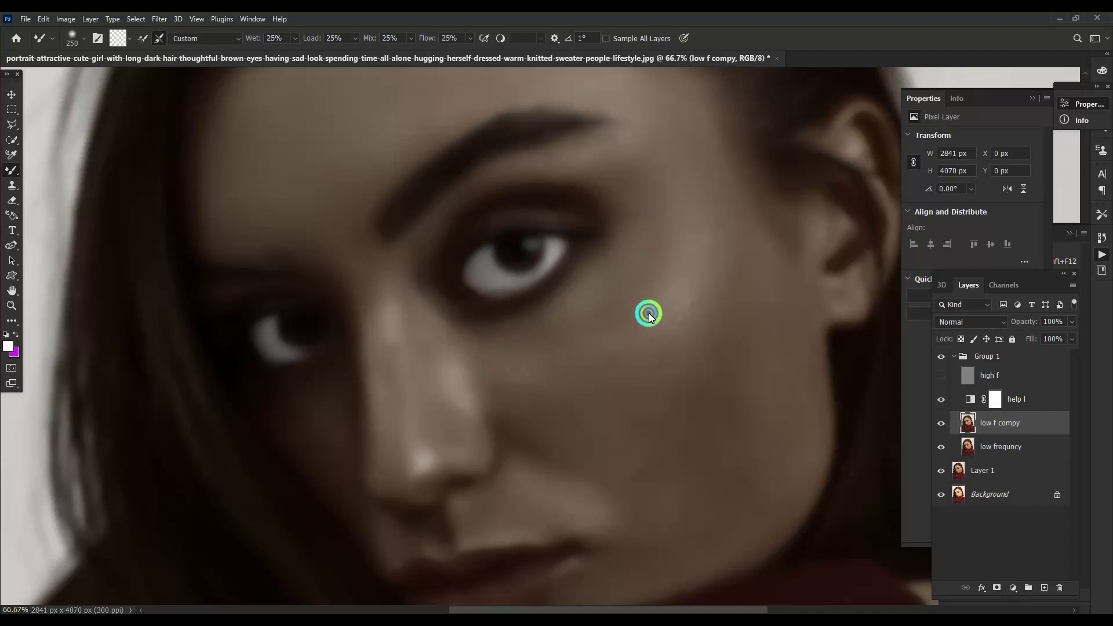
Clean the Mixer Brush and blend skin tones beside the nose and on the cheek.
scroll(582, 392, down, 2)
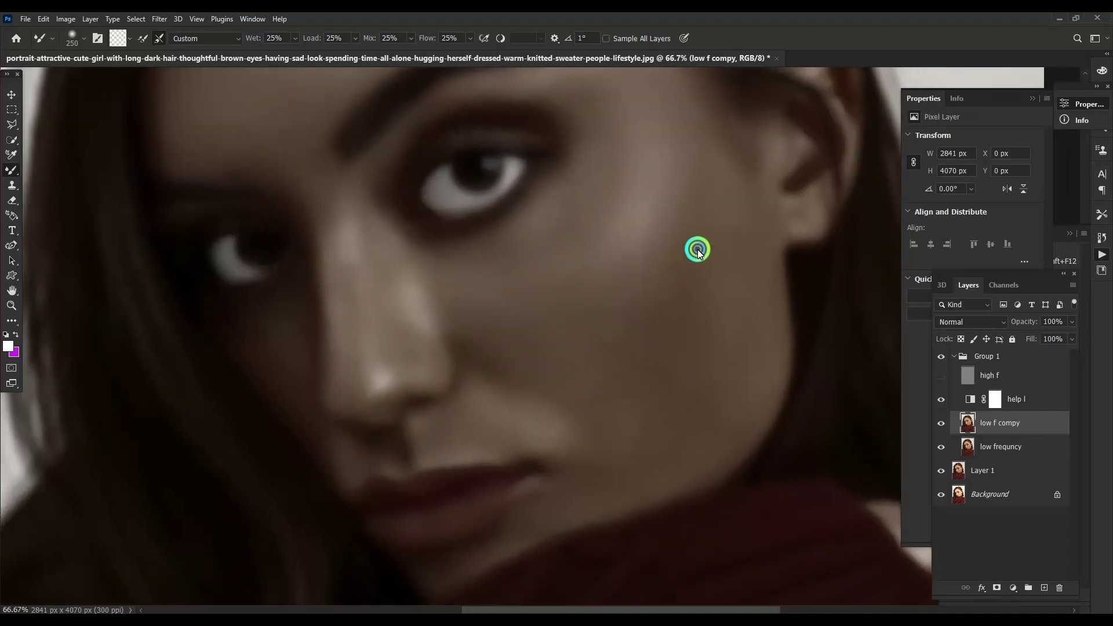
scroll(698, 250, down, 2)
key(bracketleft)
key(bracketleft)
key(bracketleft)
key(ctrl+plus)
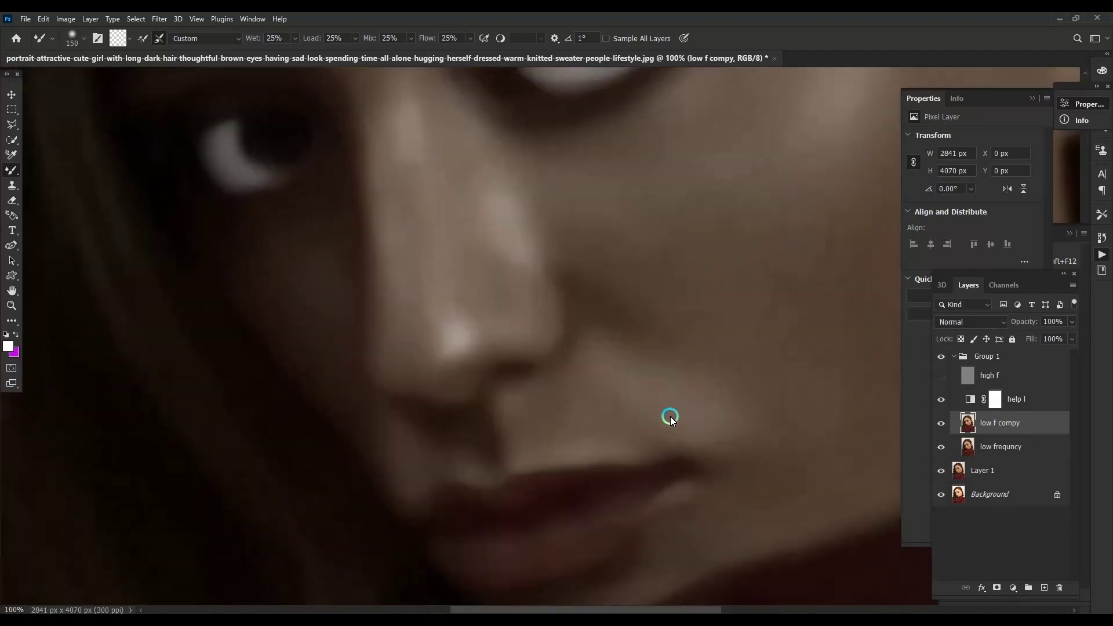
click(115, 38)
drag(690, 355, 528, 283)
key(bracketleft)
key(bracketleft)
key(bracketleft)
click(367, 371)
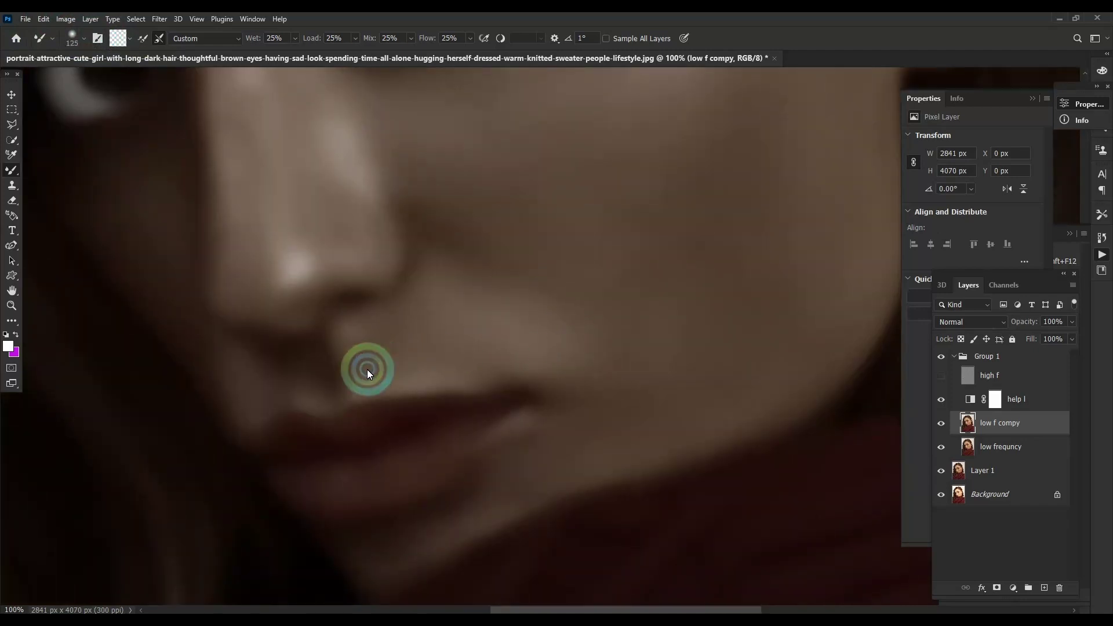
key(bracketright)
key(bracketright)
key(bracketright)
click(546, 363)
key(bracketleft)
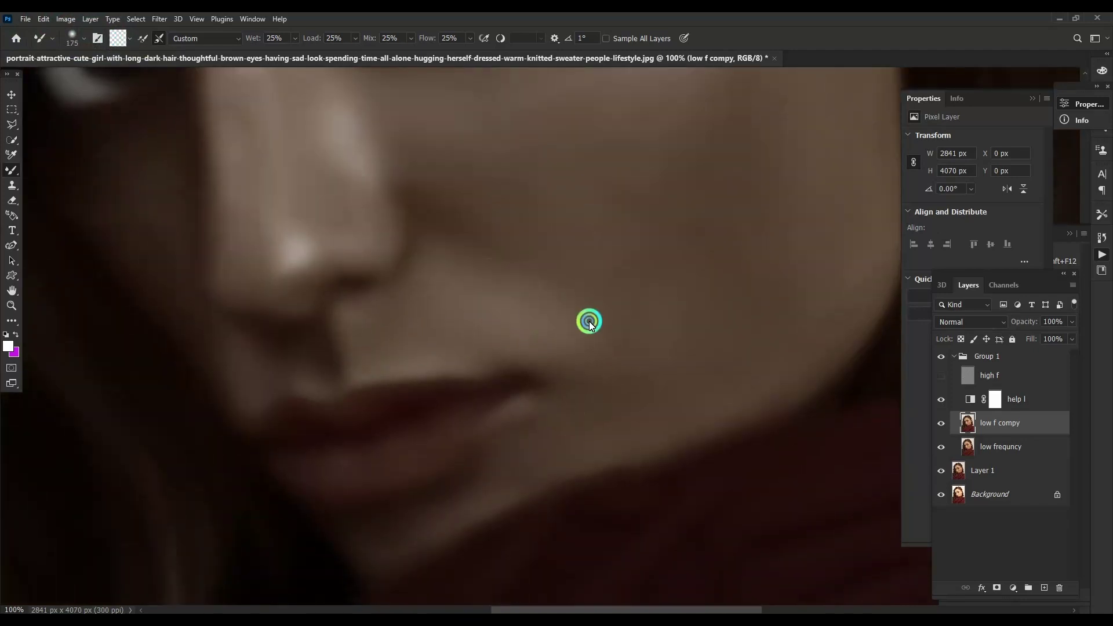
Keep blending skin tones across the cheeks, nose tip and forehead, resizing the brush as needed.
scroll(590, 320, down, 5)
key(bracketright)
key(bracketright)
key(bracketright)
scroll(672, 284, up, 5)
scroll(672, 284, right, 5)
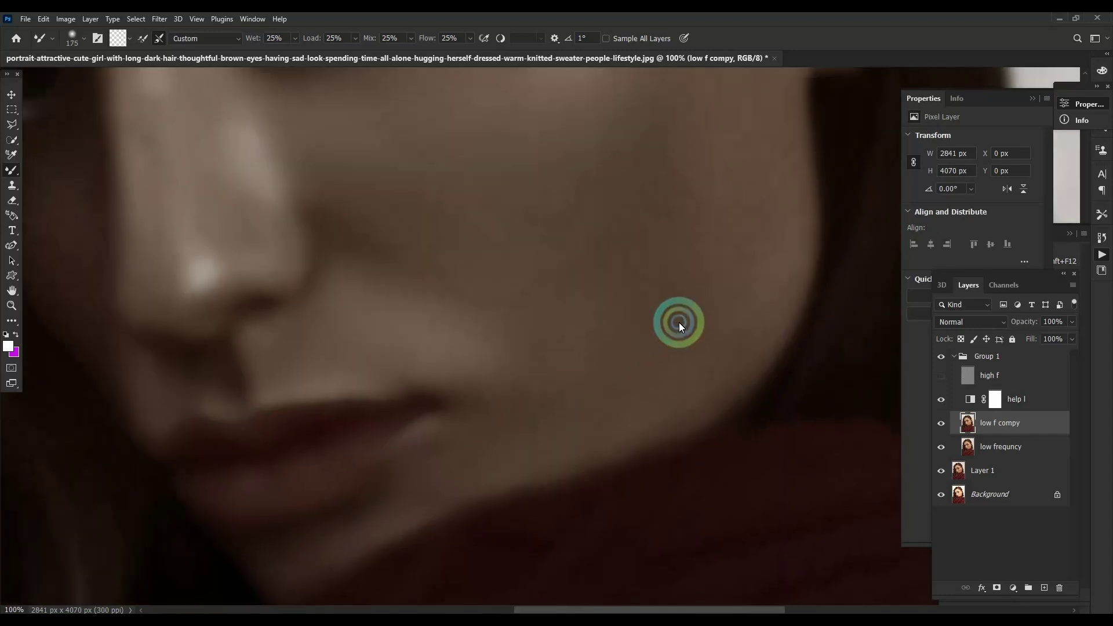
key(bracketleft)
scroll(716, 191, up, 5)
scroll(629, 363, down, 3)
scroll(629, 363, left, 3)
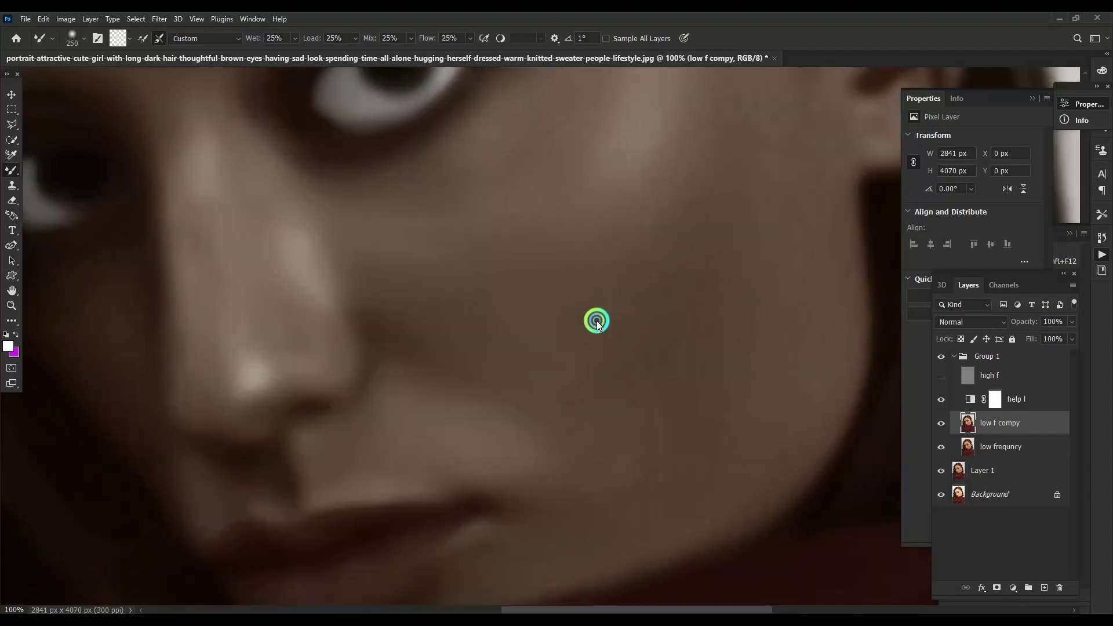
key(bracketleft)
scroll(609, 377, up, 5)
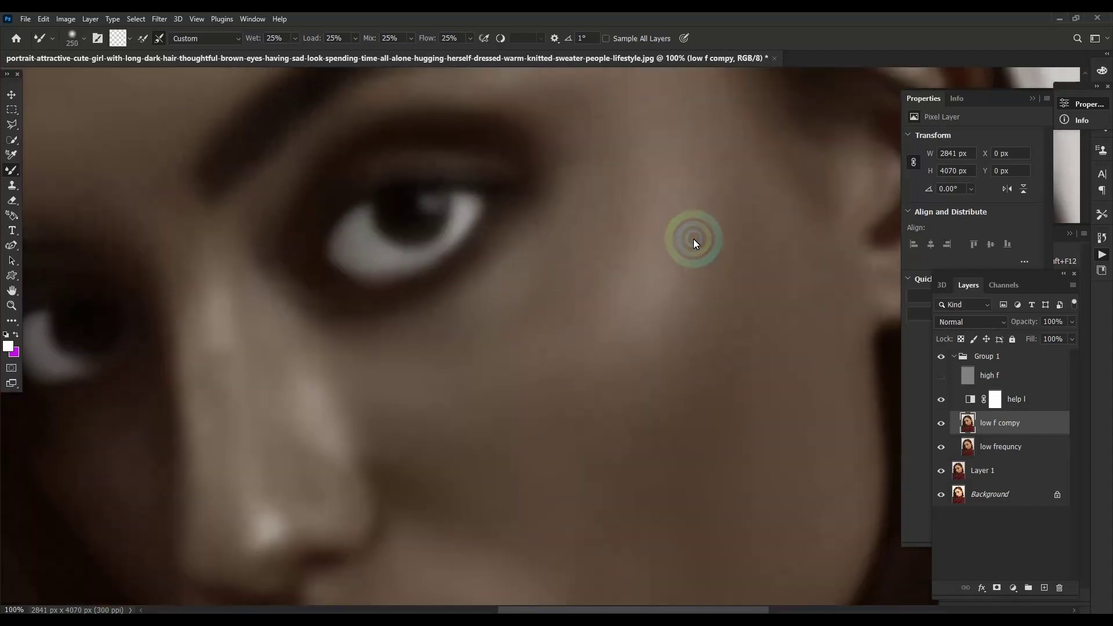
scroll(637, 308, down, 5)
scroll(638, 308, left, 2)
scroll(622, 397, down, 3)
scroll(621, 397, right, 2)
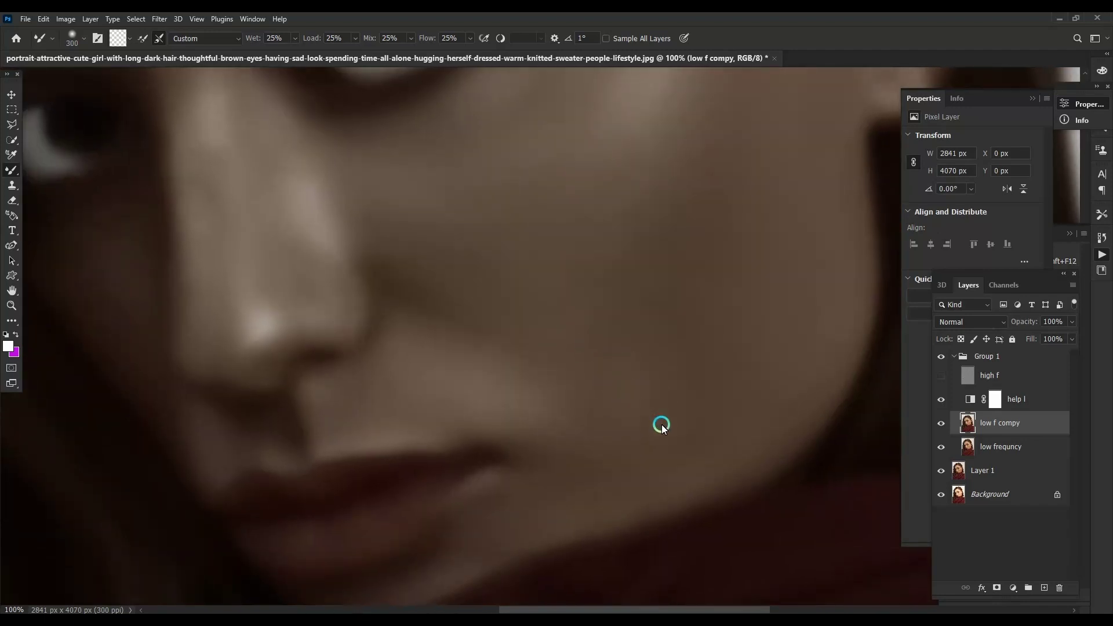
scroll(822, 264, left, 15)
scroll(822, 264, up, 1)
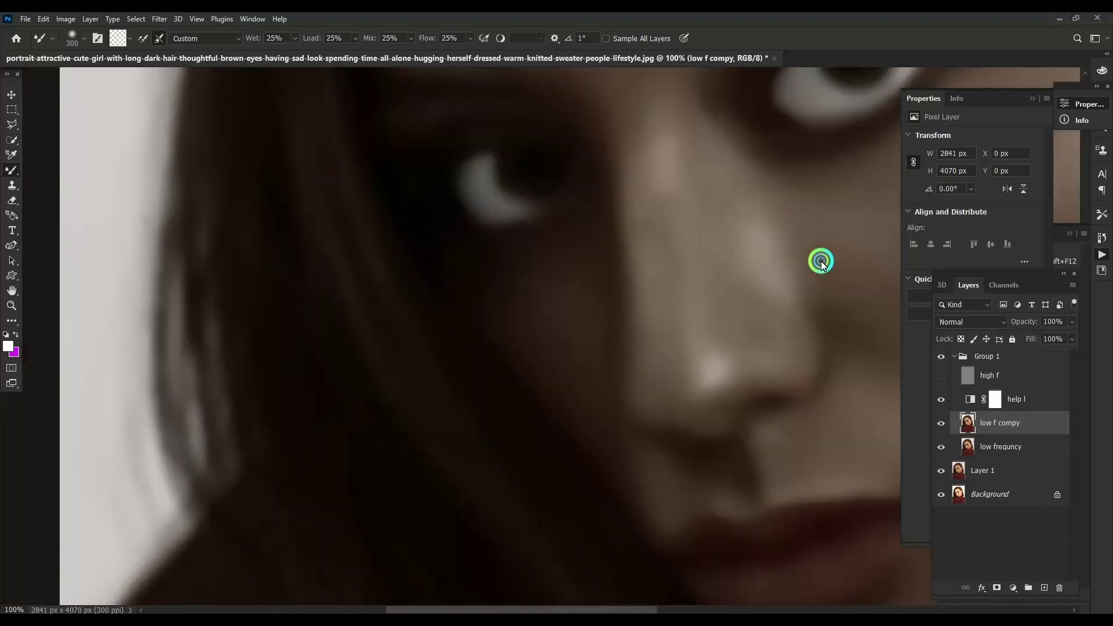
key(bracketleft)
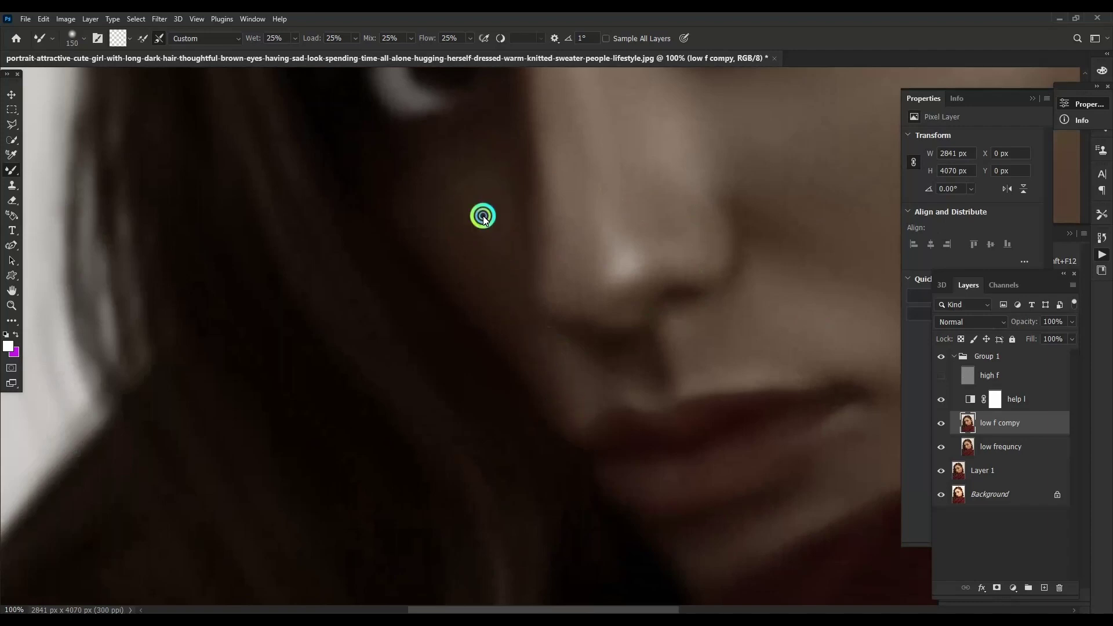
key(bracketright)
key(bracketright)
key(bracketright)
scroll(530, 319, right, 13)
scroll(580, 377, up, 2)
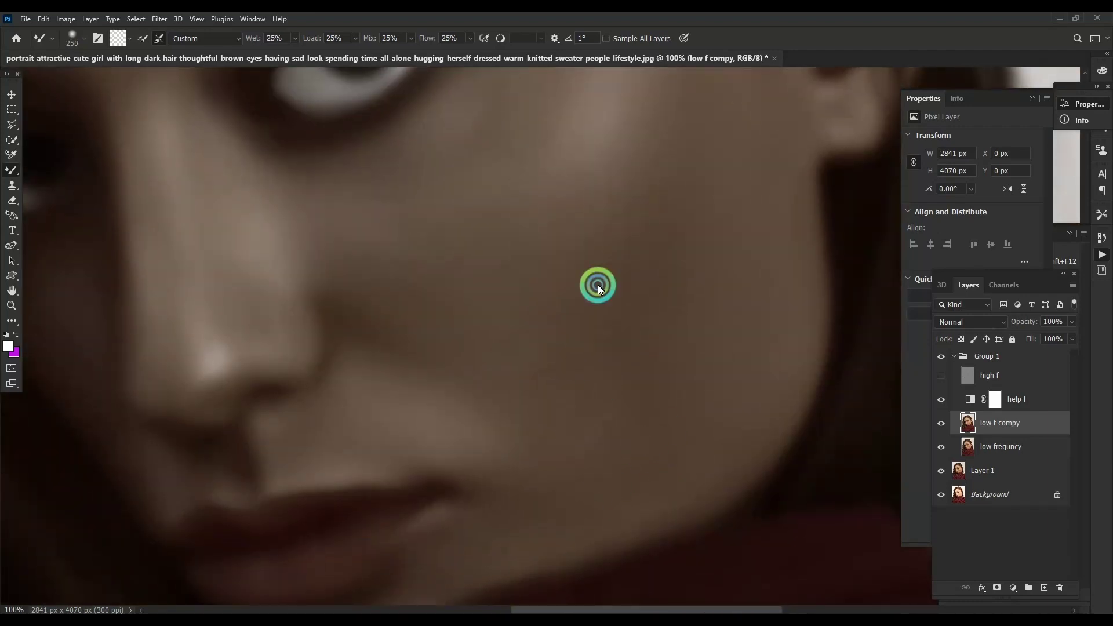
scroll(615, 337, up, 3)
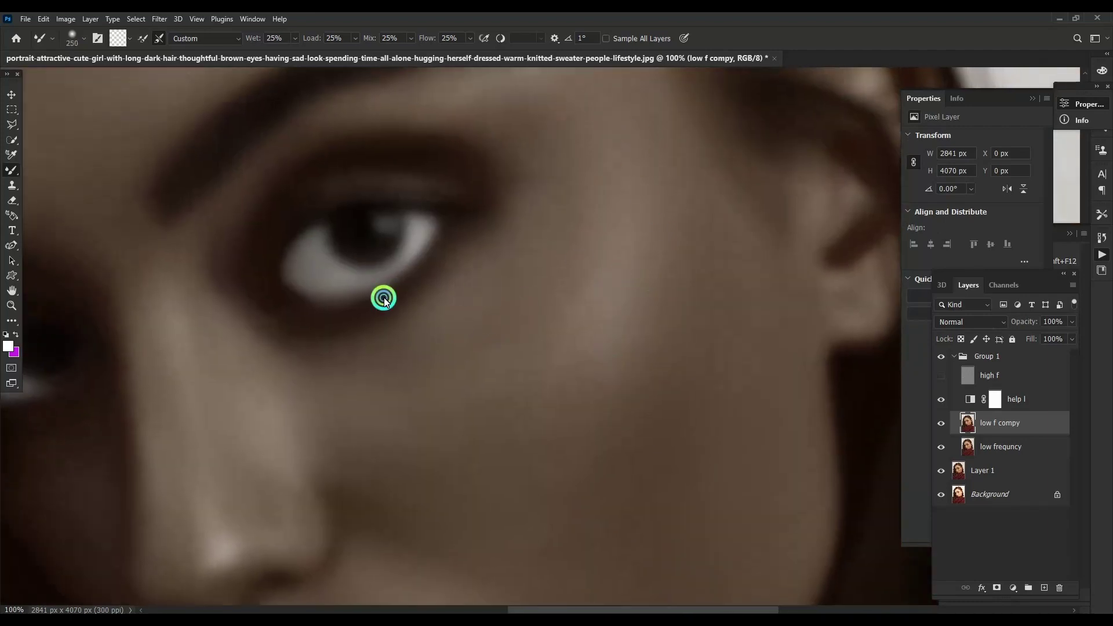
scroll(384, 300, left, 6)
scroll(523, 342, up, 3)
scroll(492, 309, up, 3)
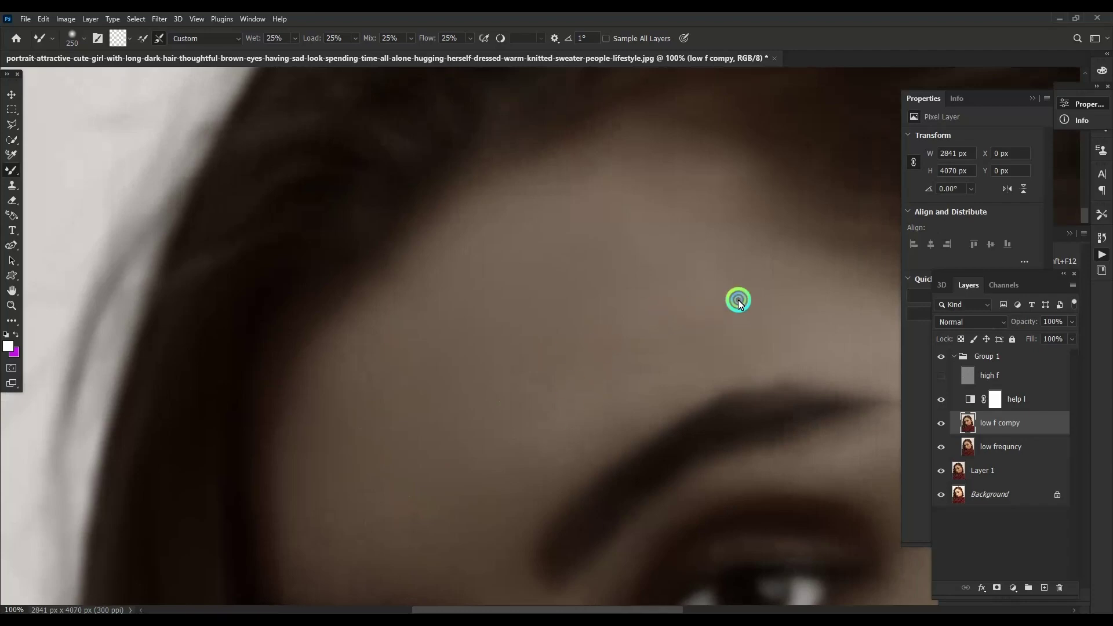
scroll(685, 248, down, 1)
scroll(684, 249, down, 2)
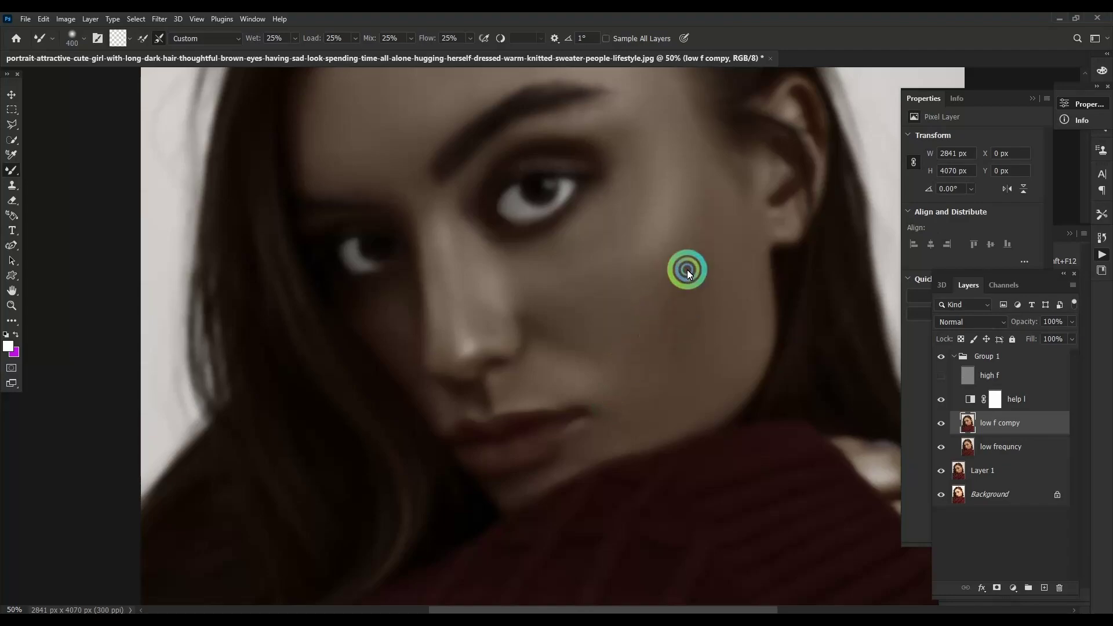
Show and select high f, and set a small Clone Stamp brush to 100% opacity.
click(937, 373)
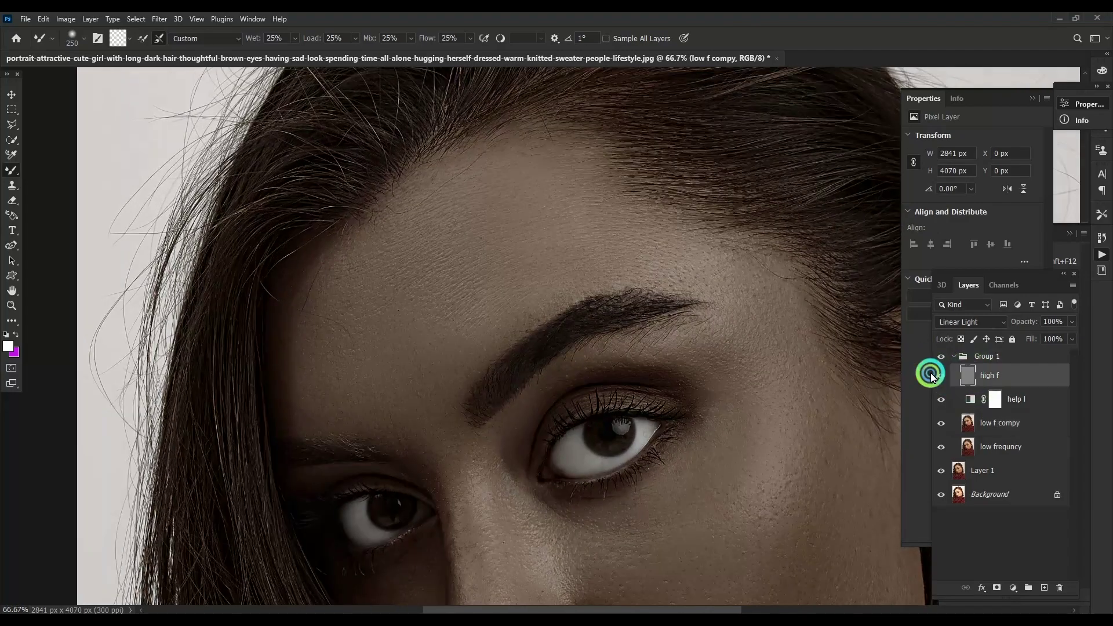
key(s)
scroll(635, 327, up, 3)
scroll(263, 363, down, 2)
key(bracketleft)
key(bracketleft)
key(bracketleft)
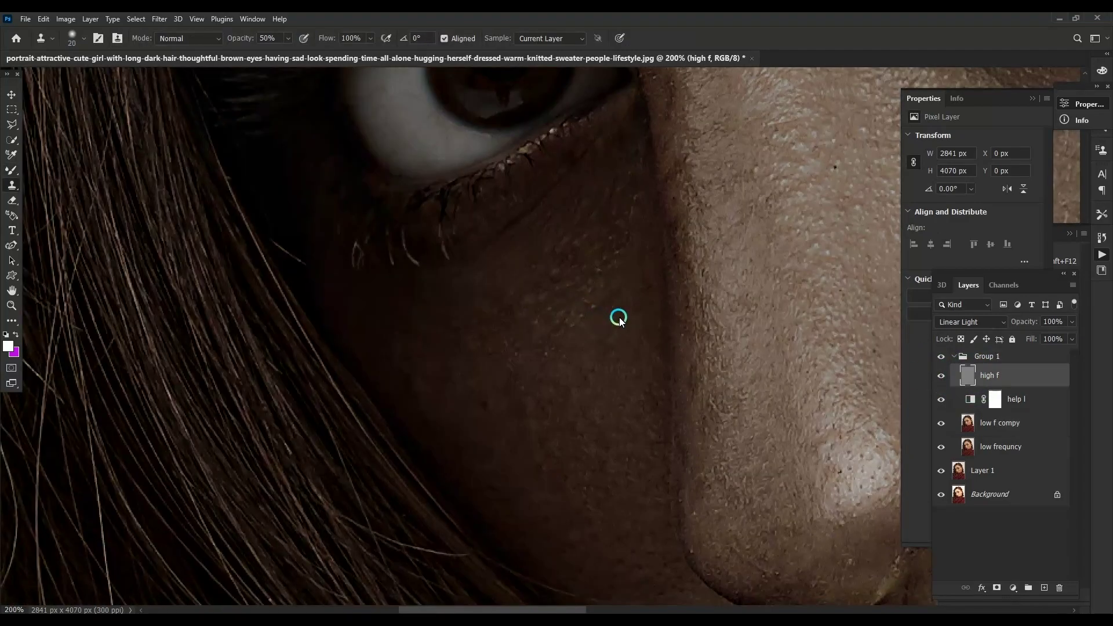
scroll(616, 316, down, 2)
scroll(470, 184, up, 5)
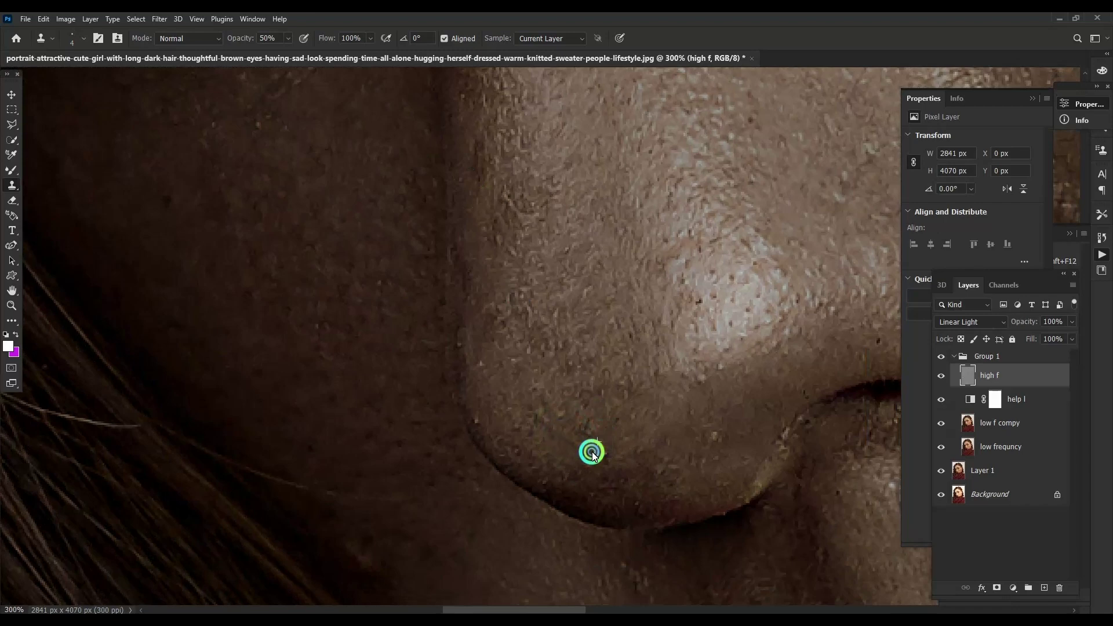
click(985, 422)
click(990, 375)
drag(298, 54, 318, 54)
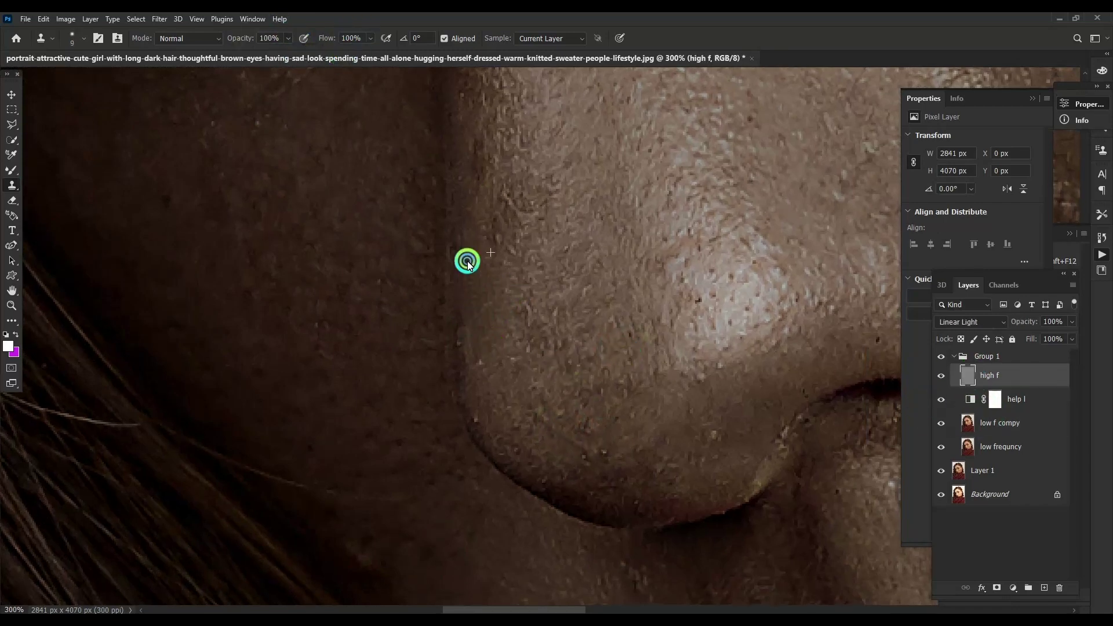
Clone clean texture along the nose edge.
drag(468, 377, 489, 426)
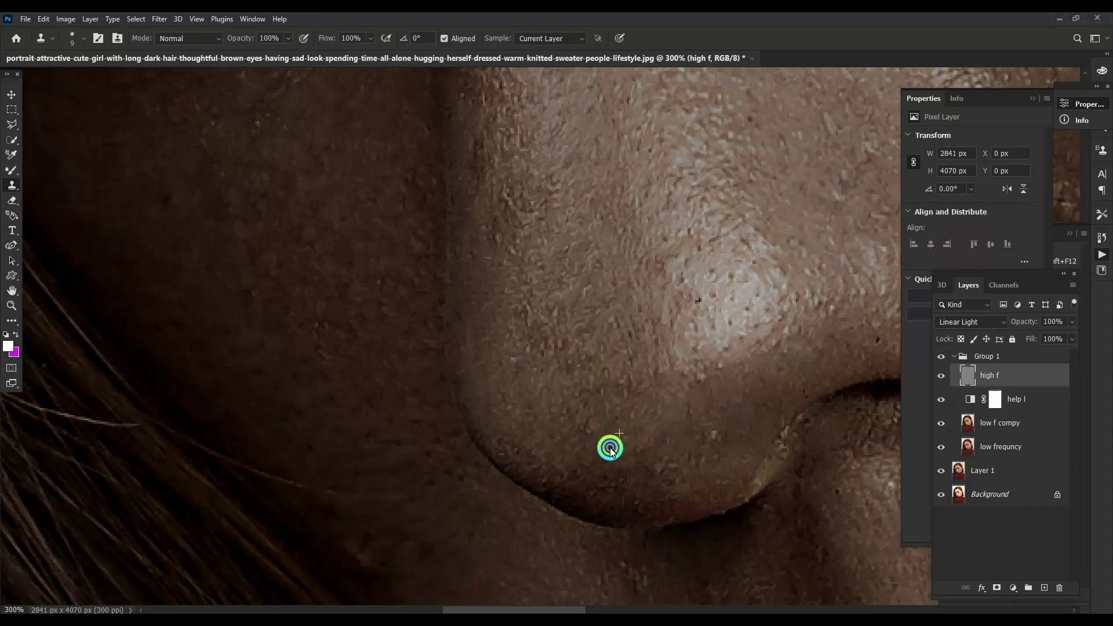
scroll(603, 400, right, 2)
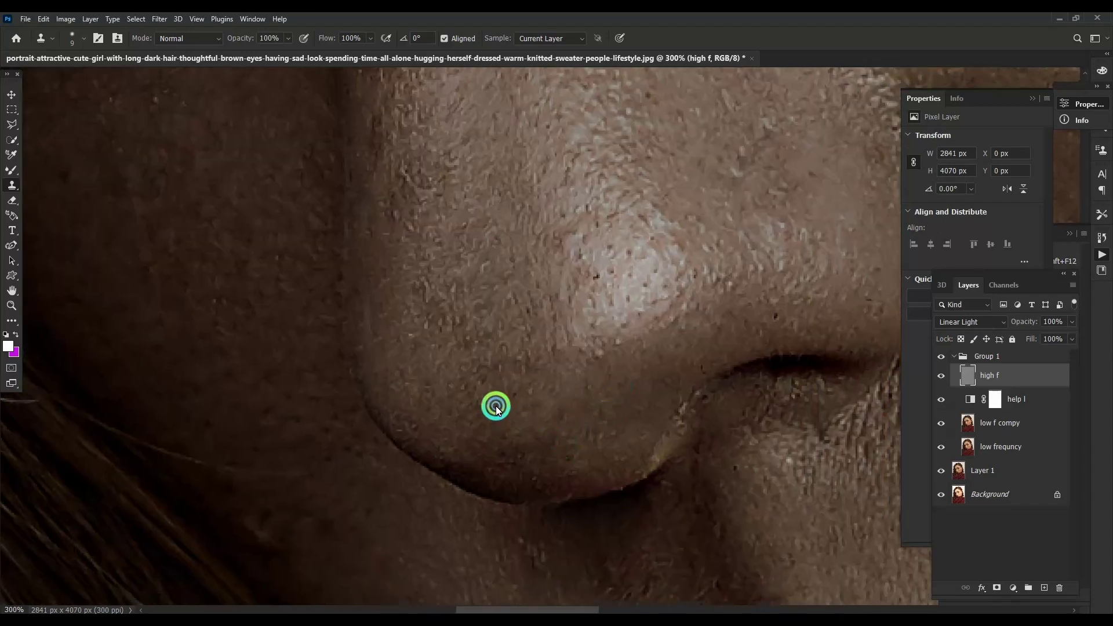
scroll(587, 415, up, 1)
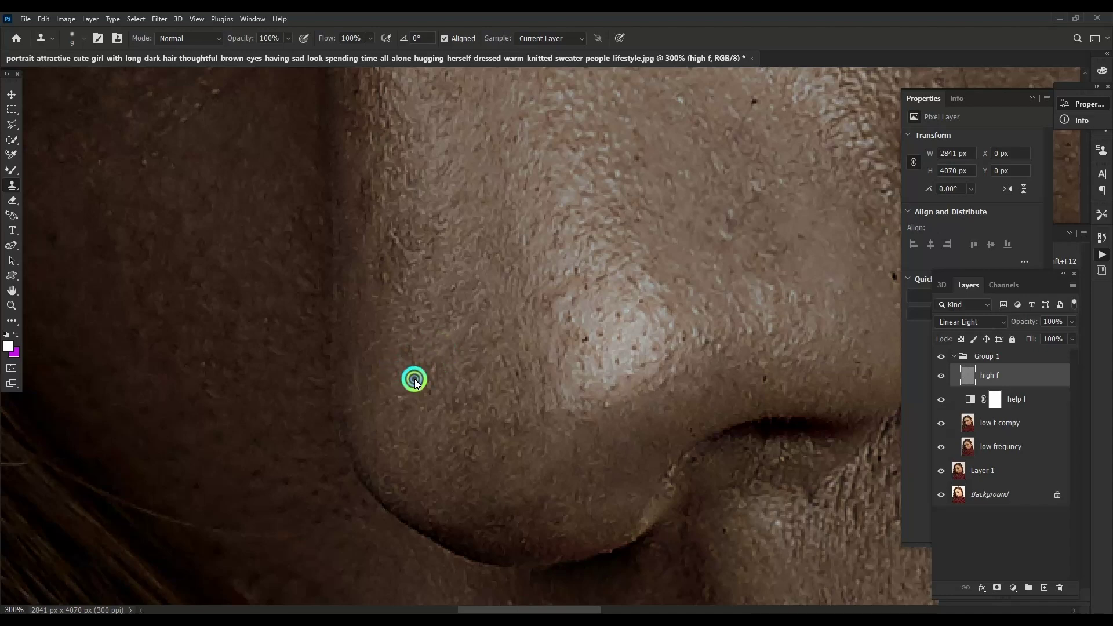
scroll(511, 393, up, 2)
scroll(511, 393, left, 2)
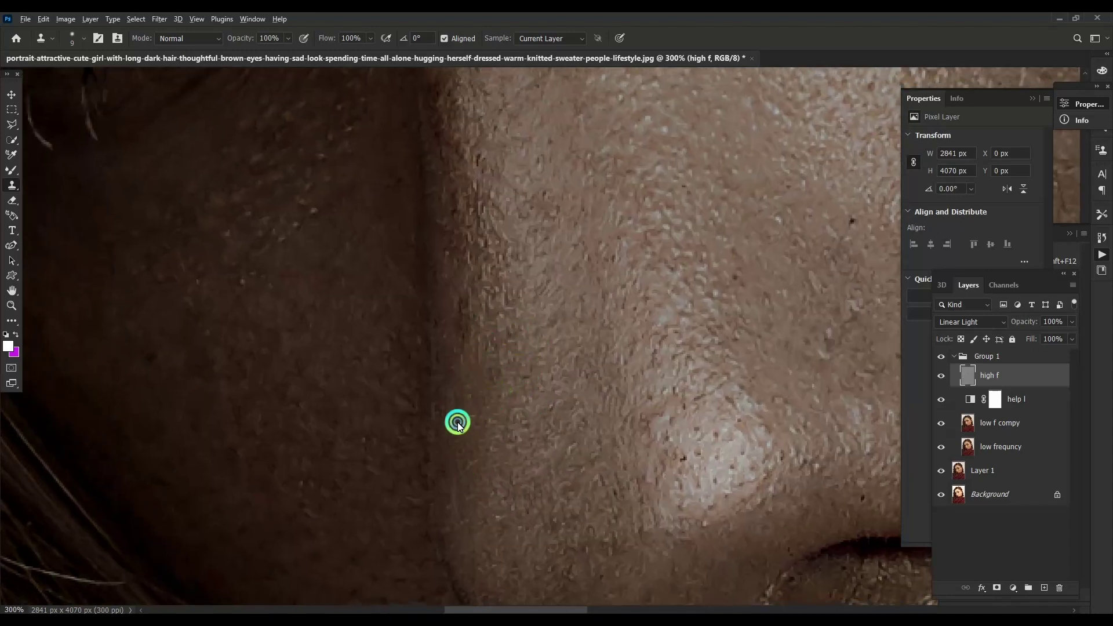
scroll(507, 452, up, 2)
scroll(526, 325, up, 2)
scroll(526, 325, left, 1)
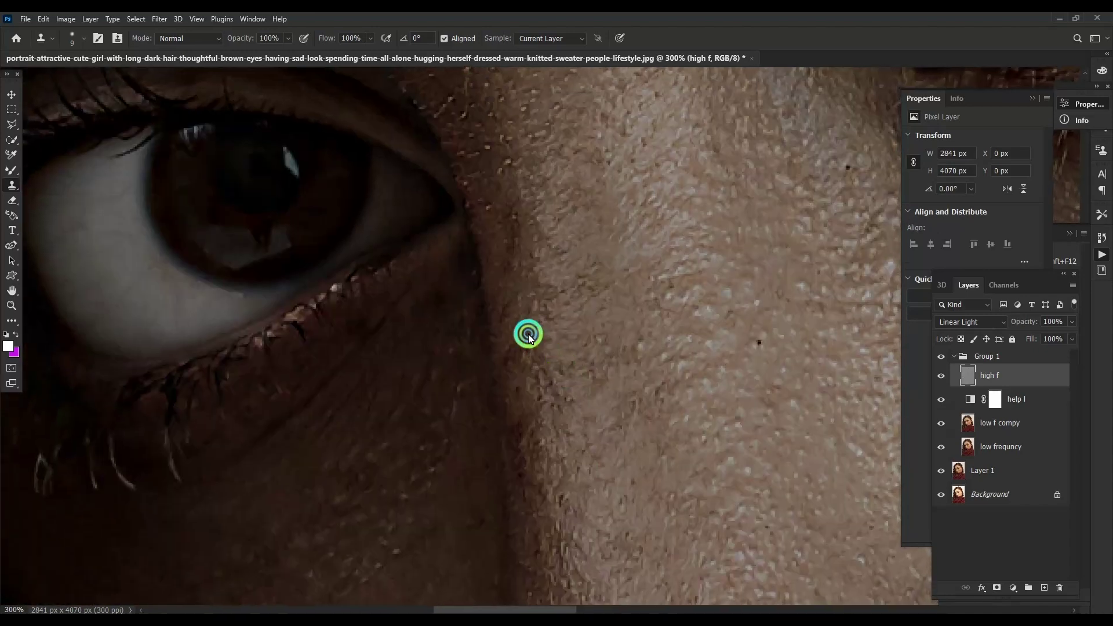
Clone away uneven texture around the inner eye corner.
scroll(526, 310, up, 2)
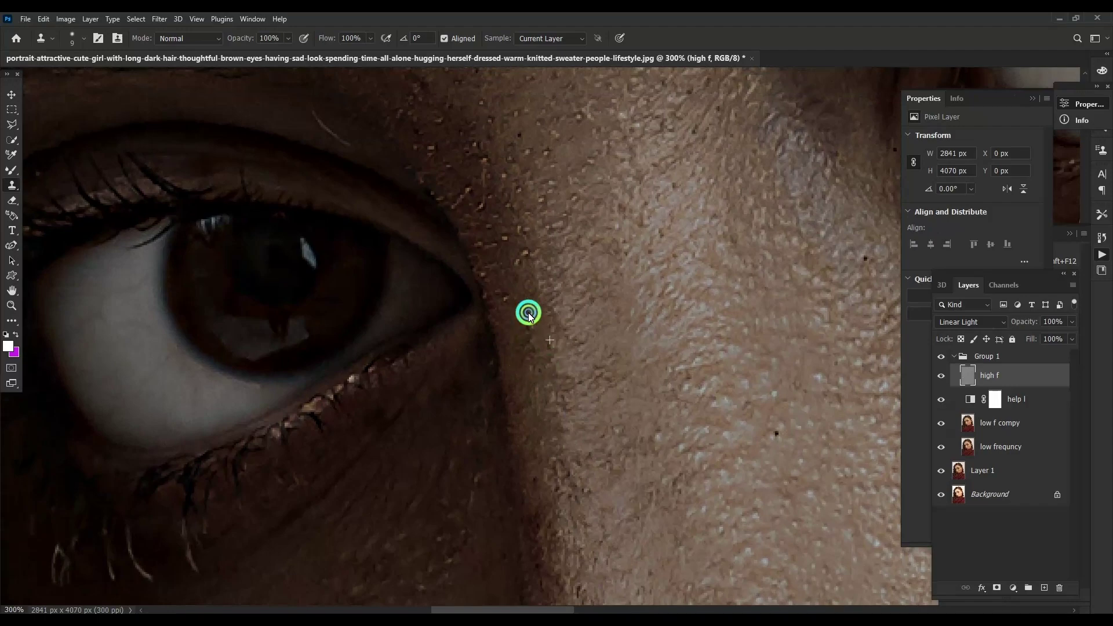
scroll(581, 404, down, 3)
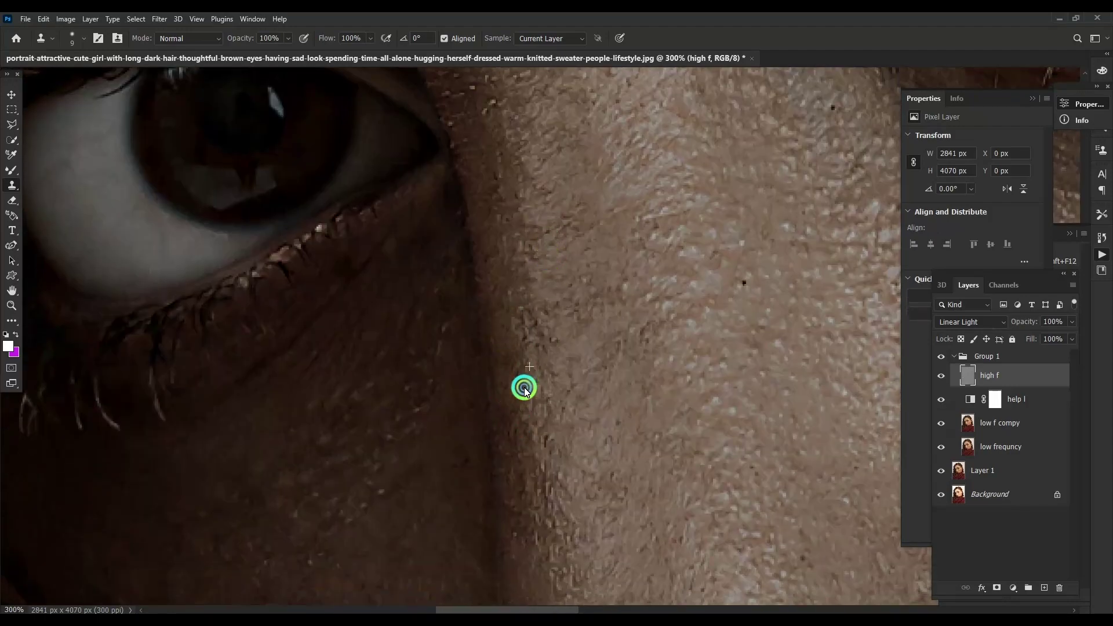
scroll(539, 348, down, 3)
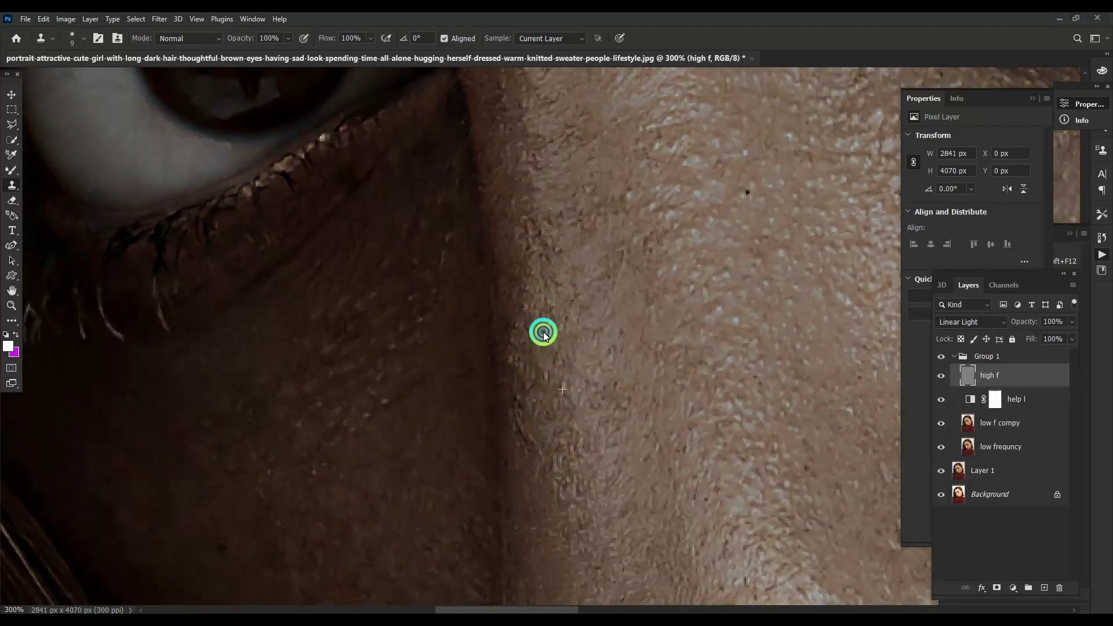
scroll(539, 354, up, 3)
scroll(538, 385, up, 3)
scroll(524, 380, up, 2)
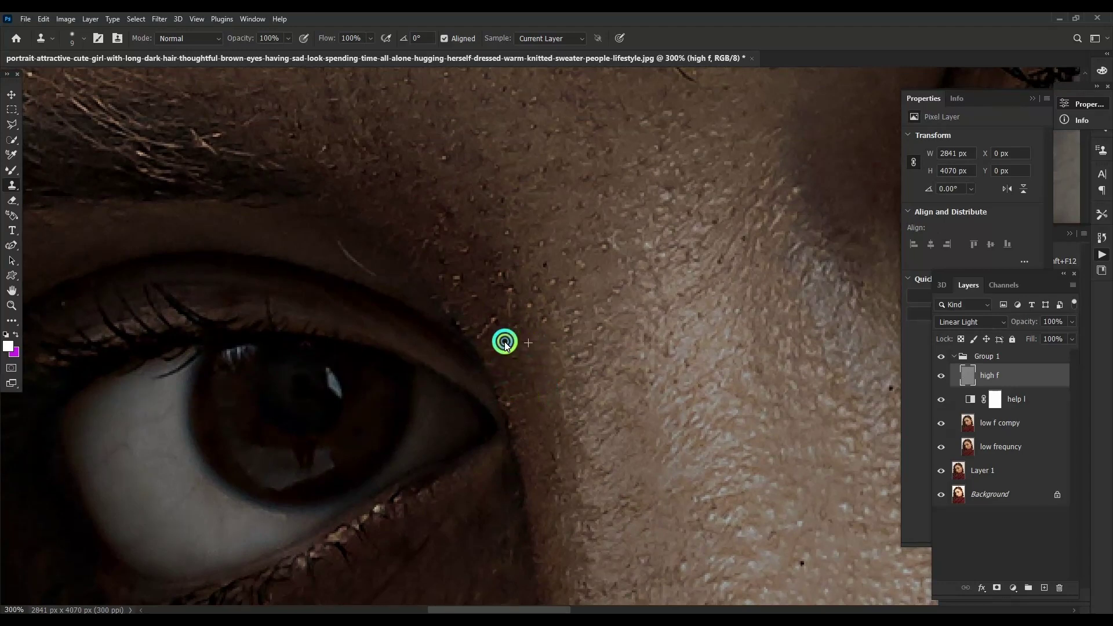
scroll(545, 447, up, 2)
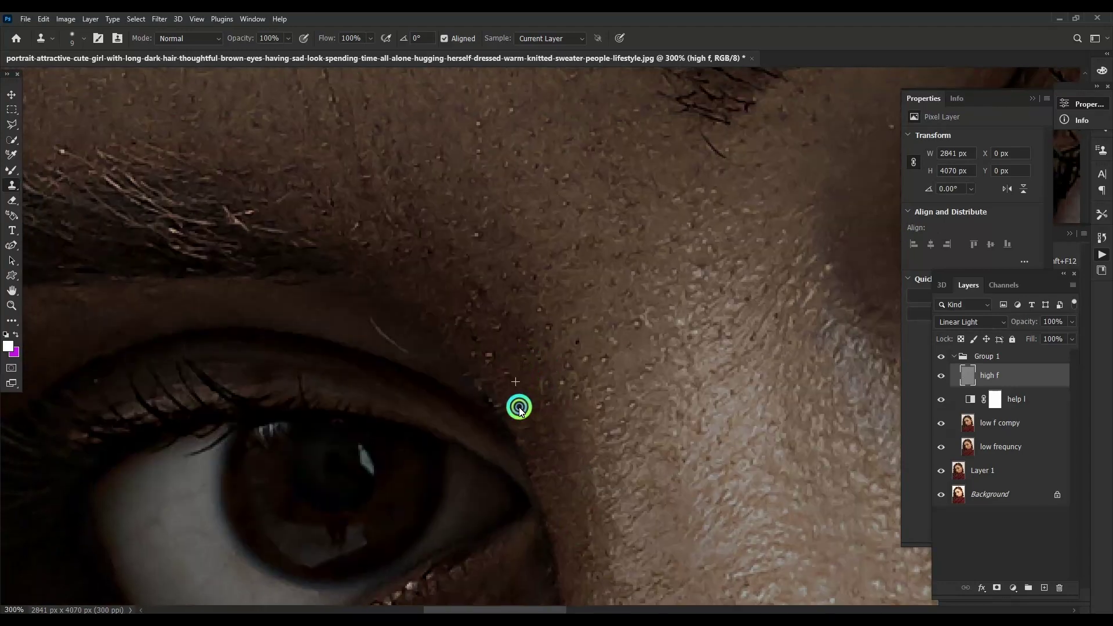
drag(519, 410, 489, 391)
drag(461, 329, 502, 380)
scroll(580, 347, up, 2)
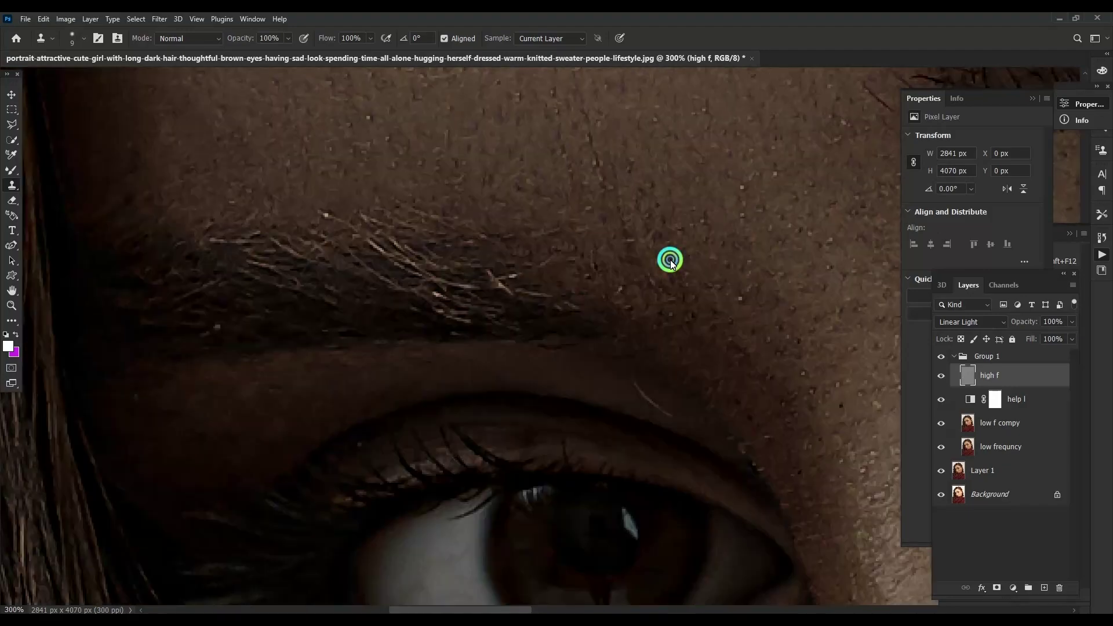
scroll(661, 398, down, 1)
Sample clean skin and clone over the marks below the eye.
scroll(609, 203, down, 4)
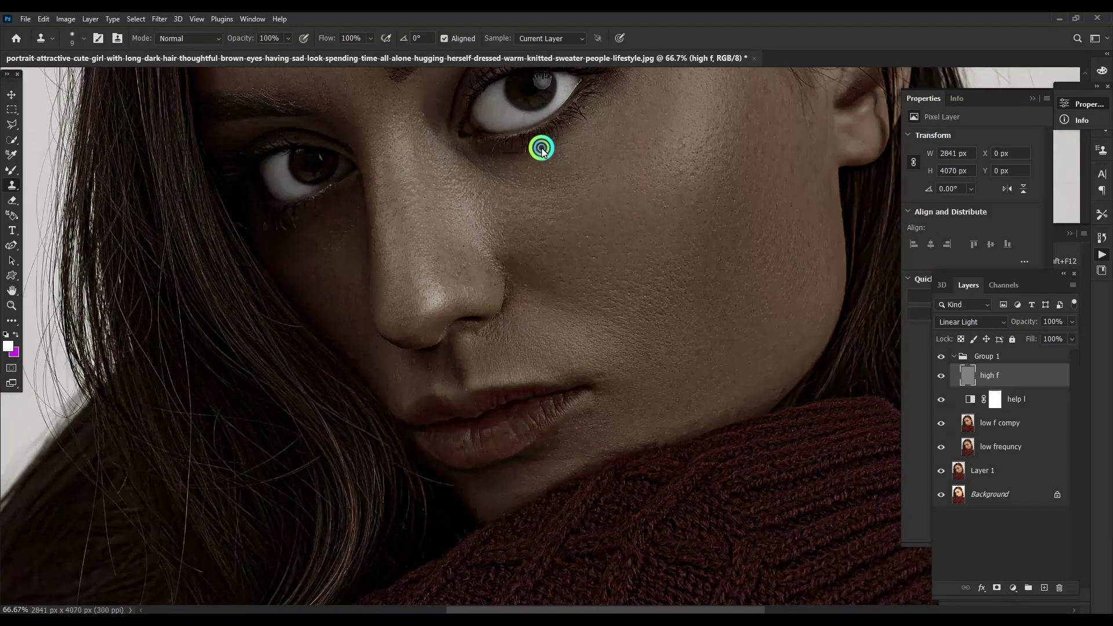
scroll(556, 273, up, 1)
scroll(572, 303, up, 1)
scroll(595, 418, up, 2)
scroll(596, 418, up, 1)
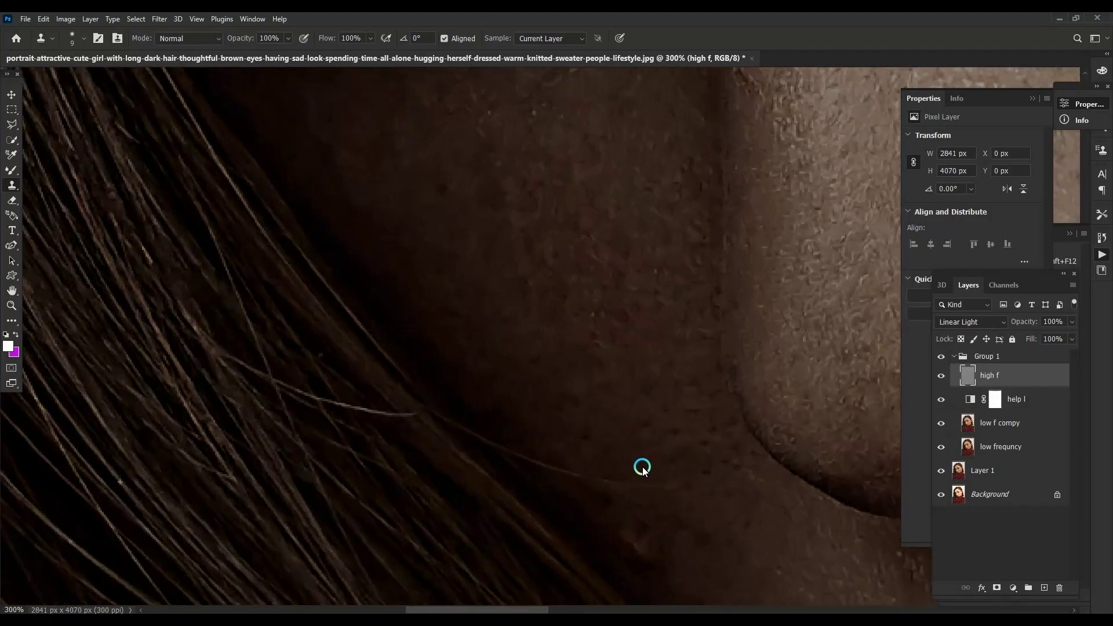
scroll(580, 429, down, 2)
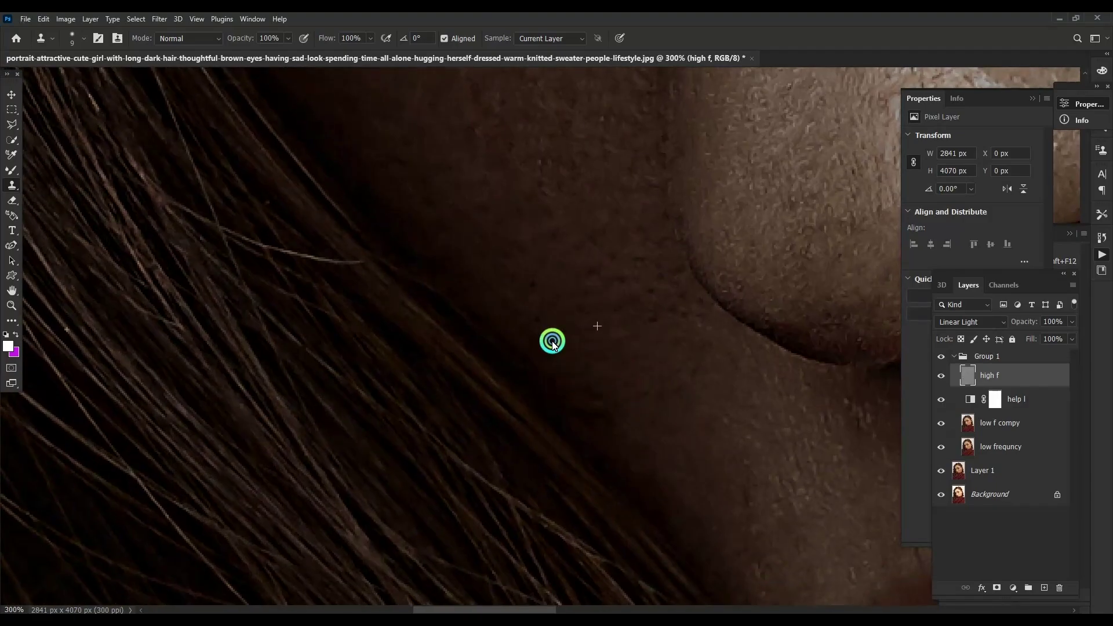
scroll(574, 342, up, 5)
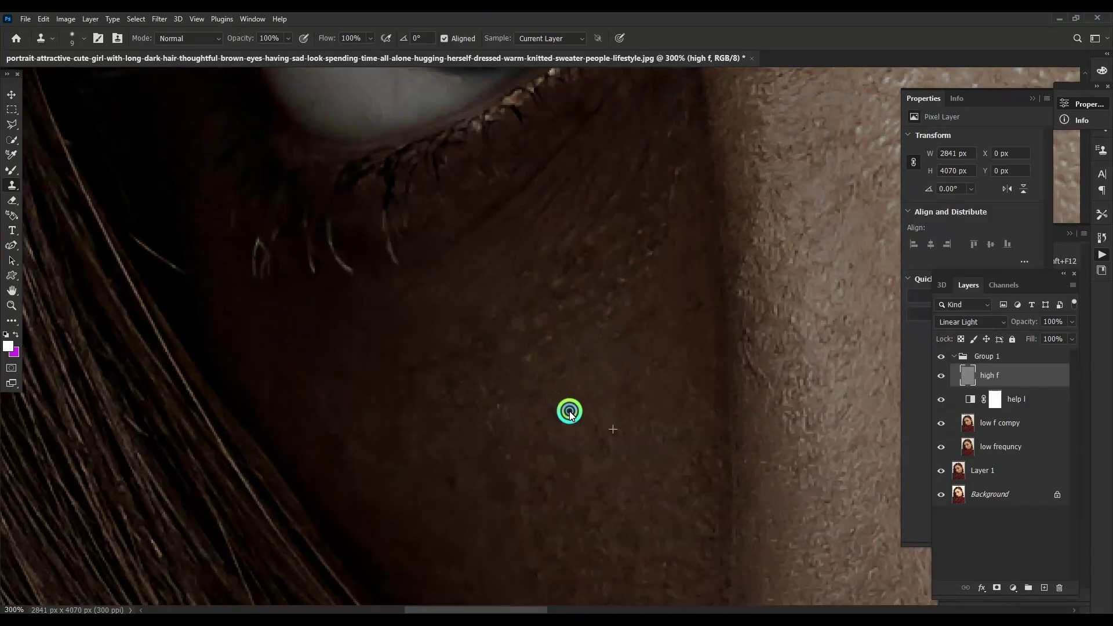
scroll(592, 360, up, 1)
scroll(616, 311, up, 1)
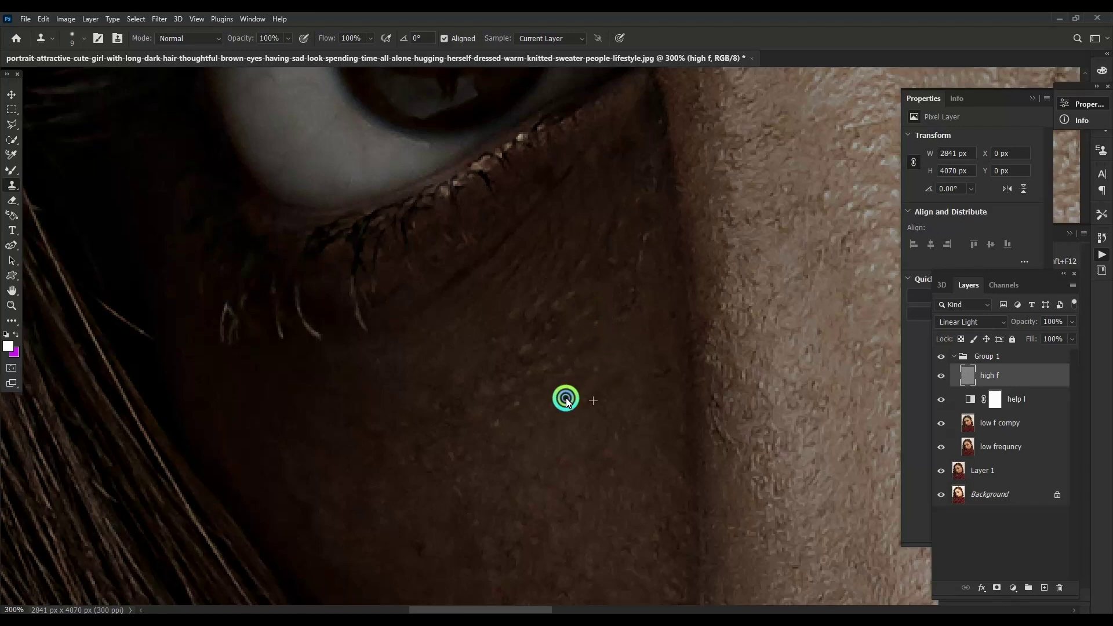
alt+click(522, 363)
drag(582, 365, 486, 411)
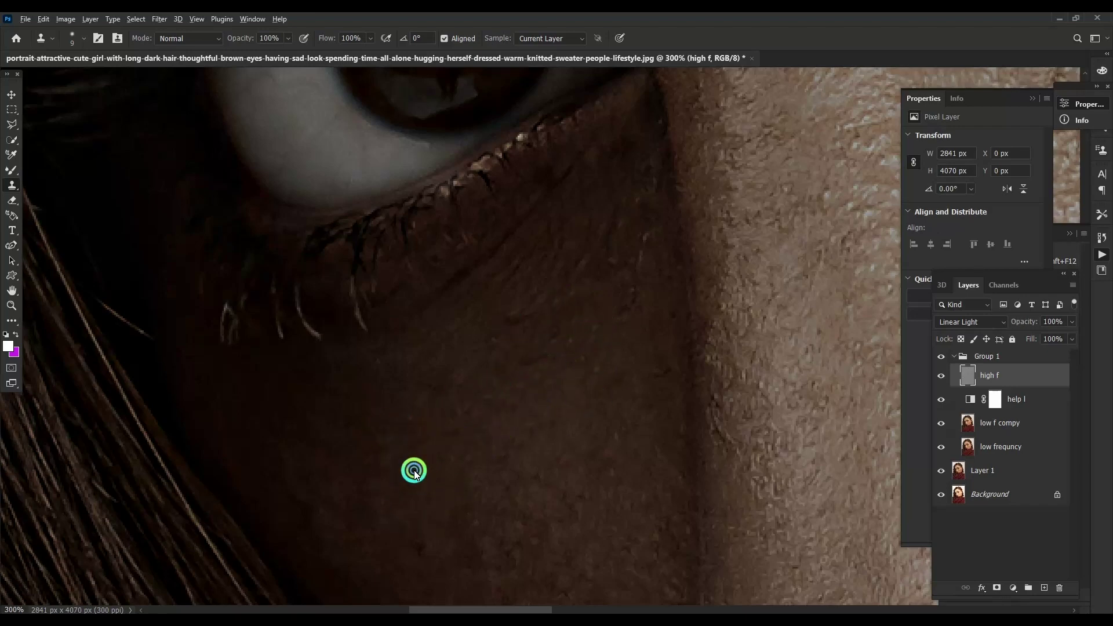
Resample clean cheek skin and clone it over the cheek to smooth it.
scroll(582, 398, up, 1)
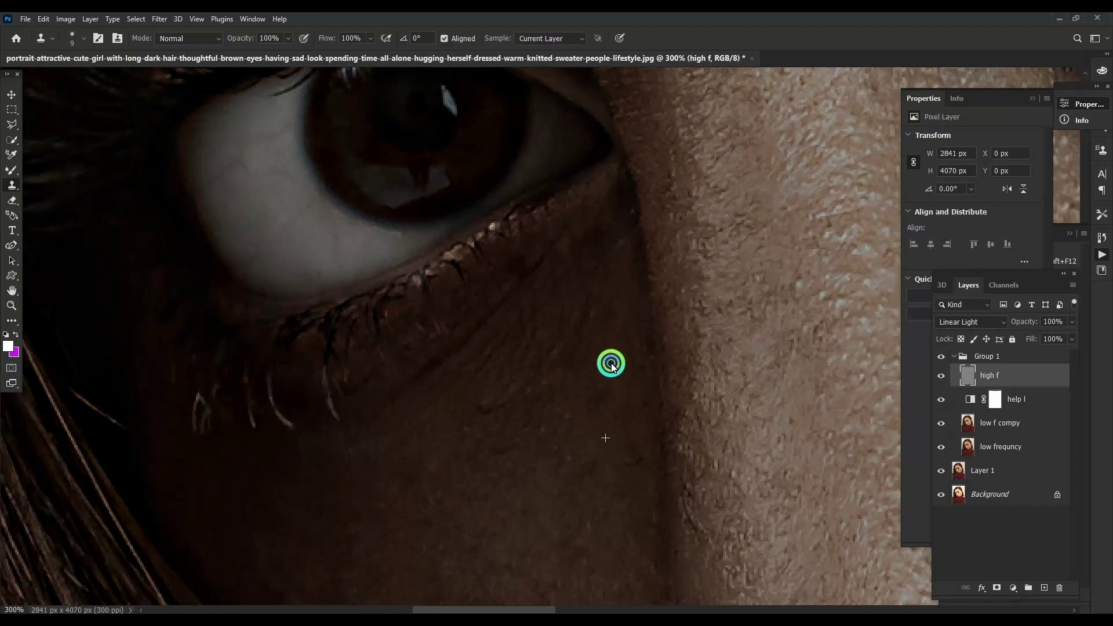
click(574, 469)
mouse_move(574, 470)
mouse_down()
mouse_move(510, 392)
mouse_move(472, 406)
mouse_move(529, 390)
mouse_move(596, 400)
mouse_up()
scroll(596, 400, down, 1)
scroll(591, 368, up, 1)
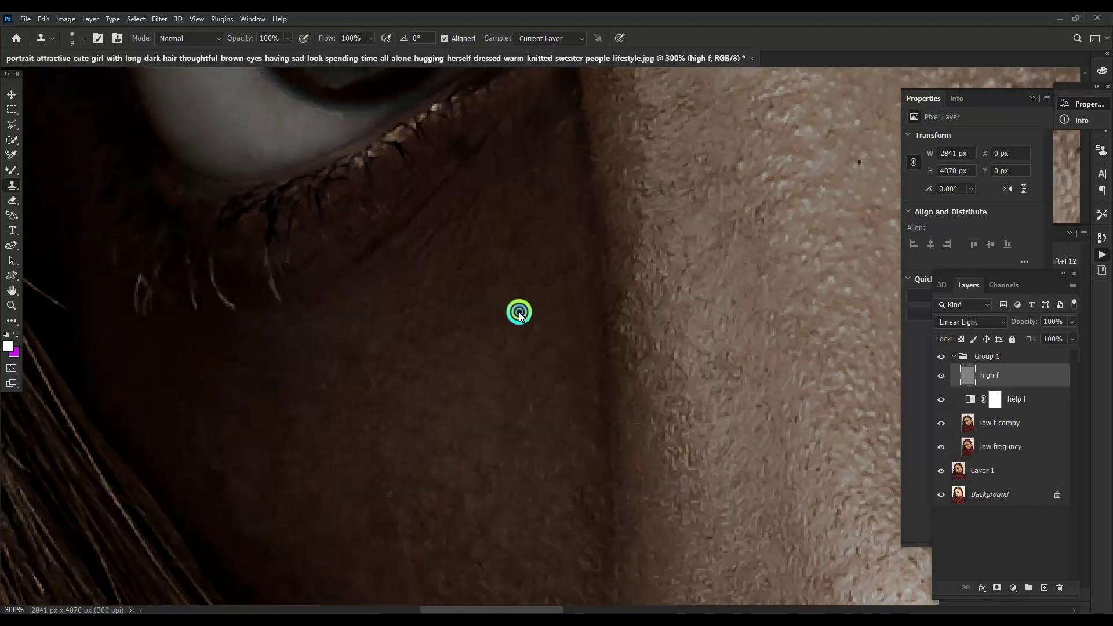
scroll(520, 311, up, 1)
Clone away marks near the lower eyelid and just under the lashes, then inspect the face.
mouse_move(399, 438)
mouse_down()
mouse_move(547, 365)
mouse_move(516, 377)
mouse_up()
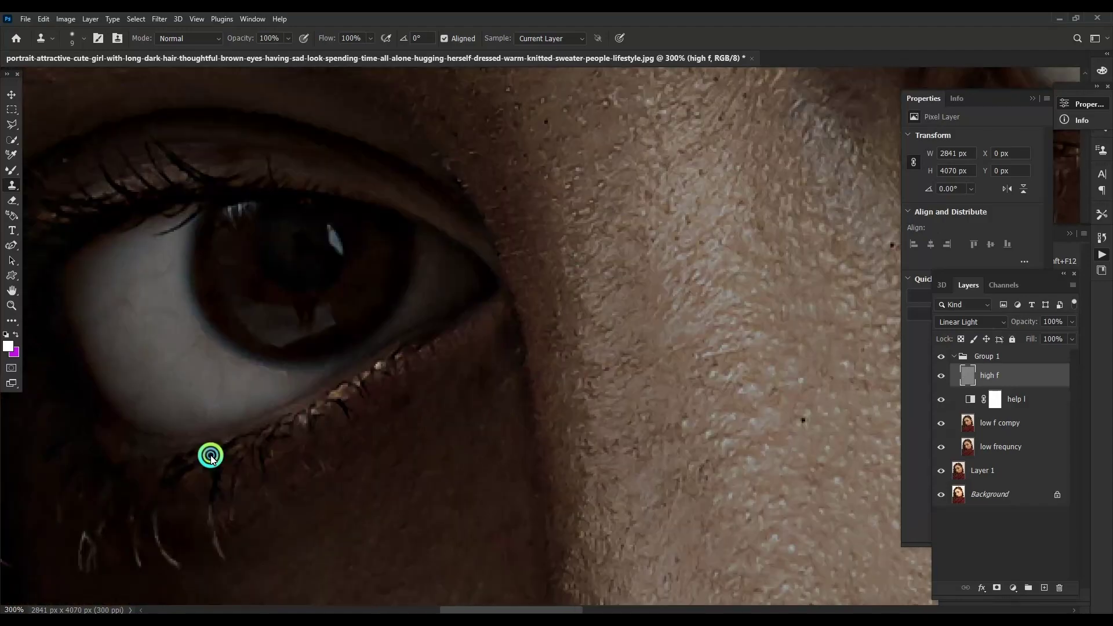
scroll(385, 409, right, 5)
scroll(475, 448, down, 2)
scroll(475, 448, right, 2)
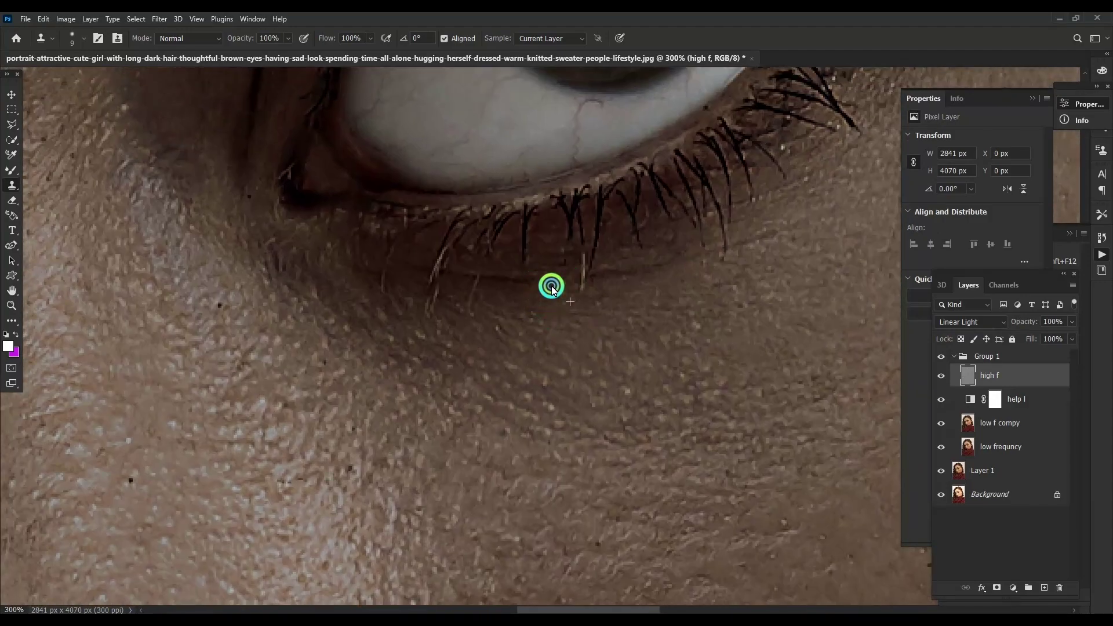
drag(552, 286, 522, 282)
scroll(551, 298, up, 1)
scroll(552, 298, right, 2)
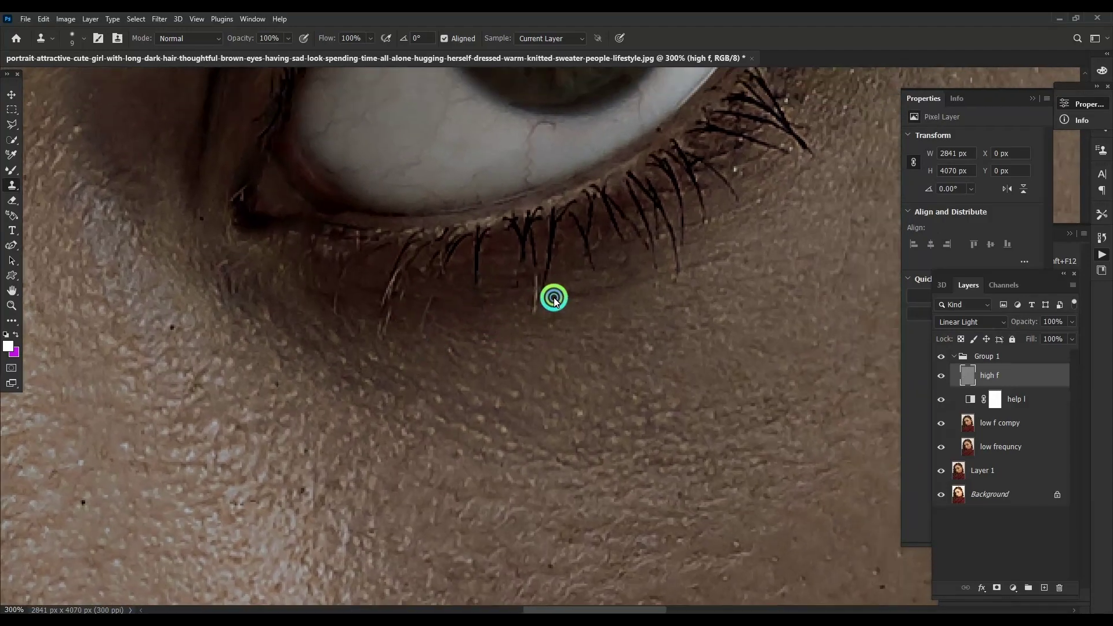
scroll(695, 264, down, 5)
scroll(676, 286, down, 3)
scroll(595, 124, up, 3)
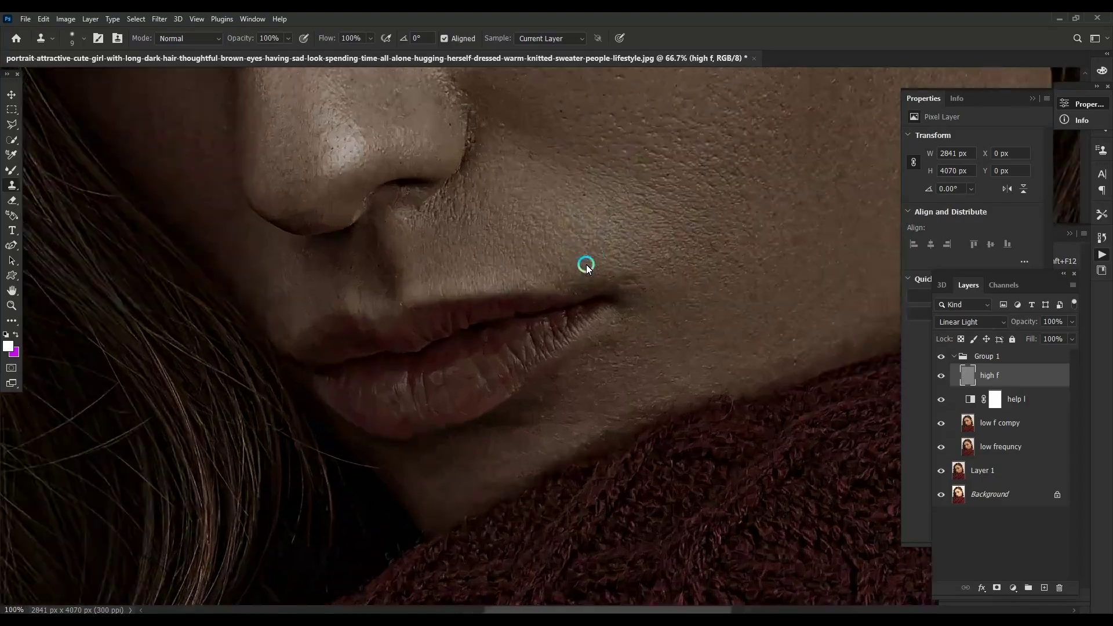
scroll(585, 264, up, 2)
scroll(634, 318, up, 2)
scroll(621, 309, up, 3)
scroll(621, 308, left, 2)
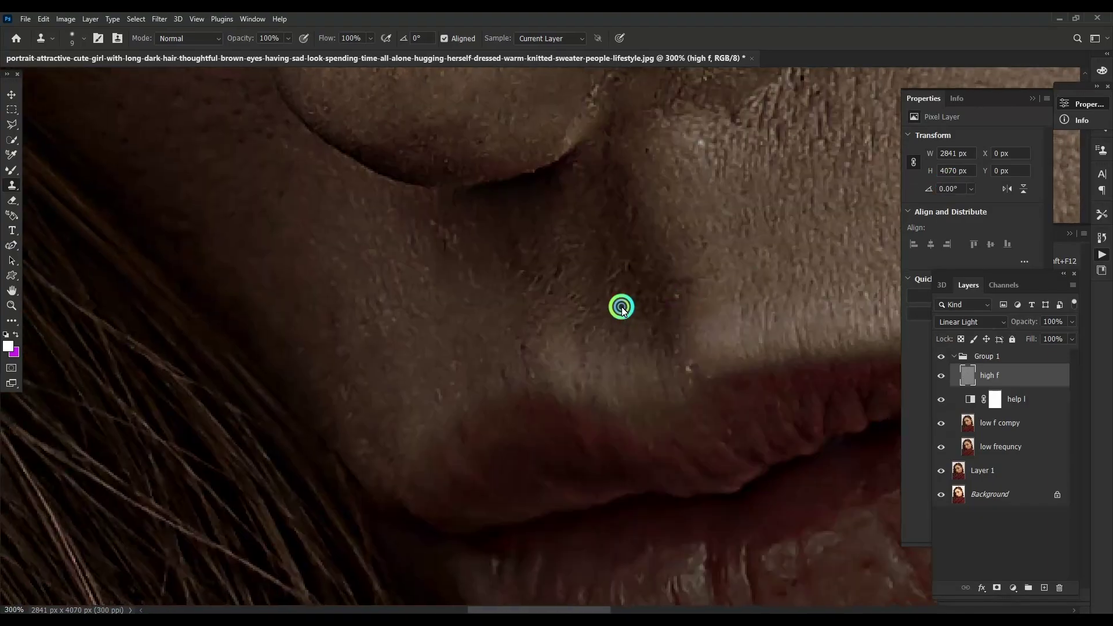
scroll(697, 210, up, 1)
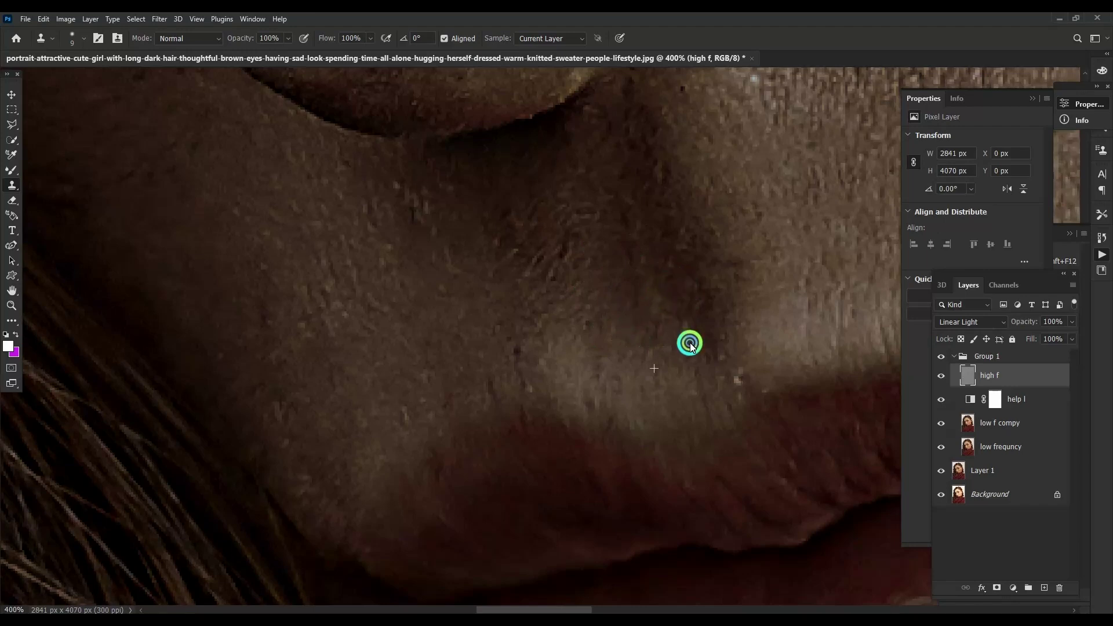
scroll(597, 301, up, 2)
scroll(597, 301, left, 2)
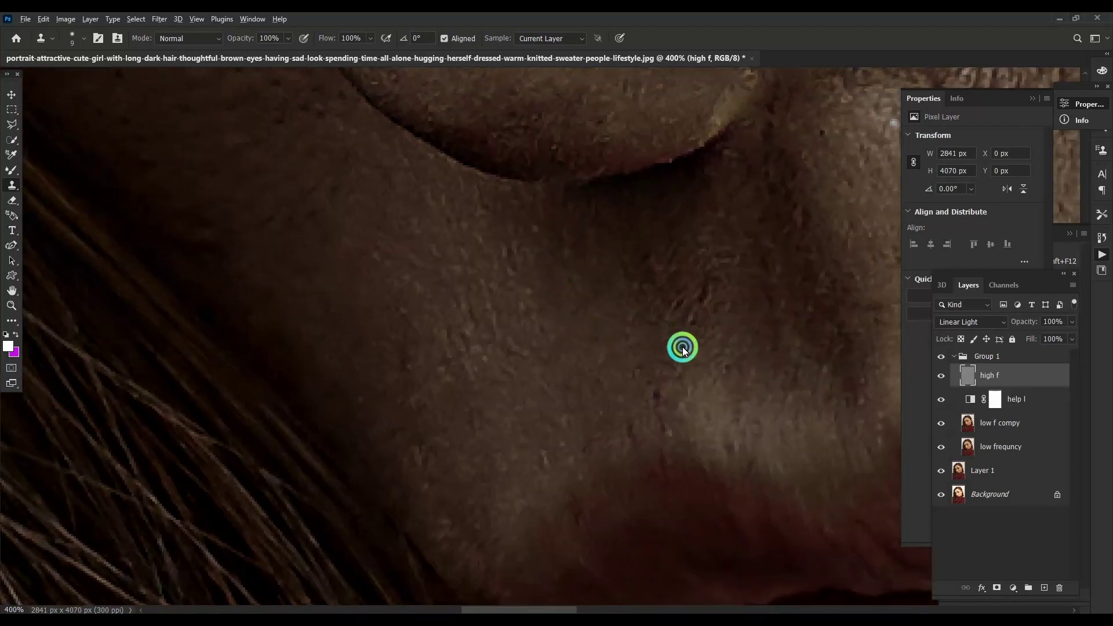
scroll(656, 295, down, 2)
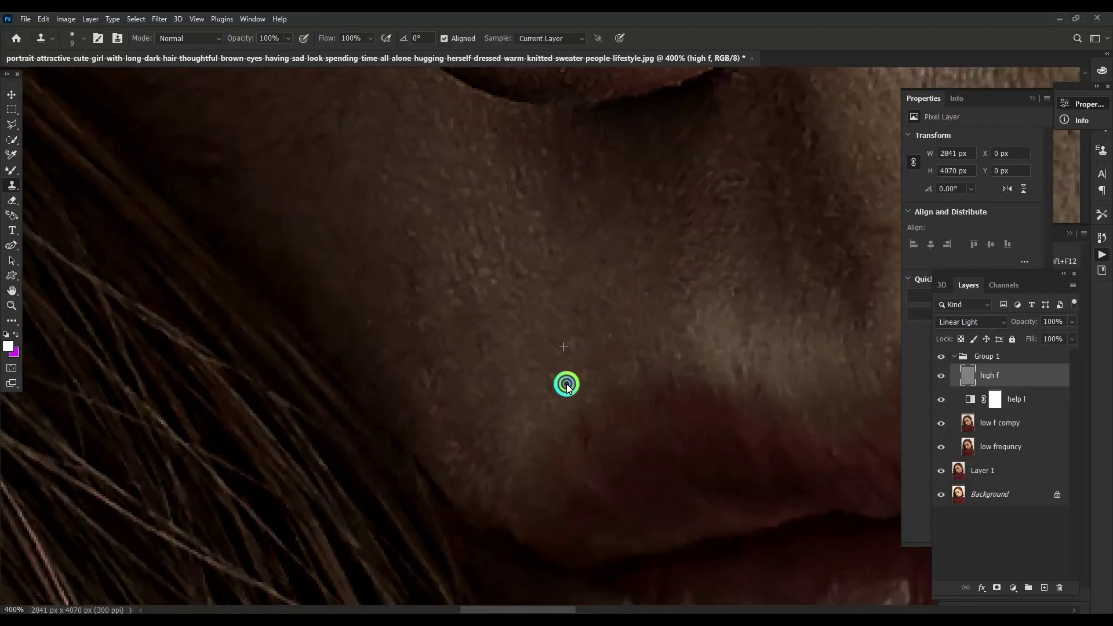
scroll(574, 325, left, 2)
scroll(577, 298, left, 1)
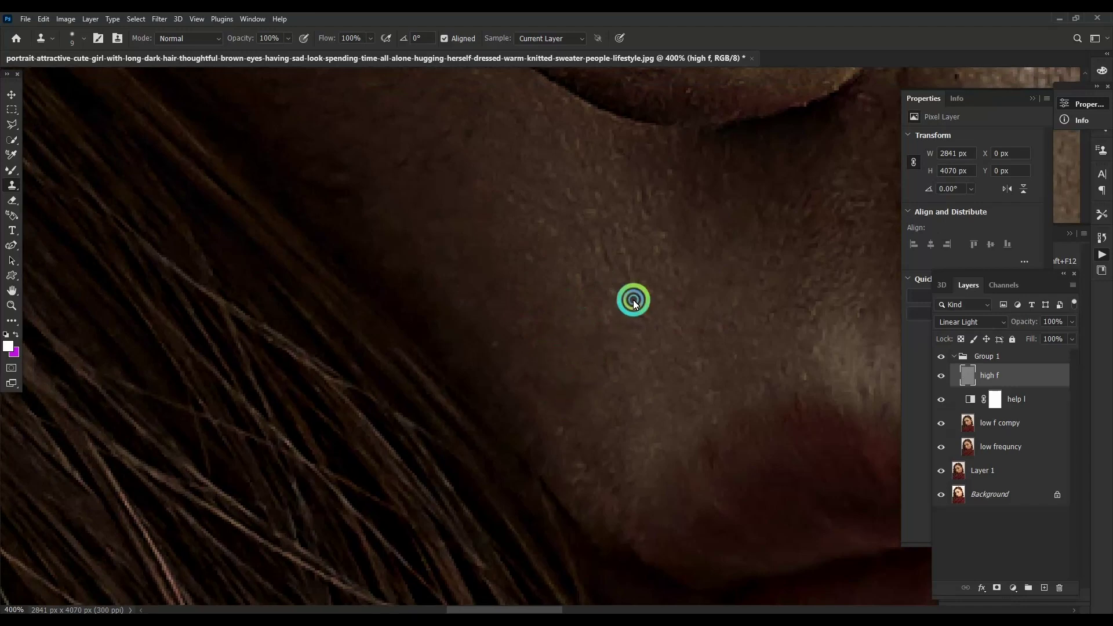
scroll(643, 217, down, 3)
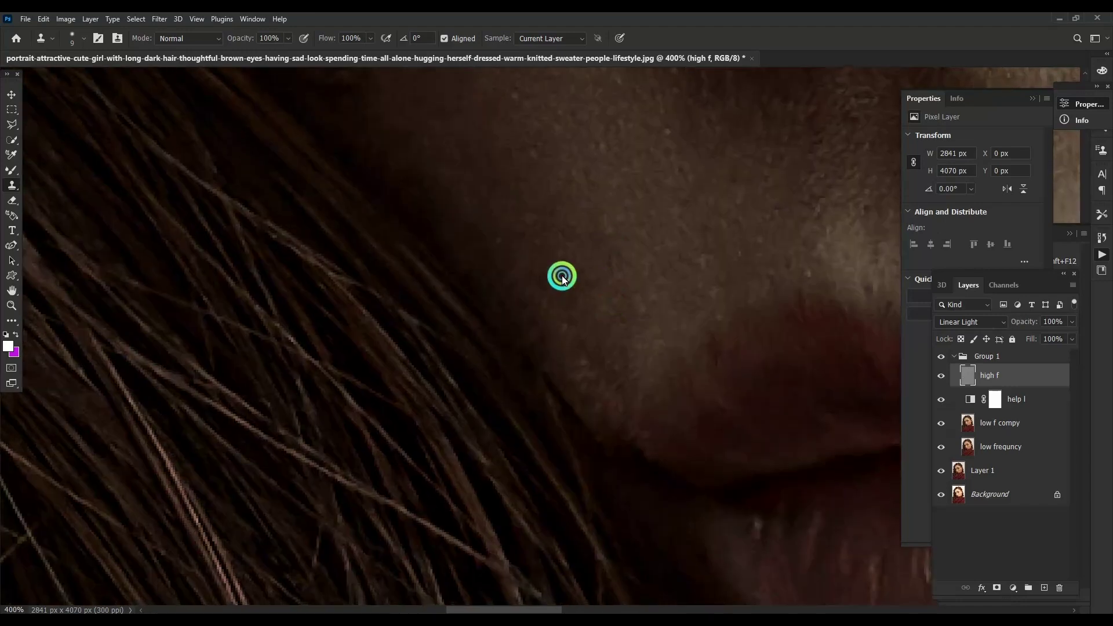
scroll(589, 316, up, 3)
scroll(588, 318, right, 2)
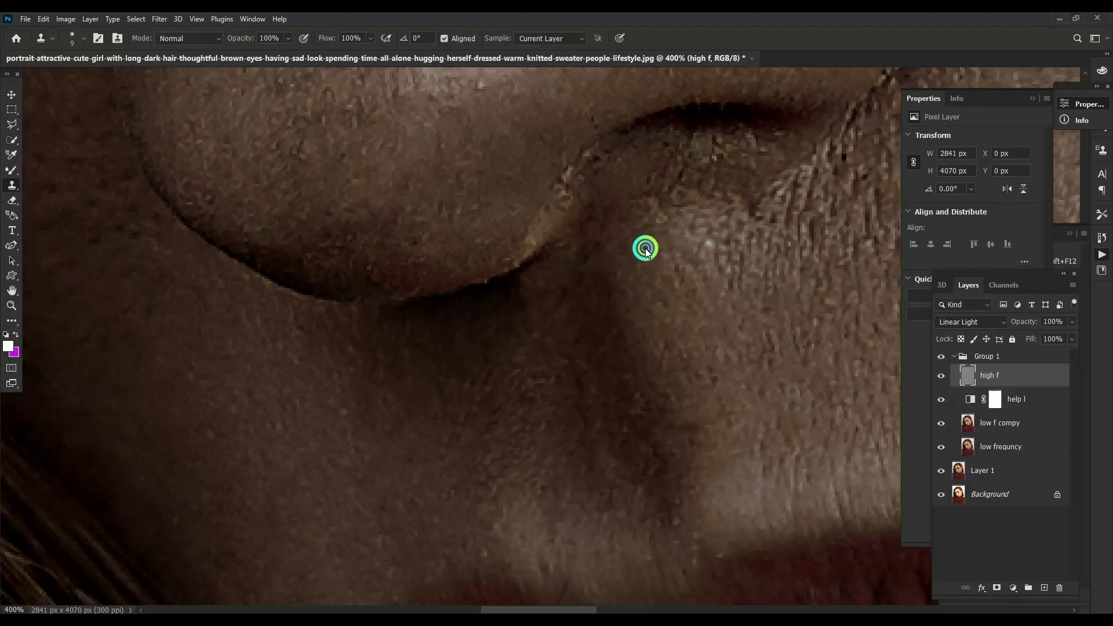
scroll(588, 287, down, 1)
scroll(588, 287, down, 3)
scroll(609, 356, up, 2)
scroll(638, 347, up, 1)
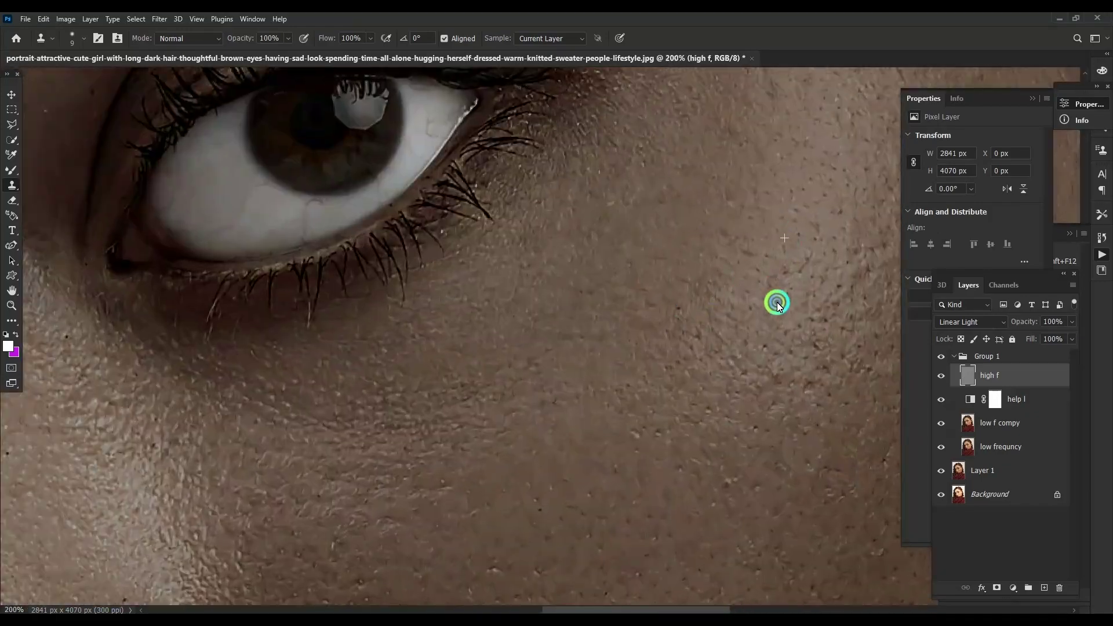
scroll(563, 361, down, 2)
scroll(625, 314, down, 1)
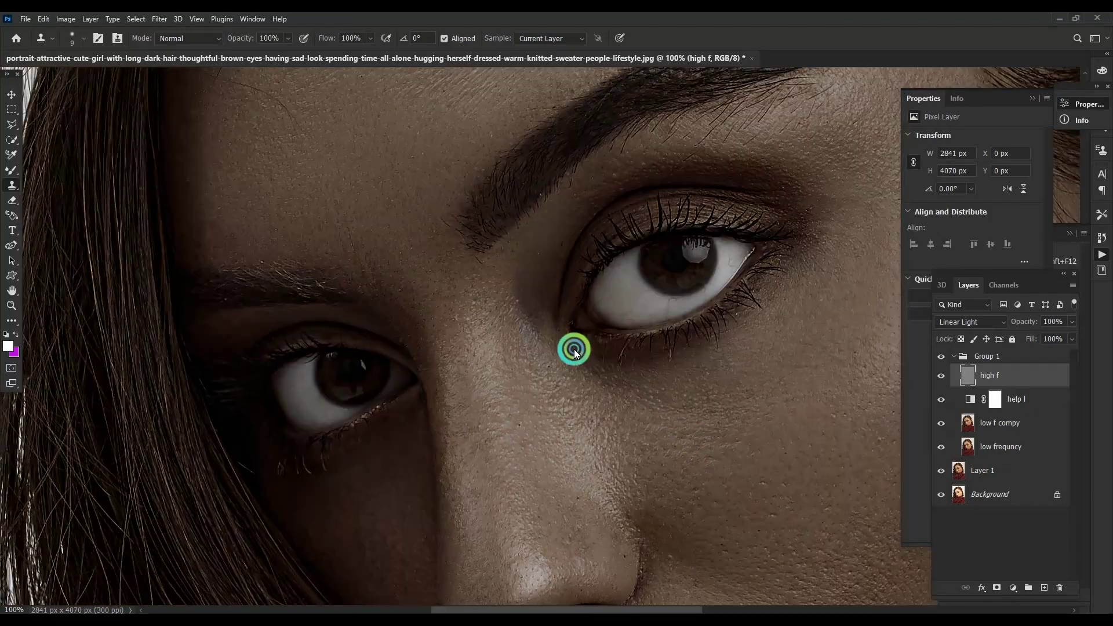
scroll(574, 349, down, 2)
scroll(398, 266, up, 3)
scroll(690, 418, up, 2)
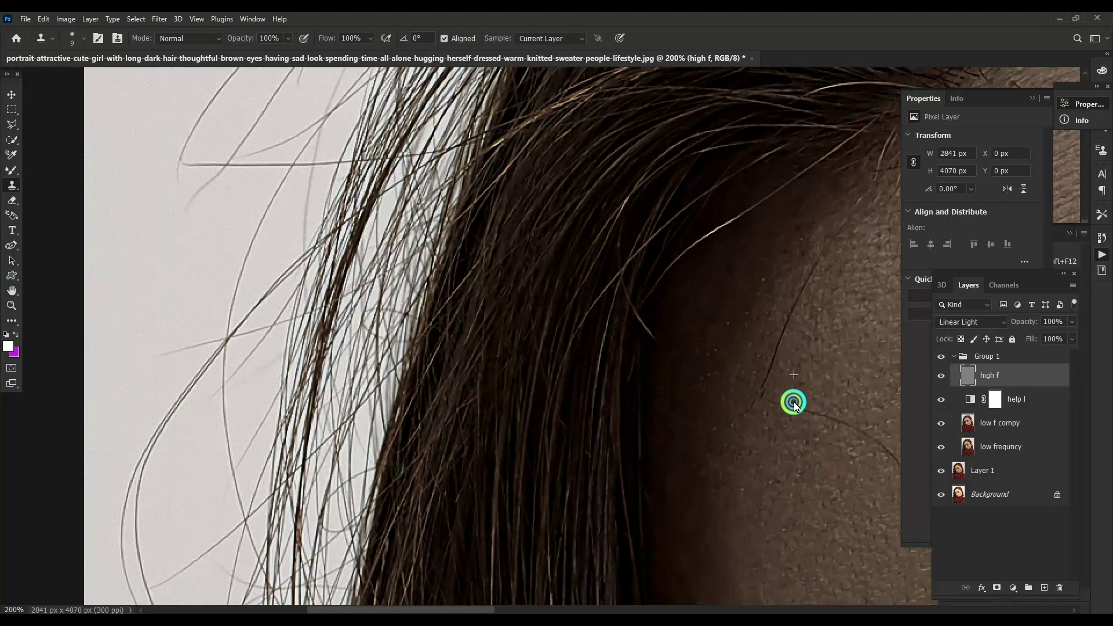
scroll(725, 382, down, 2)
scroll(725, 382, right, 3)
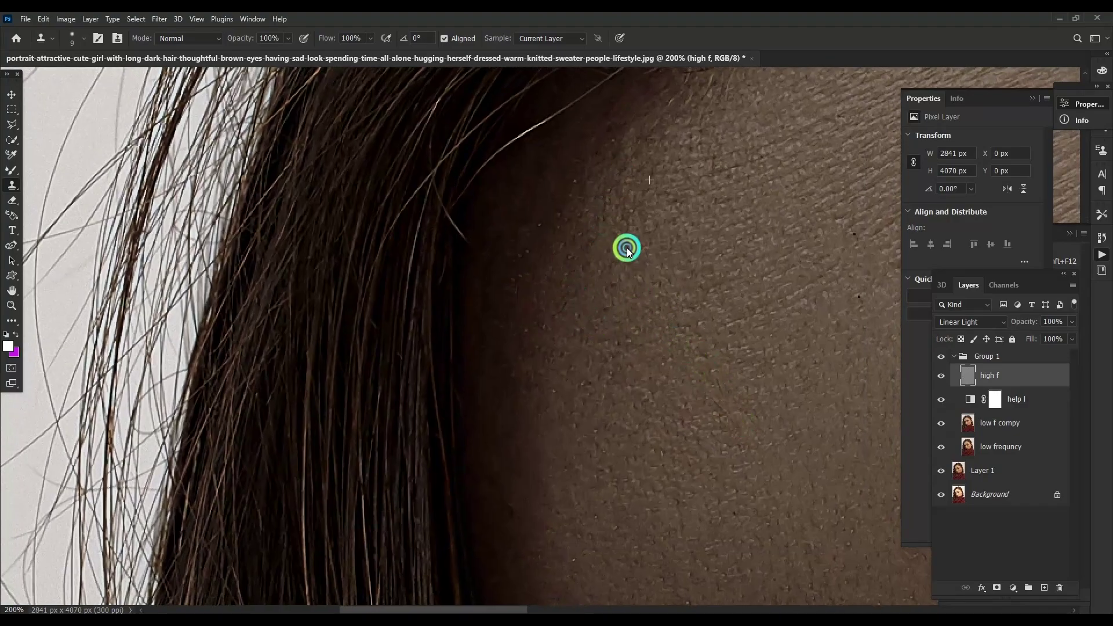
scroll(609, 299, right, 4)
Toggle Group 1 off and on to compare the retouching, viewing at 100%.
click(941, 375)
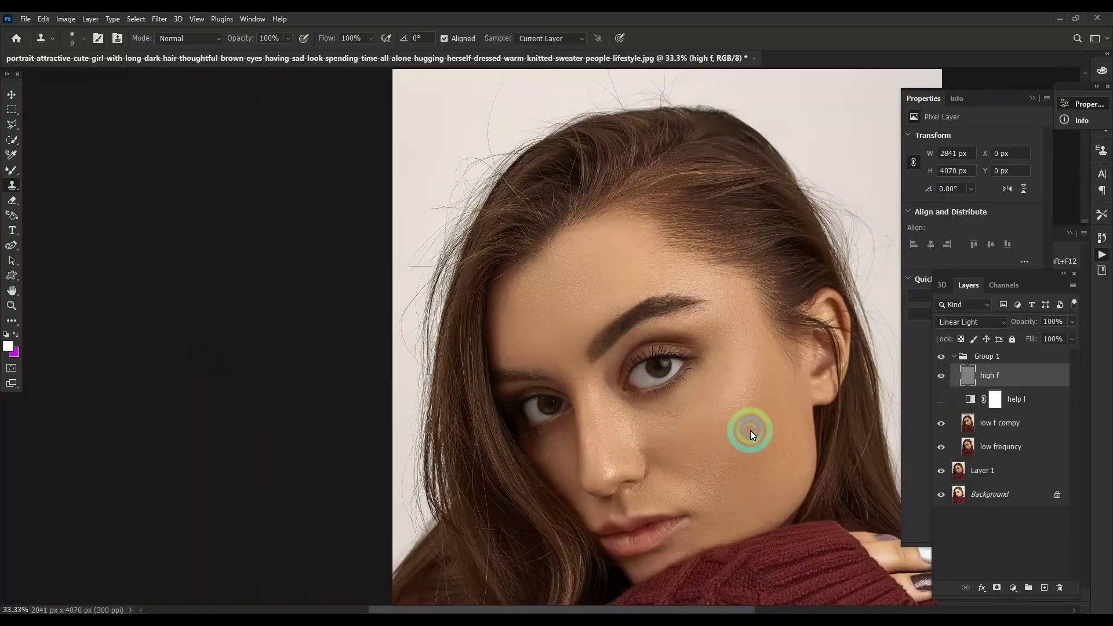
scroll(750, 431, up, 2)
click(951, 357)
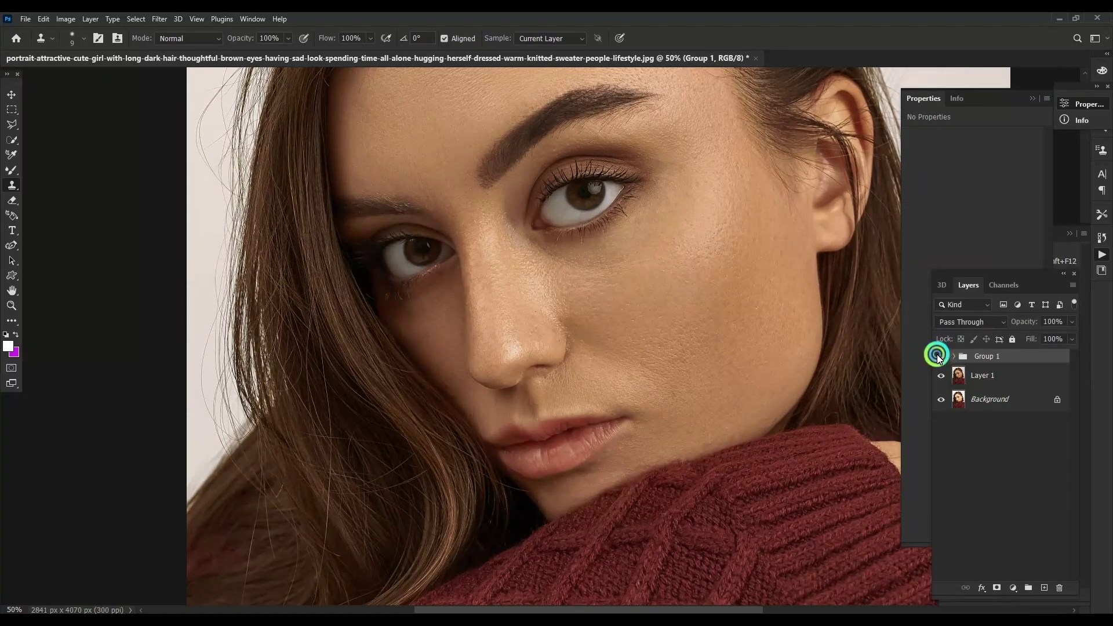
click(940, 357)
click(940, 357)
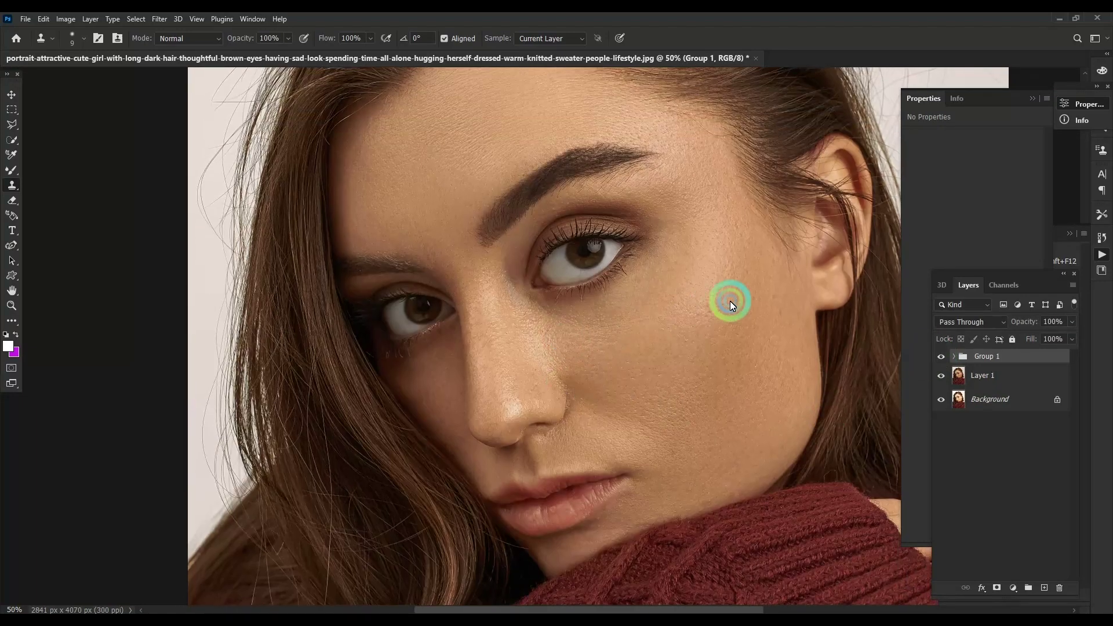
key(ctrl+0)
key(ctrl+1)
Hide high f and help l, select low f compy, and set a 150 px Mixer Brush.
click(954, 356)
drag(941, 376, 941, 399)
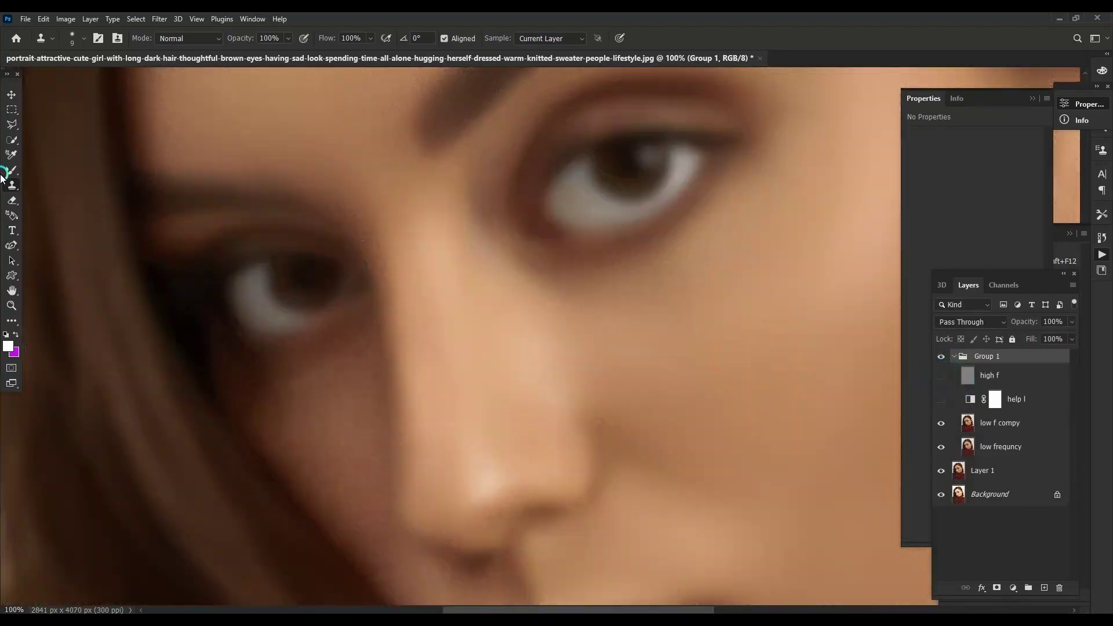
key(b)
key(alt+bracketleft)
key(alt+bracketleft)
key(alt+bracketleft)
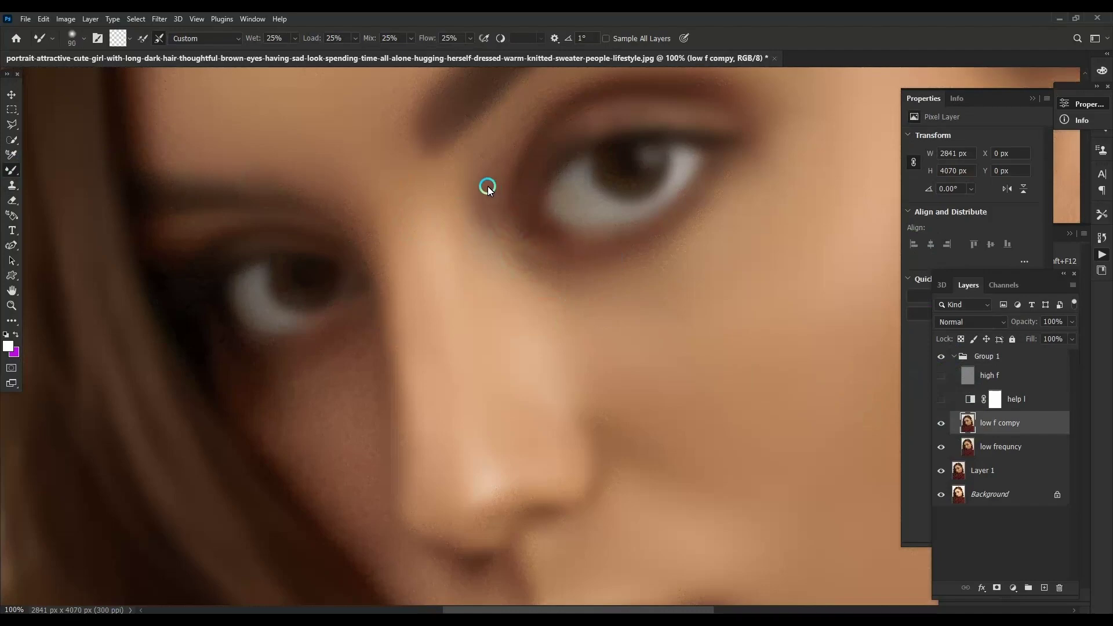
key(bracketright)
key(bracketright)
key(bracketright)
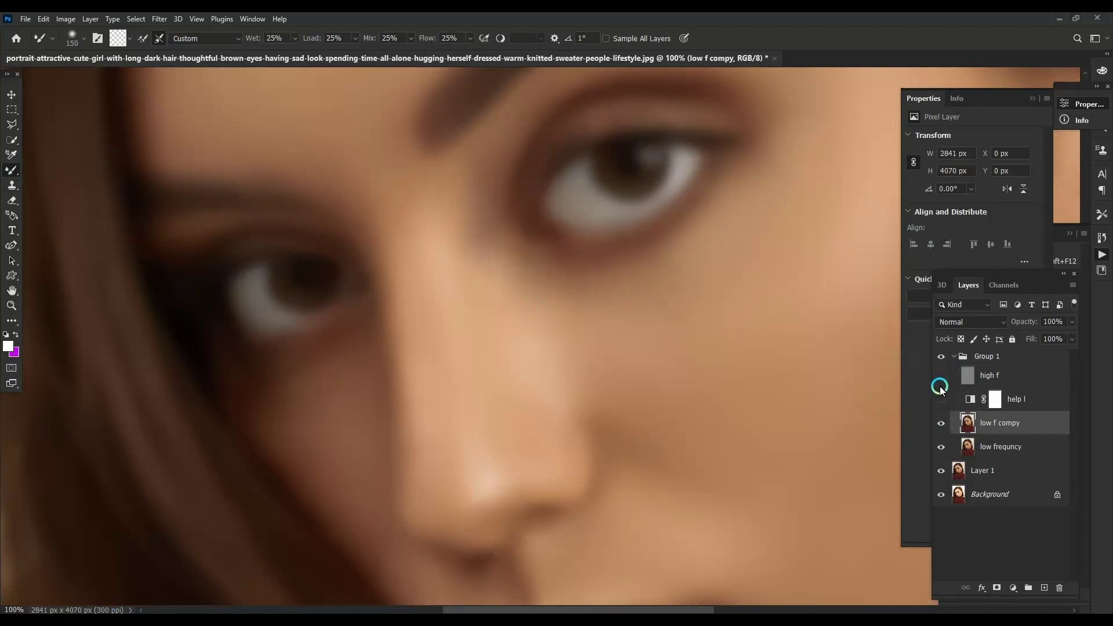
Show high f again and compare the portrait with and without Group 1, zoomed out.
click(941, 376)
click(941, 356)
click(940, 379)
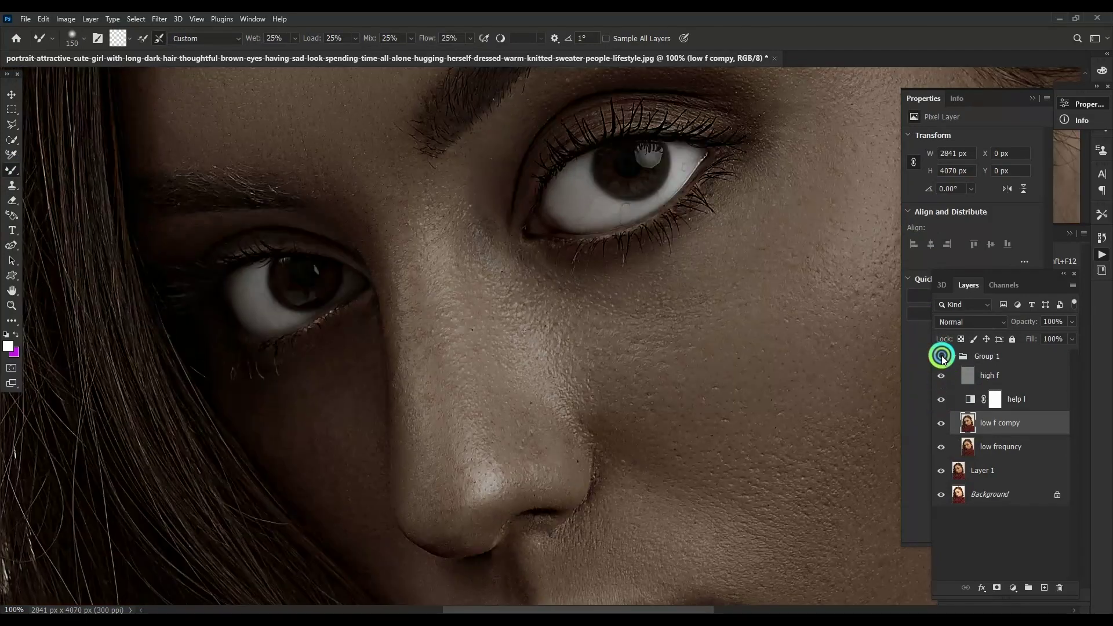
click(939, 356)
key(ctrl+minus)
key(ctrl+minus)
key(ctrl+minus)
Select the help l black-and-white layer inside Group 1 to show its settings.
click(980, 356)
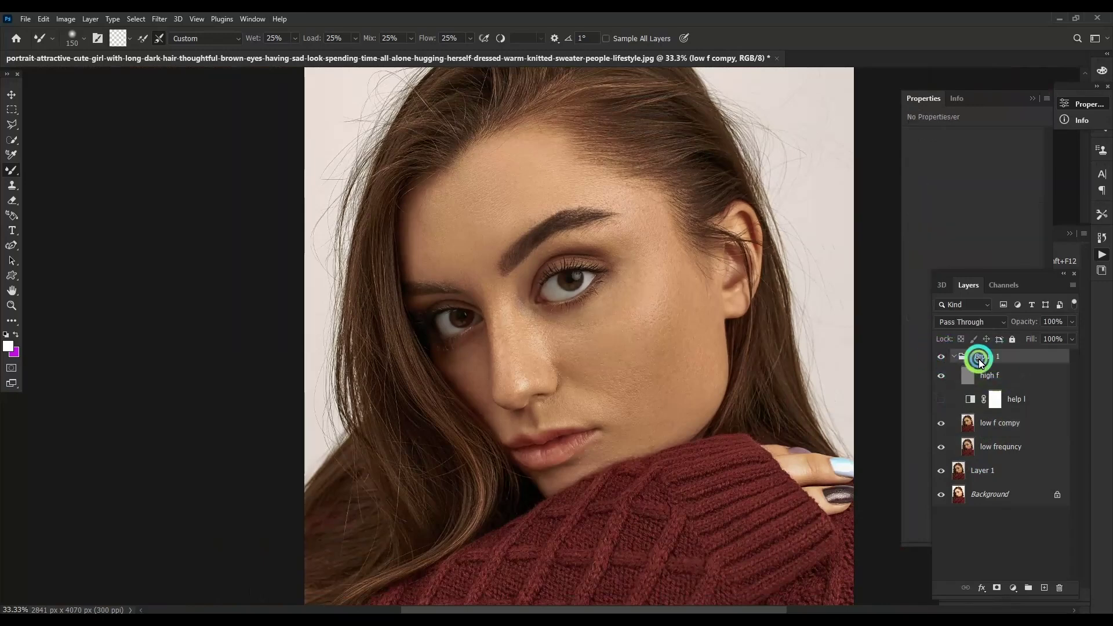
click(983, 378)
click(951, 356)
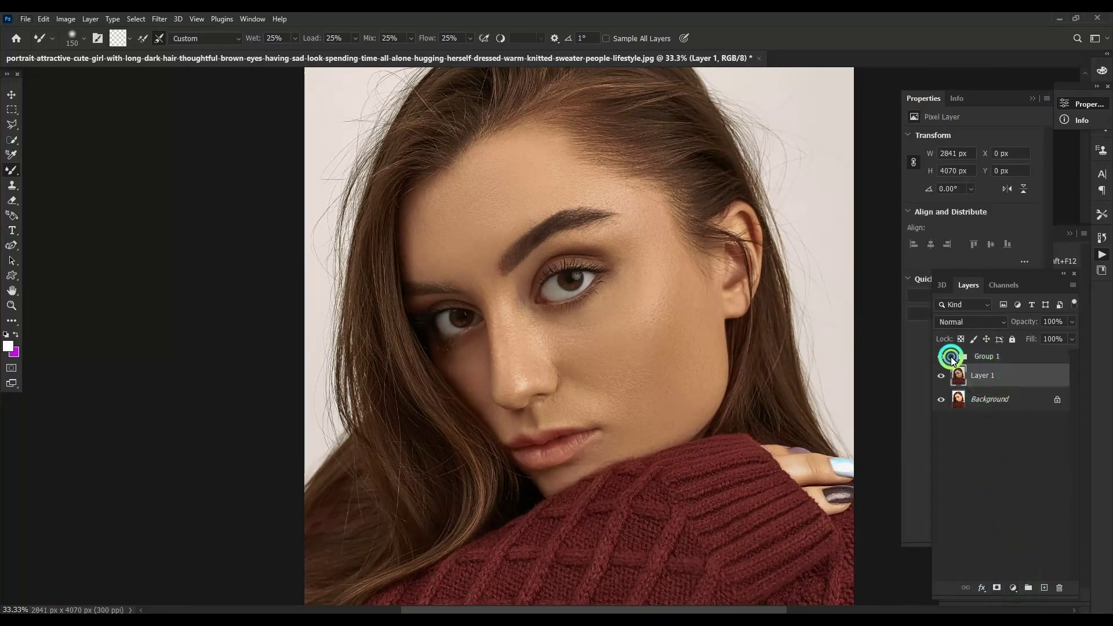
click(954, 356)
click(1023, 399)
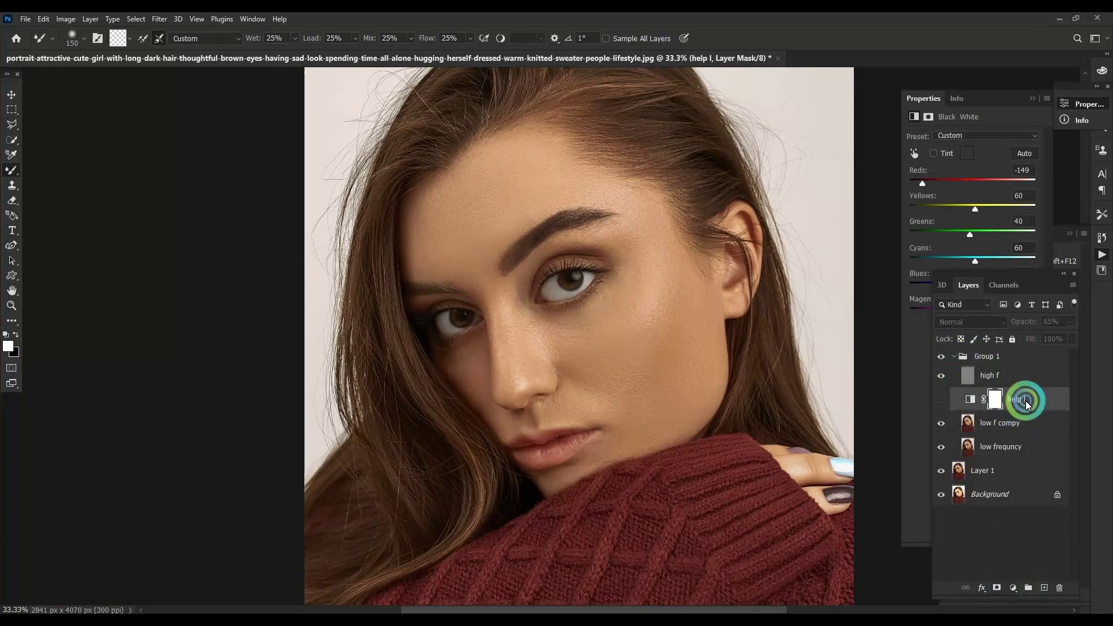
Move help l above Group 1 and toggle its visibility on and off.
key(ctrl+bracketright)
key(ctrl+bracketright)
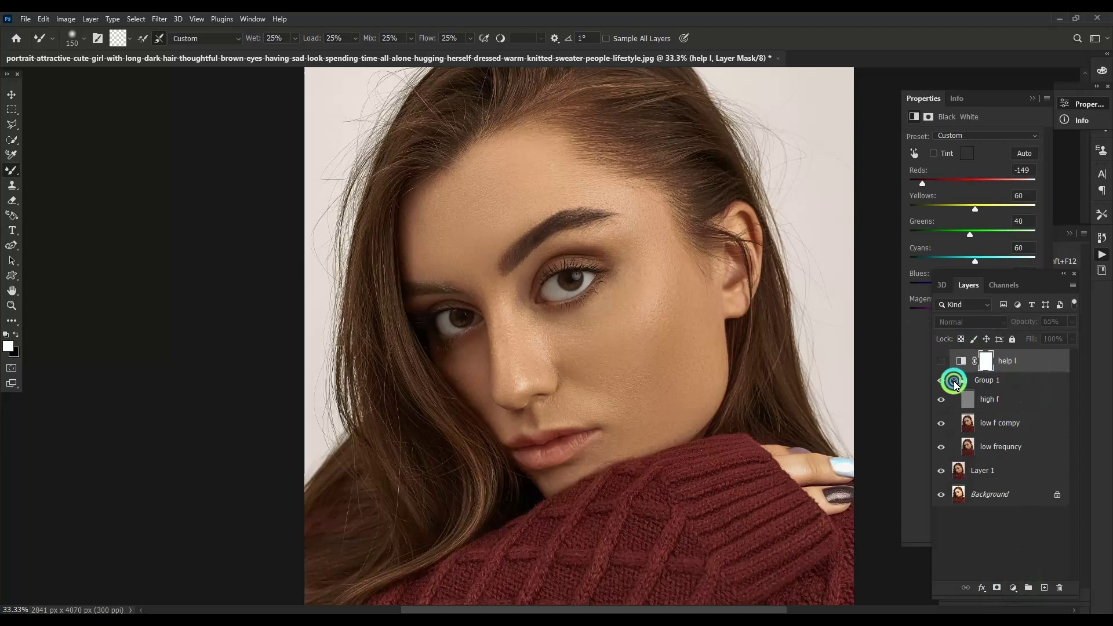
click(955, 381)
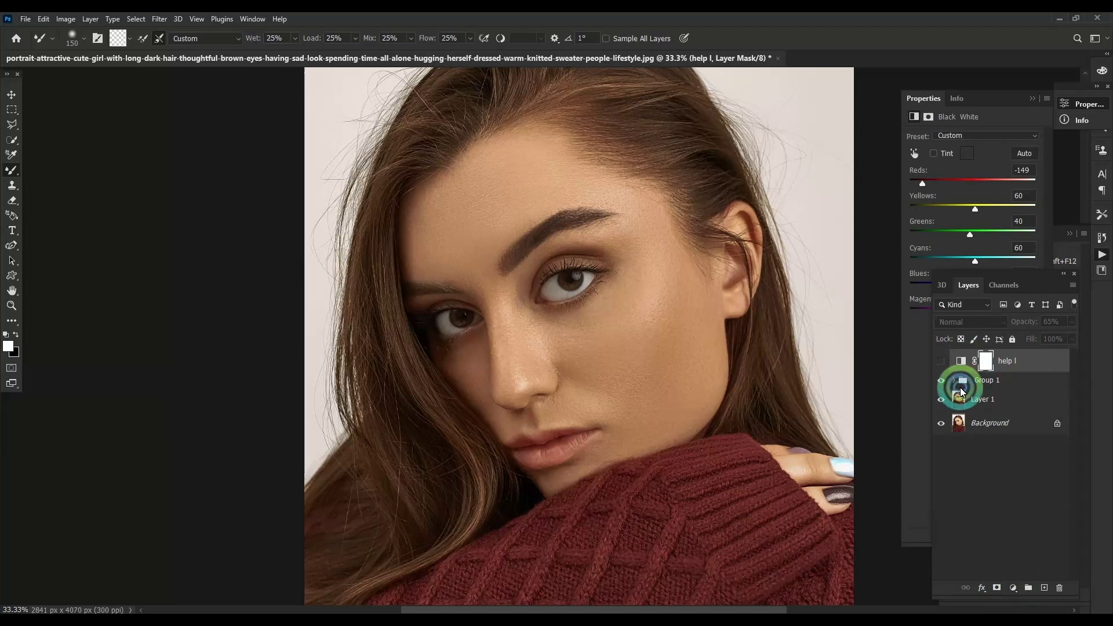
click(940, 363)
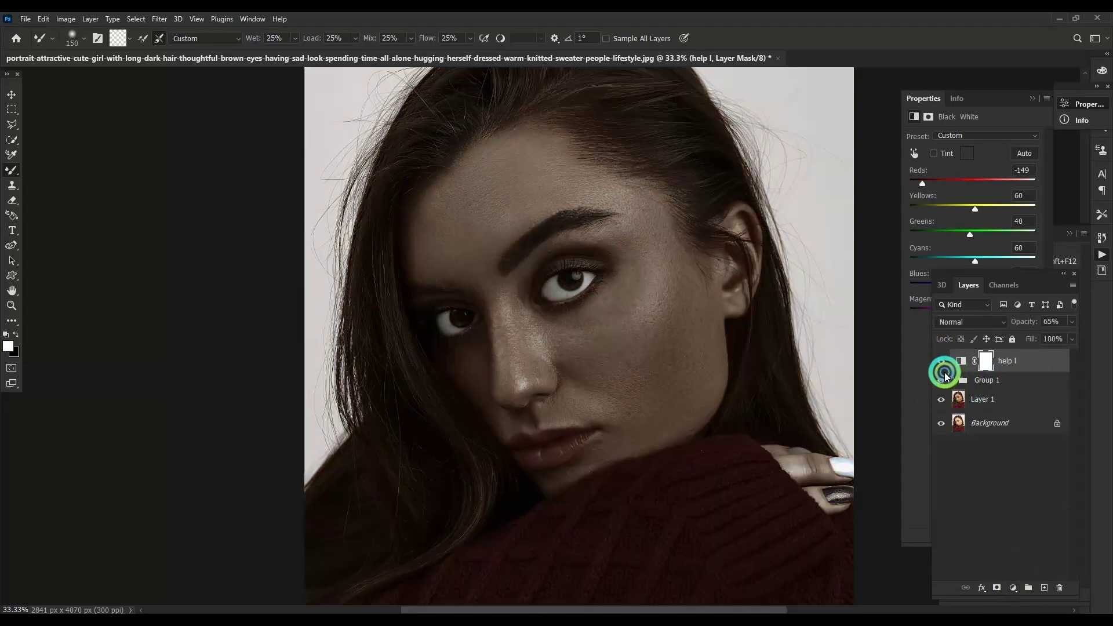
click(941, 362)
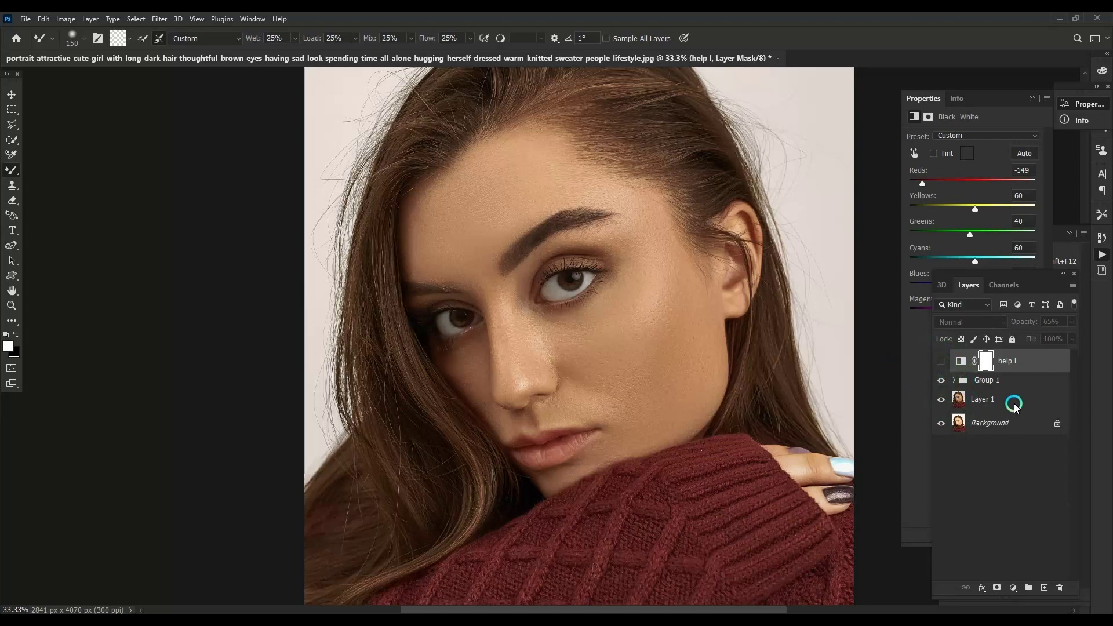
Select the collapsed Group 1 and stamp visible layers into new Layer 2 (Ctrl+Shift+Alt+E).
key(ctrl+plus)
click(955, 381)
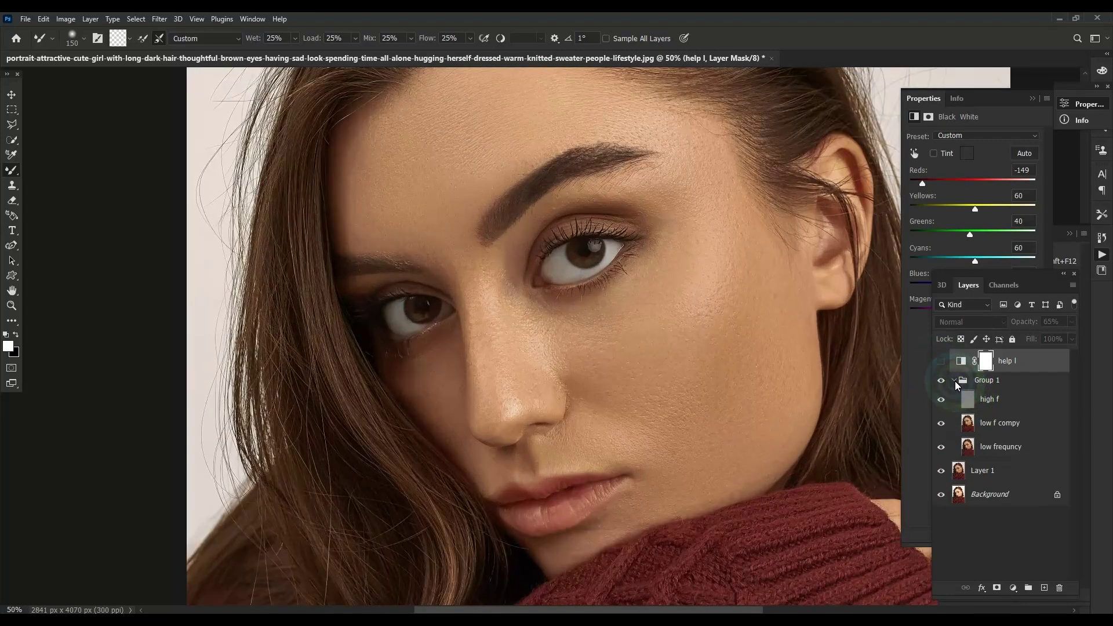
click(956, 383)
click(991, 389)
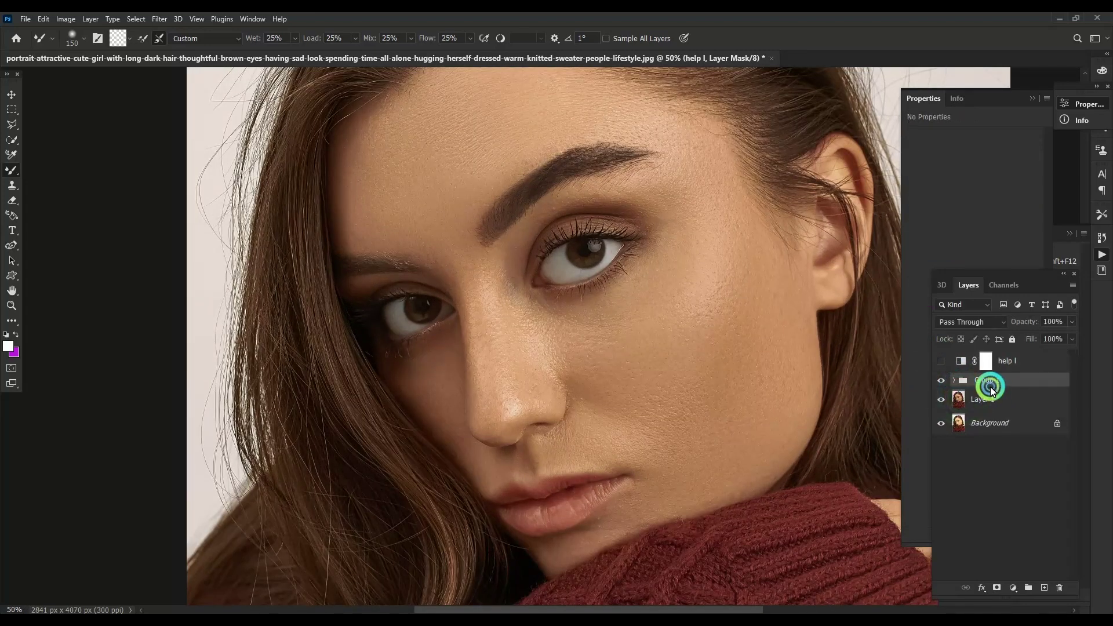
key(ctrl+shift+alt+e)
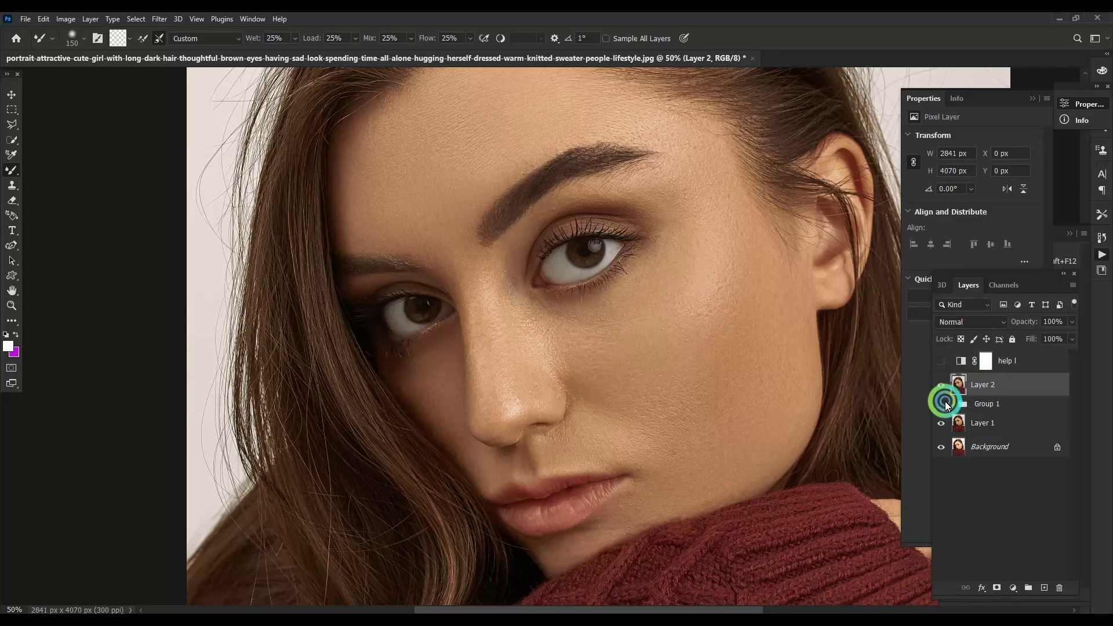
Hide Group 1, duplicate Layer 2, and select the original Layer 2.
click(941, 386)
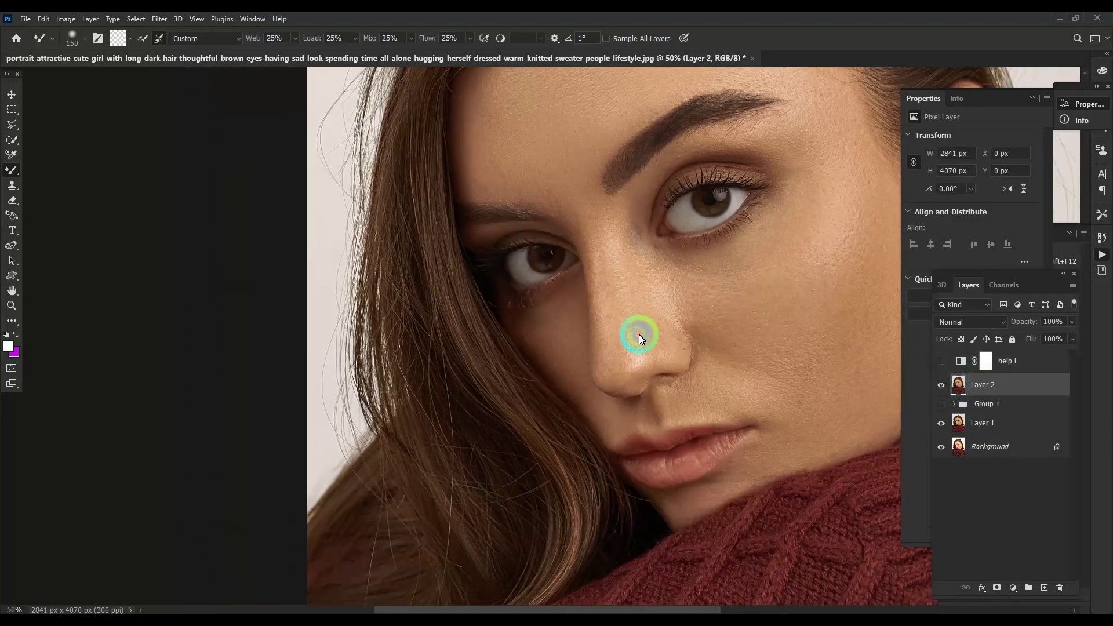
scroll(639, 335, up, 3)
drag(753, 327, 493, 369)
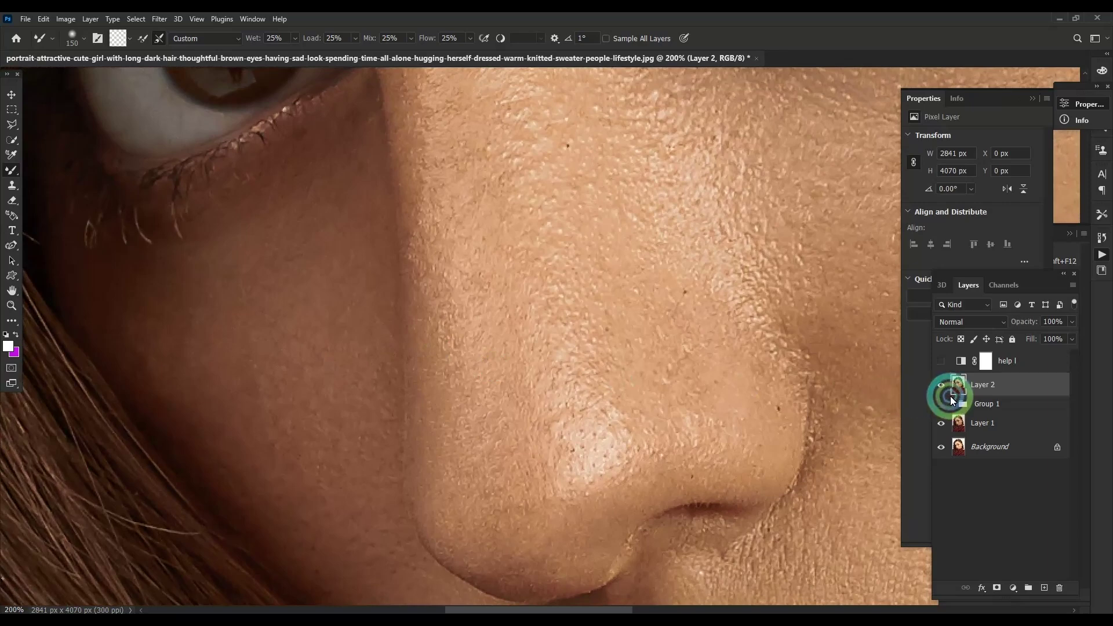
drag(964, 397, 945, 388)
click(972, 412)
Apply a Gaussian Blur with a 3.5-pixel radius to Layer 2.
key(alt+t)
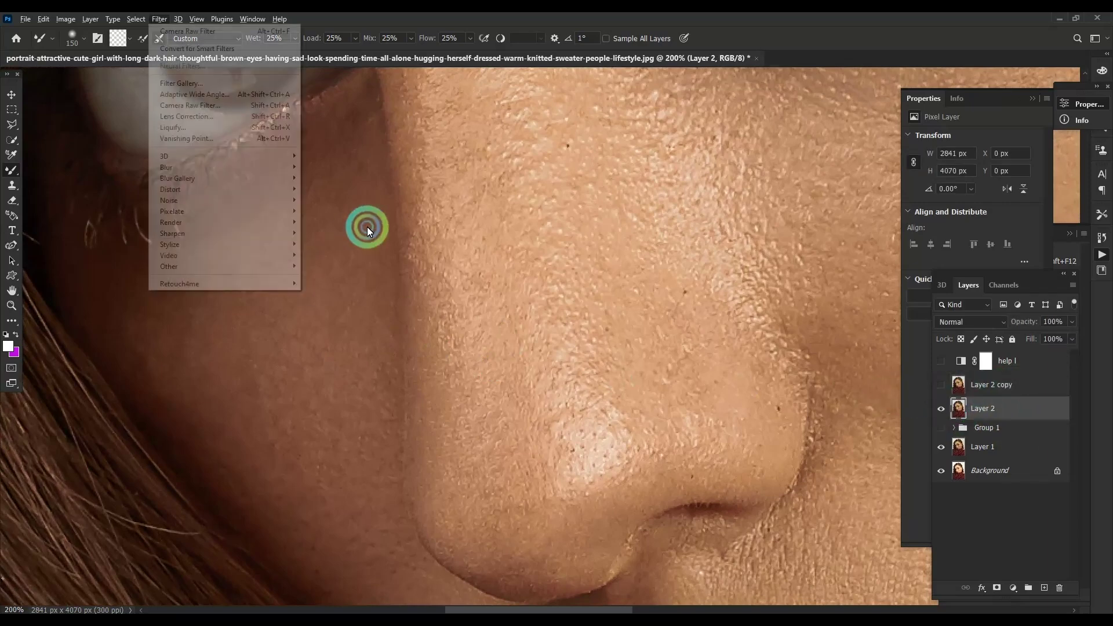
click(204, 178)
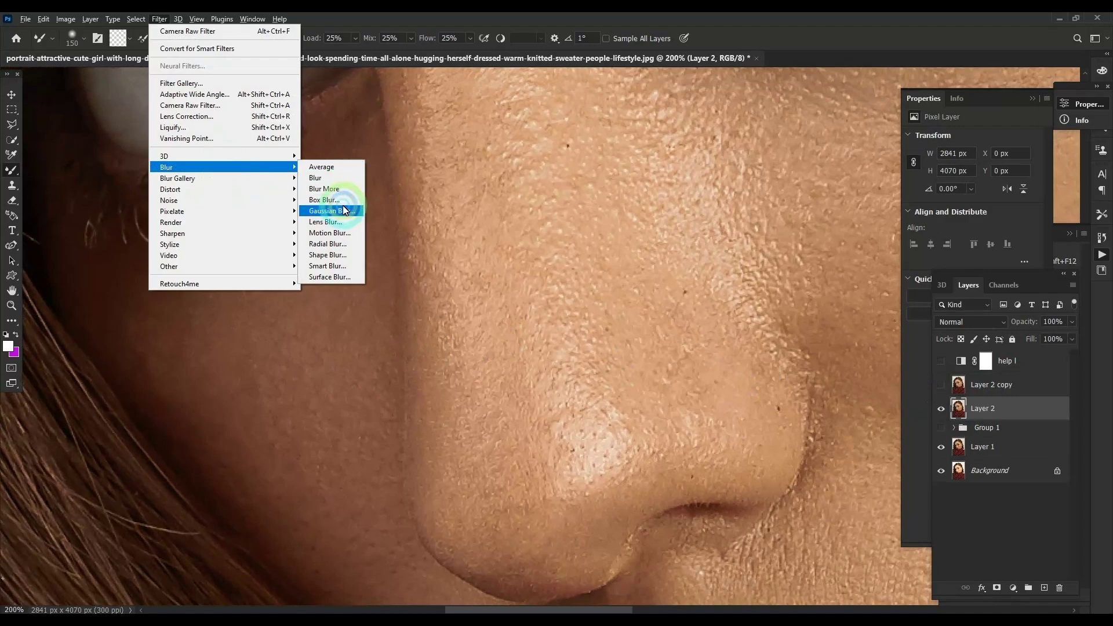
click(341, 210)
text(4)
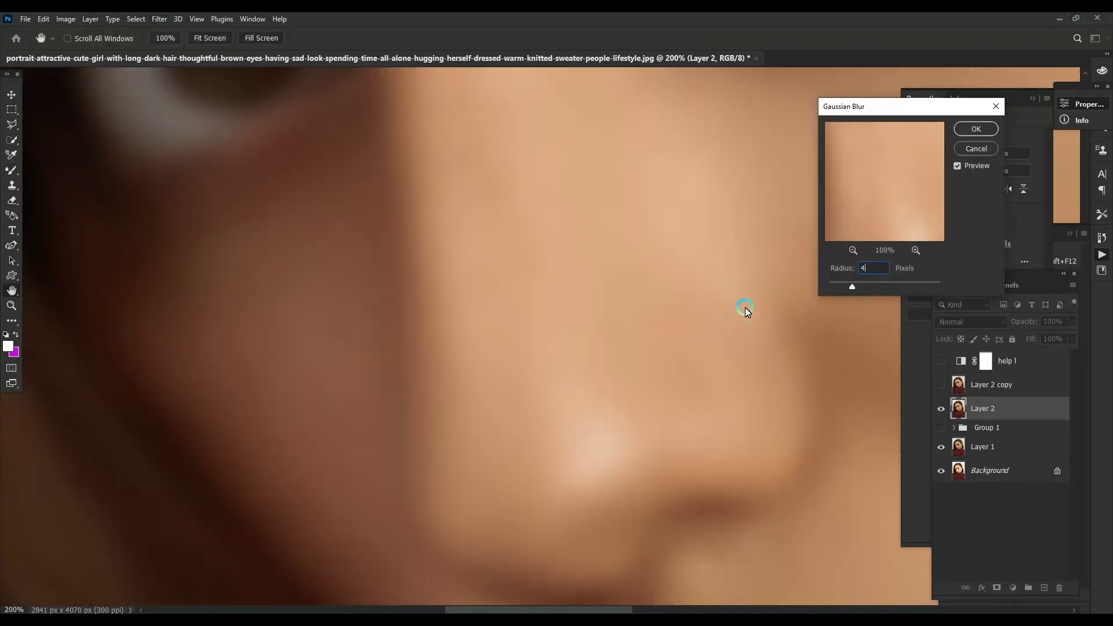
scroll(681, 287, down, 1)
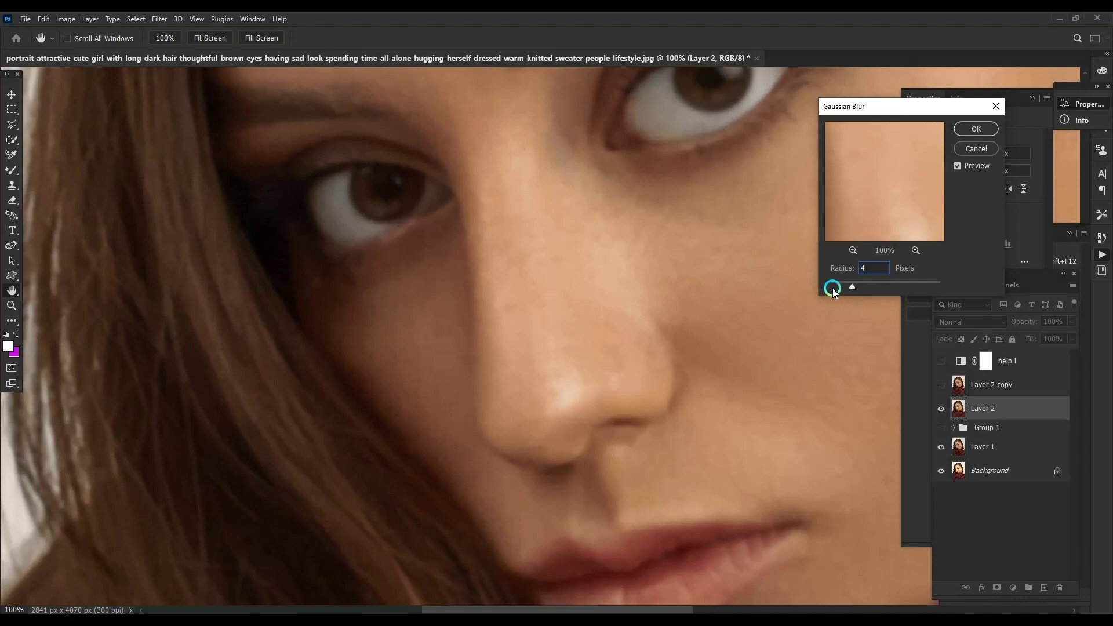
key(BackSpace)
text(3)
text(.5)
key(Return)
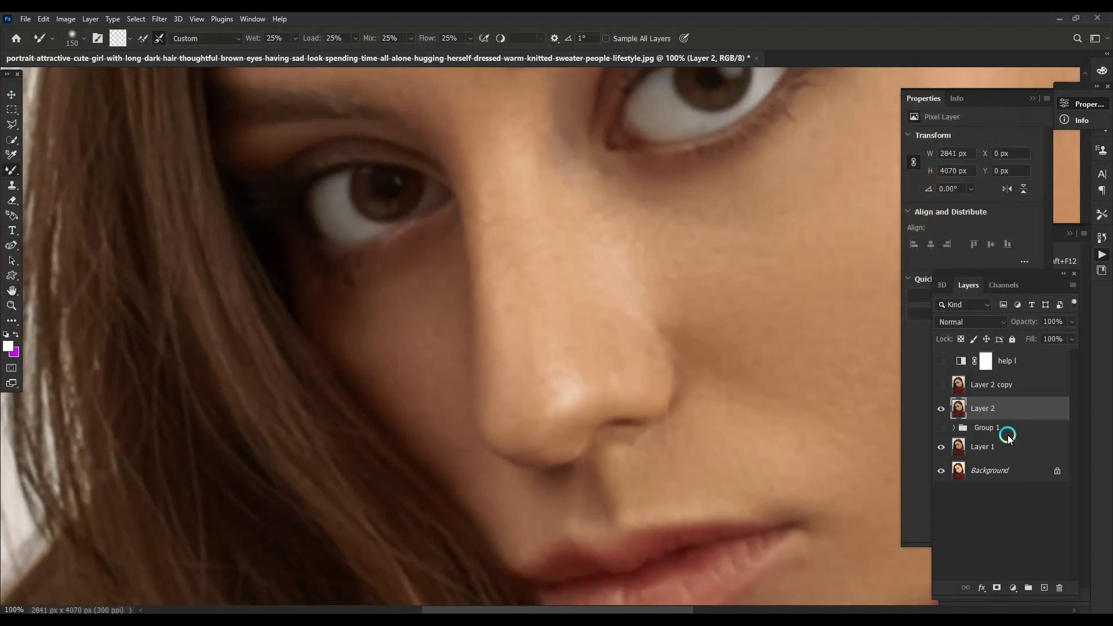
Show and select the sharp Layer 2 copy.
click(990, 389)
click(941, 385)
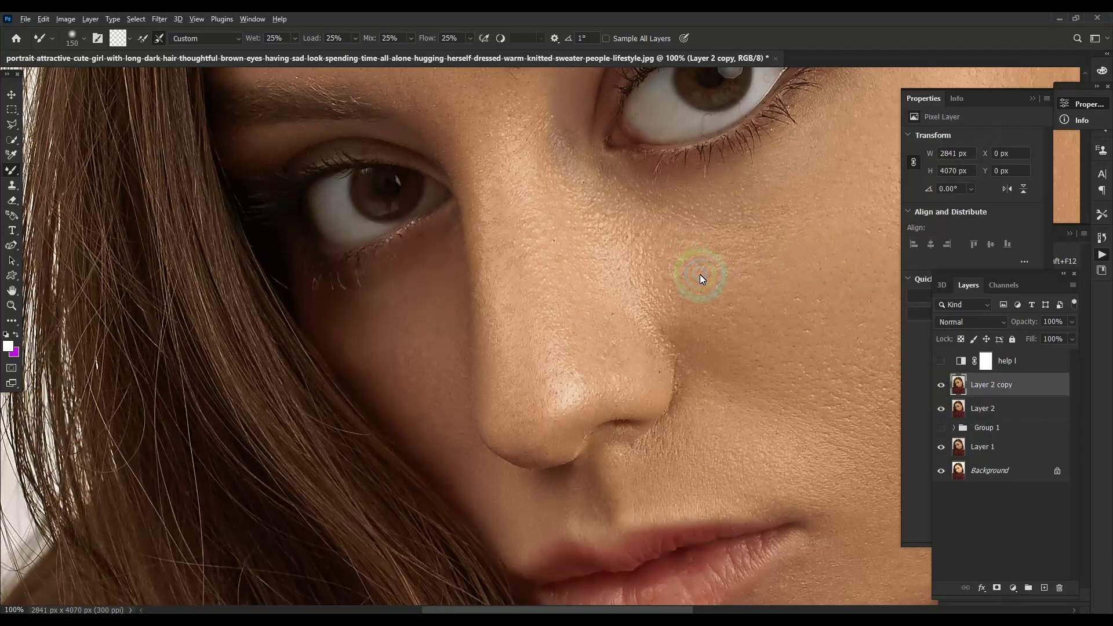
key(alt+i)
Apply Image from Layer 2 onto Layer 2 copy, set it to Linear Light, and hide it.
key(y)
click(461, 177)
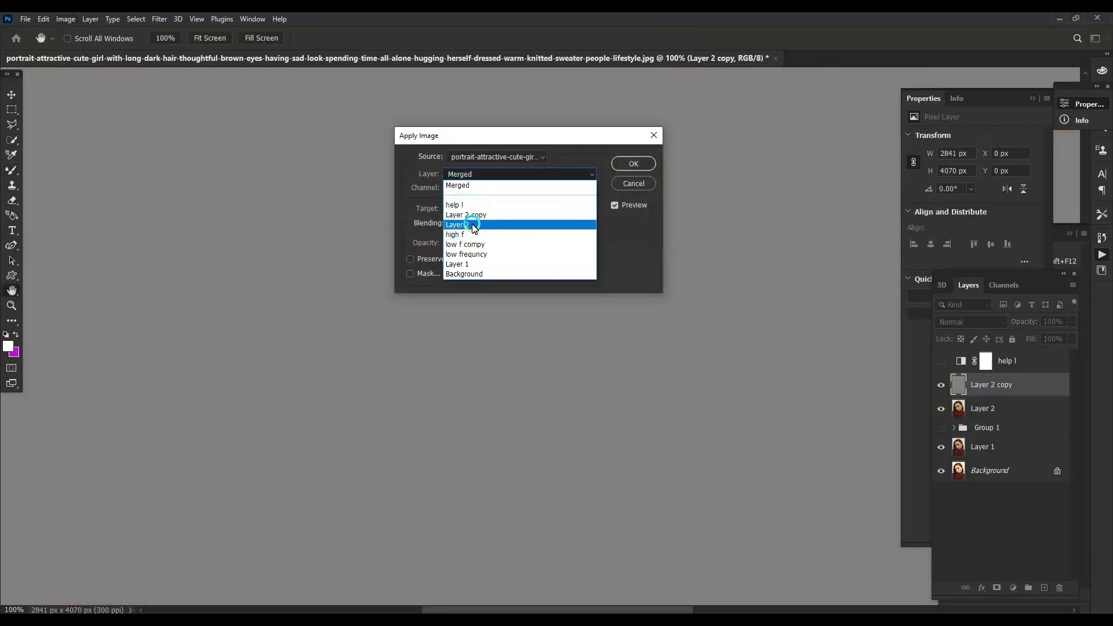
click(473, 226)
click(647, 165)
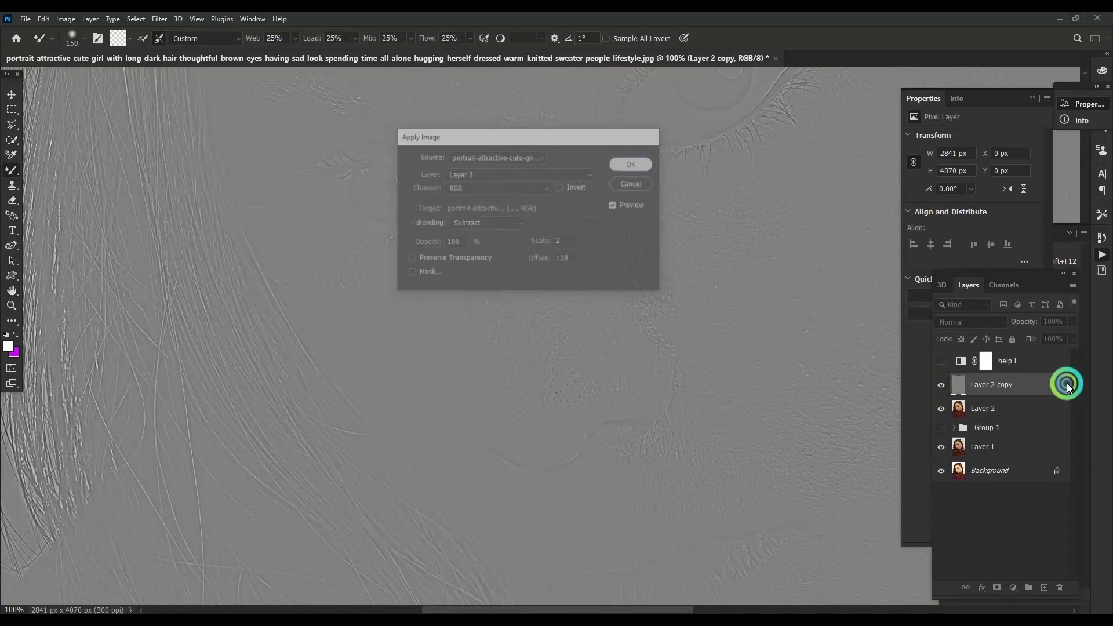
click(989, 328)
click(973, 470)
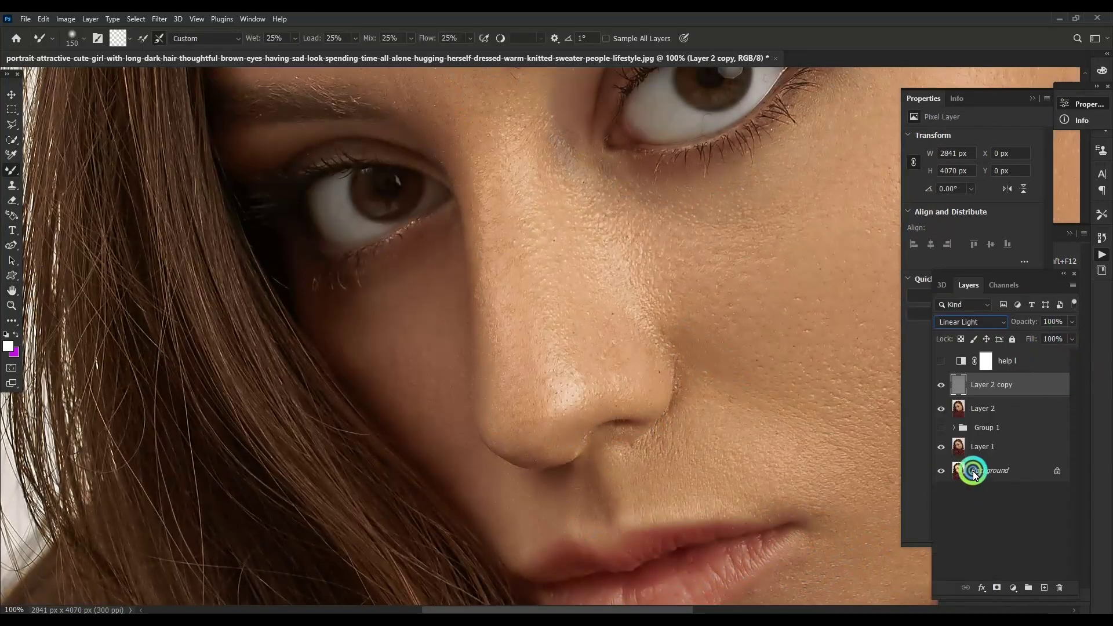
click(940, 380)
Show the black-and-white help layer at 46% opacity and reselect Layer 2.
click(980, 407)
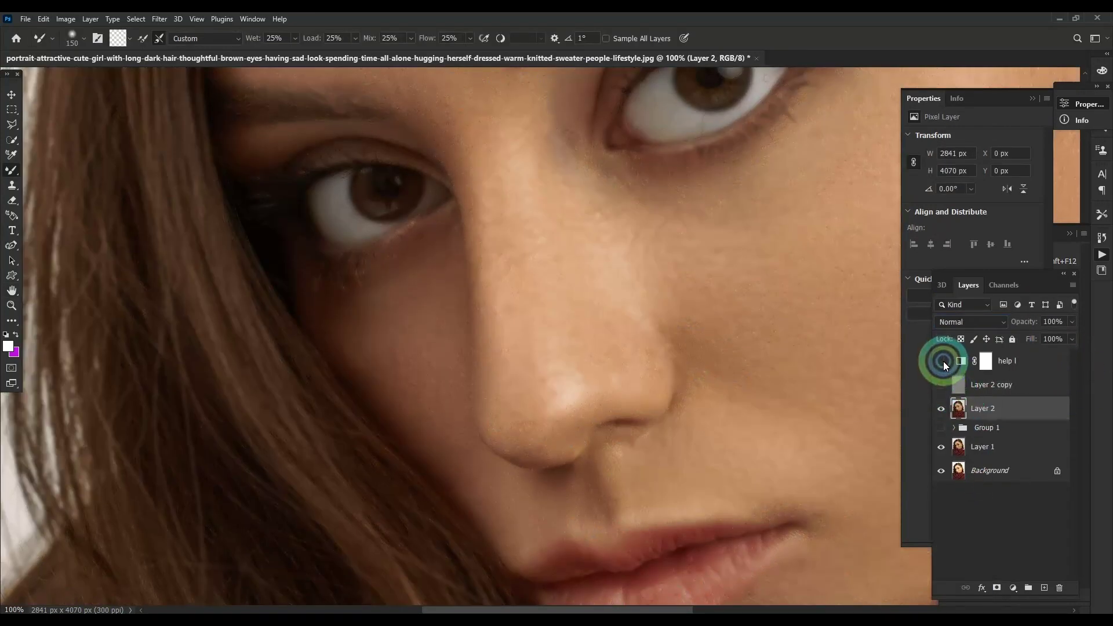
click(942, 361)
click(1029, 359)
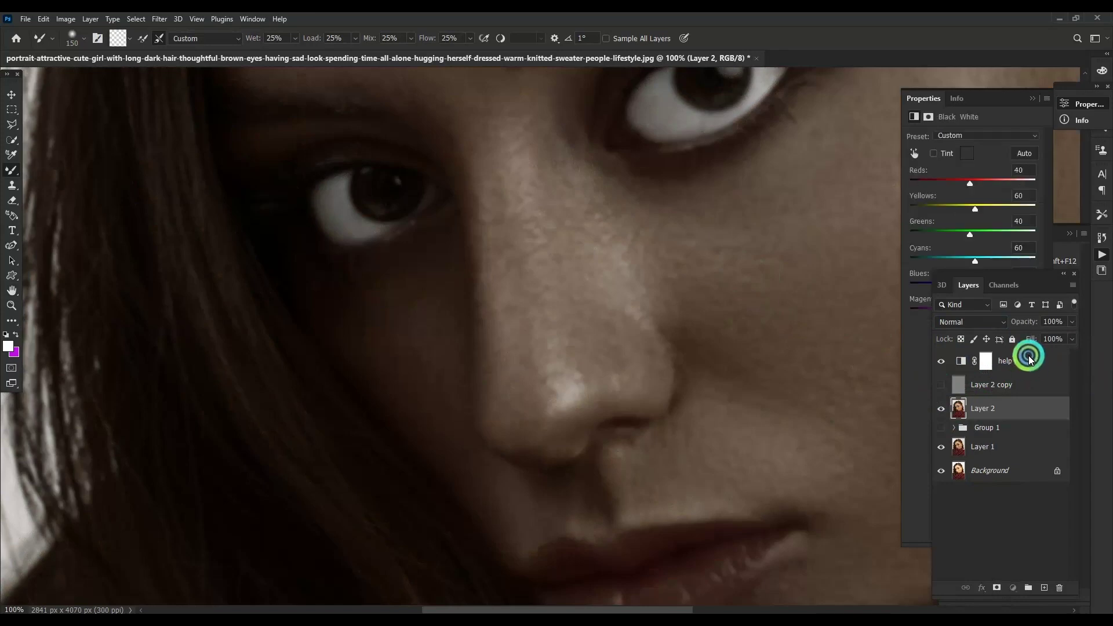
click(1072, 322)
drag(1073, 335, 1043, 338)
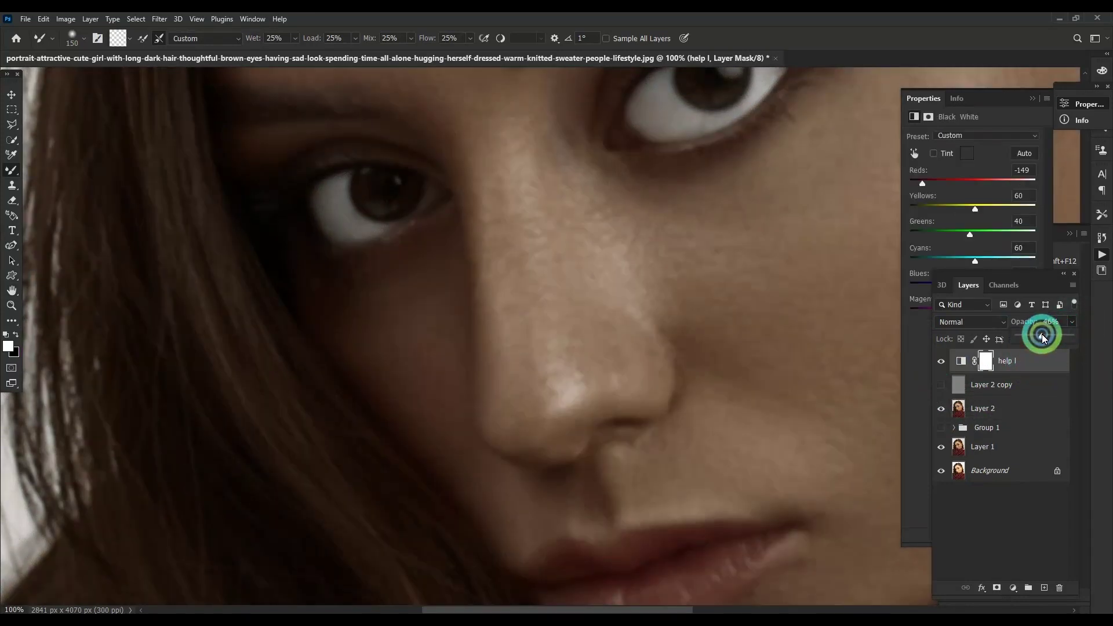
drag(518, 231, 241, 125)
scroll(691, 222, down, 3)
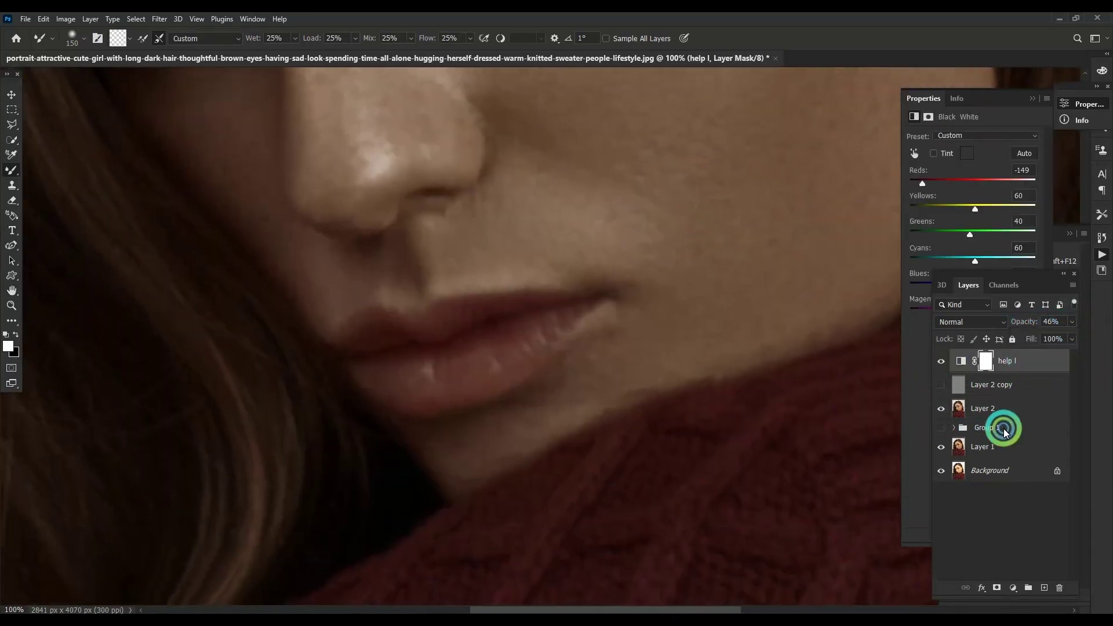
click(983, 409)
Duplicate Layer 2 into Layer 2 copy 2 and shrink the Mixer Brush.
key(ctrl+j)
scroll(605, 418, up, 2)
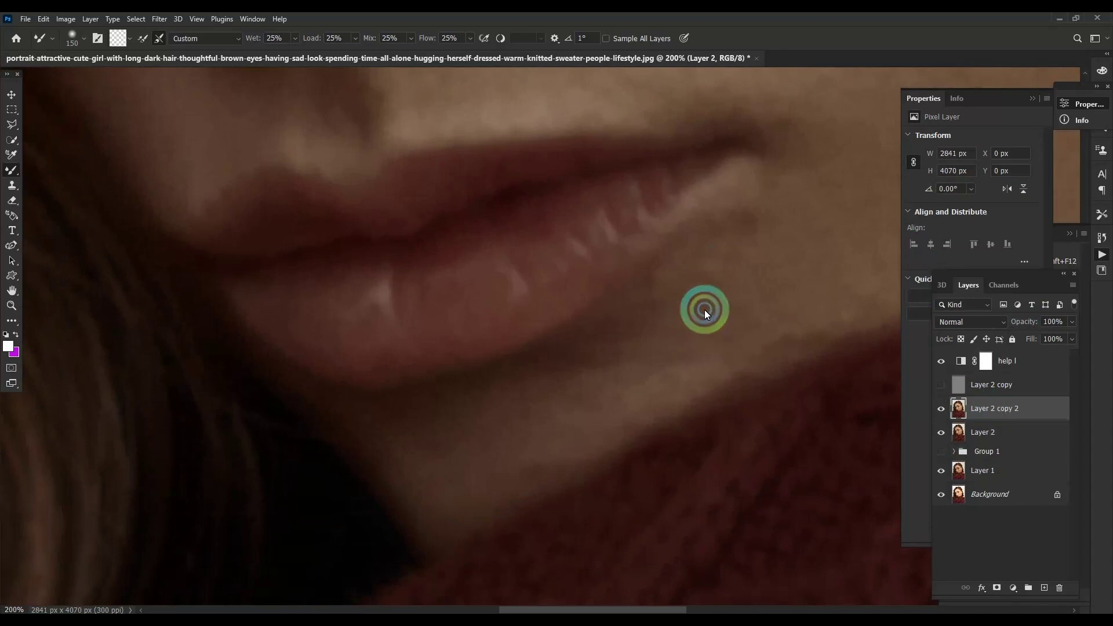
key(bracketleft)
key(bracketleft)
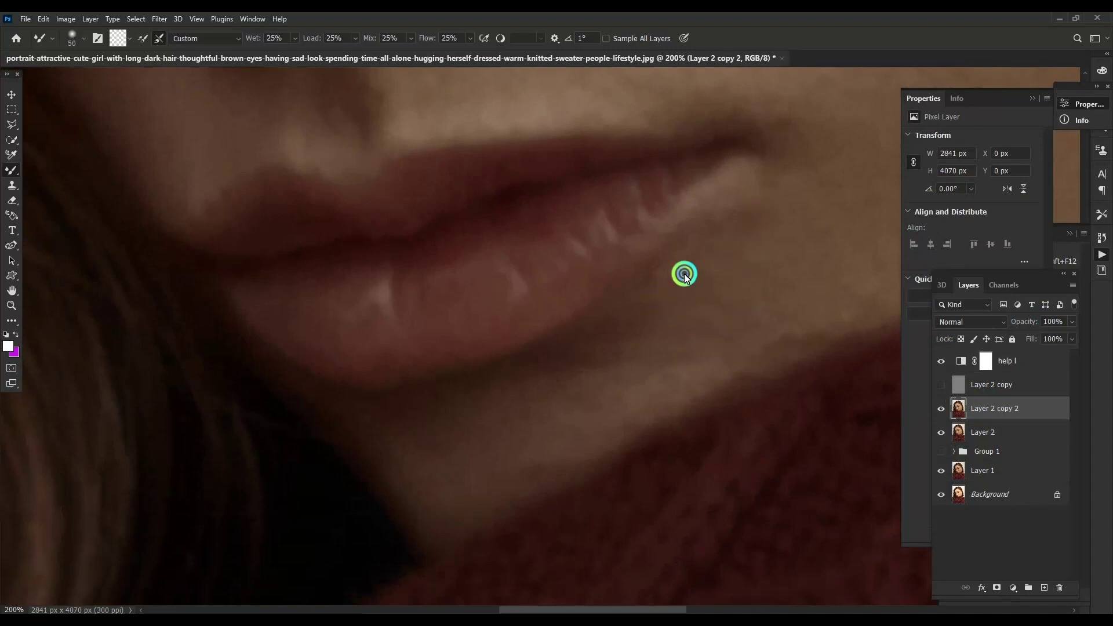
Blend the skin around the eyes, brows and forehead on Layer 2 copy 2.
scroll(557, 403, right, 3)
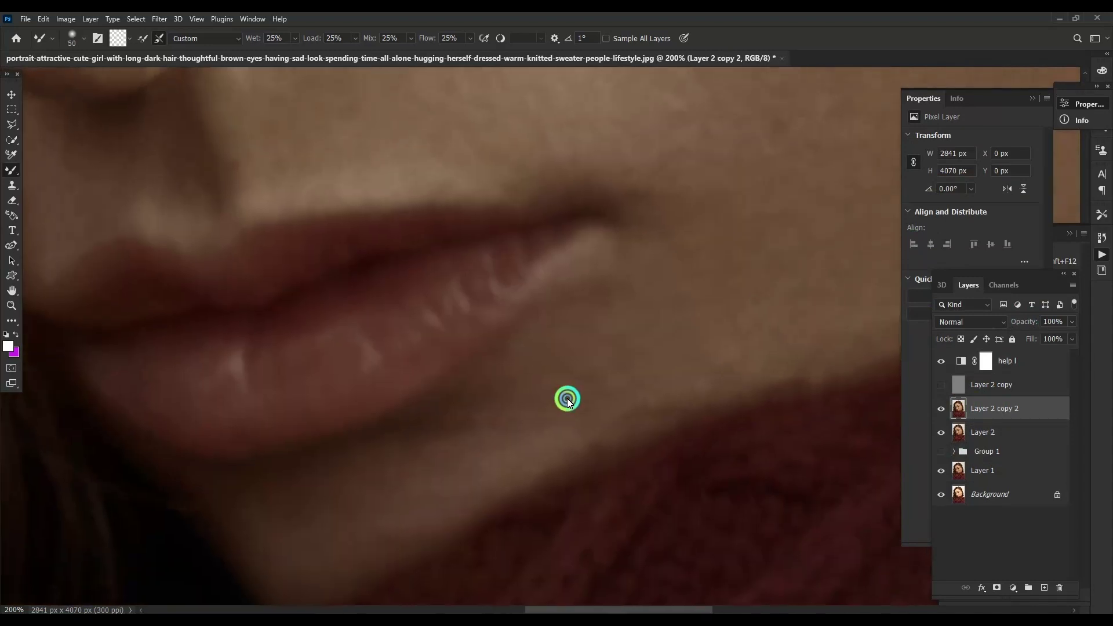
scroll(614, 274, up, 2)
scroll(638, 284, left, 2)
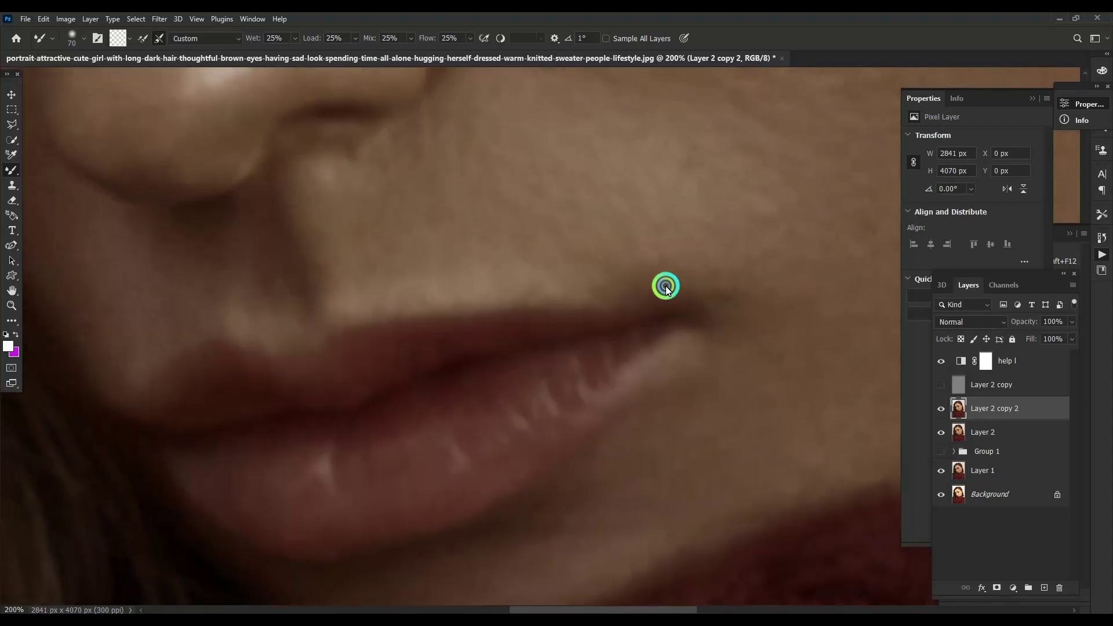
scroll(754, 284, up, 2)
scroll(696, 272, left, 2)
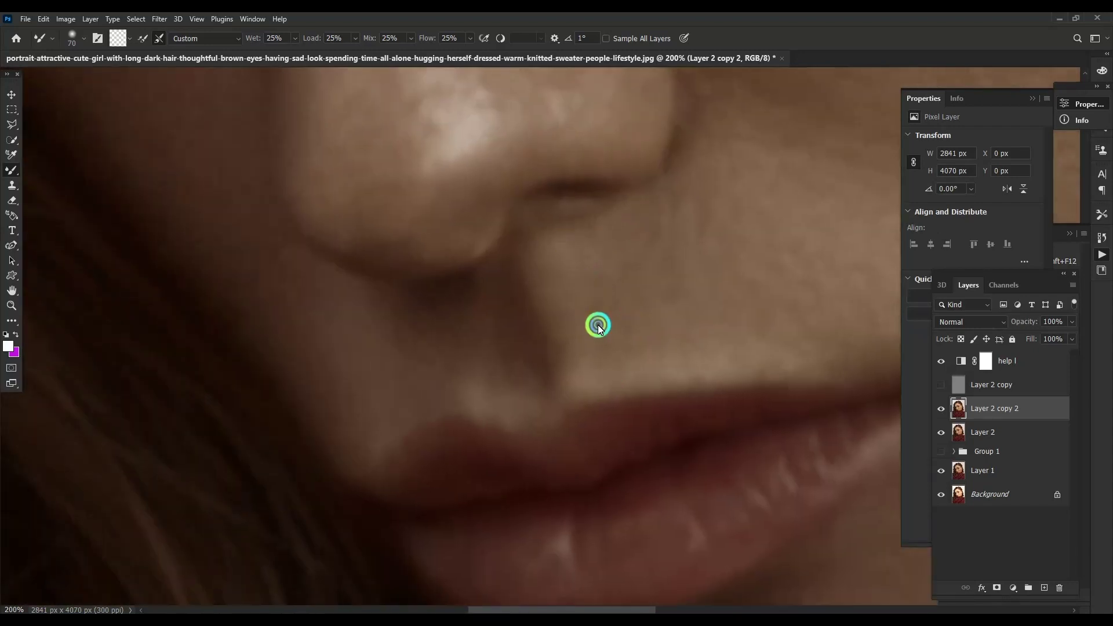
scroll(528, 310, left, 3)
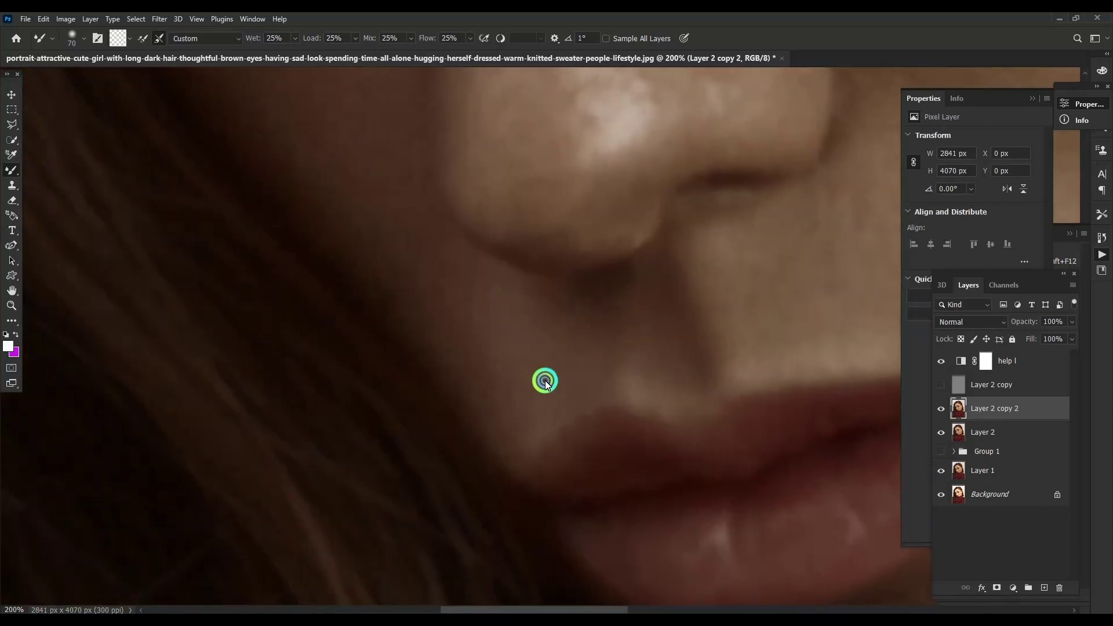
scroll(524, 332, up, 2)
scroll(522, 405, up, 3)
scroll(580, 383, left, 3)
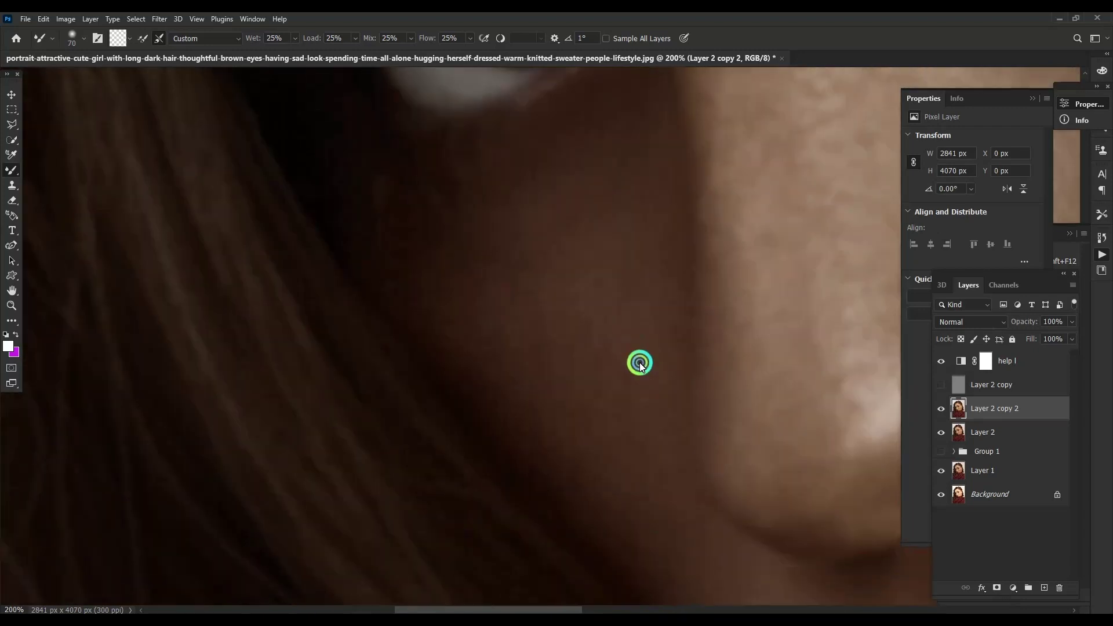
scroll(557, 342, right, 5)
scroll(435, 210, up, 3)
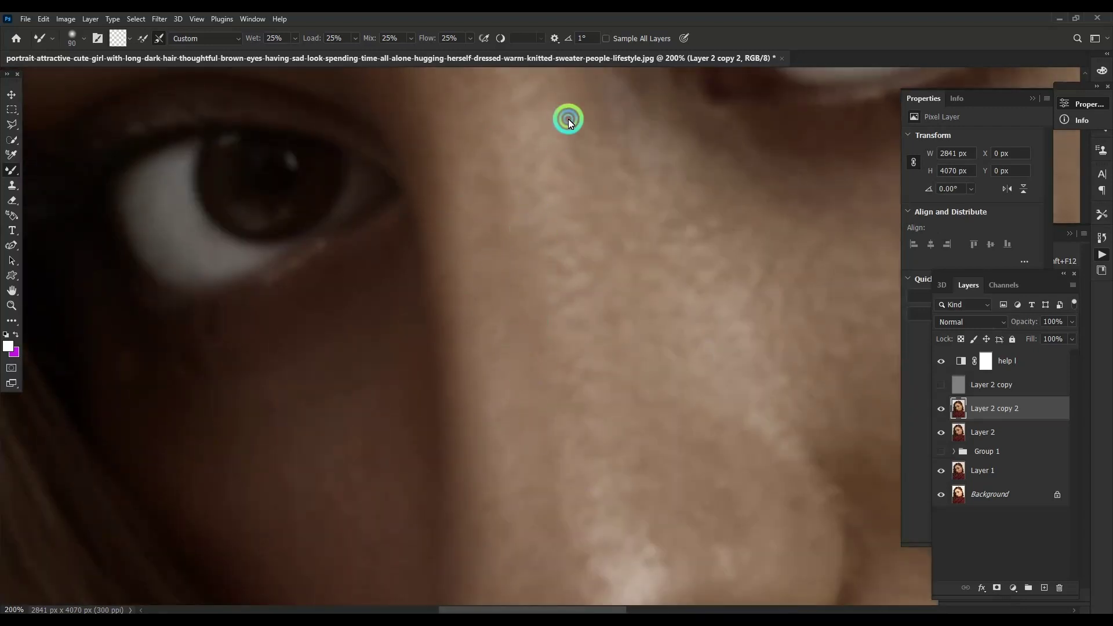
scroll(580, 174, up, 3)
scroll(633, 370, right, 2)
scroll(621, 329, down, 2)
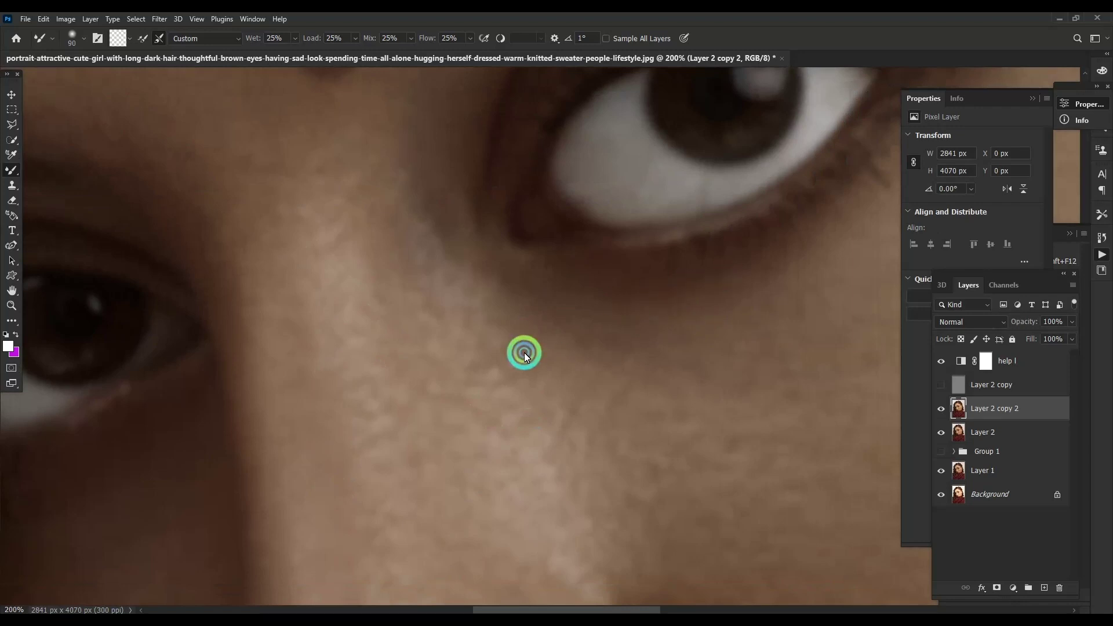
scroll(524, 352, up, 3)
scroll(524, 353, left, 1)
scroll(581, 262, left, 1)
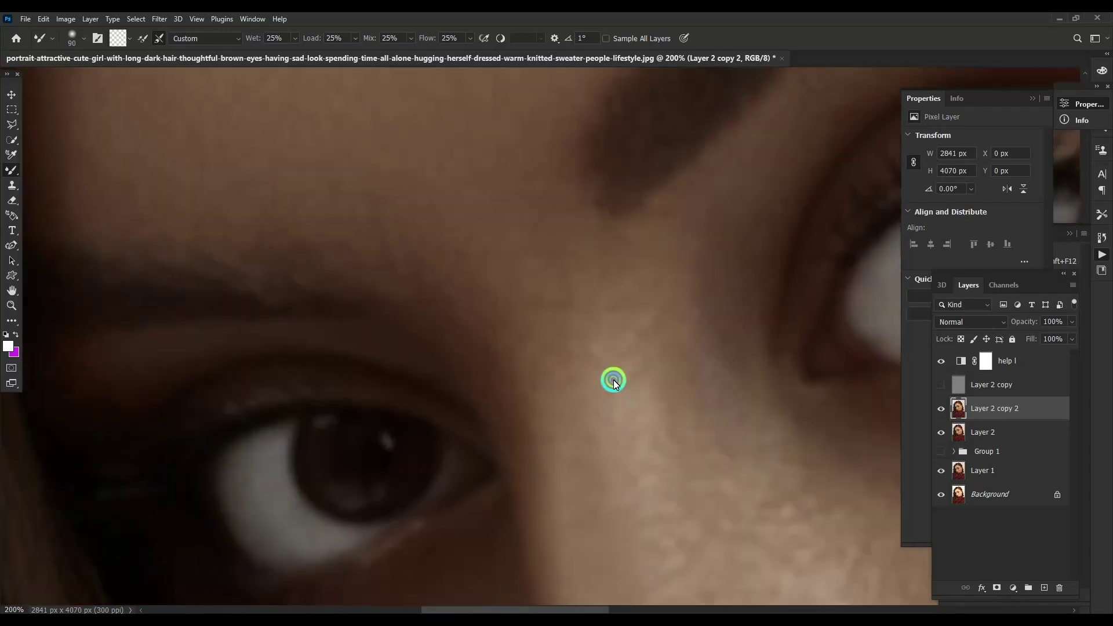
scroll(612, 380, down, 1)
scroll(631, 338, up, 2)
scroll(487, 326, down, 6)
scroll(487, 326, left, 3)
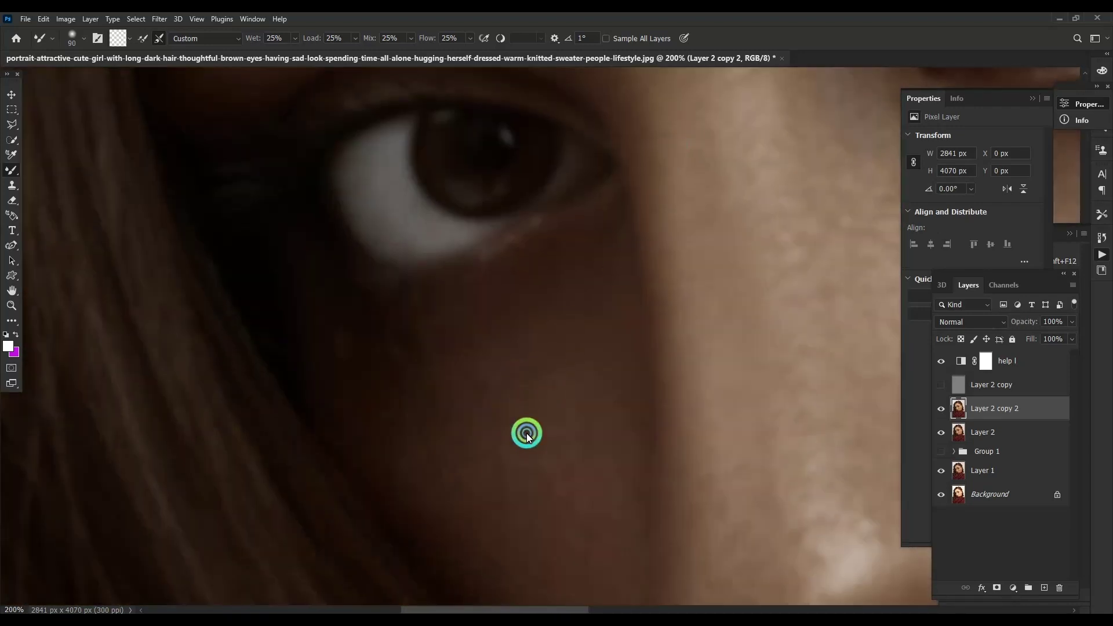
scroll(527, 433, down, 3)
scroll(497, 327, up, 5)
scroll(496, 327, right, 2)
scroll(663, 314, up, 5)
scroll(663, 314, right, 3)
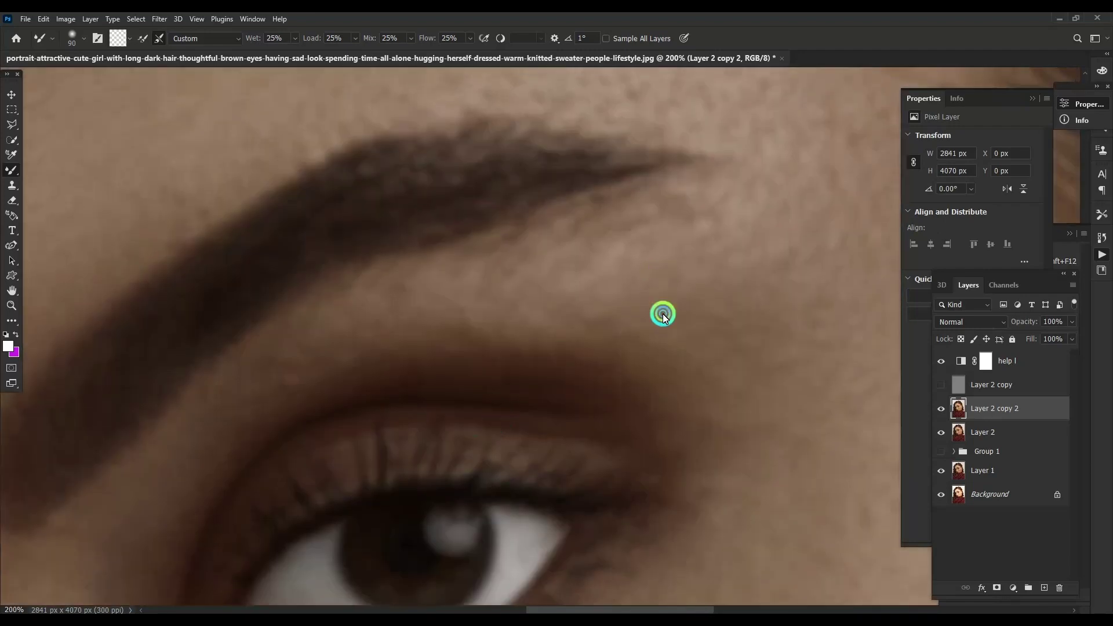
scroll(595, 345, up, 1)
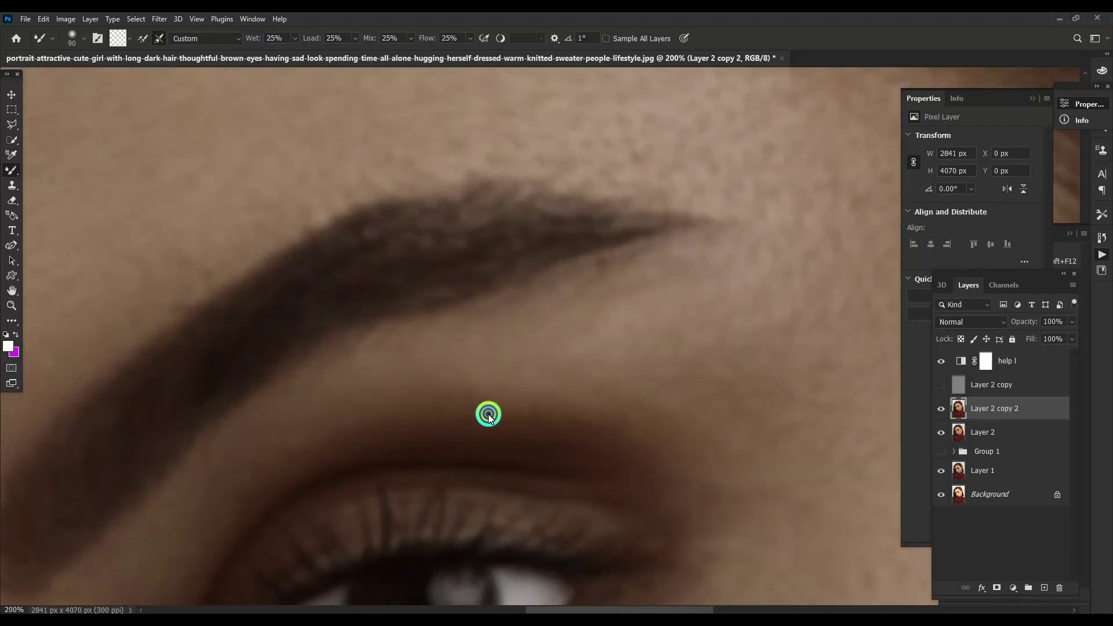
scroll(748, 400, up, 3)
alt+scroll(487, 272, down, 1)
scroll(522, 266, left, 3)
scroll(557, 260, up, 1)
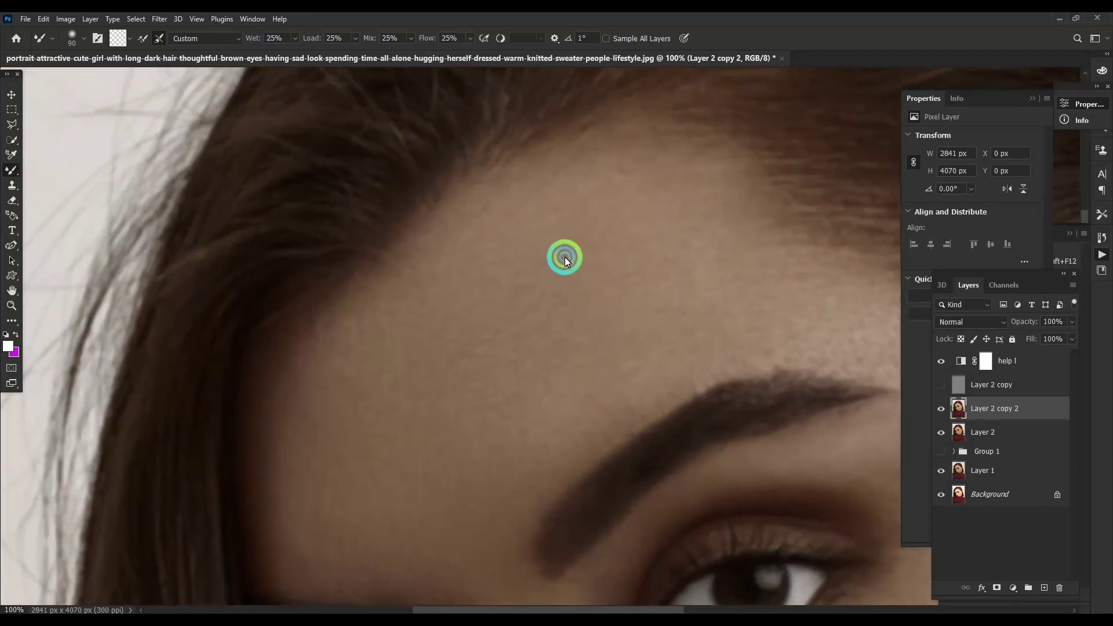
scroll(557, 172, down, 5)
scroll(533, 174, right, 5)
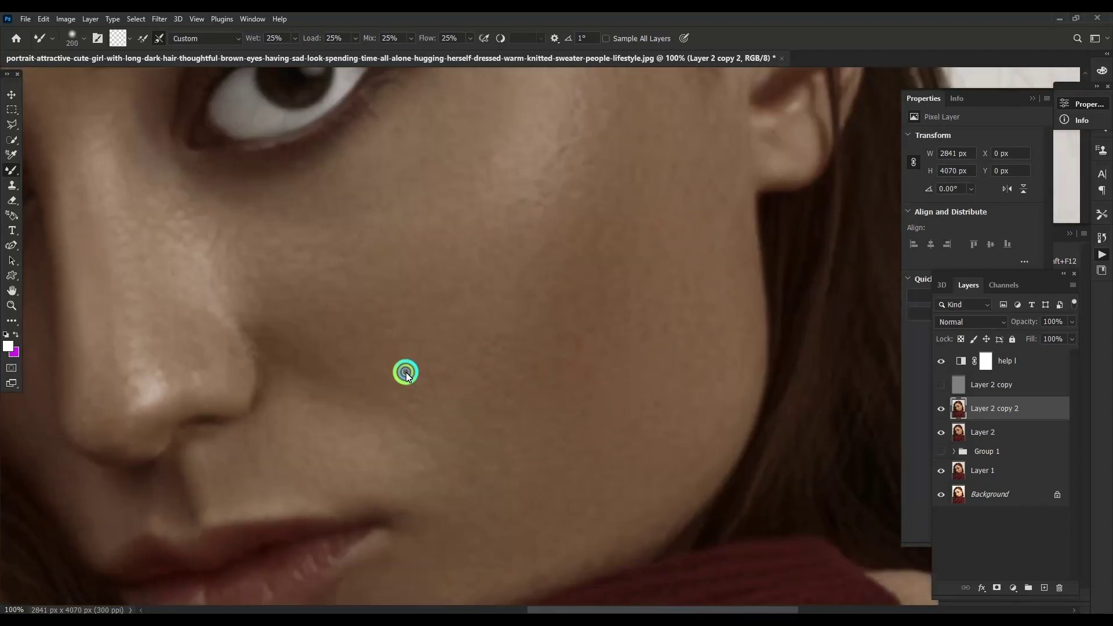
alt+scroll(269, 239, down, 1)
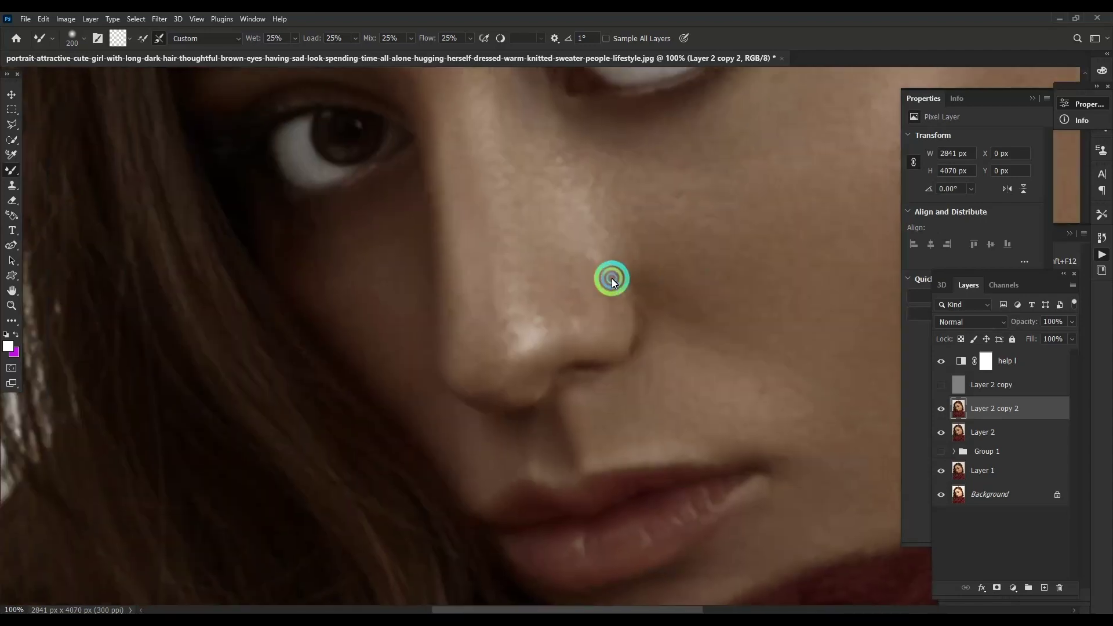
alt+scroll(612, 279, up, 2)
Resize the Mixer Brush with [ and ] and blend the skin across the nose and cheek.
key(bracketleft)
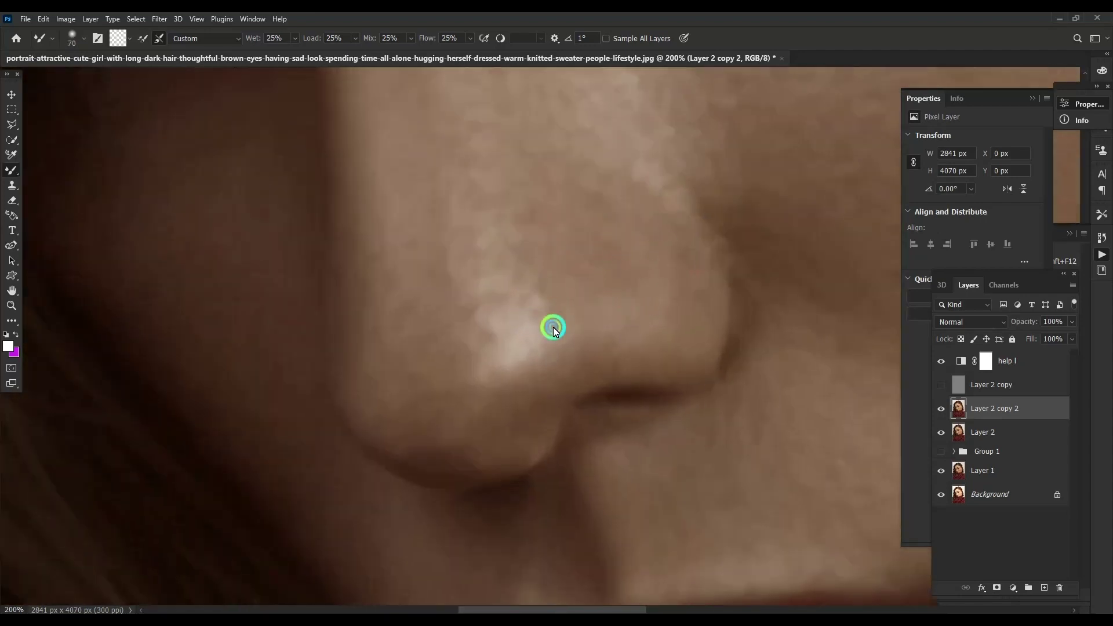
key(bracketleft)
key(bracketright)
key(bracketright)
scroll(667, 301, up, 3)
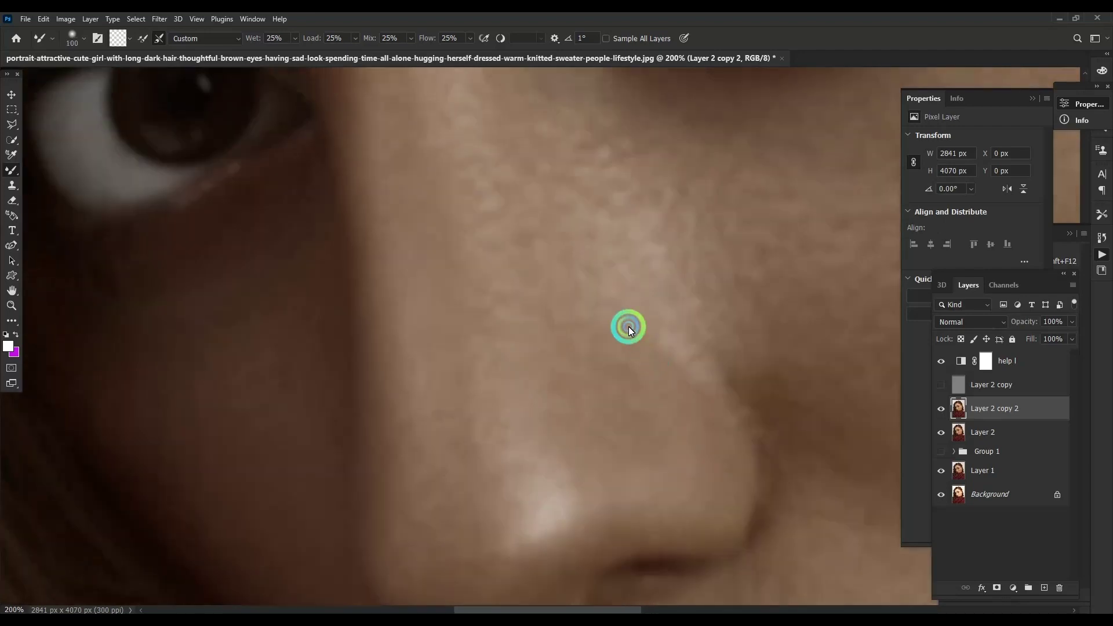
scroll(517, 298, up, 2)
scroll(518, 299, left, 2)
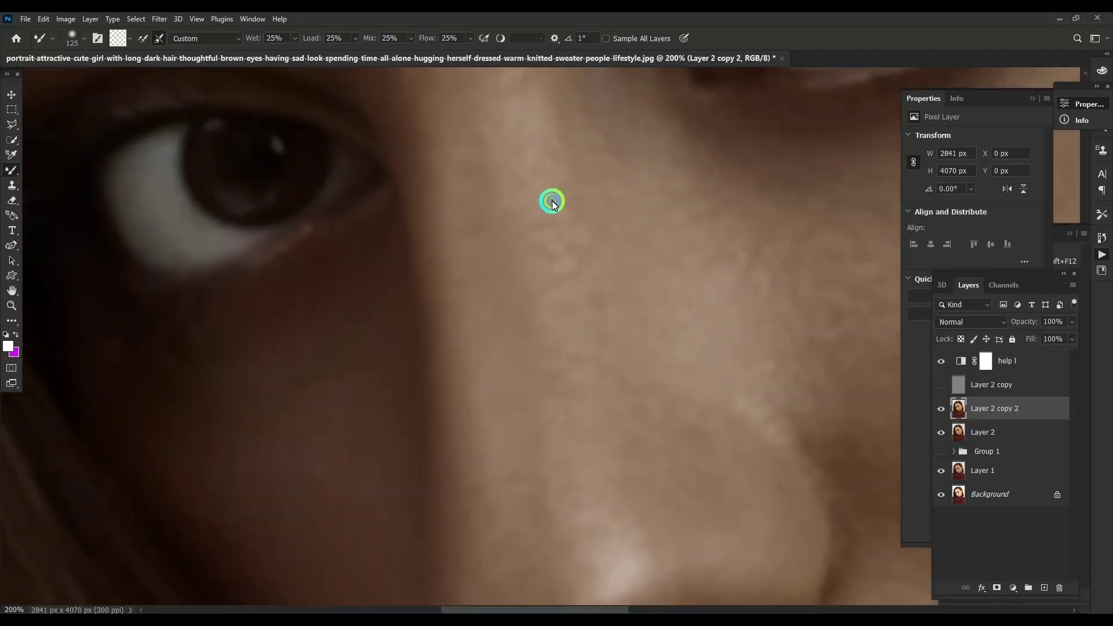
scroll(511, 197, down, 1)
scroll(580, 290, down, 1)
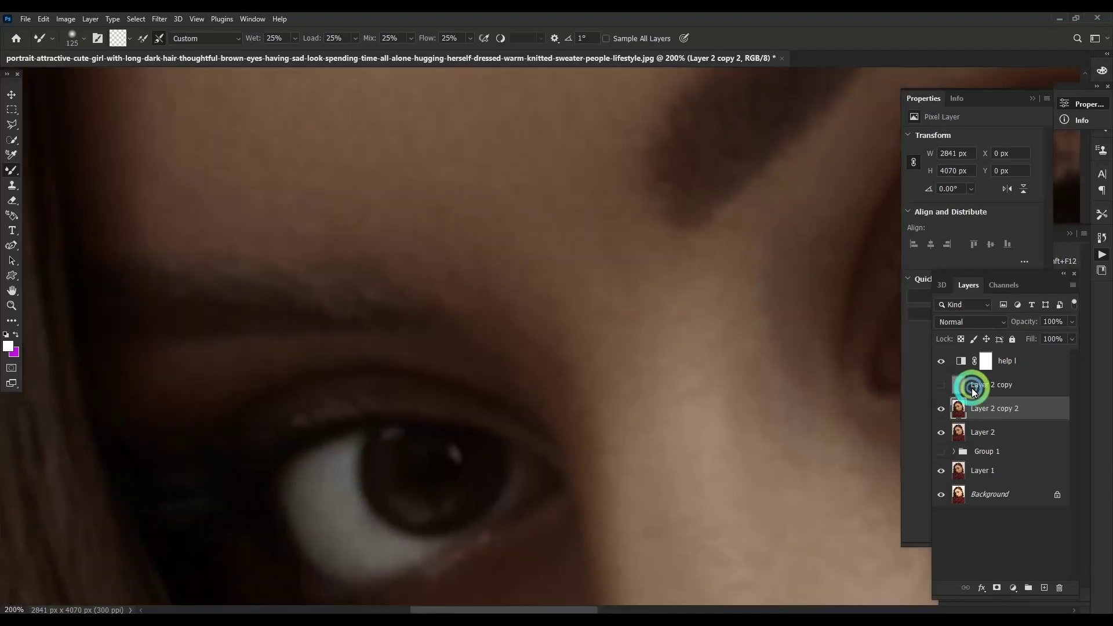
scroll(898, 377, down, 1)
scroll(867, 385, down, 1)
scroll(626, 347, up, 2)
Clone Stamp the texture along the nostril crease on Layer 2 copy.
scroll(626, 347, up, 1)
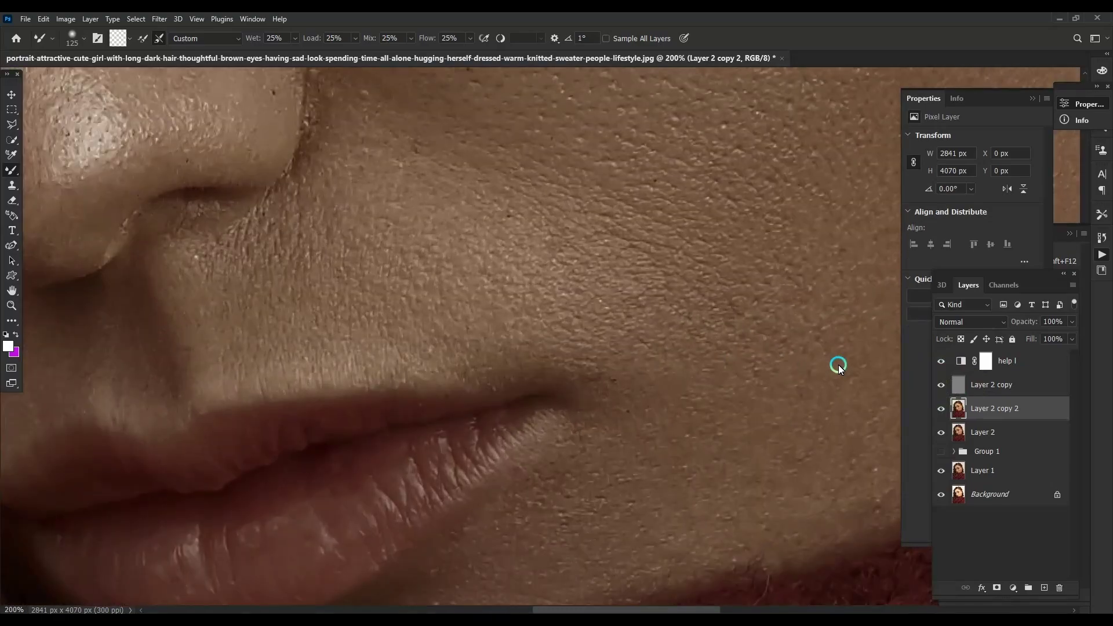
key(s)
key(alt+bracketright)
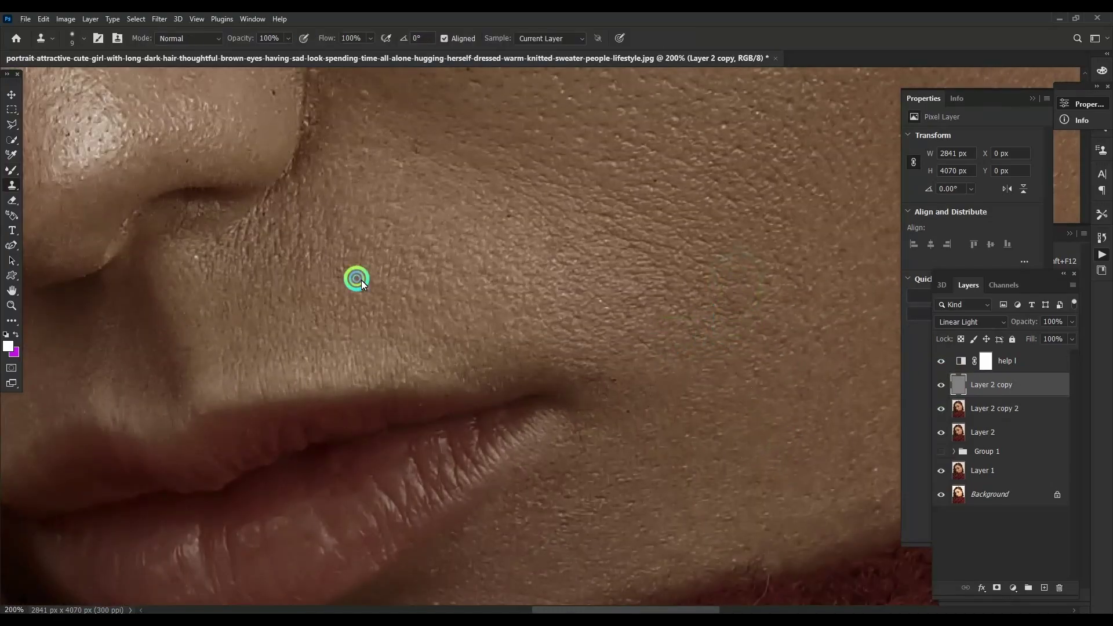
scroll(604, 394, up, 3)
scroll(603, 394, left, 8)
scroll(603, 389, up, 1)
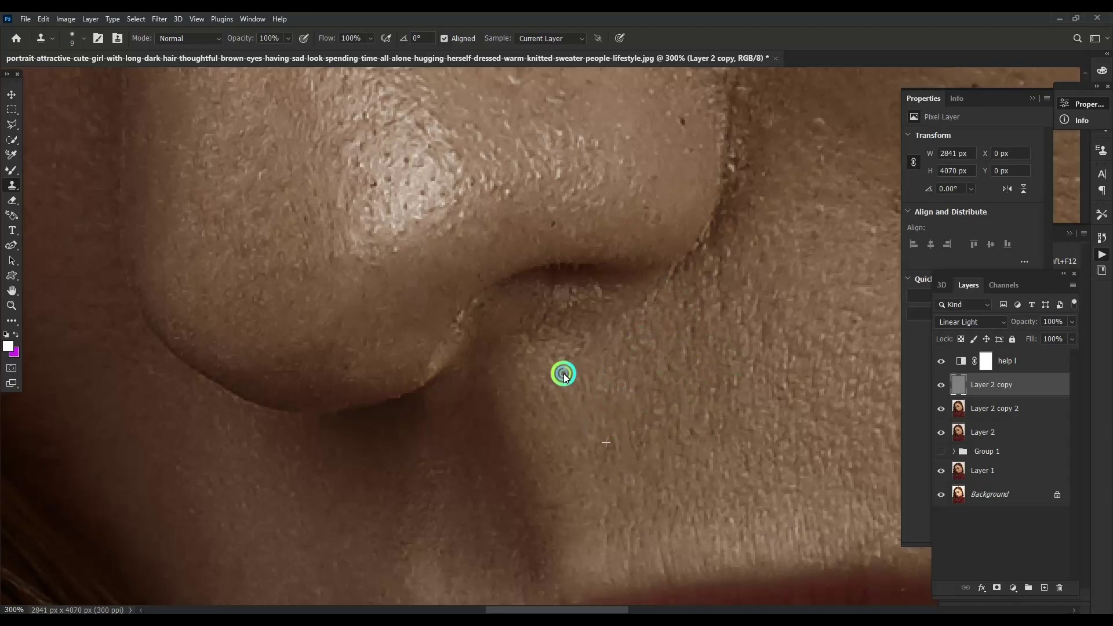
scroll(620, 275, down, 3)
scroll(620, 274, left, 2)
scroll(621, 274, up, 3)
scroll(579, 348, right, 3)
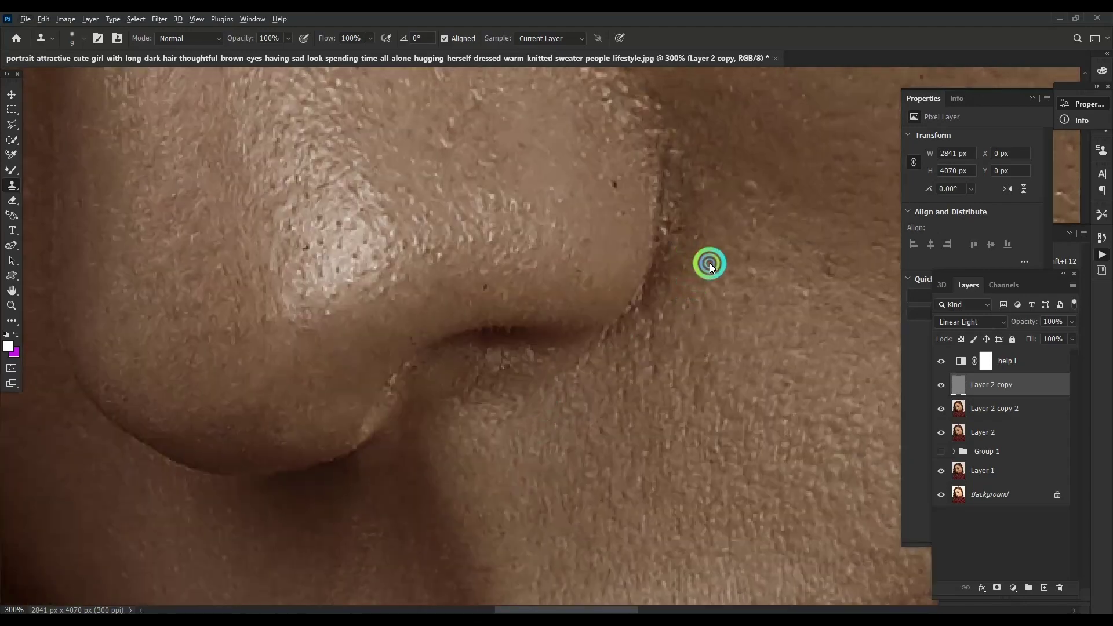
drag(709, 263, 665, 262)
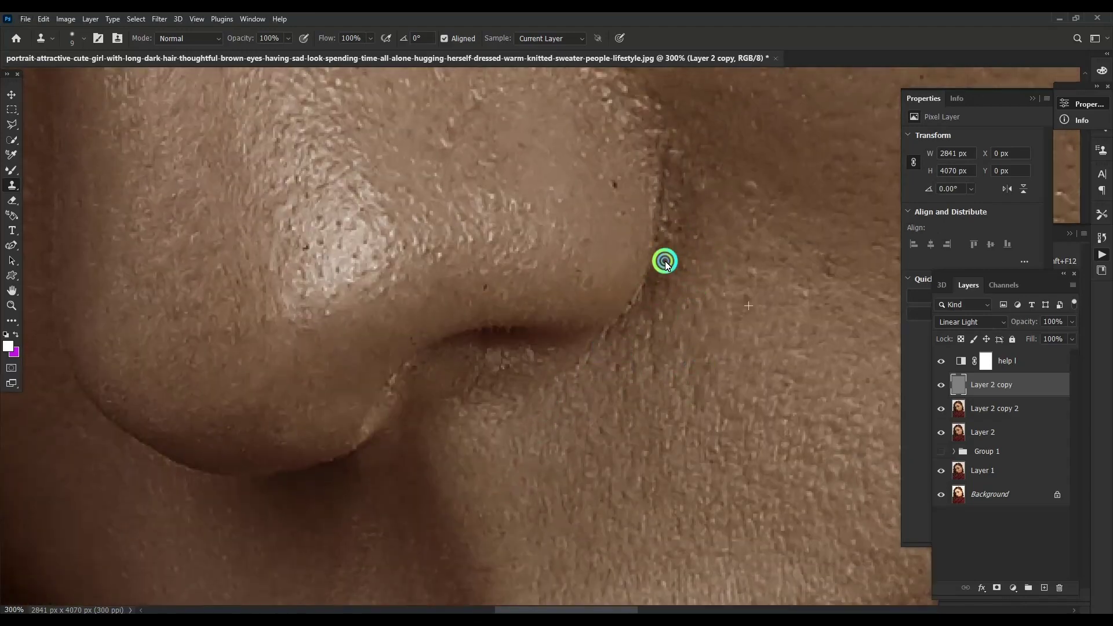
Clone over the texture on the side of the nose, then zoom out to the face.
scroll(659, 368, up, 2)
scroll(659, 368, right, 2)
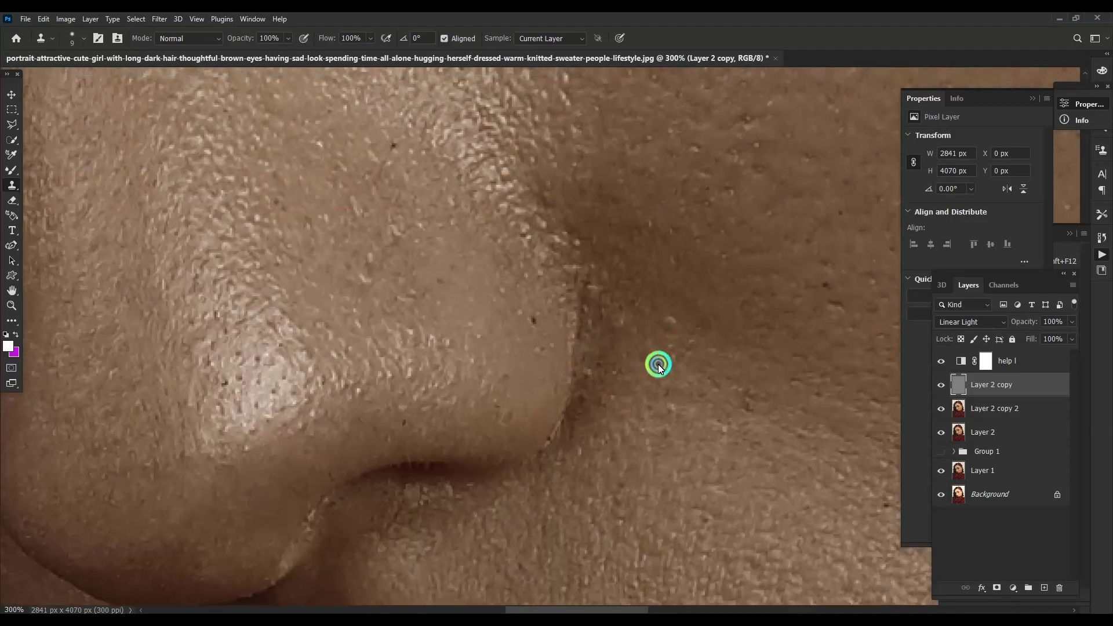
scroll(684, 354, up, 2)
scroll(601, 338, left, 2)
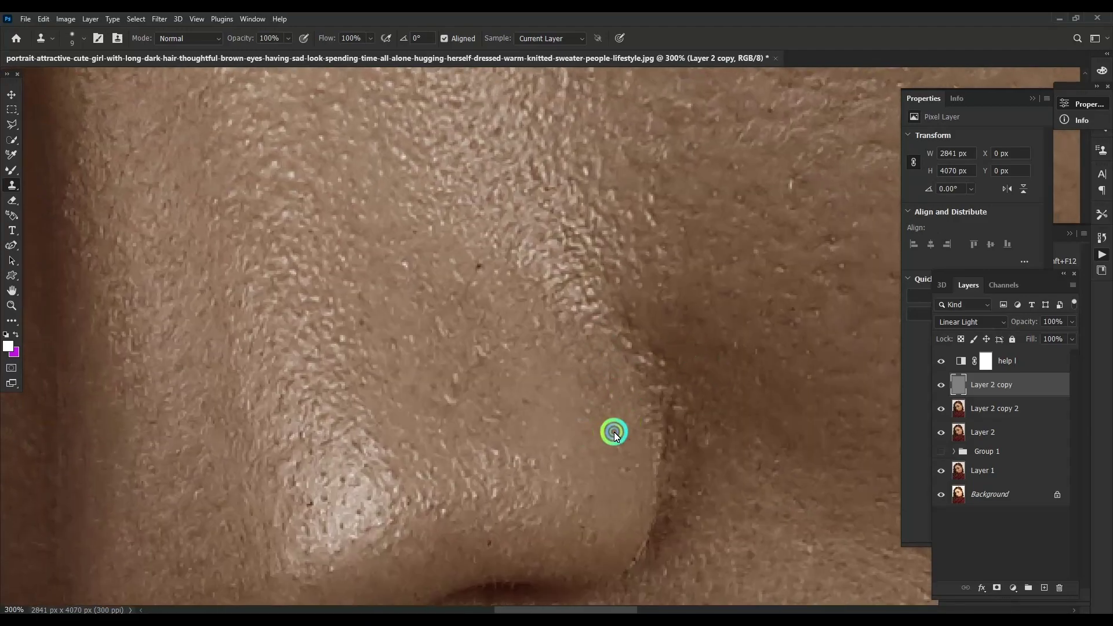
drag(579, 401, 479, 355)
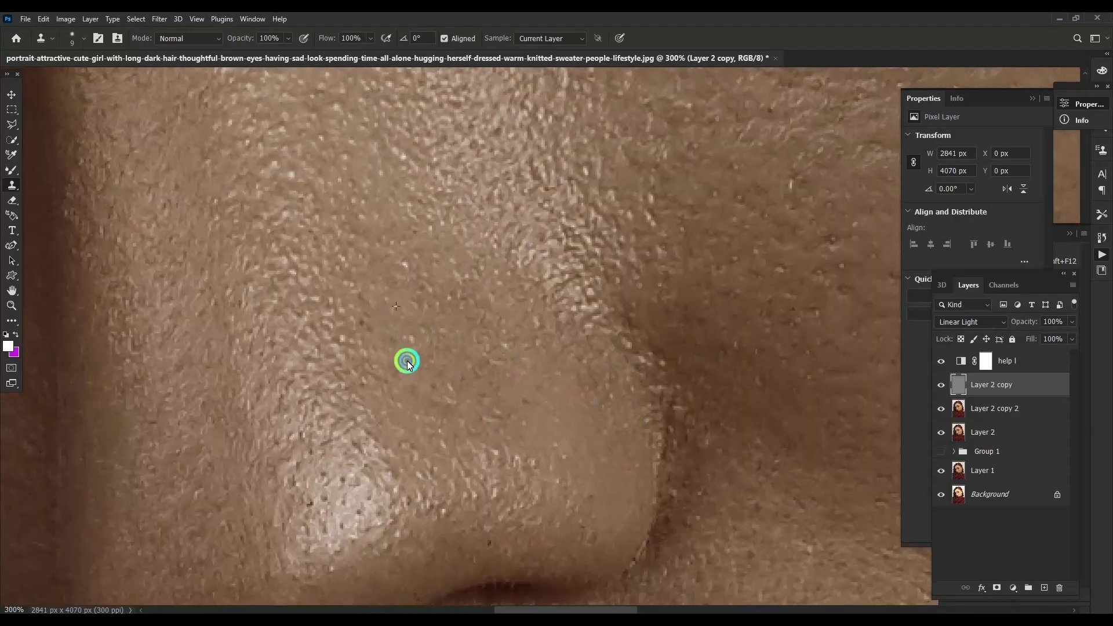
key(ctrl+minus)
key(ctrl+minus)
key(ctrl+minus)
key(ctrl+minus)
key(ctrl+minus)
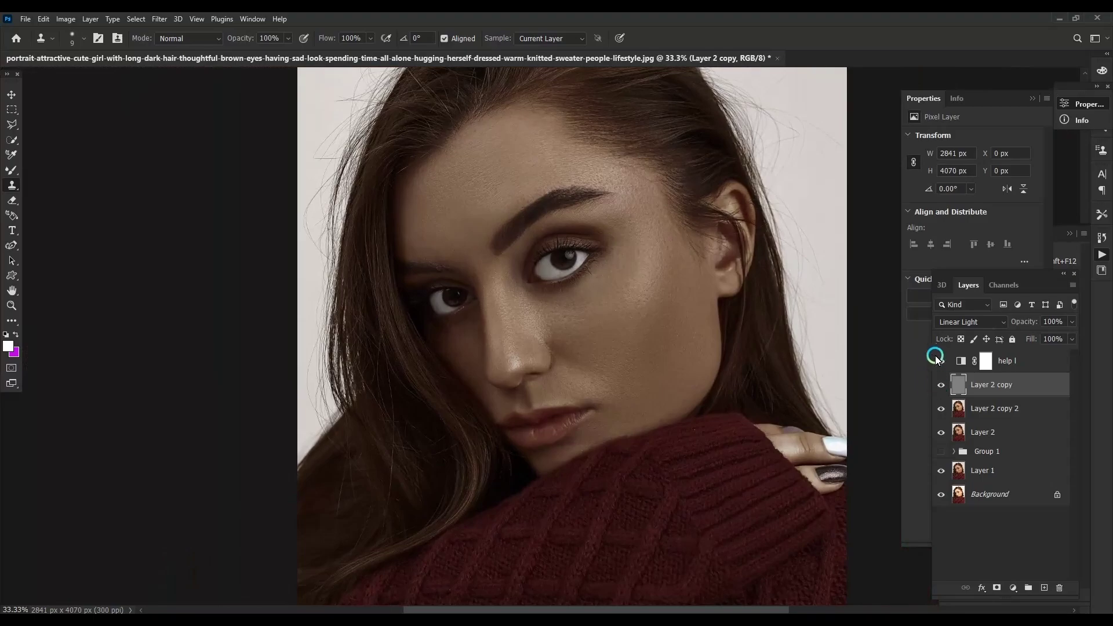
Hide the help l layer and the Layer 2 copy texture layer.
click(939, 360)
key(ctrl+plus)
key(ctrl+plus)
key(ctrl+plus)
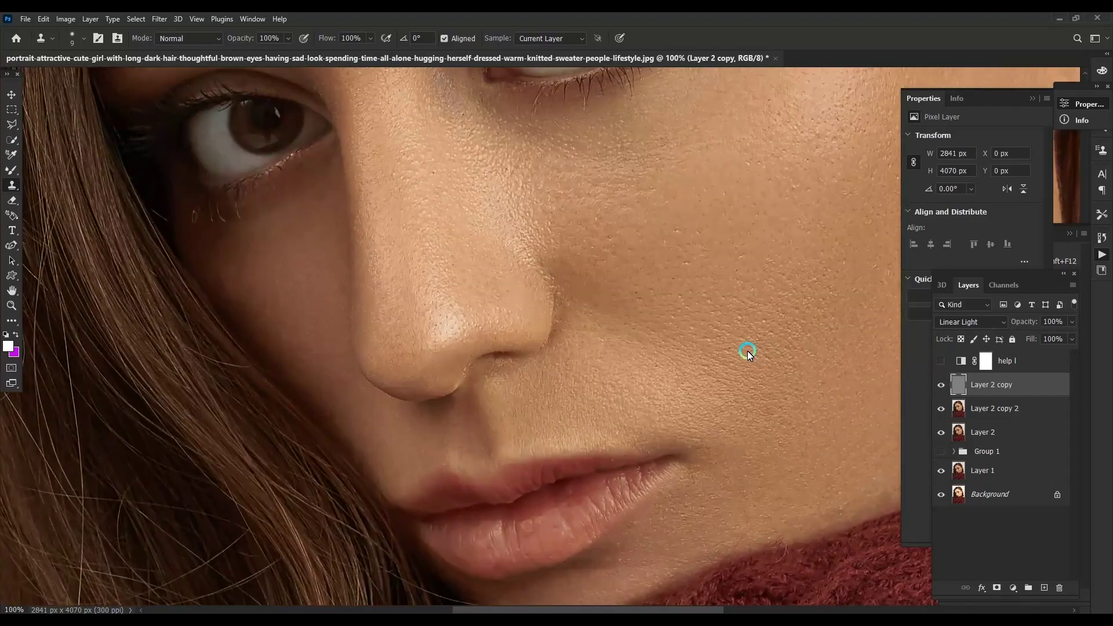
key(ctrl+minus)
key(ctrl+minus)
key(ctrl+minus)
key(ctrl+plus)
key(ctrl+plus)
click(942, 384)
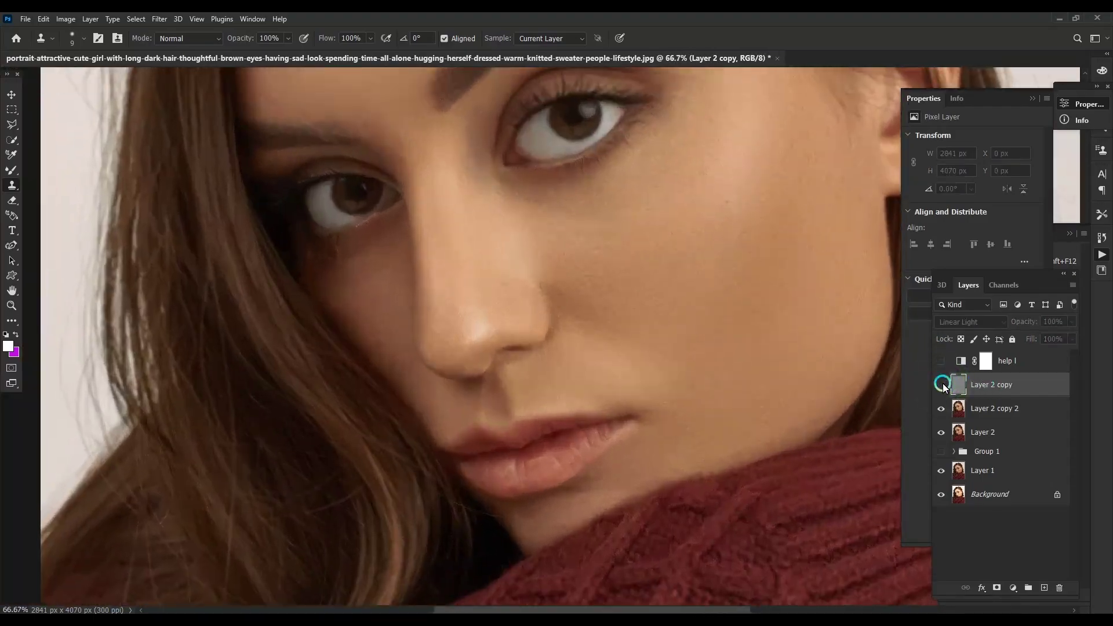
key(ctrl+plus)
Group Layer 2, Layer 2 copy and Layer 2 copy 2 into Group 2 with Ctrl+G.
click(942, 385)
key(ctrl+minus)
key(ctrl+minus)
shift+click(986, 432)
key(ctrl+g)
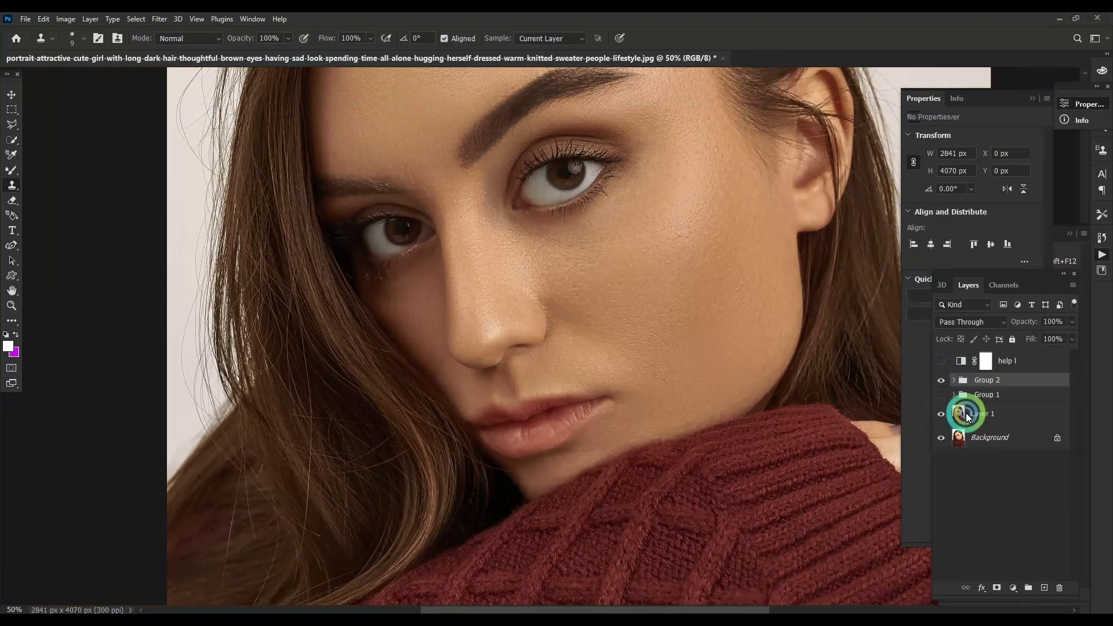
click(945, 399)
key(ctrl+minus)
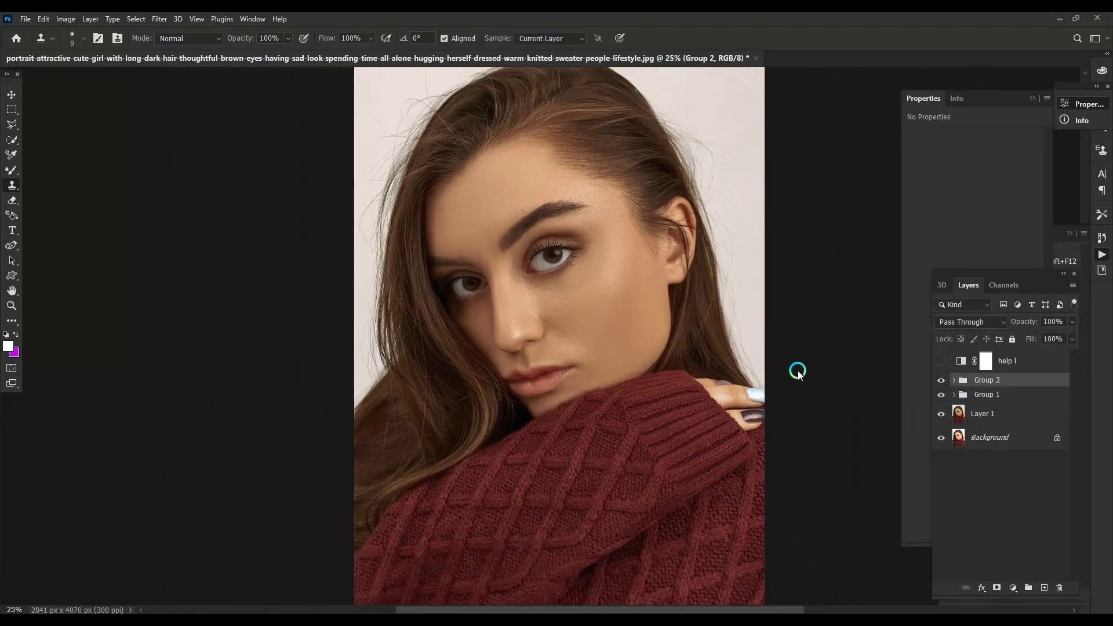
key(ctrl+plus)
Expand Group 2, keep Layer 2 copy hidden, and make Layer 2 copy 2 active, zoomed on the lips.
click(954, 380)
key(ctrl+plus)
key(ctrl+plus)
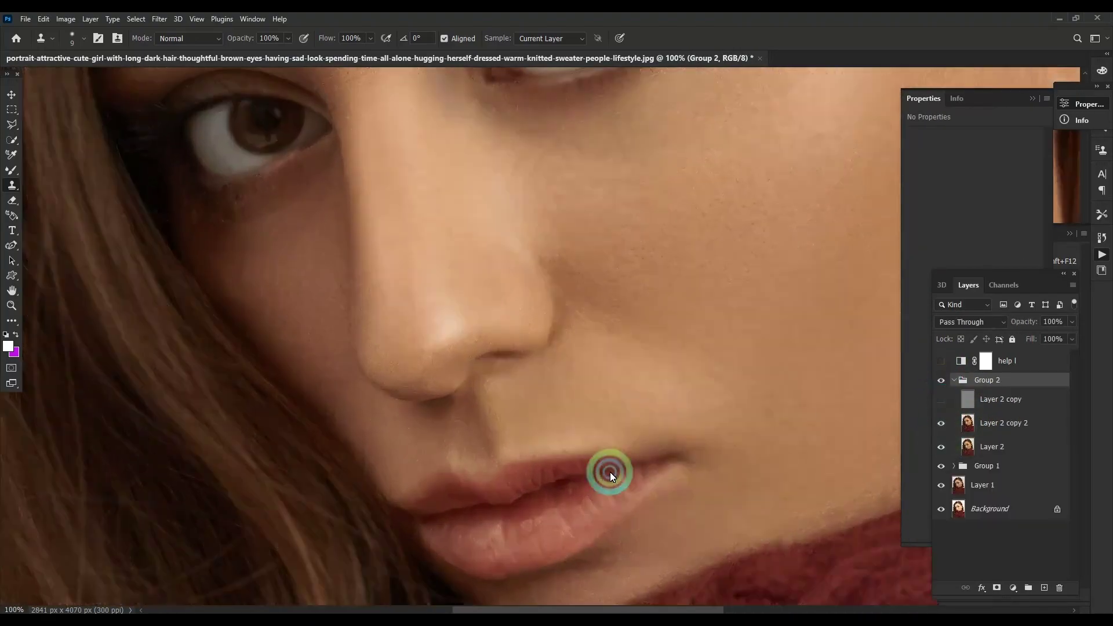
key(ctrl+plus)
click(941, 399)
key(ctrl+plus)
click(1003, 423)
click(12, 170)
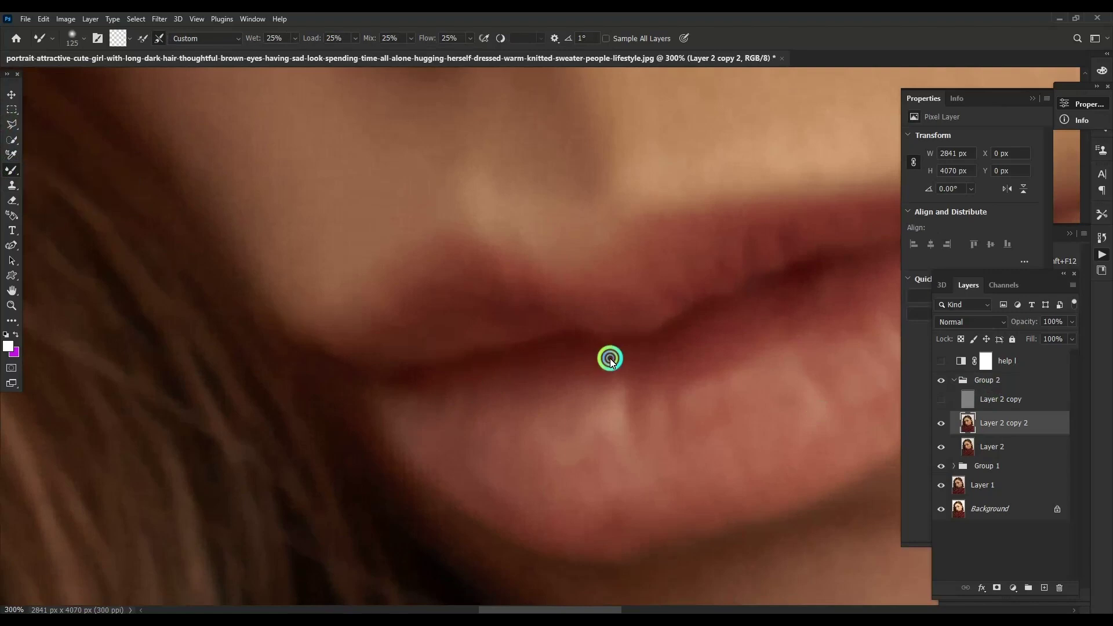
Blend the upper and lower lips and surrounding skin on Layer 2 copy 2 at 300%.
drag(608, 360, 552, 339)
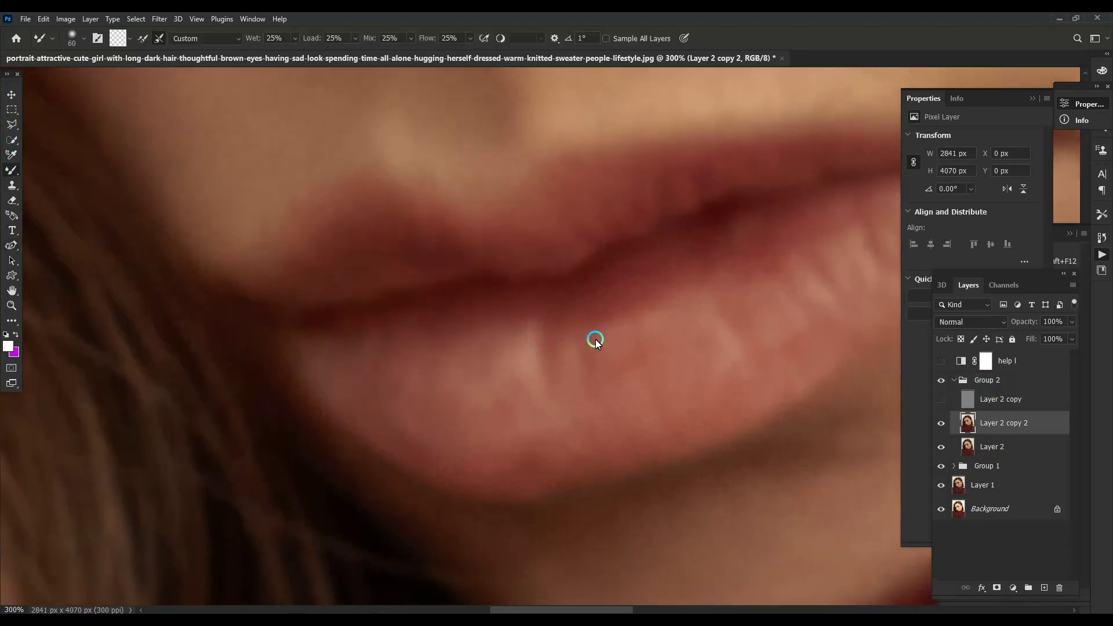
scroll(588, 326, up, 2)
scroll(617, 304, right, 2)
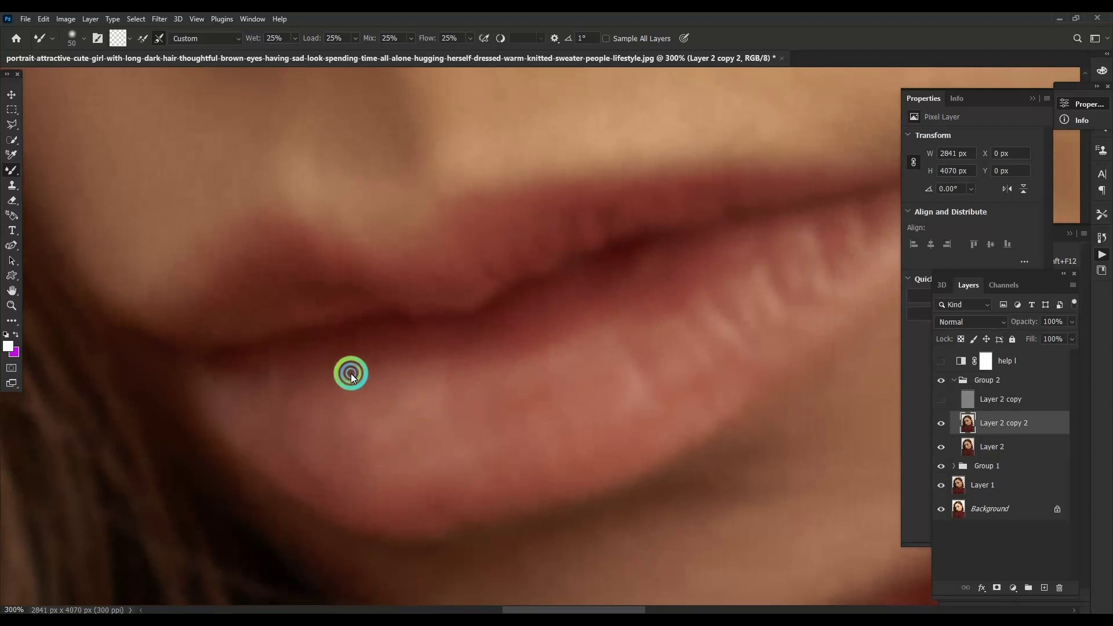
scroll(606, 364, up, 2)
scroll(606, 364, right, 2)
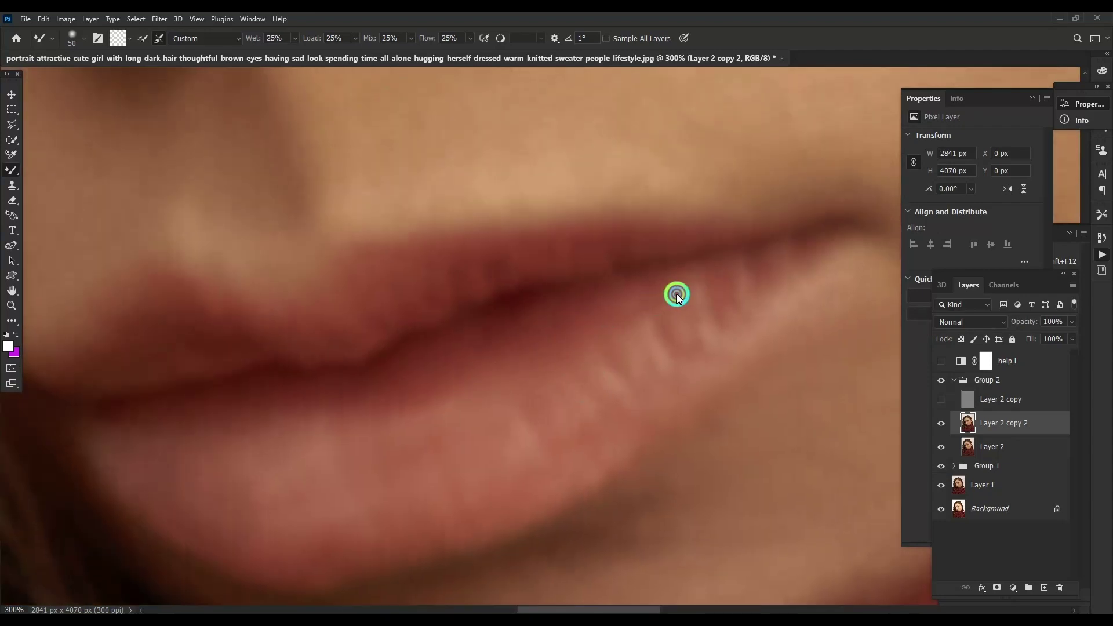
scroll(522, 406, down, 1)
scroll(511, 364, left, 2)
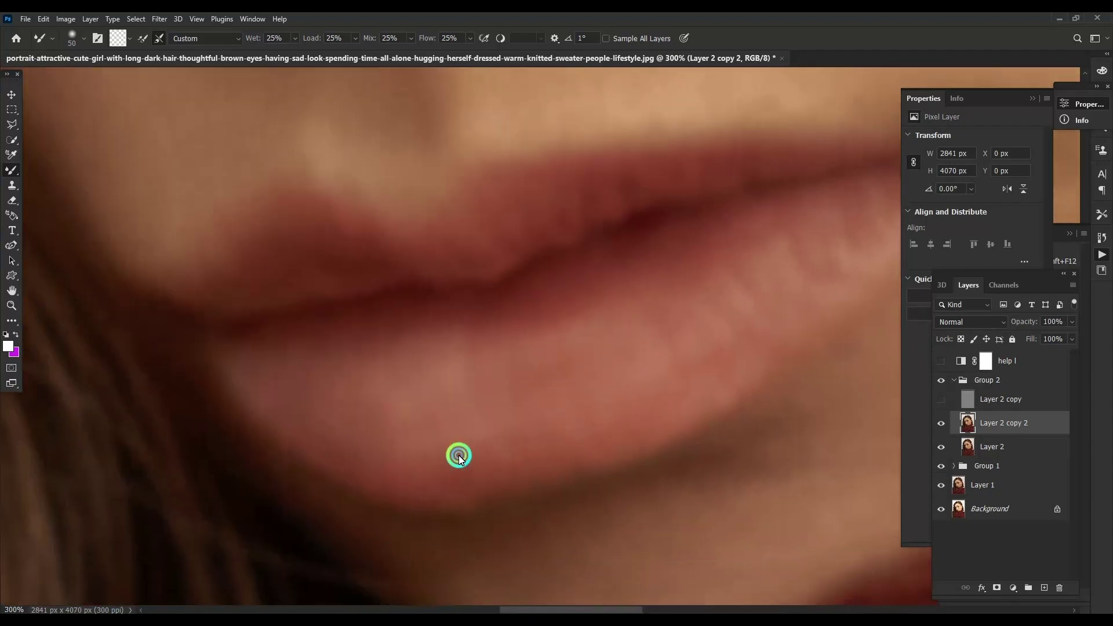
scroll(521, 441, up, 1)
scroll(472, 348, left, 2)
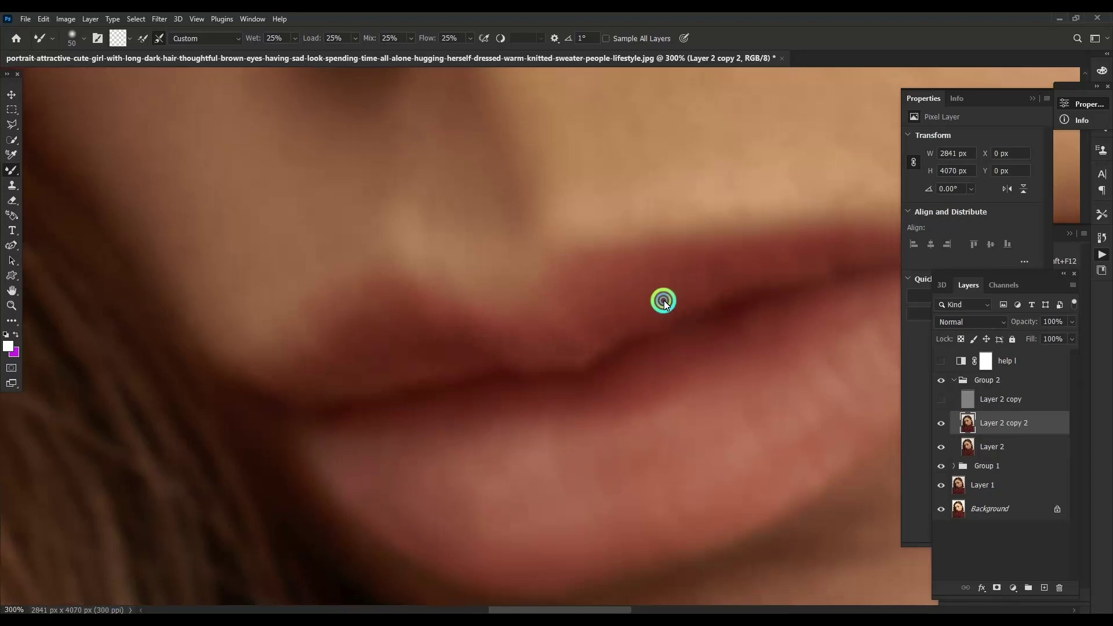
scroll(490, 311, up, 1)
scroll(472, 323, left, 2)
scroll(580, 324, right, 4)
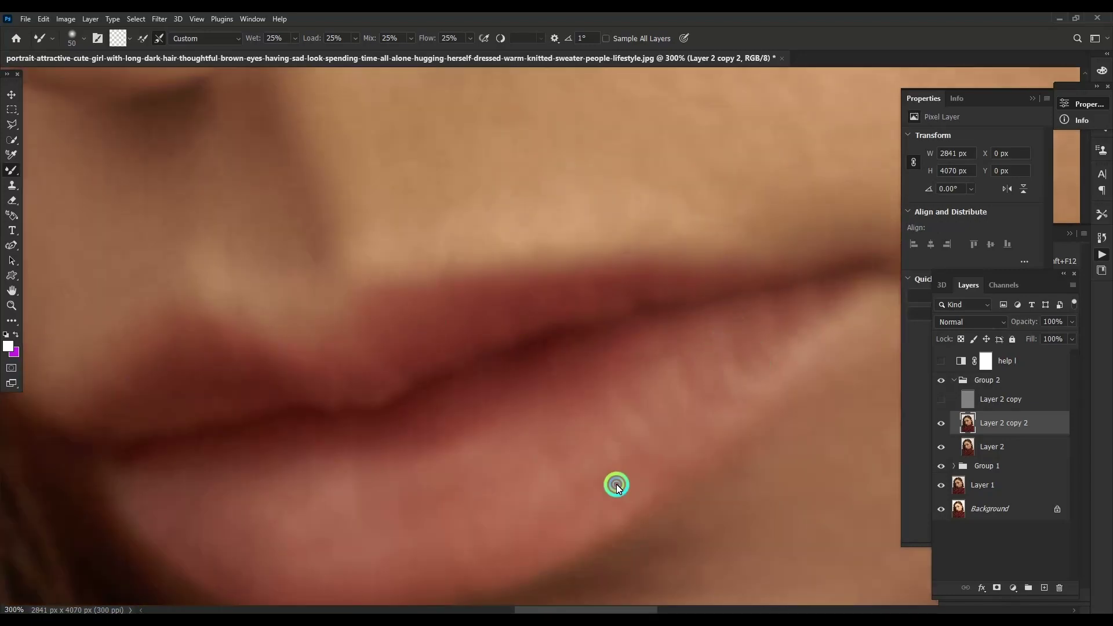
Show and select Layer 2 copy, switch to Clone Stamp, and inspect the lip texture.
click(941, 397)
click(999, 399)
key(s)
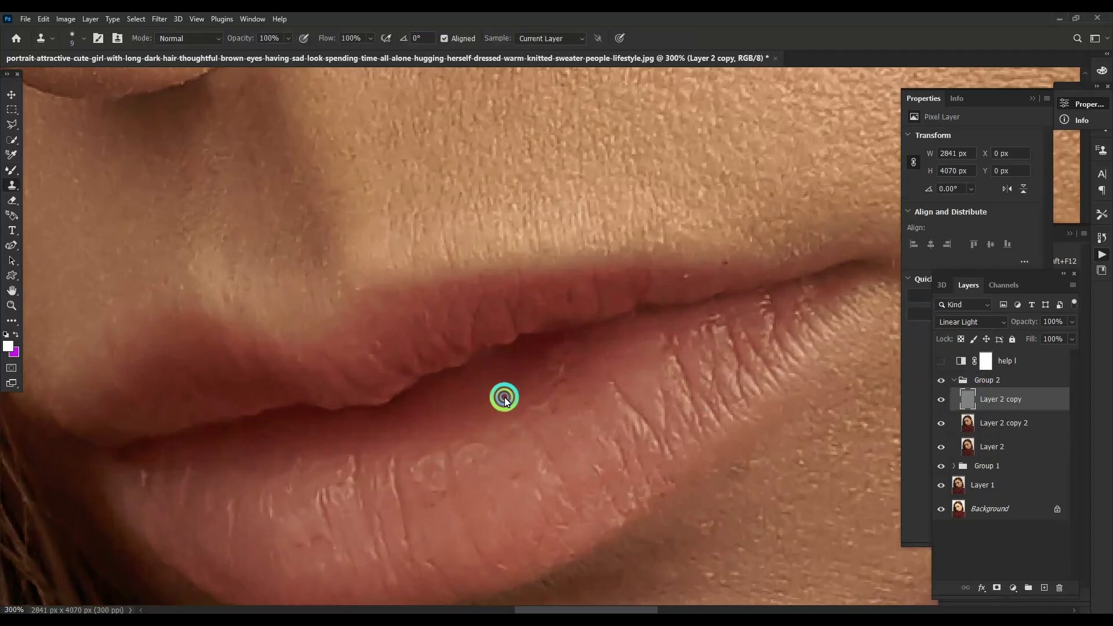
scroll(567, 353, down, 2)
scroll(567, 353, left, 2)
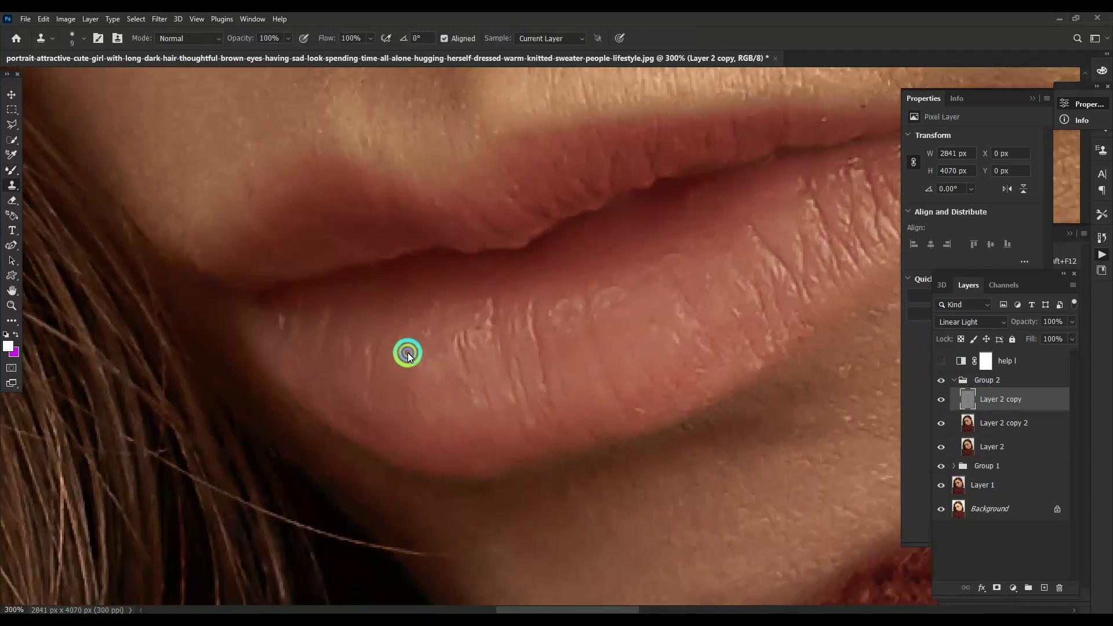
scroll(580, 348, left, 1)
scroll(598, 302, up, 2)
scroll(464, 292, right, 2)
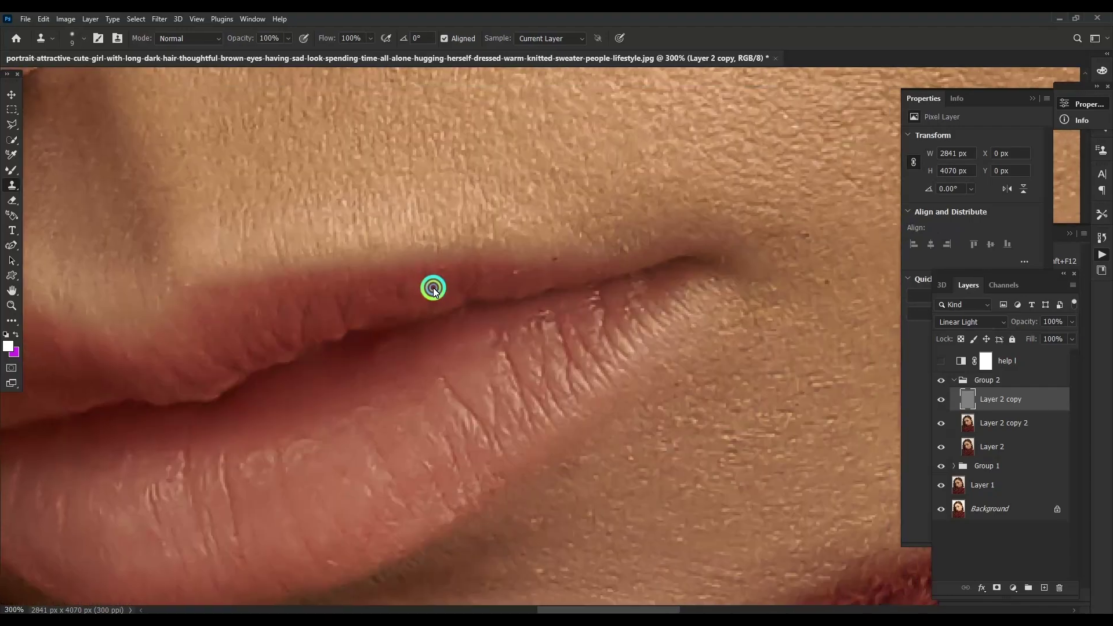
scroll(551, 316, down, 4)
scroll(673, 259, down, 3)
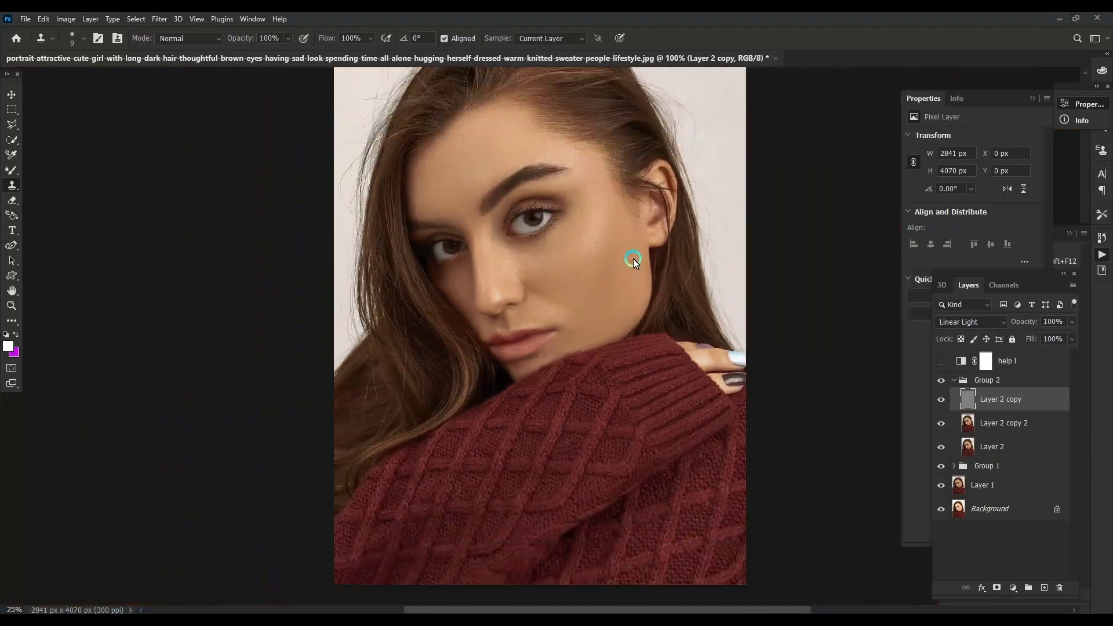
scroll(633, 258, up, 1)
Hide Layer 2 copy and make Layer 2 copy 2 the active layer.
scroll(656, 242, up, 2)
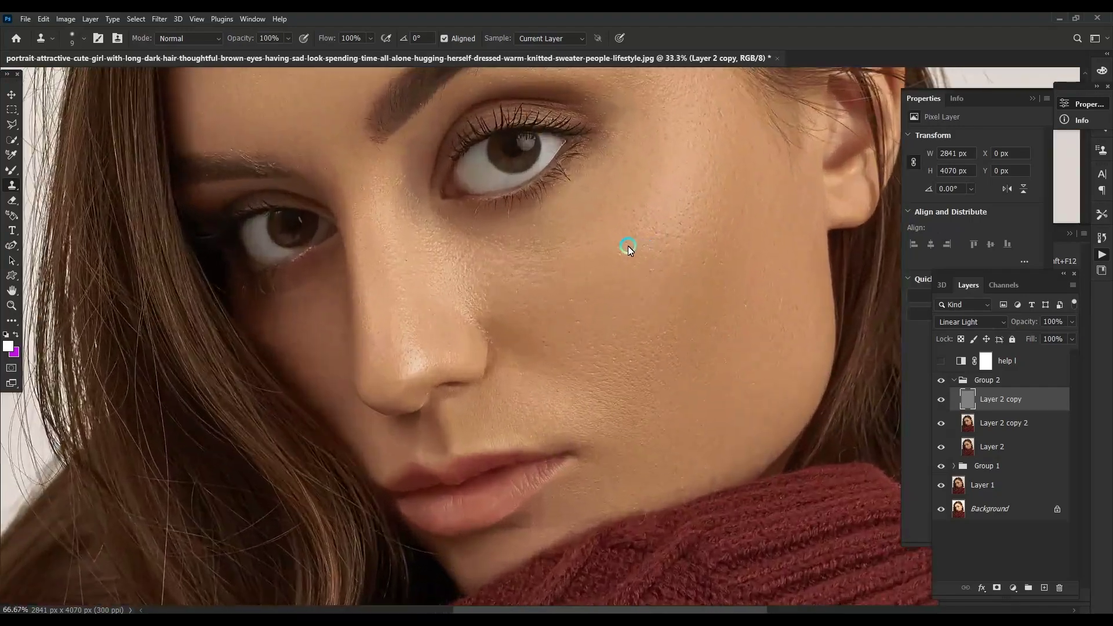
scroll(628, 244, up, 2)
key(b)
click(941, 400)
scroll(507, 364, up, 2)
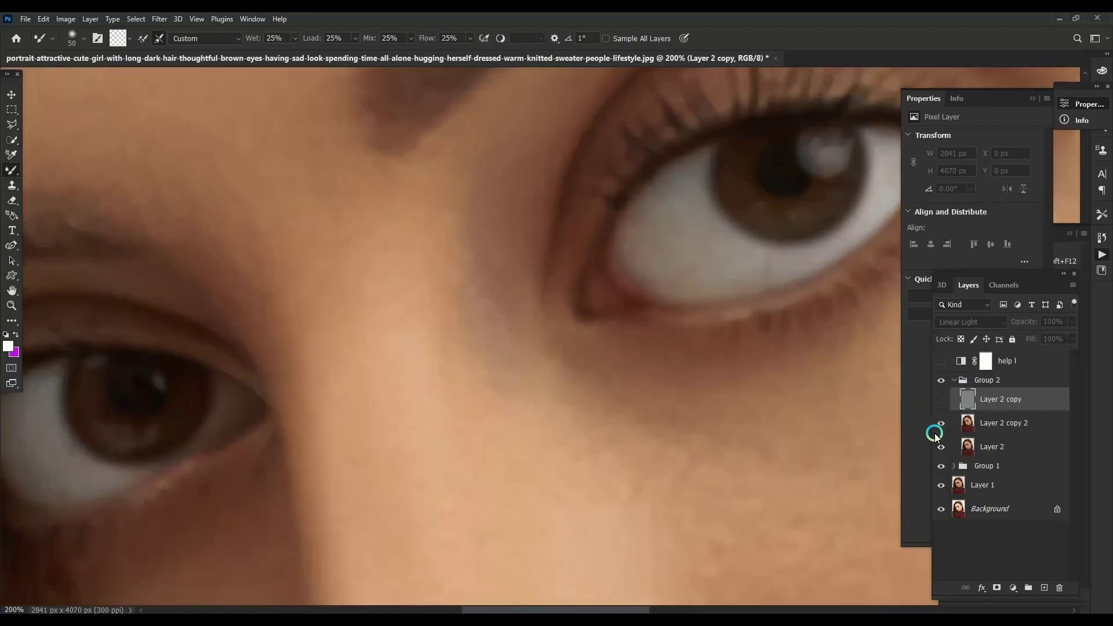
click(997, 422)
Set the Brush to Color mode at 20% with a sampled skin tone, then return to the Mixer Brush.
right_click(12, 170)
click(58, 166)
alt+click(371, 226)
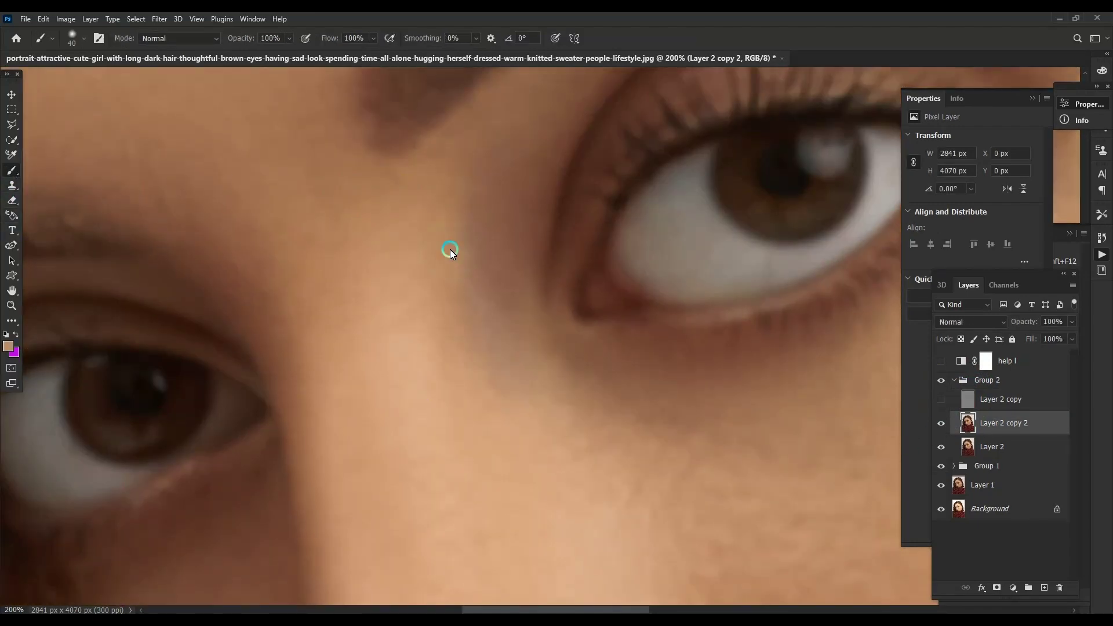
shift+right_click(469, 225)
click(499, 548)
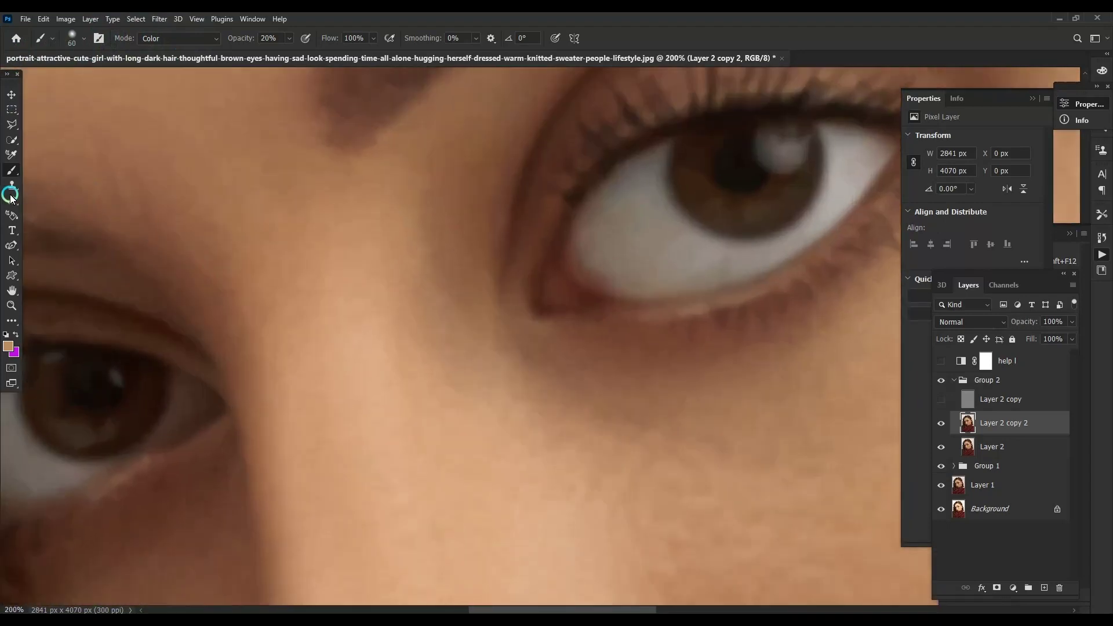
right_click(11, 170)
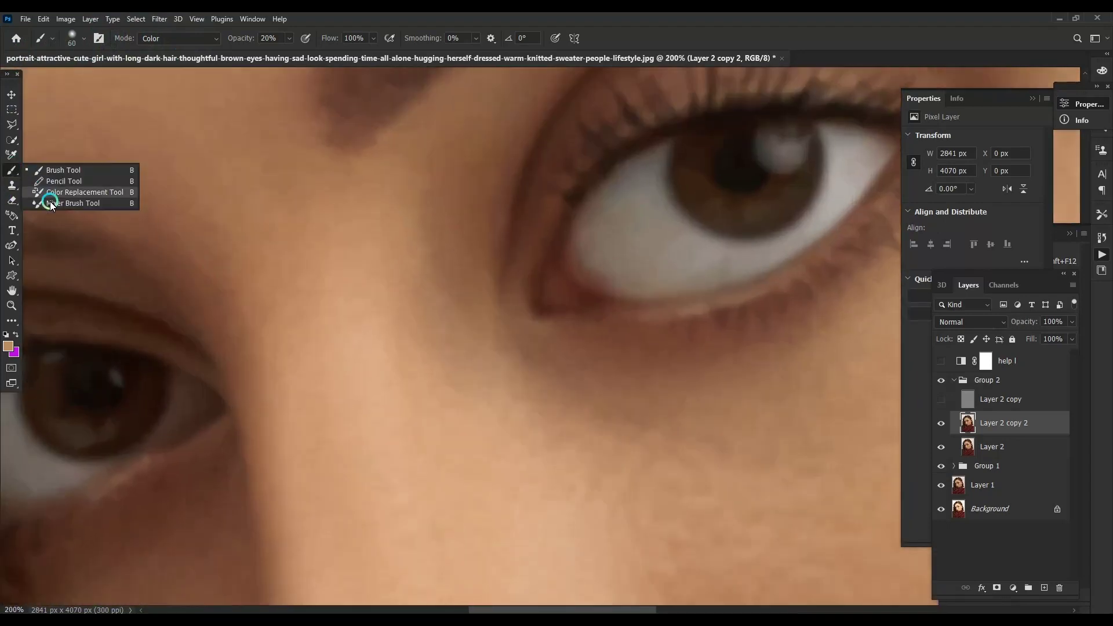
click(50, 203)
scroll(531, 297, down, 1)
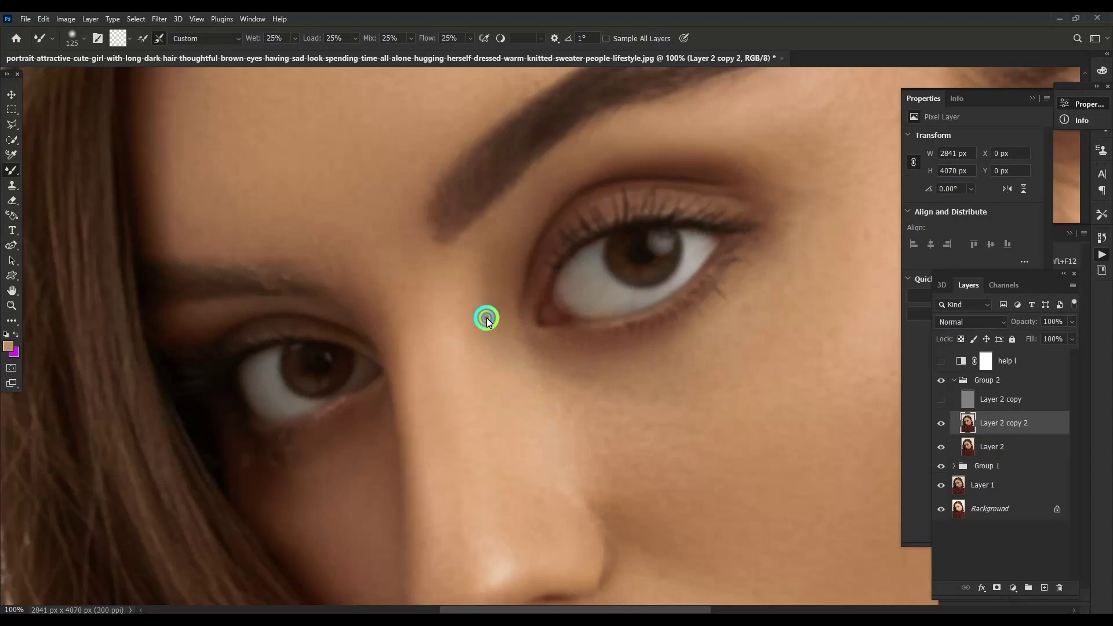
Toggle Group 2's visibility to compare the retouch before and after.
click(954, 381)
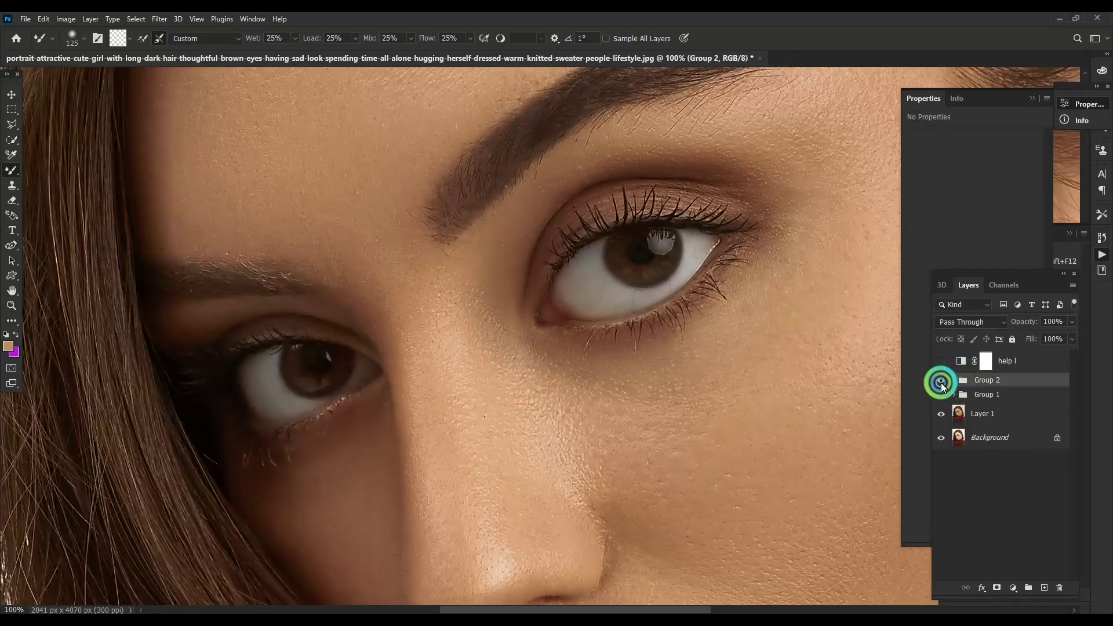
click(941, 381)
key(ctrl+minus)
key(ctrl+minus)
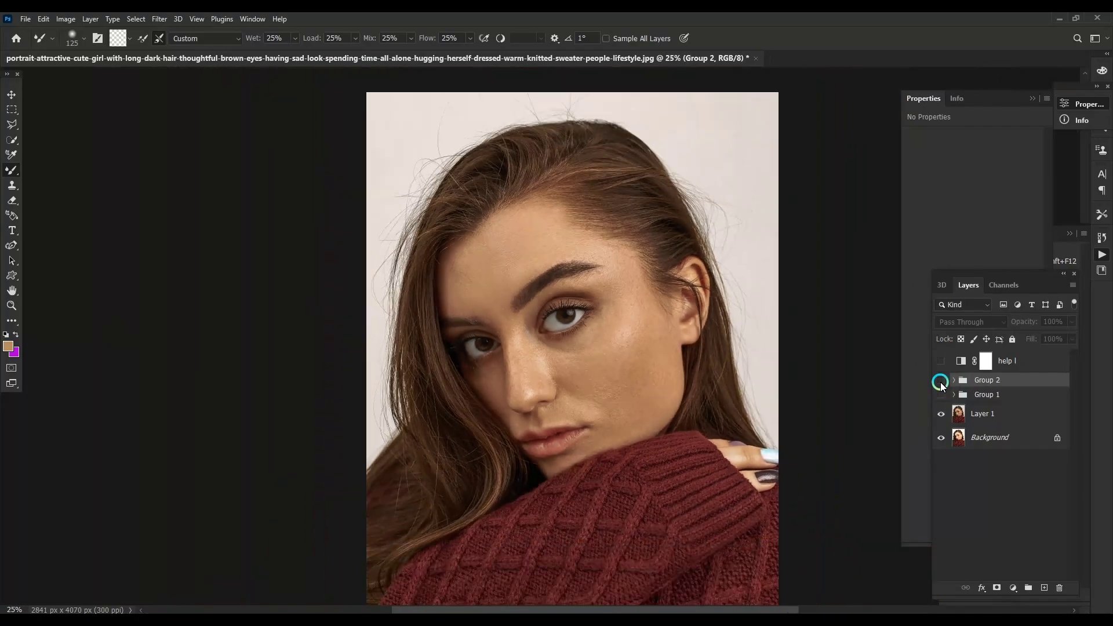
click(940, 381)
click(941, 381)
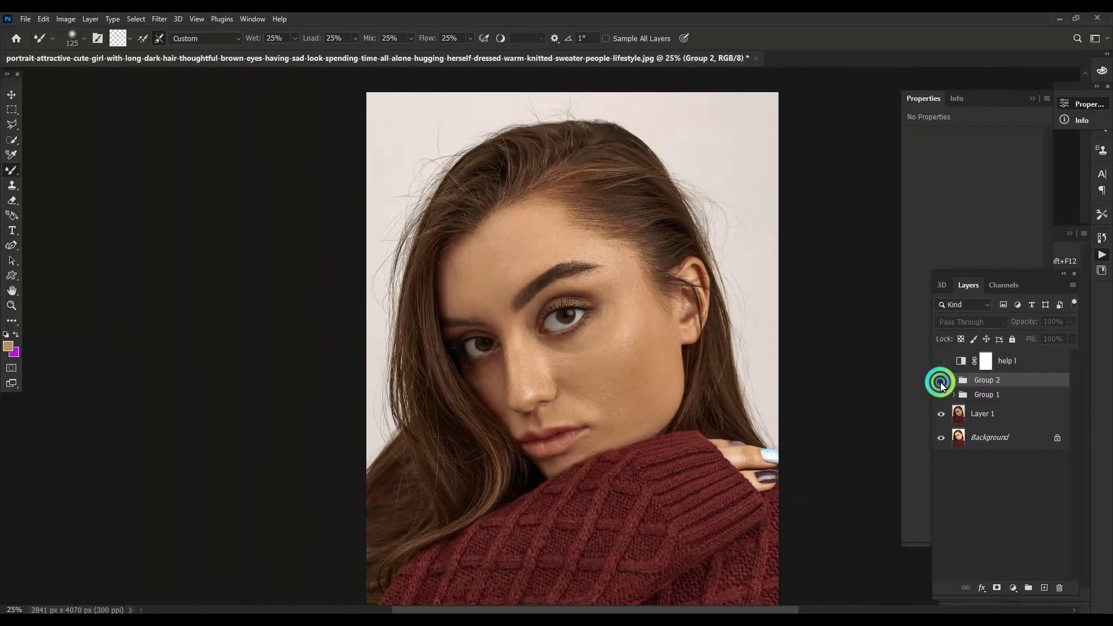
click(940, 381)
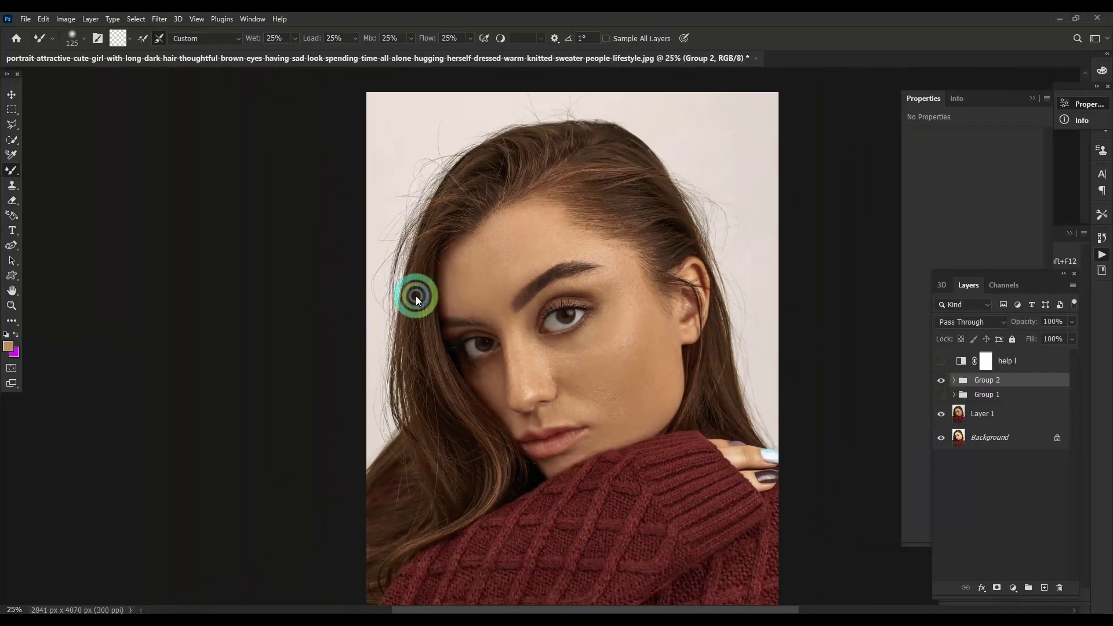
key(ctrl+plus)
key(ctrl+plus)
key(ctrl+plus)
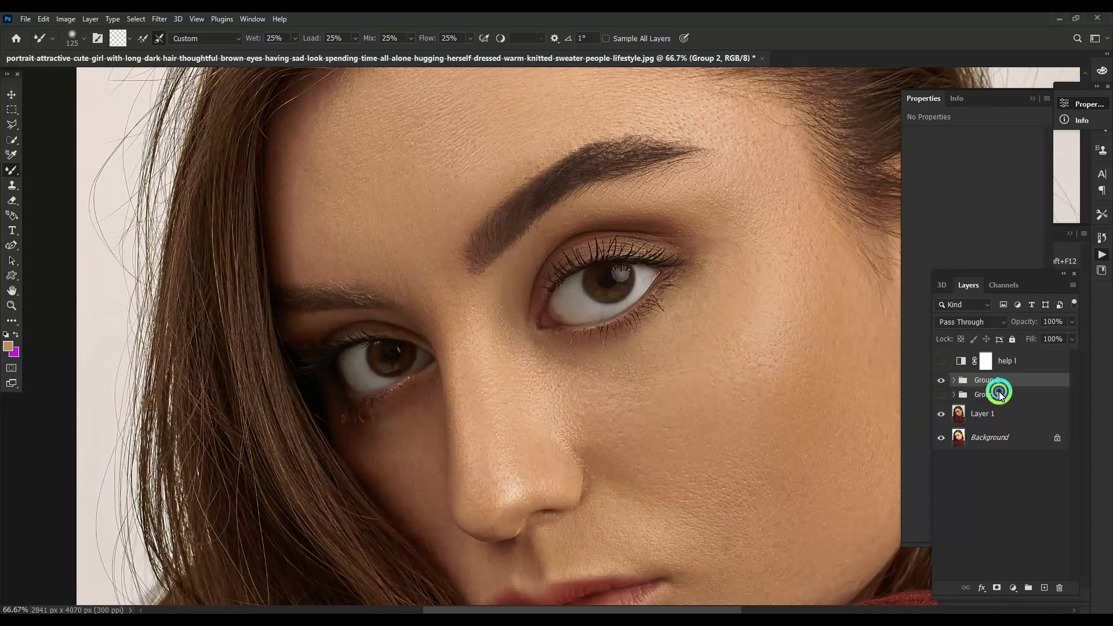
Group Group 1 and Group 2 into Group 3 and stamp visible layers into Layer 3.
shift+click(1000, 394)
key(ctrl+g)
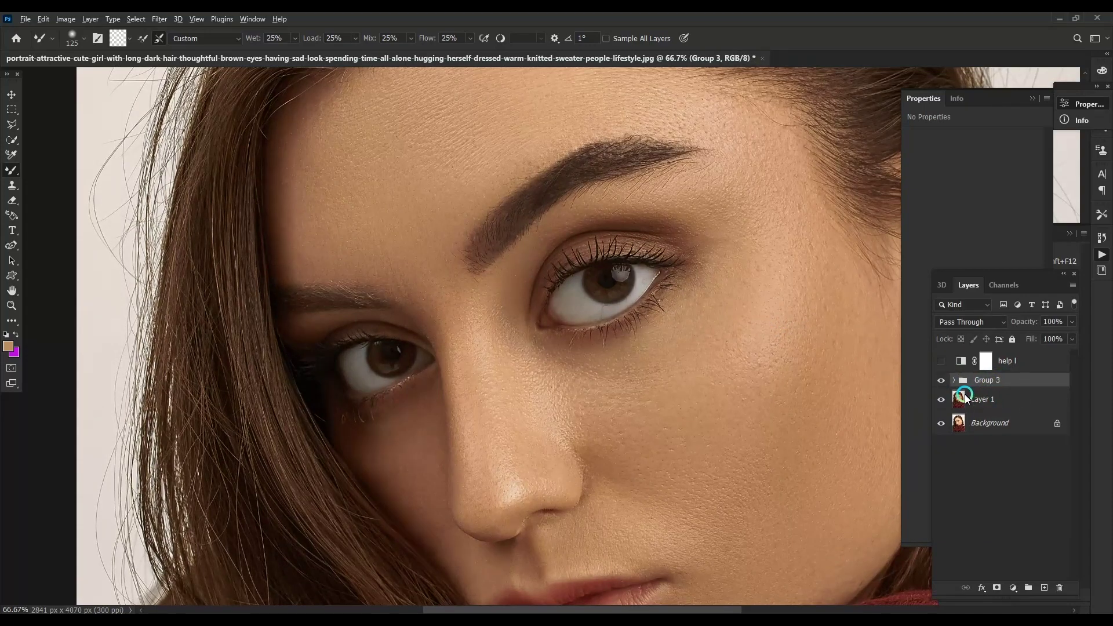
key(ctrl+shift+alt+e)
Hide Group 3 and set Layer 3 copy's blend mode to Multiply.
click(937, 408)
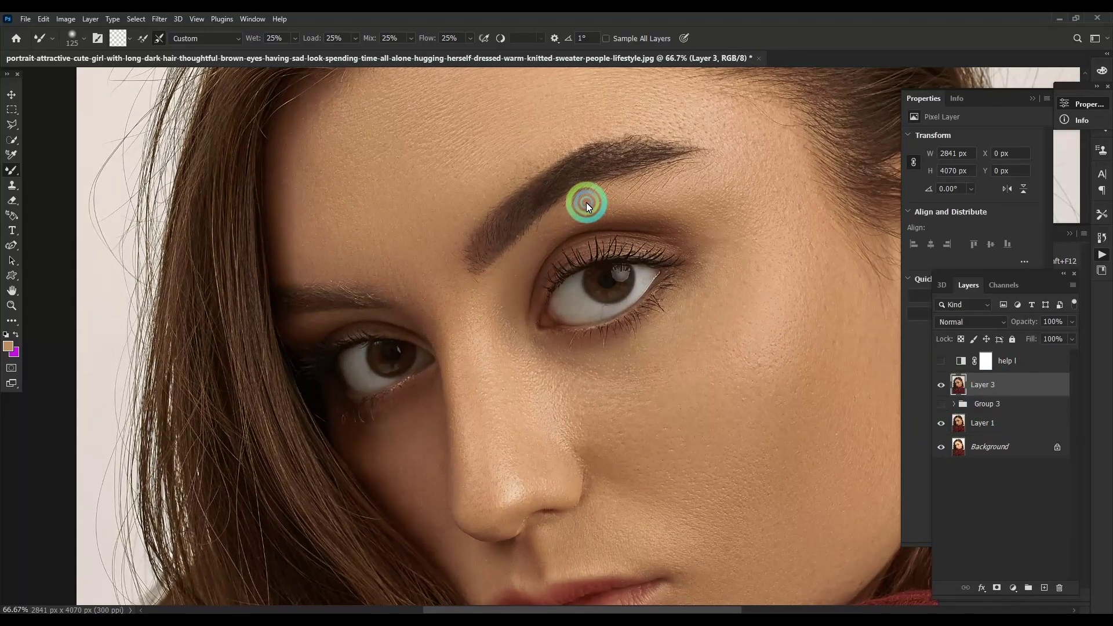
drag(586, 204, 557, 467)
drag(667, 290, 608, 396)
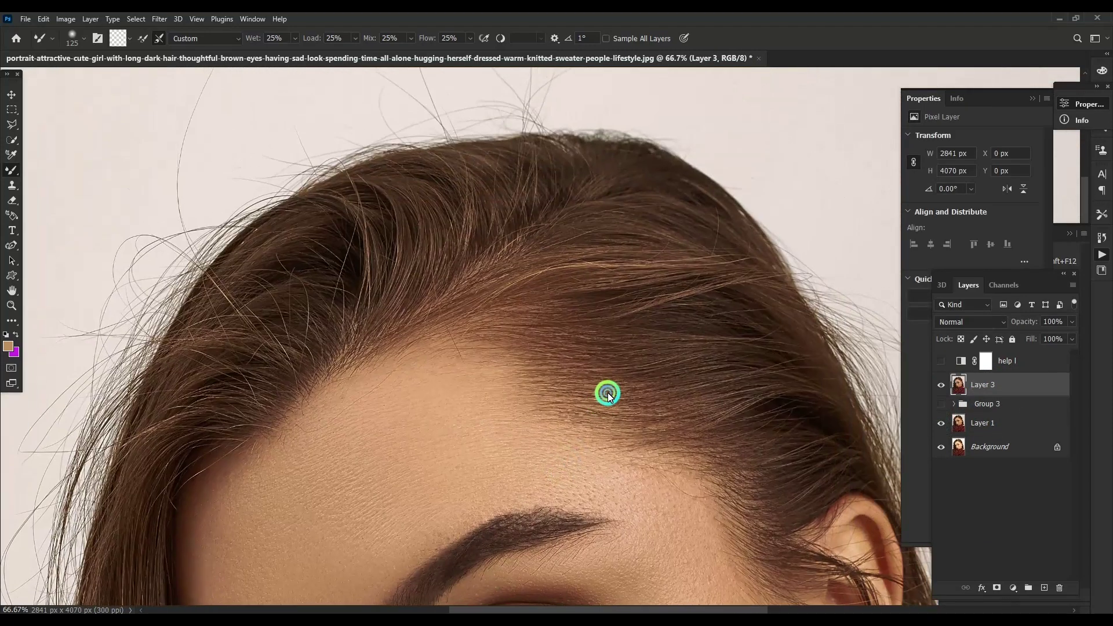
click(957, 322)
click(984, 360)
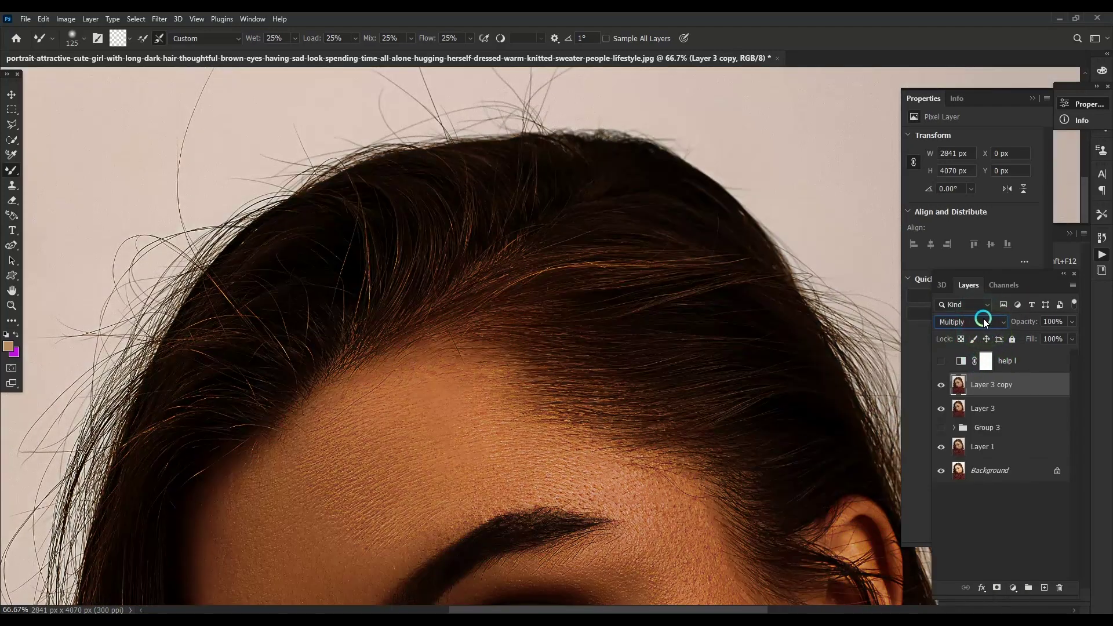
In Blending Options, drag the Underlying Layer white slider left to exclude the brightest tones.
right_click(997, 392)
right_click(994, 385)
click(927, 258)
drag(932, 364, 740, 379)
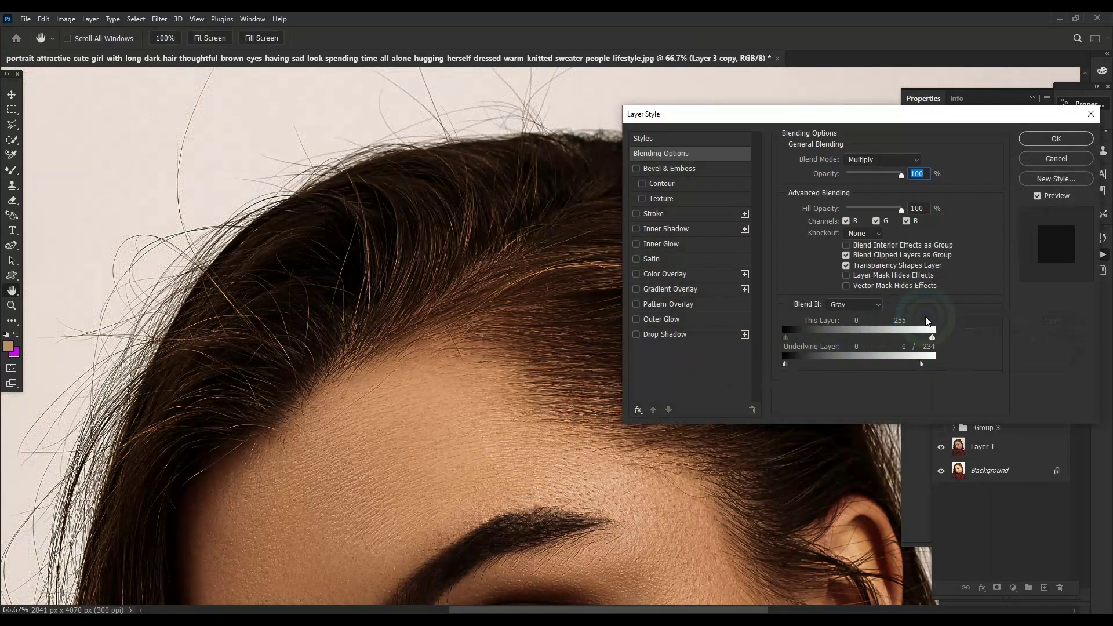
key(Return)
Add a black layer mask hiding the darkening and reset the paint colours.
alt+click(997, 587)
key(d)
key(b)
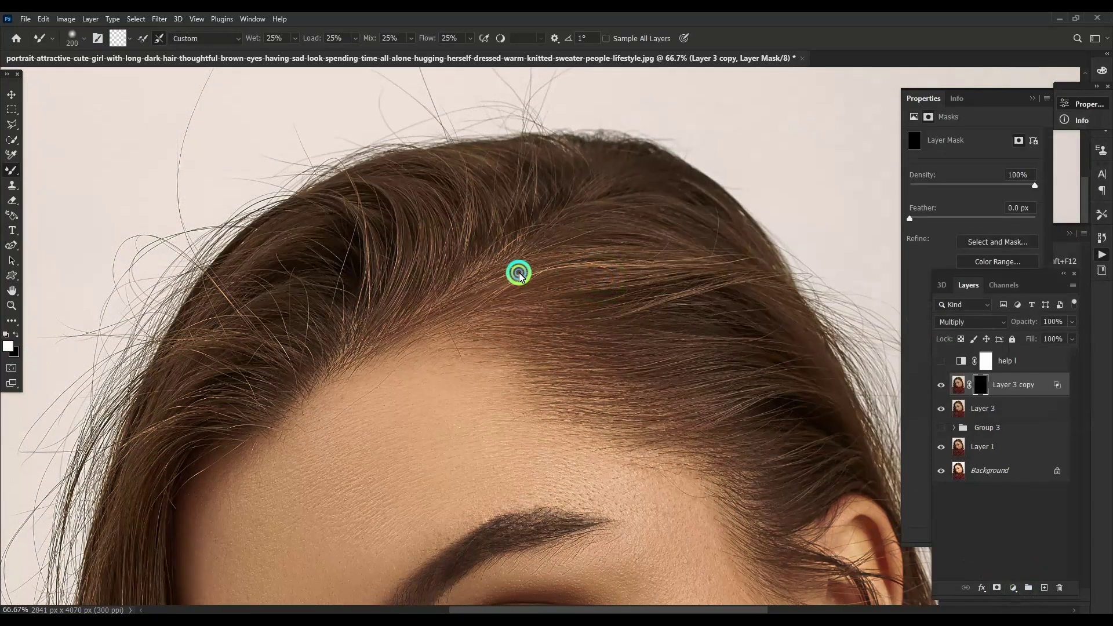
Use a full-opacity brush to paint the mask over the top and left-side hair.
right_click(13, 170)
click(55, 170)
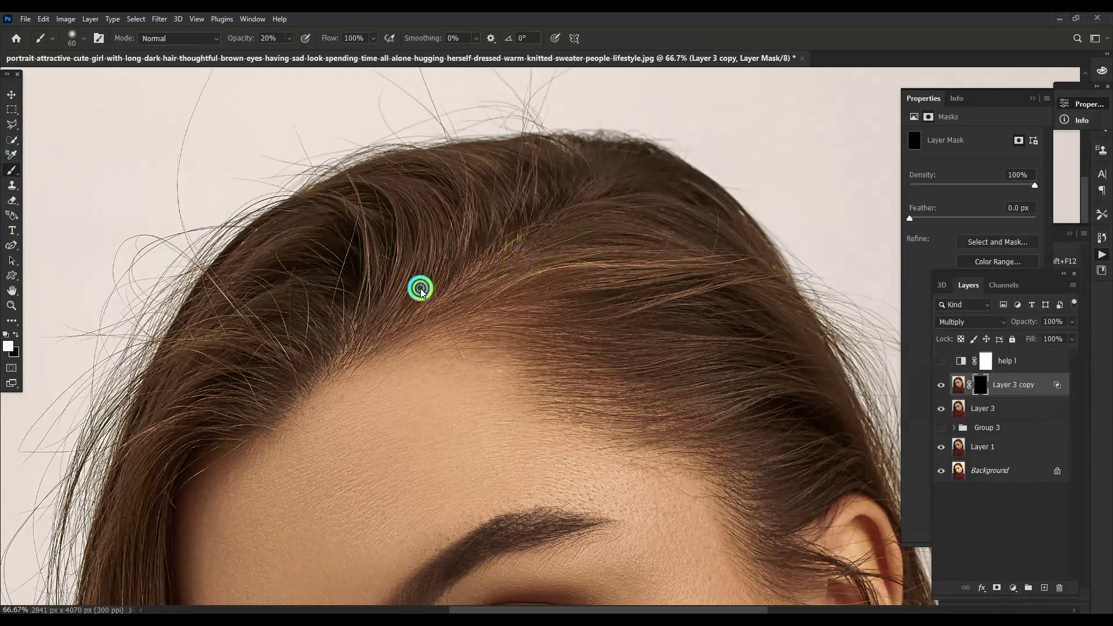
key(0)
mouse_move(480, 281)
mouse_down()
mouse_move(589, 267)
mouse_move(492, 191)
mouse_move(279, 243)
mouse_move(498, 168)
mouse_move(480, 238)
mouse_move(258, 360)
mouse_move(504, 318)
mouse_move(615, 384)
mouse_move(698, 398)
mouse_move(790, 497)
mouse_move(835, 464)
mouse_move(807, 366)
mouse_move(626, 224)
mouse_move(696, 385)
mouse_move(703, 248)
mouse_move(258, 297)
mouse_move(251, 241)
mouse_move(119, 524)
mouse_move(180, 463)
mouse_up()
drag(261, 400, 461, 228)
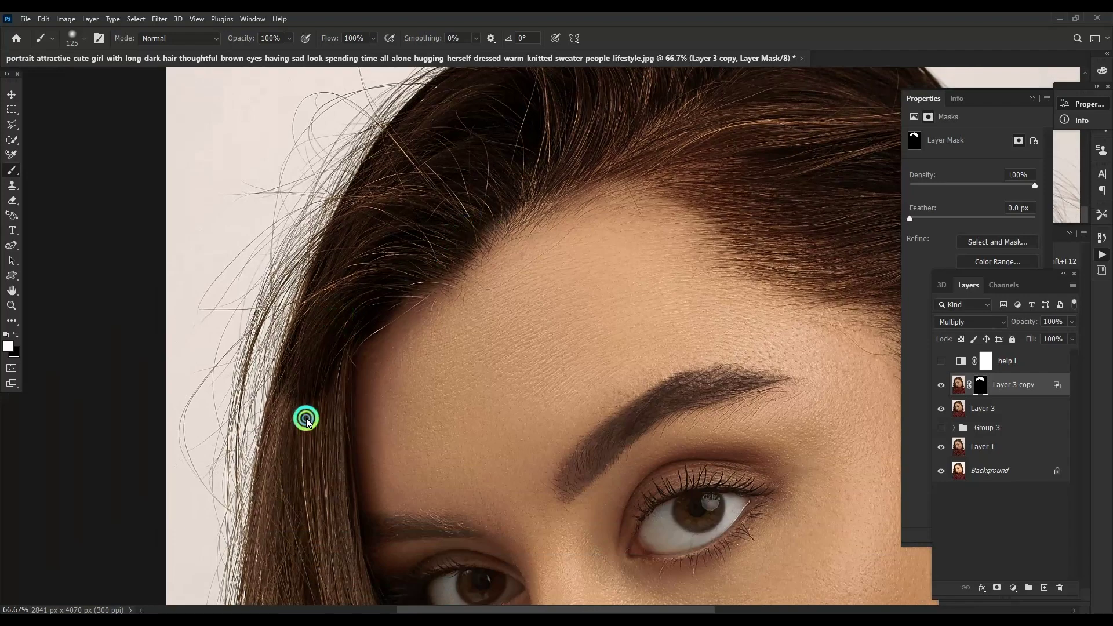
mouse_move(303, 417)
mouse_down()
mouse_move(285, 502)
mouse_move(356, 165)
mouse_move(340, 196)
mouse_move(336, 475)
mouse_move(345, 291)
mouse_move(434, 559)
mouse_move(527, 524)
mouse_move(524, 427)
mouse_move(393, 227)
mouse_move(507, 247)
mouse_up()
key(bracketright)
key(bracketright)
key(bracketright)
key(bracketleft)
key(bracketleft)
key(bracketleft)
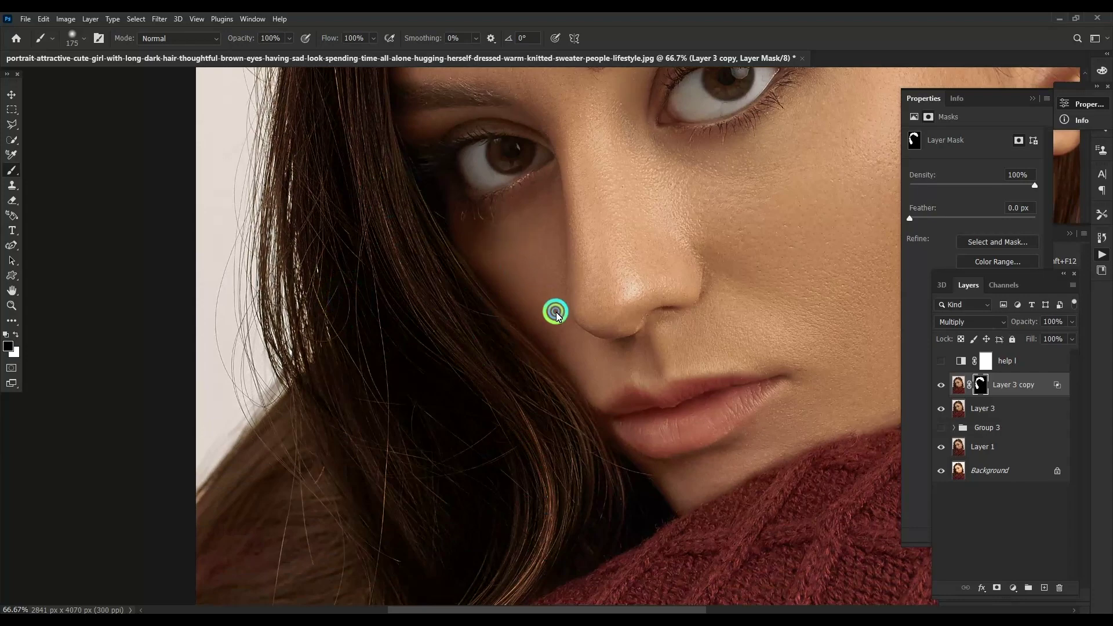
Paint white on the mask over the lower-left hair near the sweater.
key(x)
scroll(507, 216, down, 5)
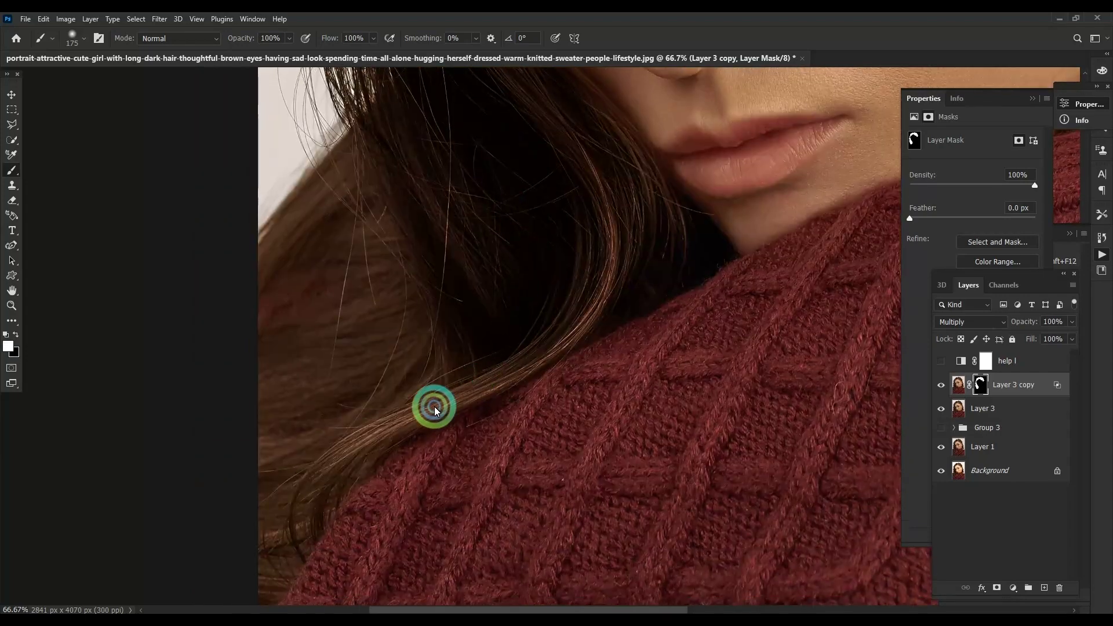
mouse_move(433, 403)
mouse_down()
mouse_move(355, 378)
mouse_move(224, 464)
mouse_move(268, 480)
mouse_up()
scroll(319, 475, up, 5)
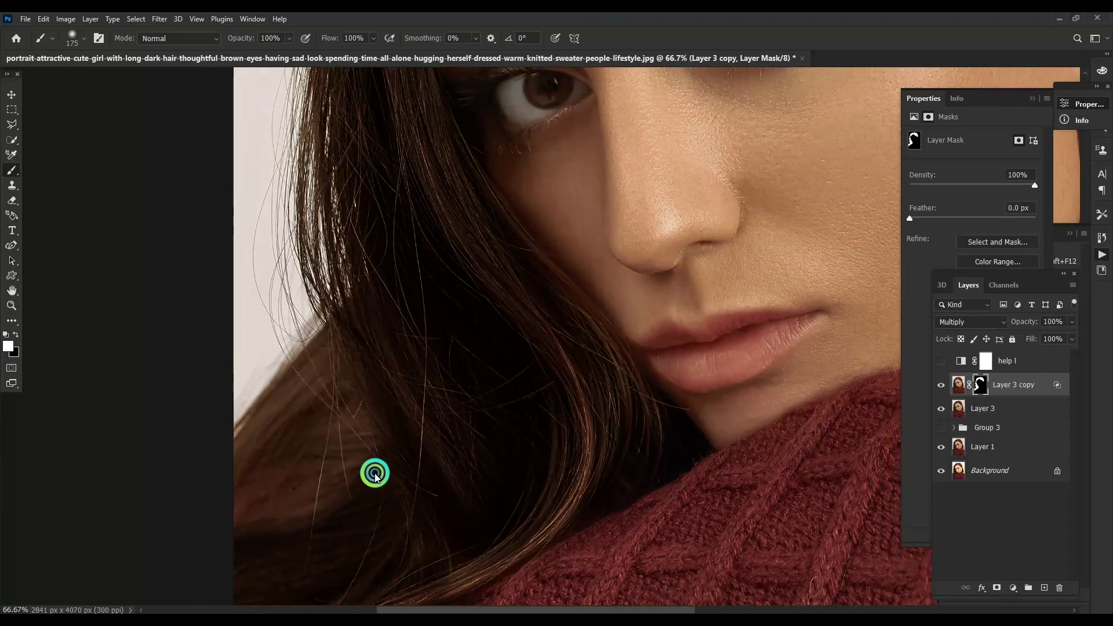
key(bracketright)
drag(357, 487, 386, 428)
key(bracketleft)
key(bracketleft)
key(bracketleft)
scroll(465, 331, down, 1)
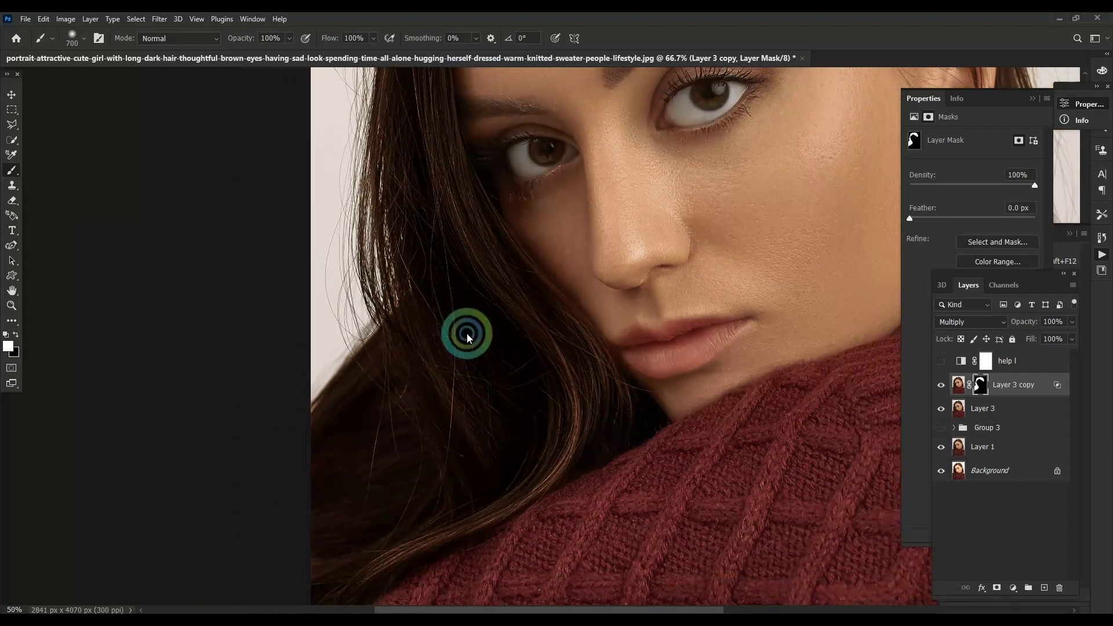
scroll(666, 162, down, 1)
scroll(617, 368, down, 1)
scroll(648, 310, down, 2)
scroll(647, 310, up, 1)
key(bracketleft)
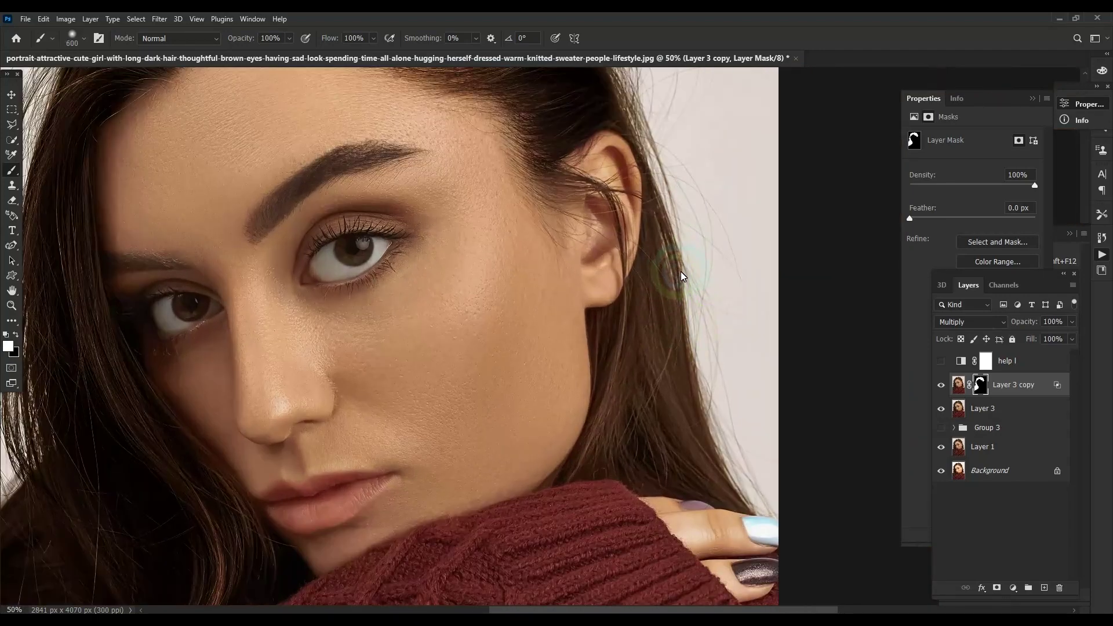
Paint the mask along the hair from behind the ear down to the shoulder.
drag(651, 226, 615, 469)
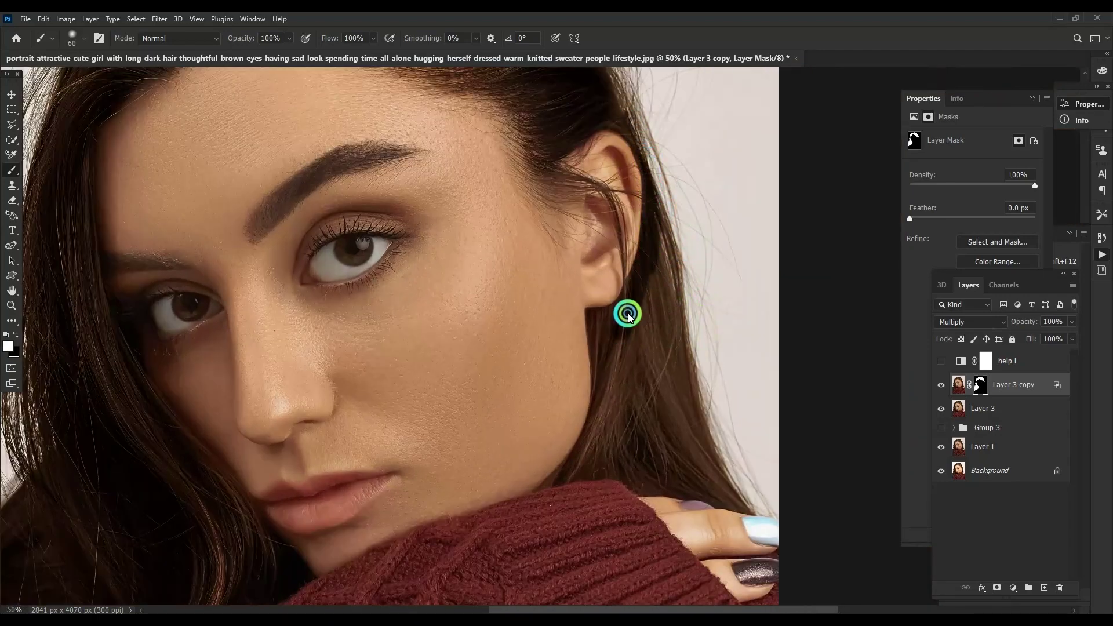
key(bracketright)
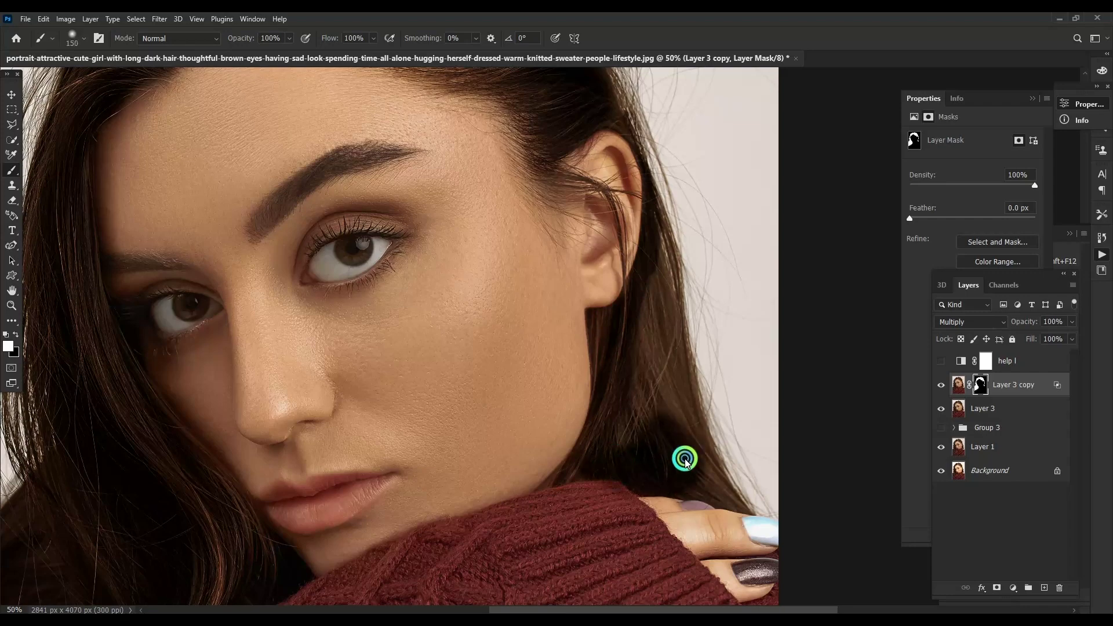
drag(615, 468, 664, 242)
key(bracketleft)
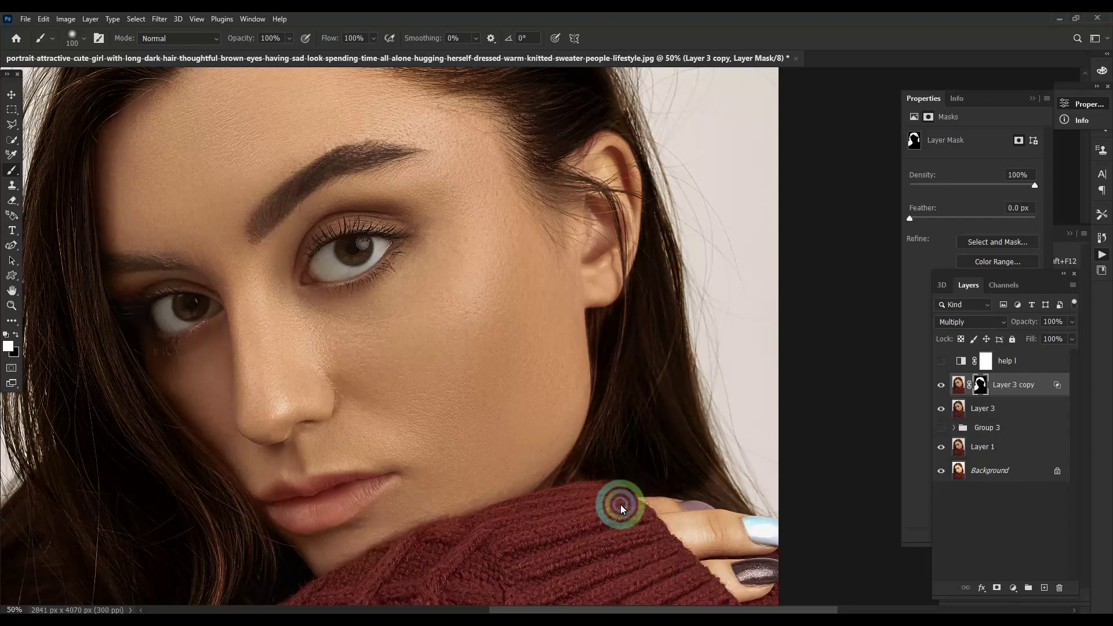
key(x)
drag(609, 351, 726, 493)
key(x)
scroll(765, 387, up, 4)
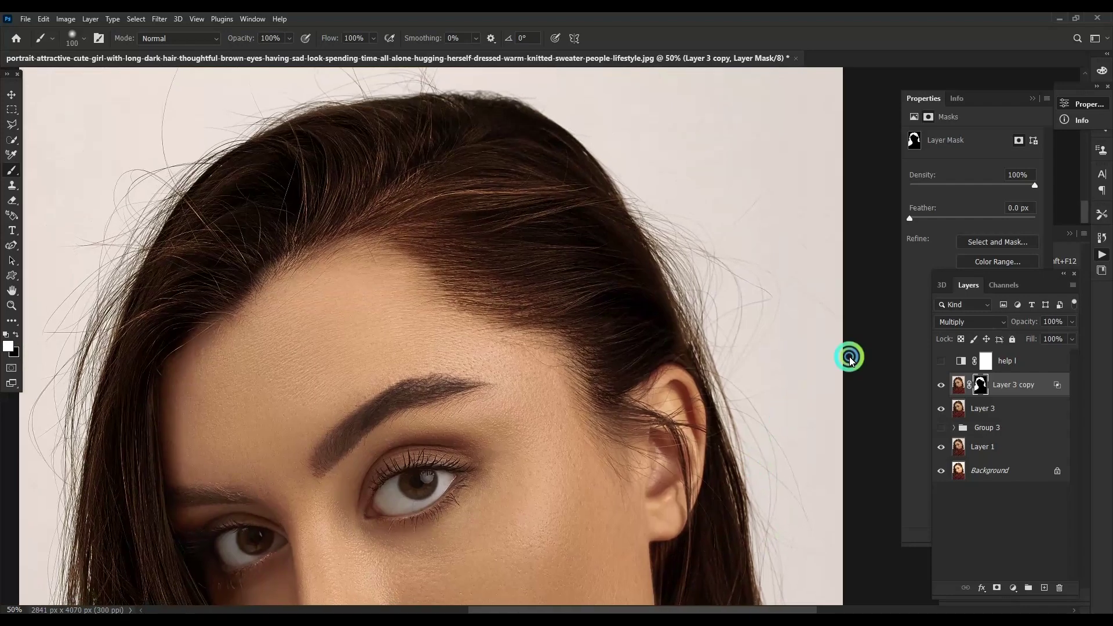
Lower Layer 3 copy's opacity to 70% and compare the image with and without it.
key(ctrl+minus)
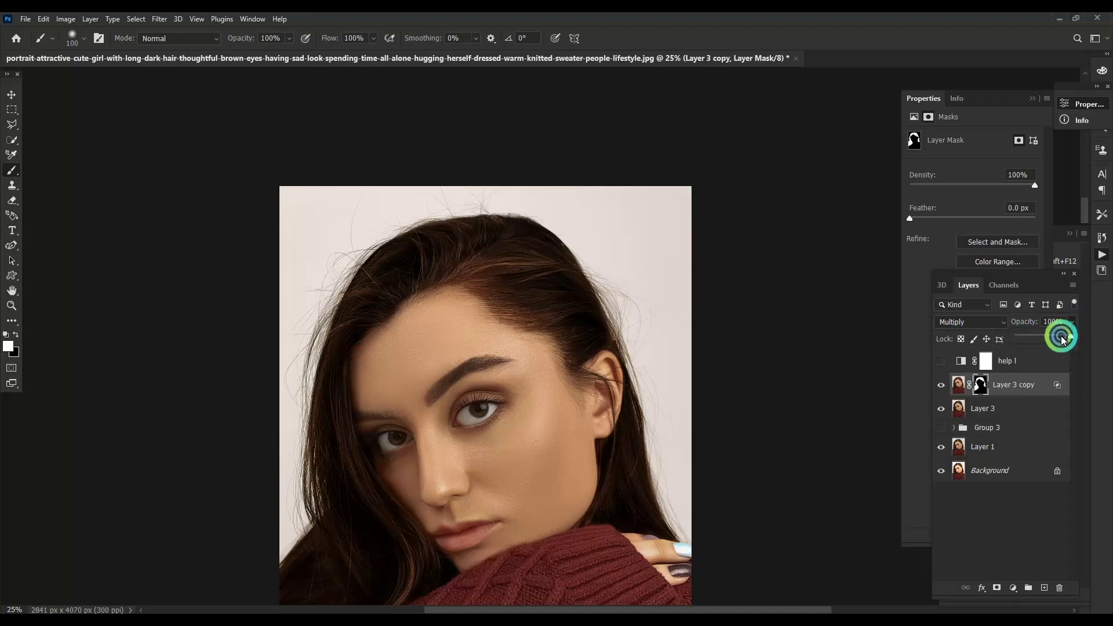
drag(1063, 339, 1054, 338)
key(ctrl+plus)
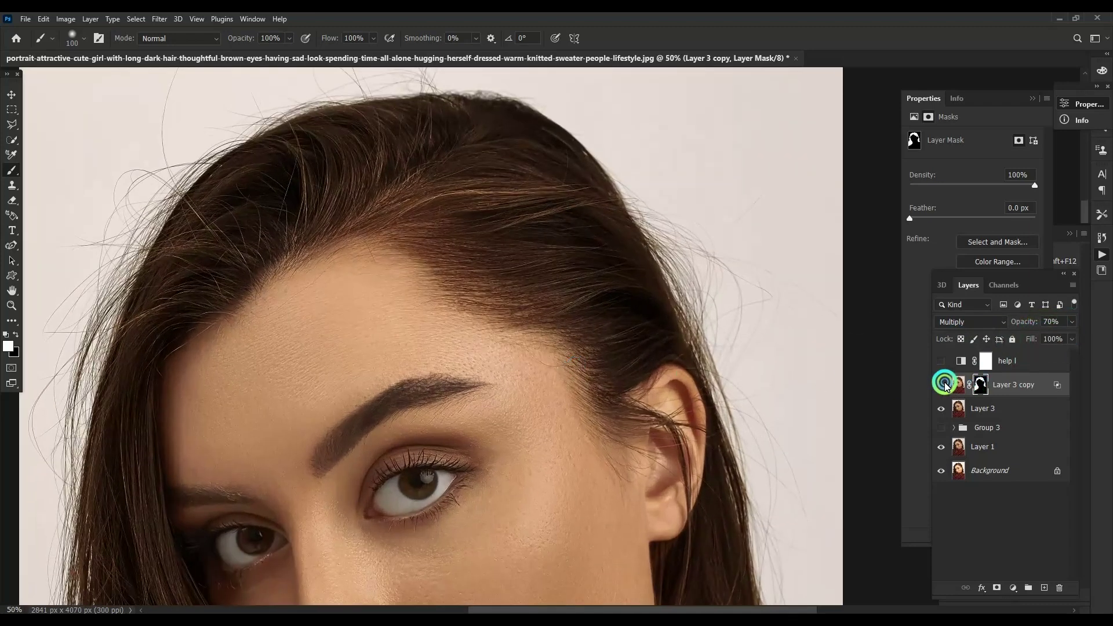
click(945, 385)
click(945, 385)
Merge the darkening down, duplicate Layer 3 twice, and brighten the copy with Levels white input 211.
key(Delete)
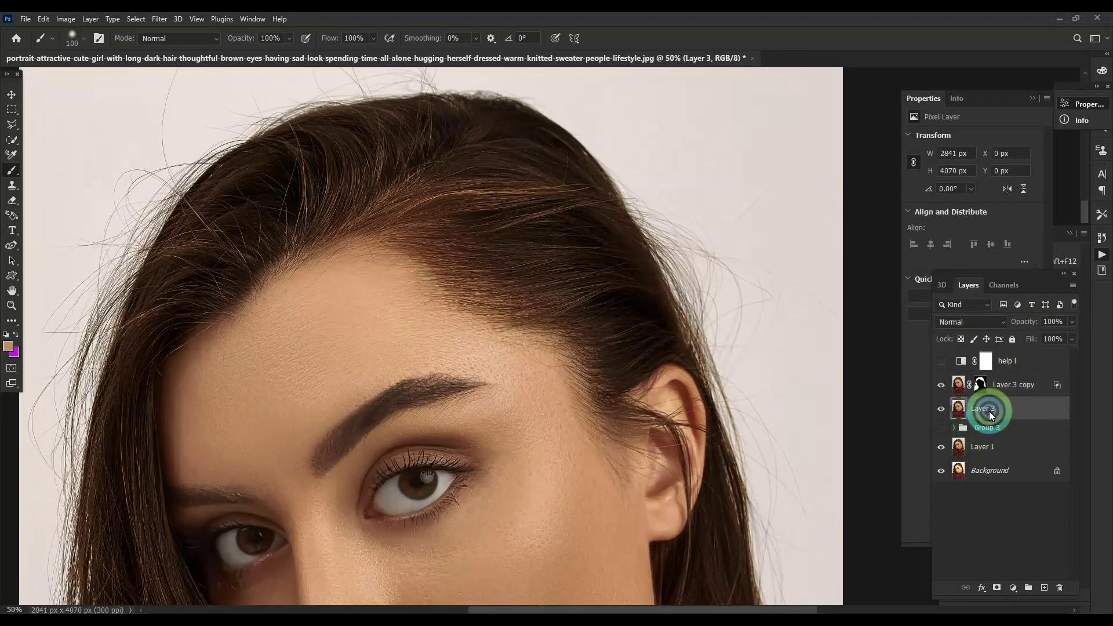
key(ctrl+j)
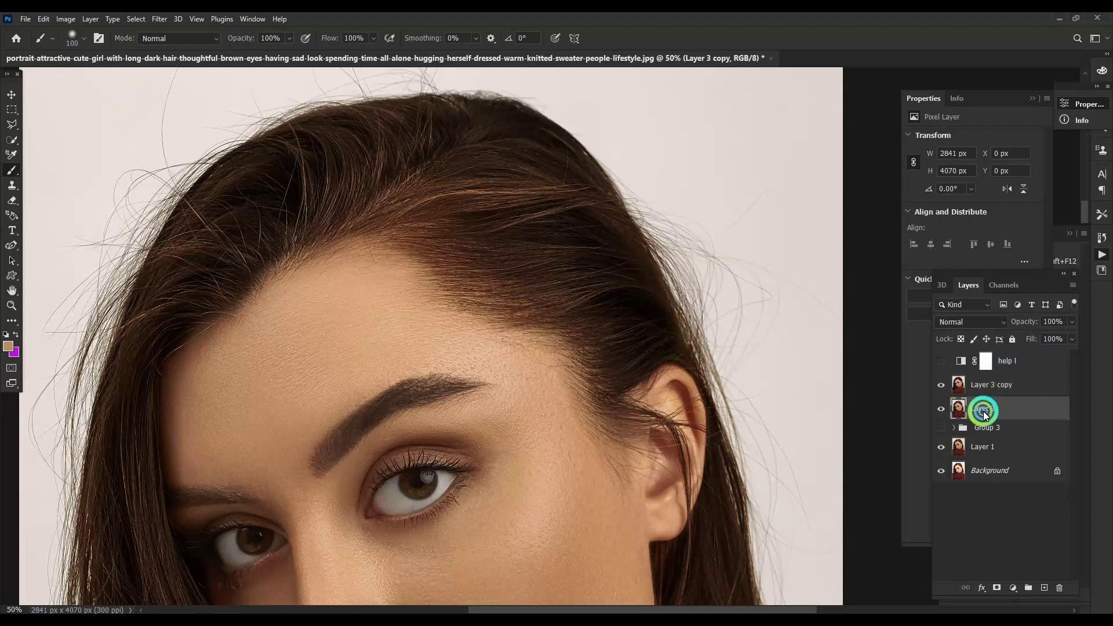
key(ctrl+j)
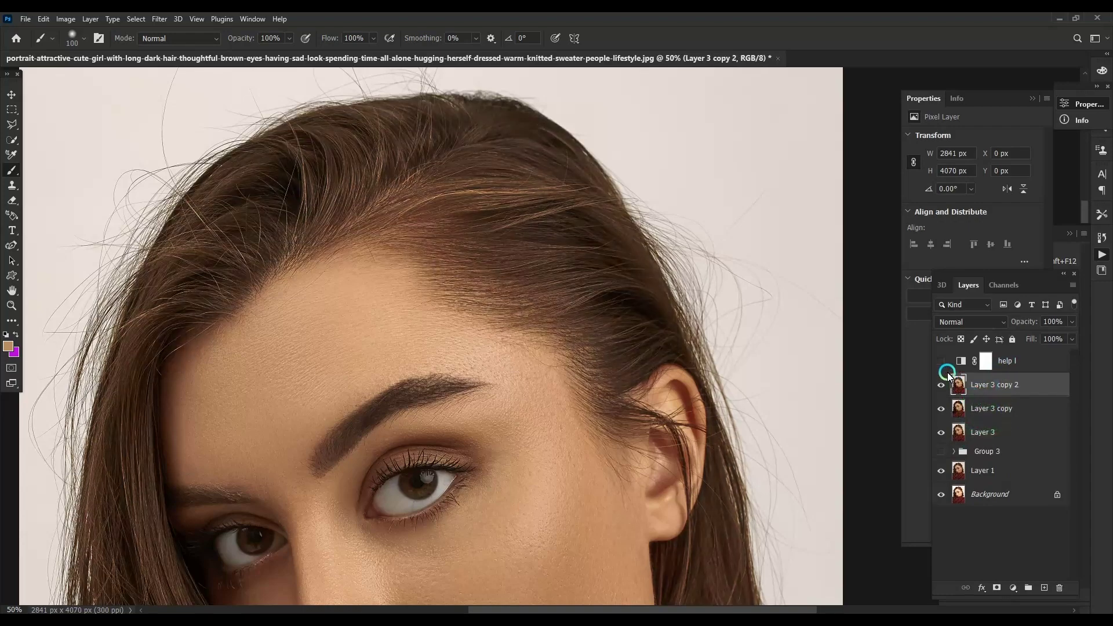
key(ctrl+l)
drag(955, 170, 932, 170)
click(1006, 63)
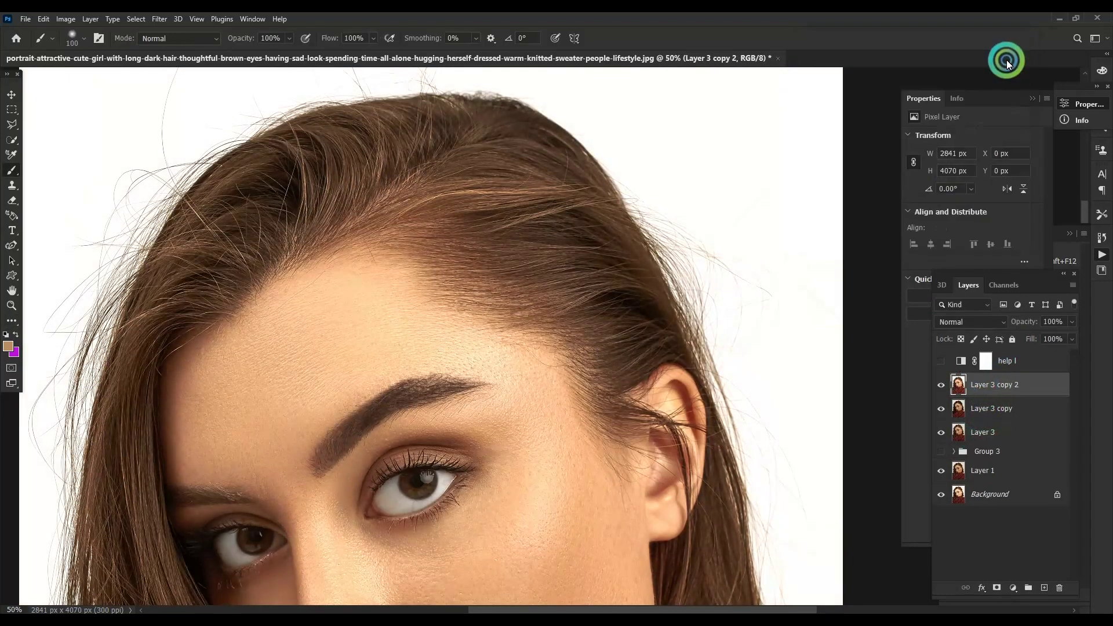
Split the Underlying Layer black slider to favour lighter tones, then add a hiding black mask.
right_click(997, 391)
click(869, 123)
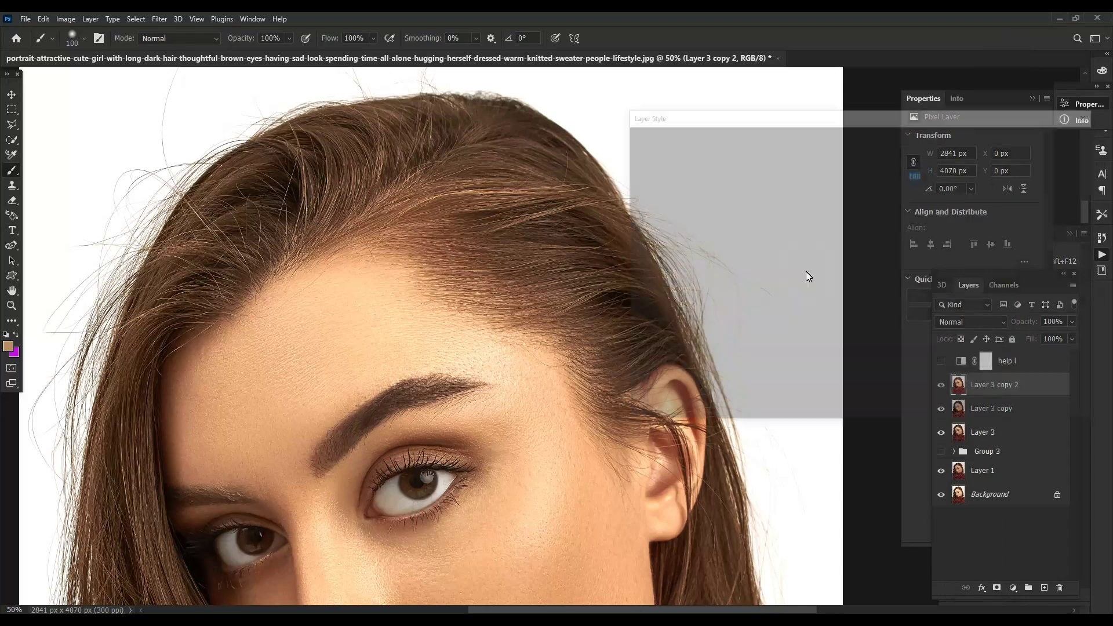
mouse_move(802, 360)
mouse_down()
mouse_move(842, 360)
mouse_move(786, 364)
mouse_up()
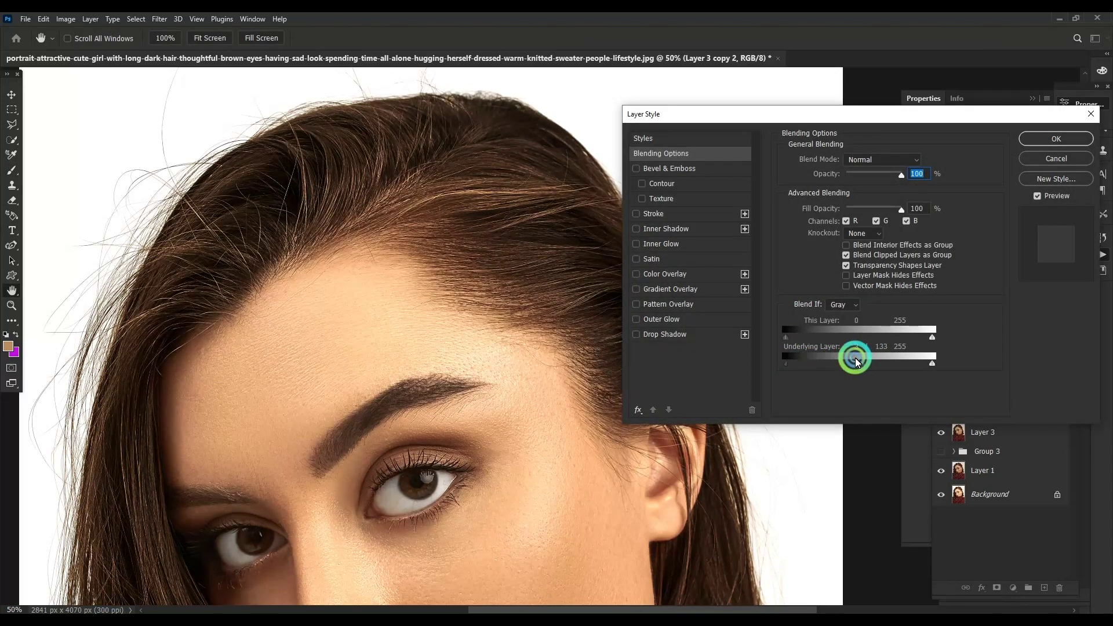
key(Return)
alt+click(1002, 589)
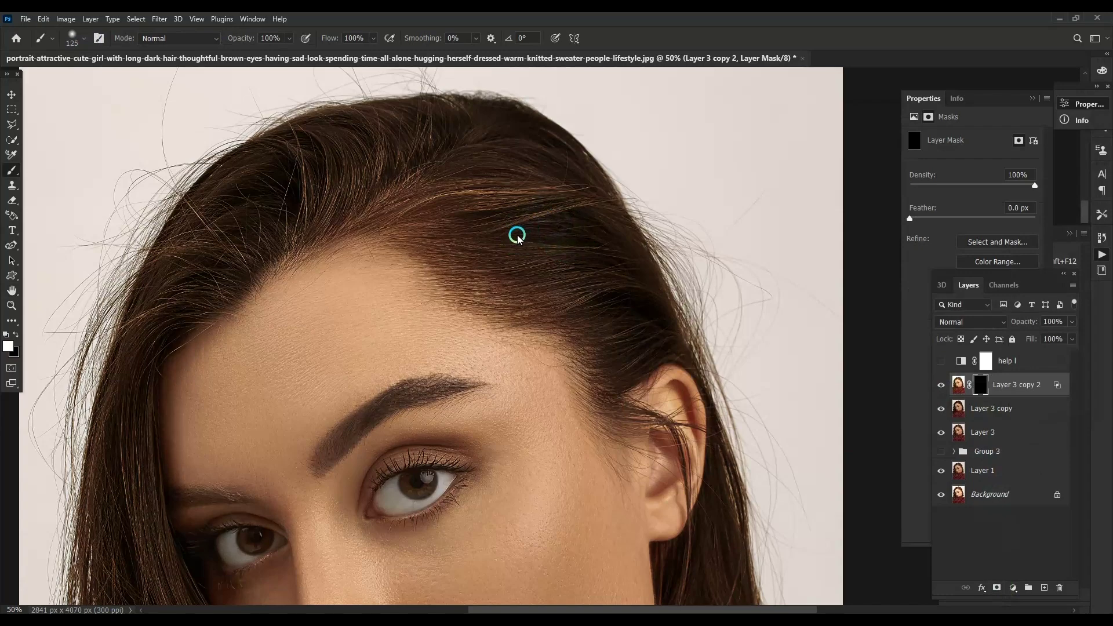
Paint white on the mask along the hairline to reveal the lightening.
key(bracketleft)
key(bracketleft)
key(bracketleft)
drag(552, 250, 350, 148)
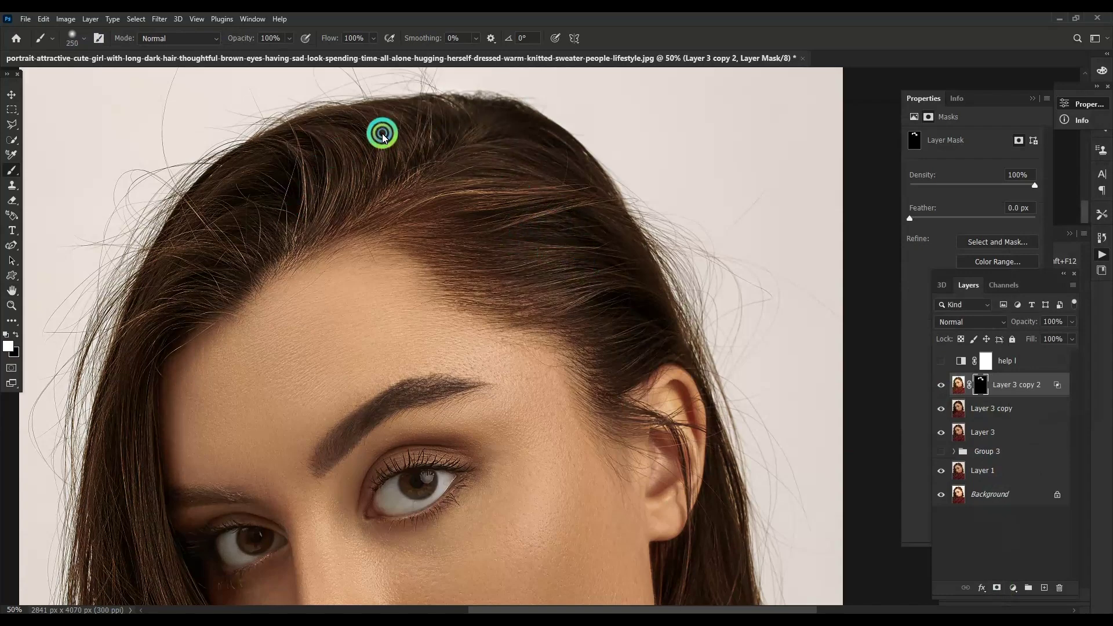
scroll(350, 148, left, 3)
scroll(326, 174, down, 3)
scroll(363, 266, down, 3)
scroll(401, 327, down, 3)
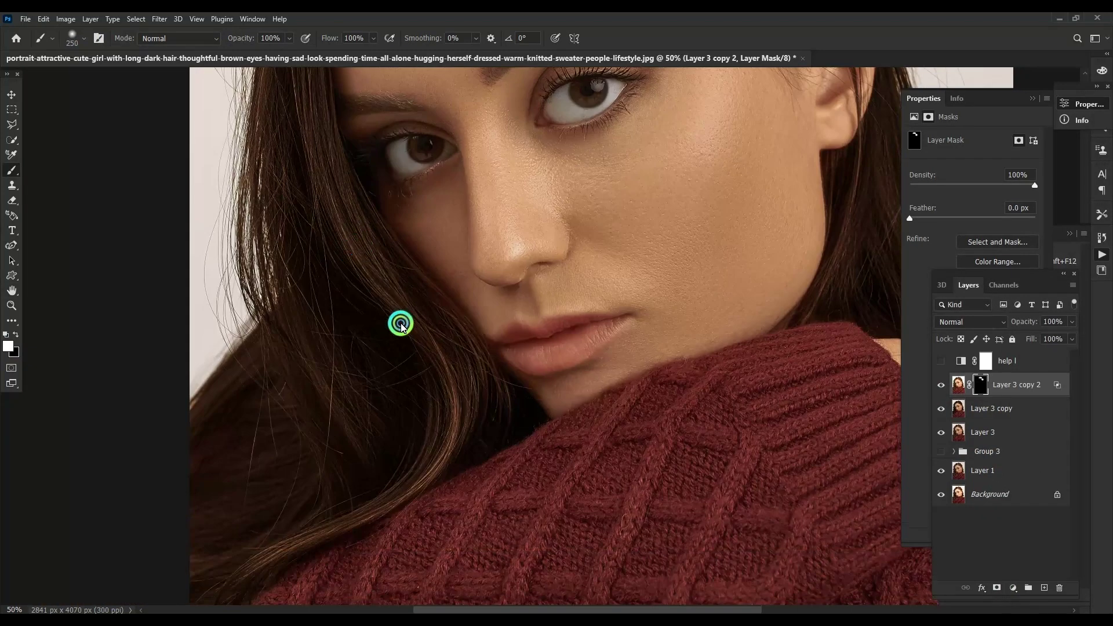
key(ctrl+minus)
mouse_move(348, 404)
mouse_down()
mouse_move(376, 226)
mouse_move(455, 164)
mouse_up()
scroll(638, 202, right, 2)
key(ctrl+minus)
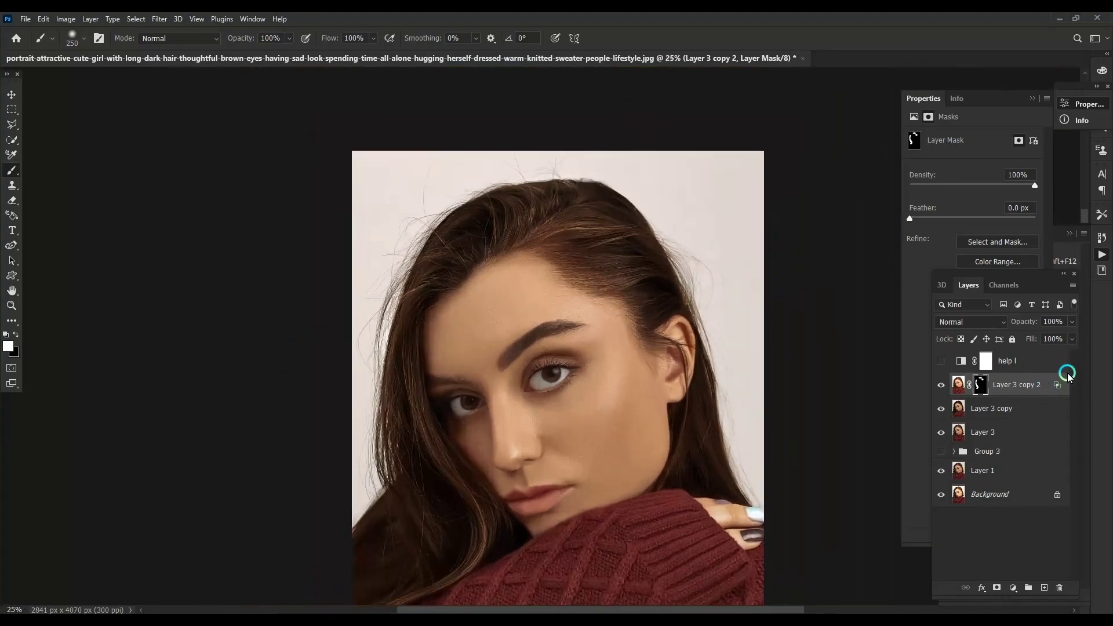
Merge the lightening and darkening layers down into Layer 3 copy 2.
shift+click(997, 406)
key(ctrl+e)
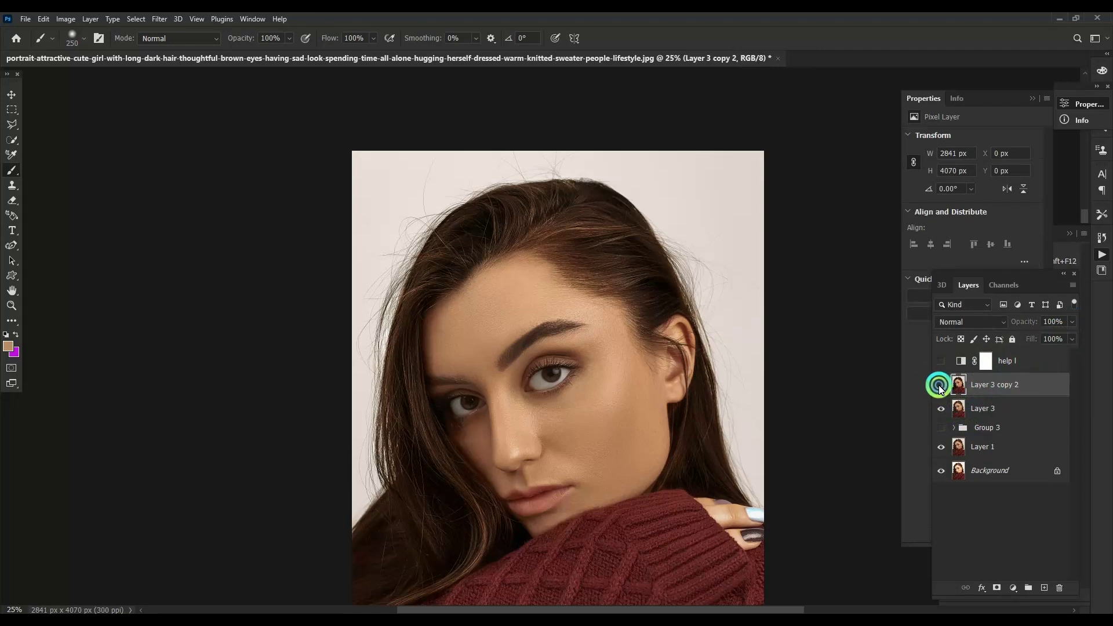
click(940, 386)
click(939, 386)
key(ctrl+plus)
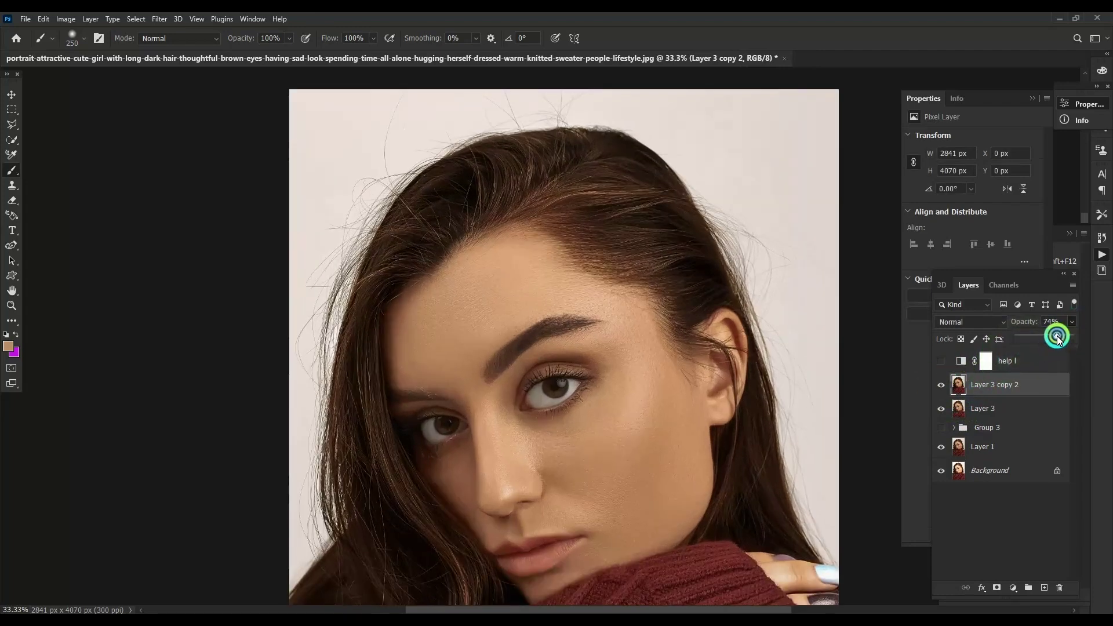
shift+click(1000, 409)
key(ctrl+e)
key(ctrl+plus)
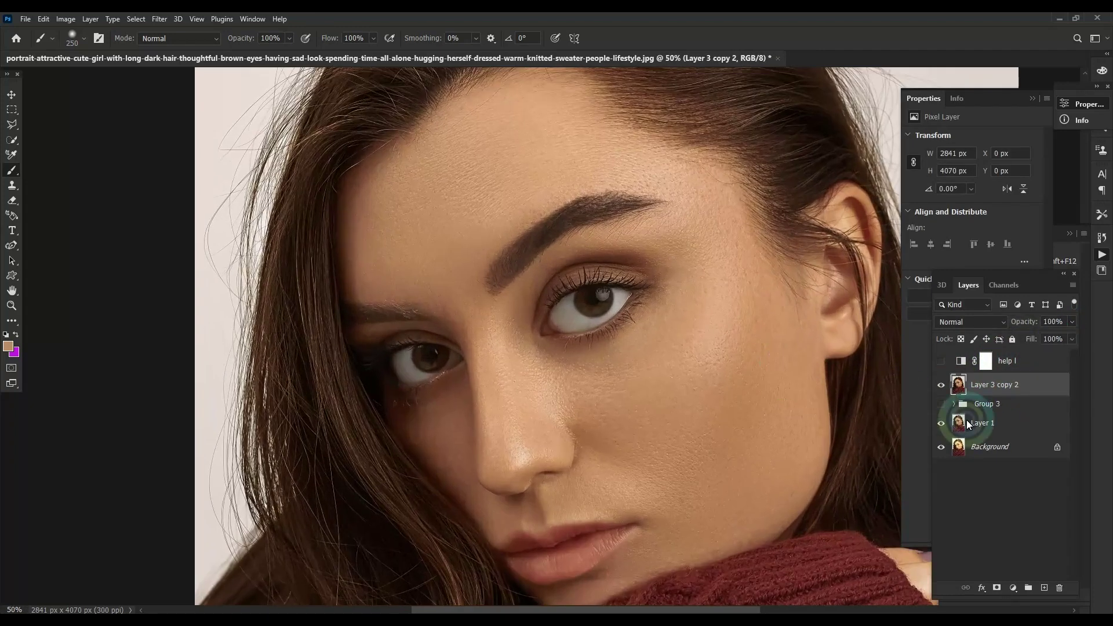
Set the new Layer 3 copy 3 to Screen blend mode.
drag(774, 404, 678, 405)
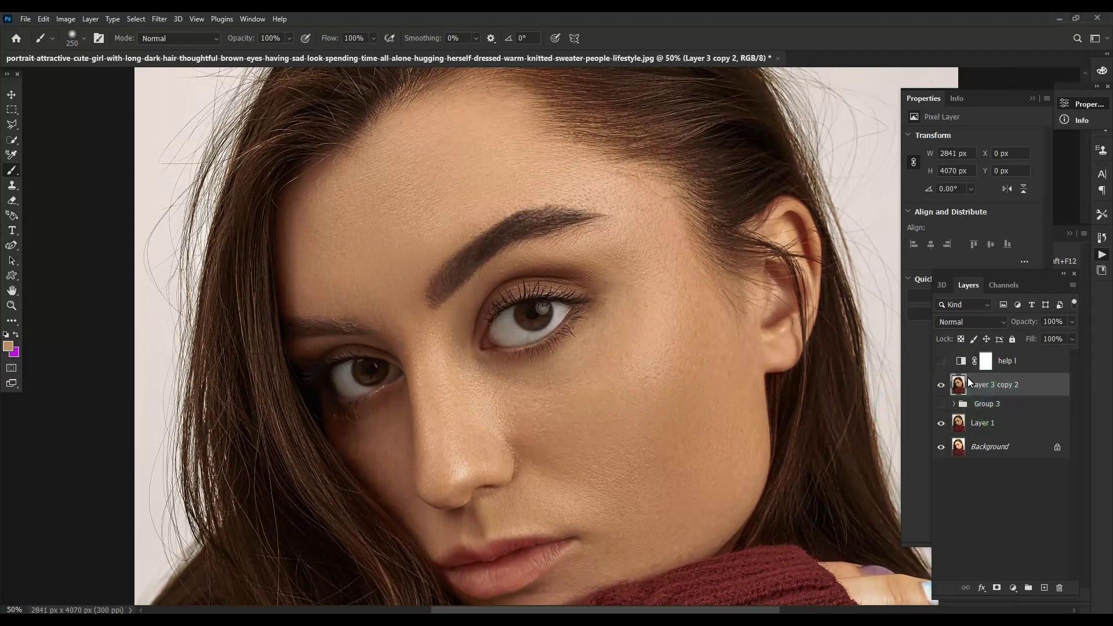
click(967, 322)
click(956, 399)
In Blending Options, split the Underlying Layer black slider to 132/234.
right_click(986, 385)
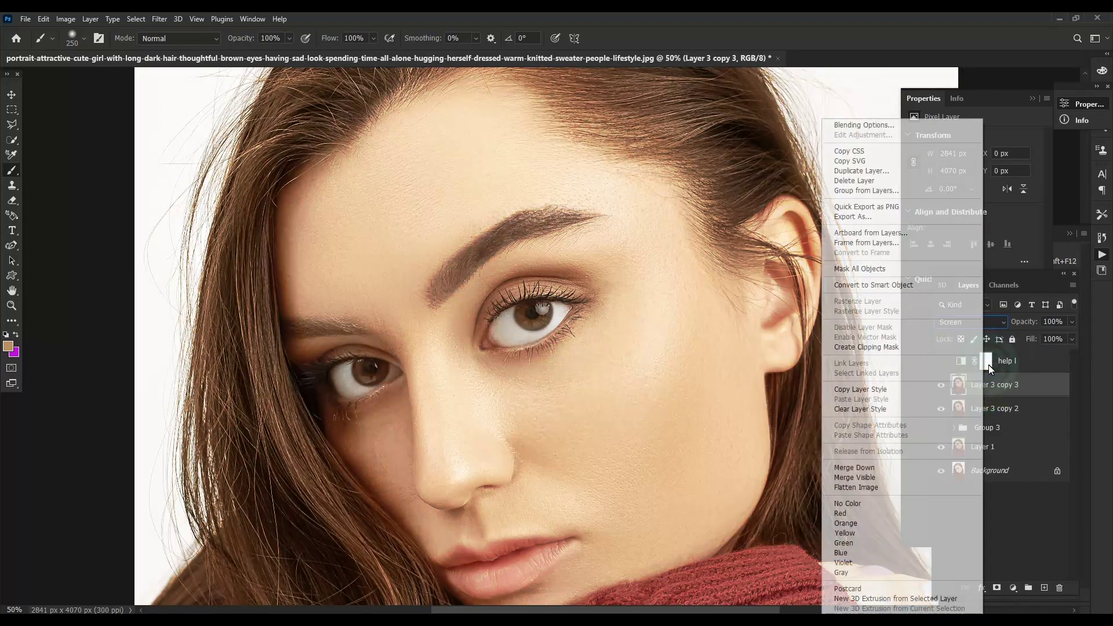
click(851, 134)
drag(785, 363, 873, 356)
drag(510, 339, 360, 366)
drag(870, 363, 913, 362)
click(1044, 139)
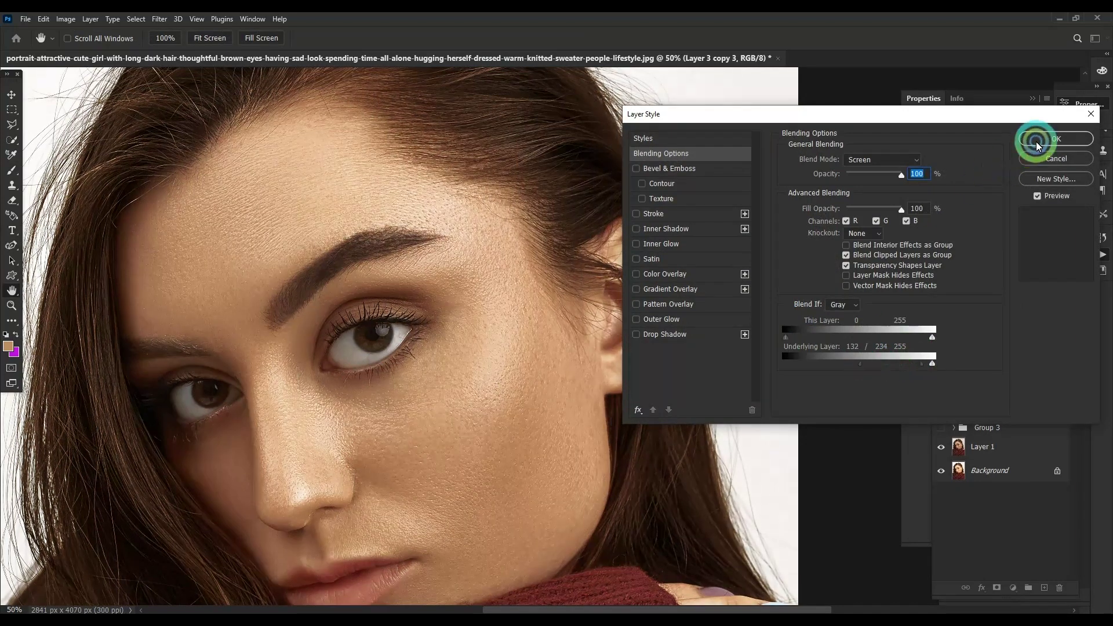
Add a black mask and paint highlights on the cheekbone and brow bone.
alt+click(998, 586)
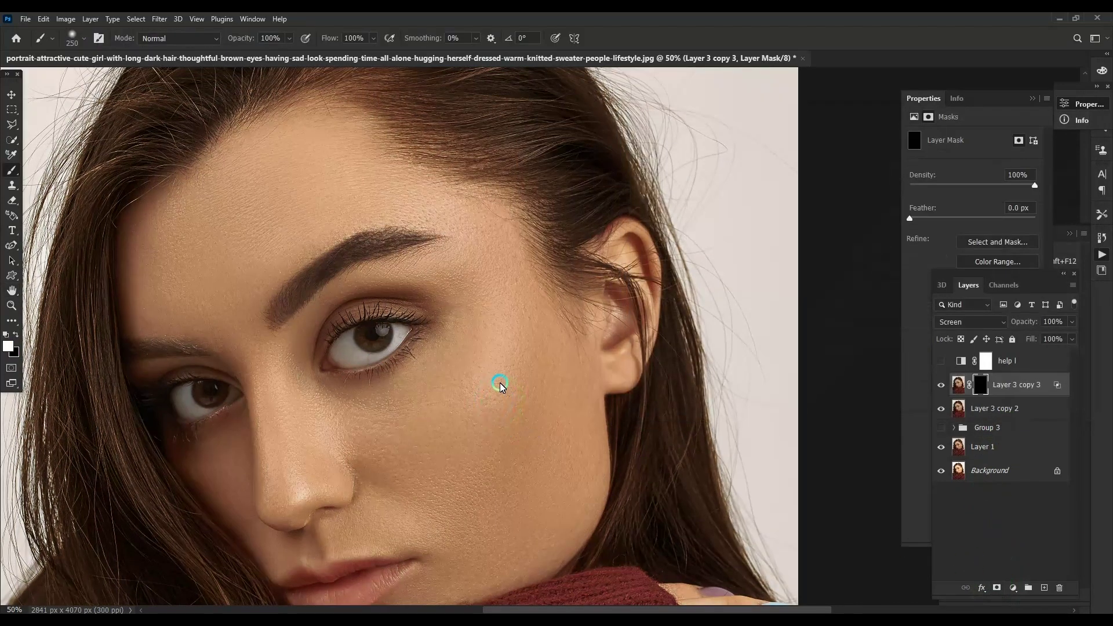
key(bracketleft)
drag(509, 319, 490, 405)
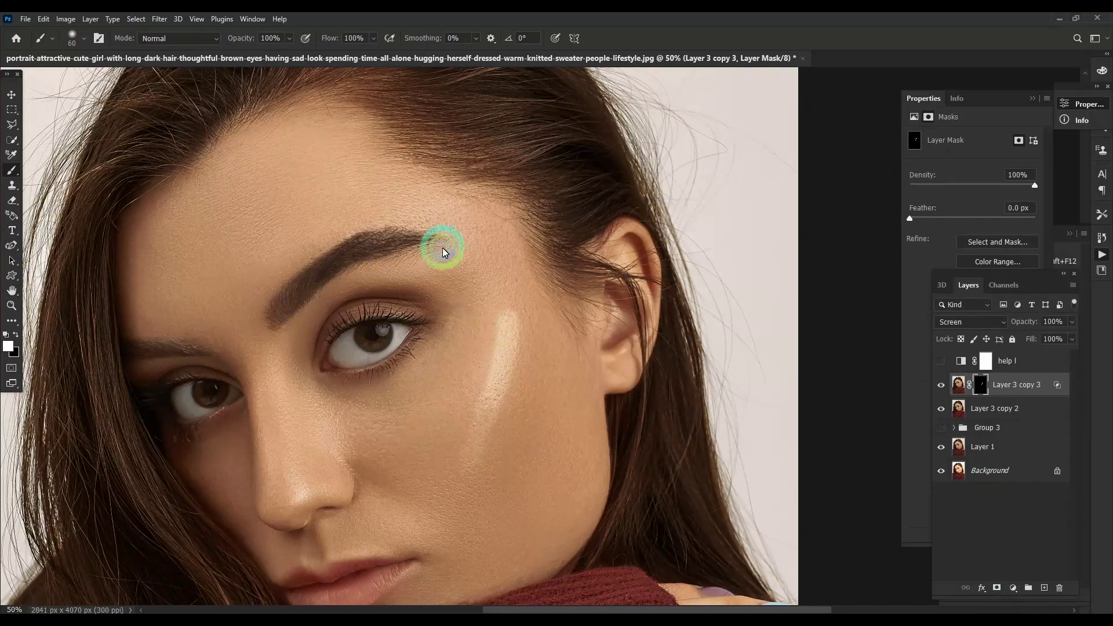
drag(412, 259, 456, 255)
key(bracketleft)
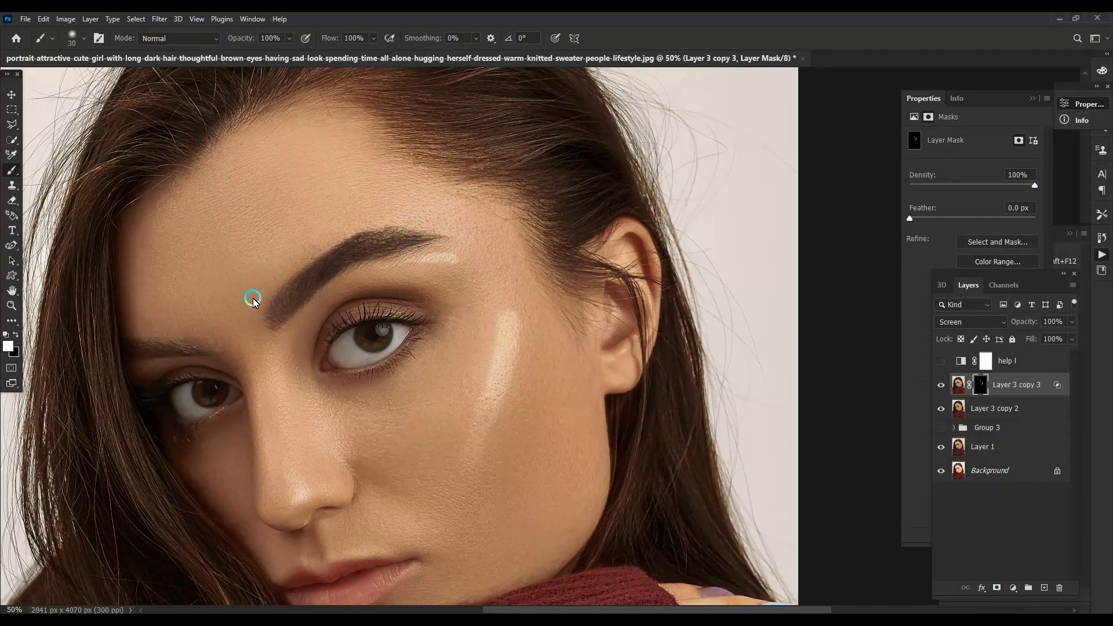
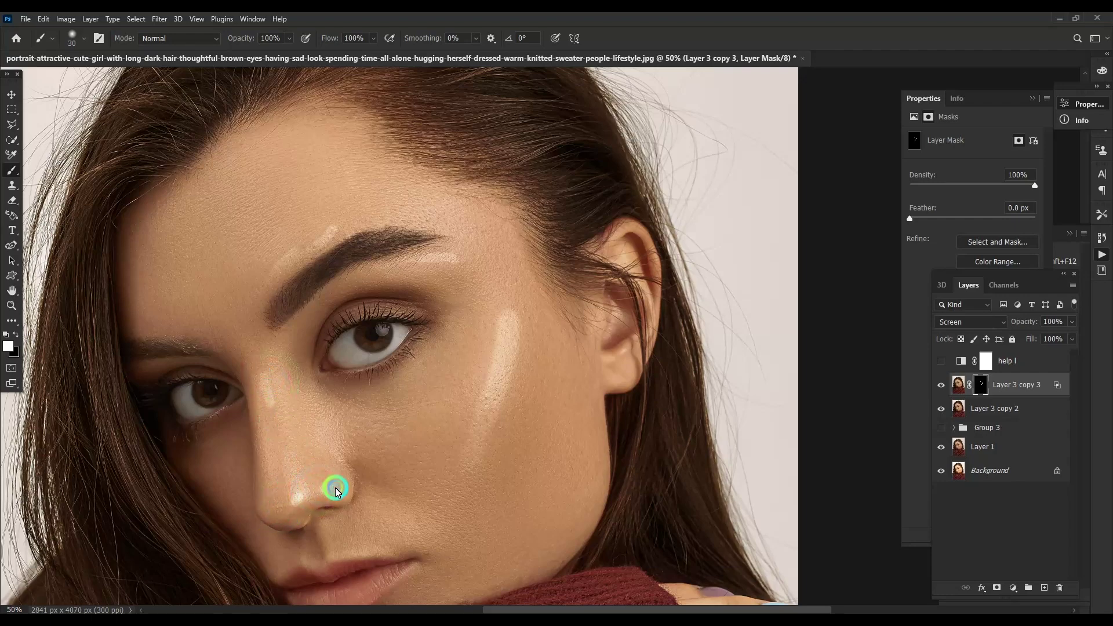
Feather the brightening layer's mask, then use lighter feathering on the duplicated layer's mask.
scroll(498, 358, down, 3)
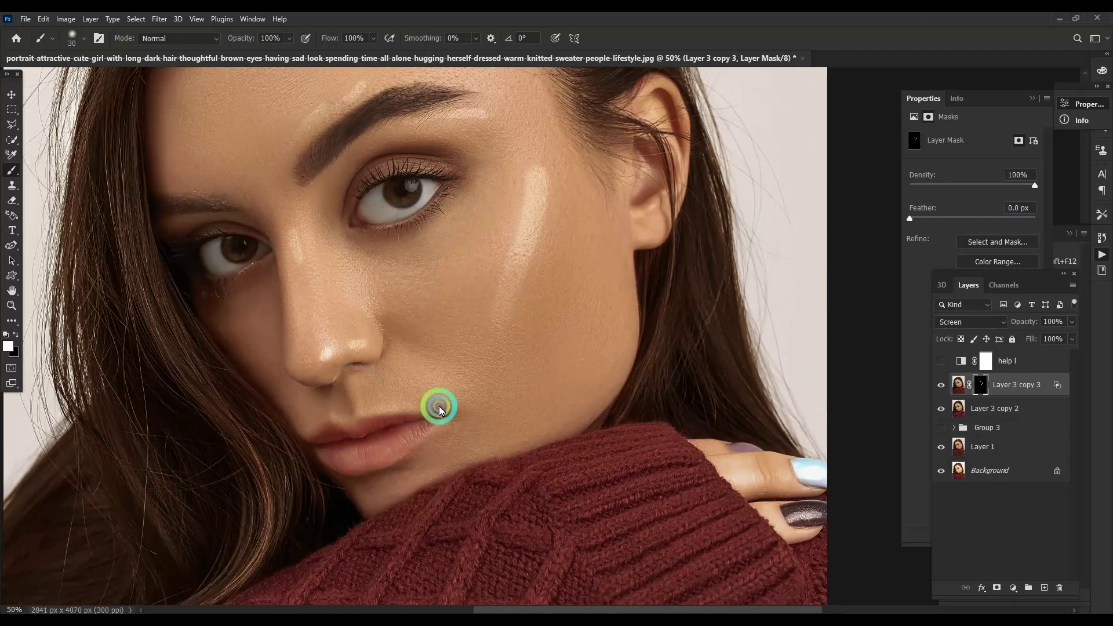
scroll(523, 412, up, 1)
scroll(509, 392, up, 1)
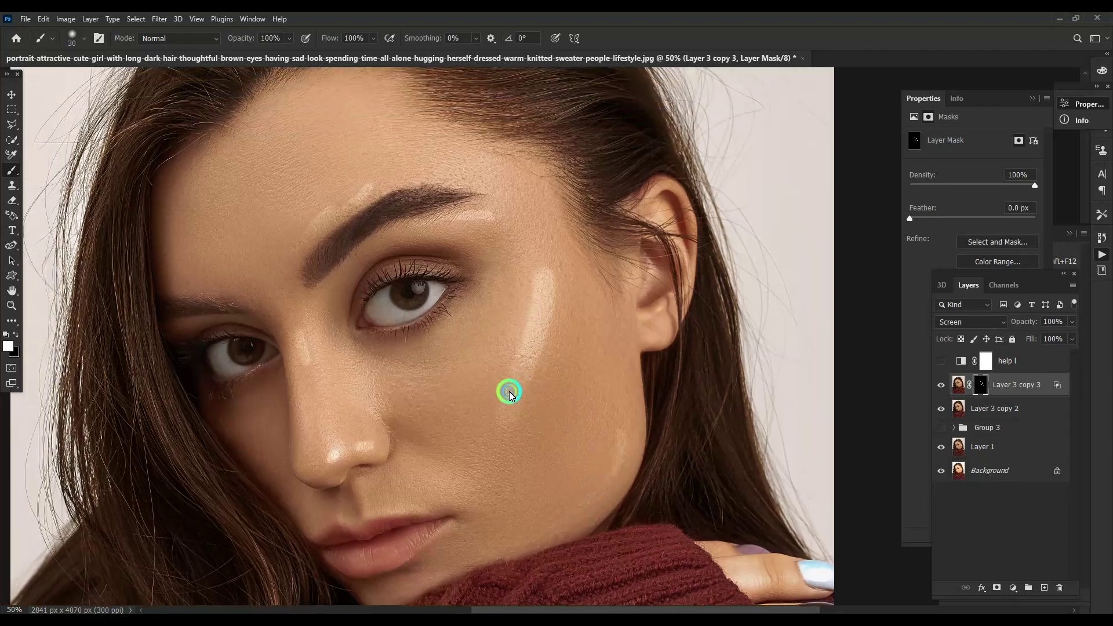
drag(956, 219, 965, 222)
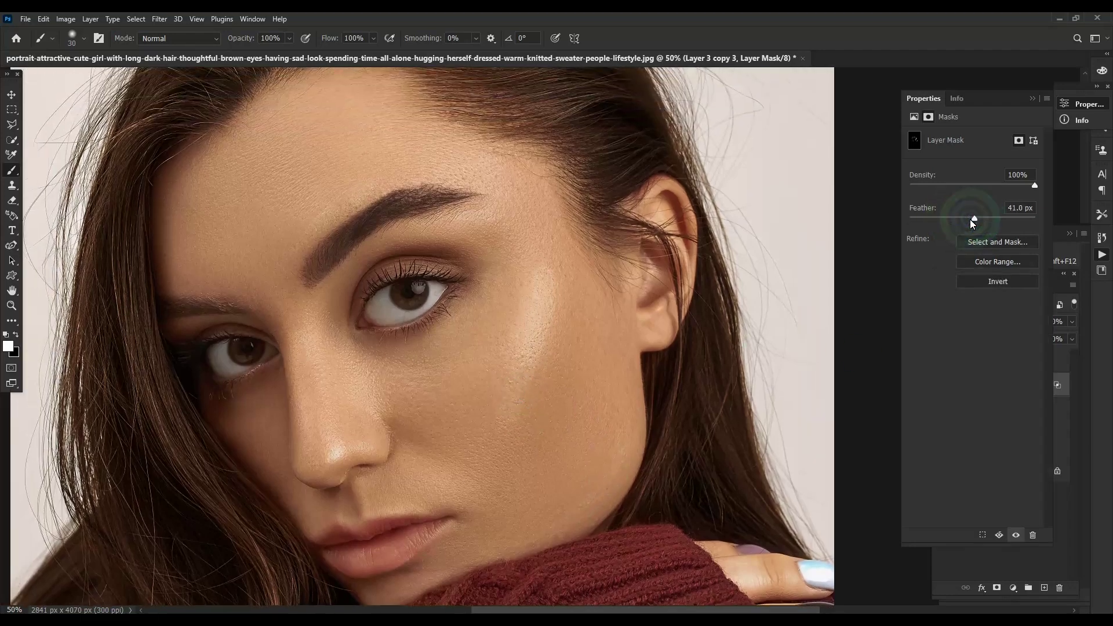
scroll(659, 291, up, 1)
scroll(667, 293, down, 2)
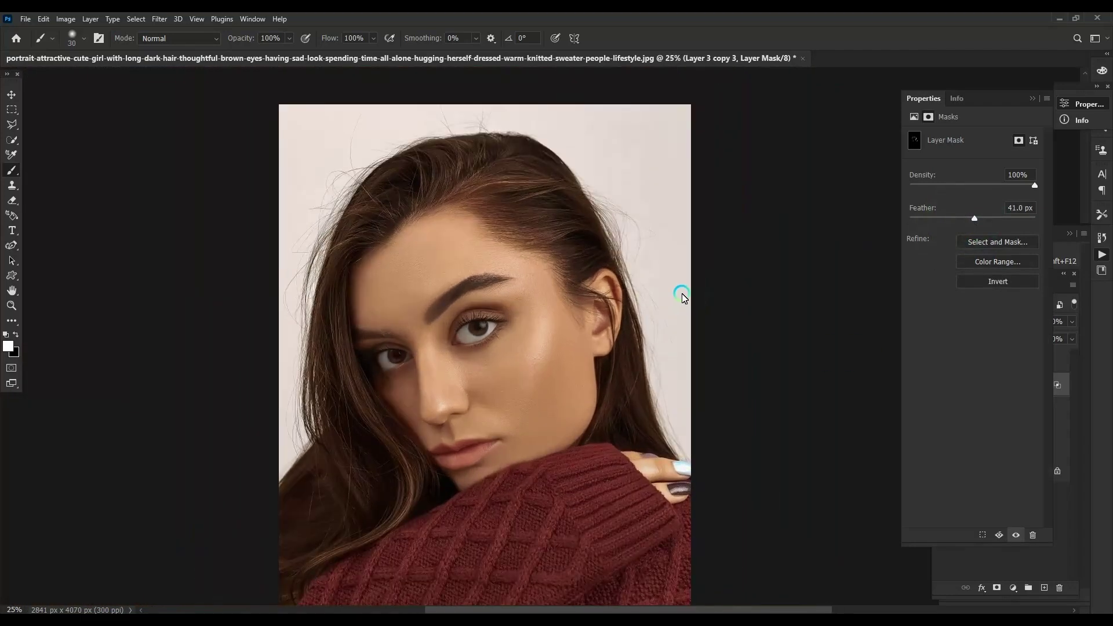
drag(987, 217, 996, 218)
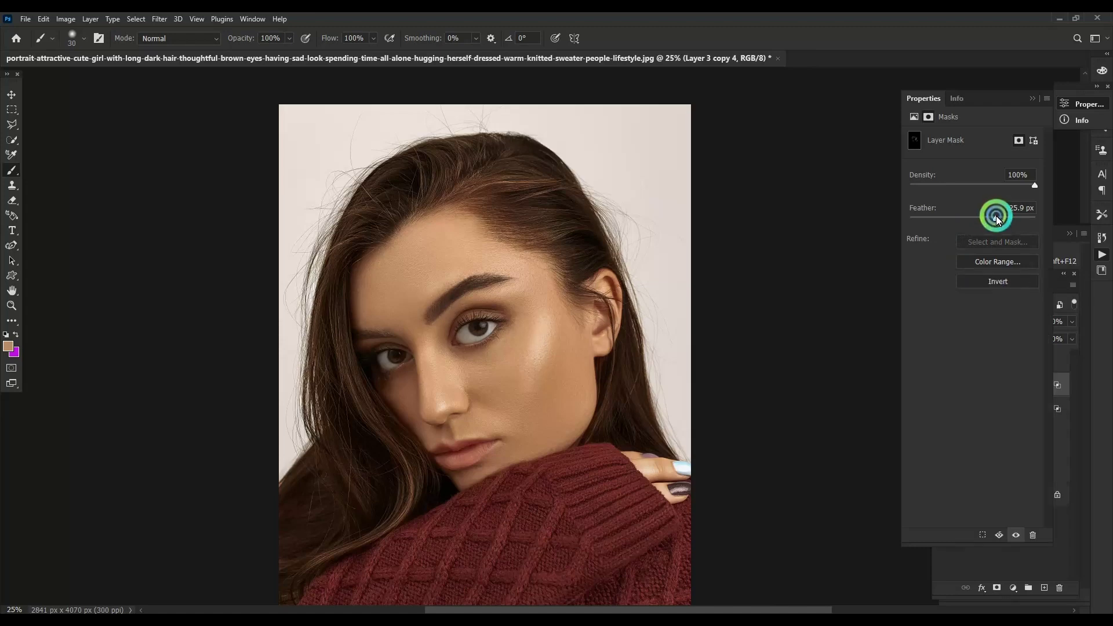
Group both brightening layers into Group 4.
shift+click(976, 399)
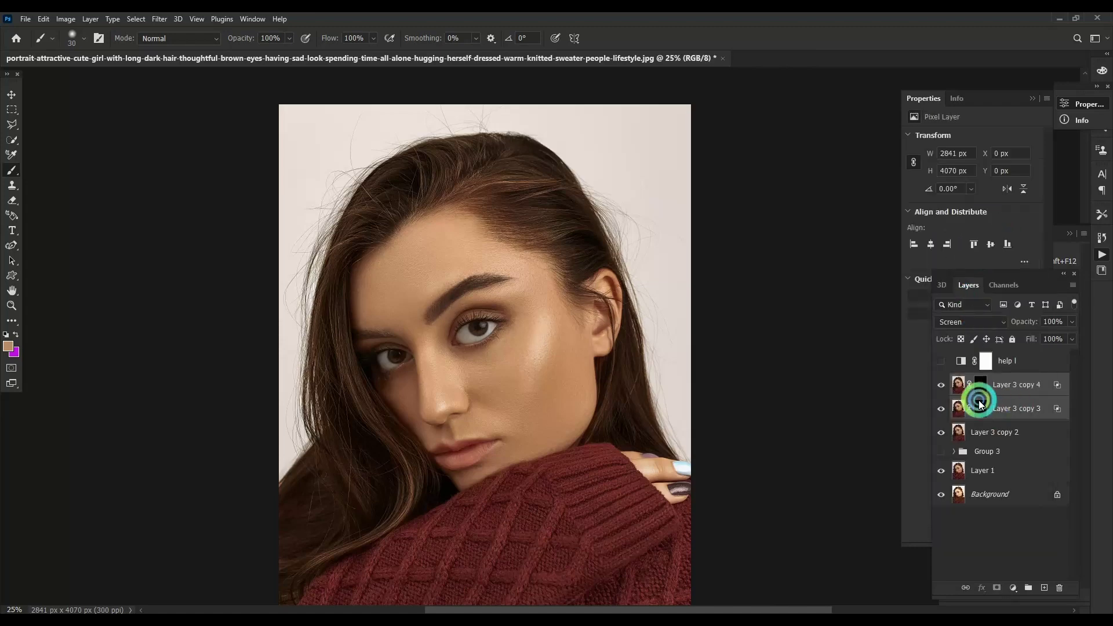
key(ctrl+g)
key(ctrl+plus)
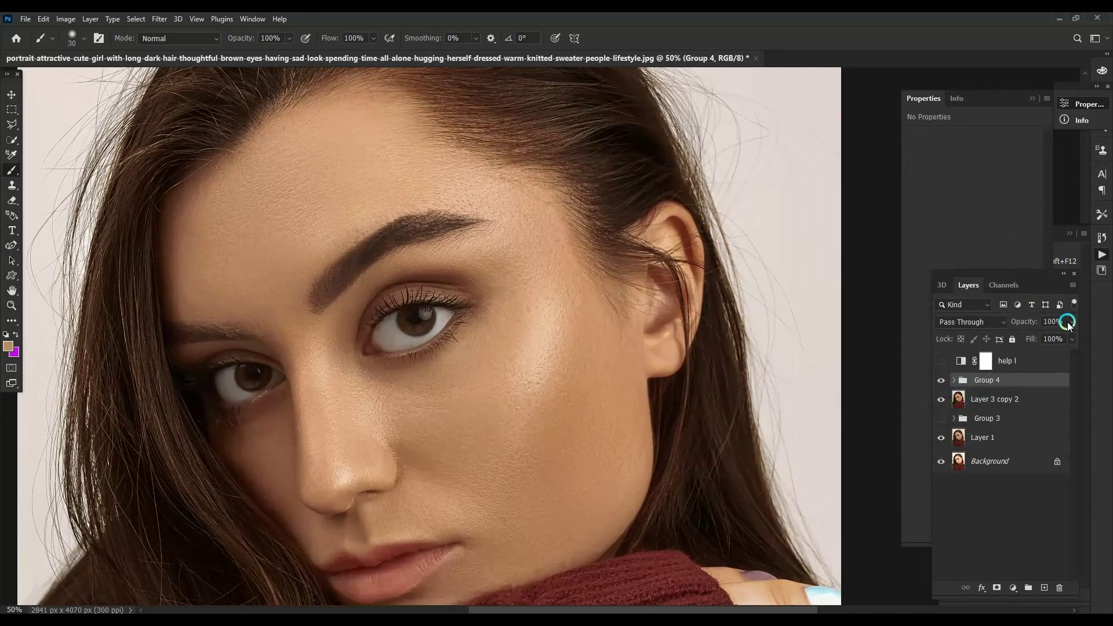
Merge Group 4 at 64% opacity; set a duplicate to Screen with a split Blend If highlight.
drag(1072, 322, 1028, 400)
key(ctrl+e)
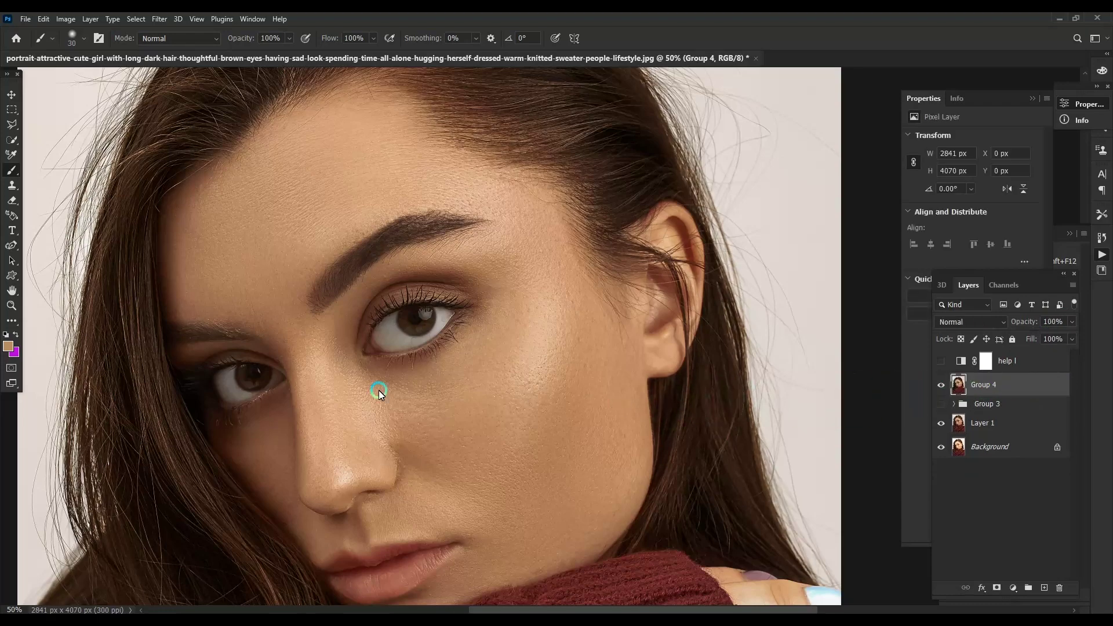
key(ctrl+j)
click(971, 322)
click(951, 387)
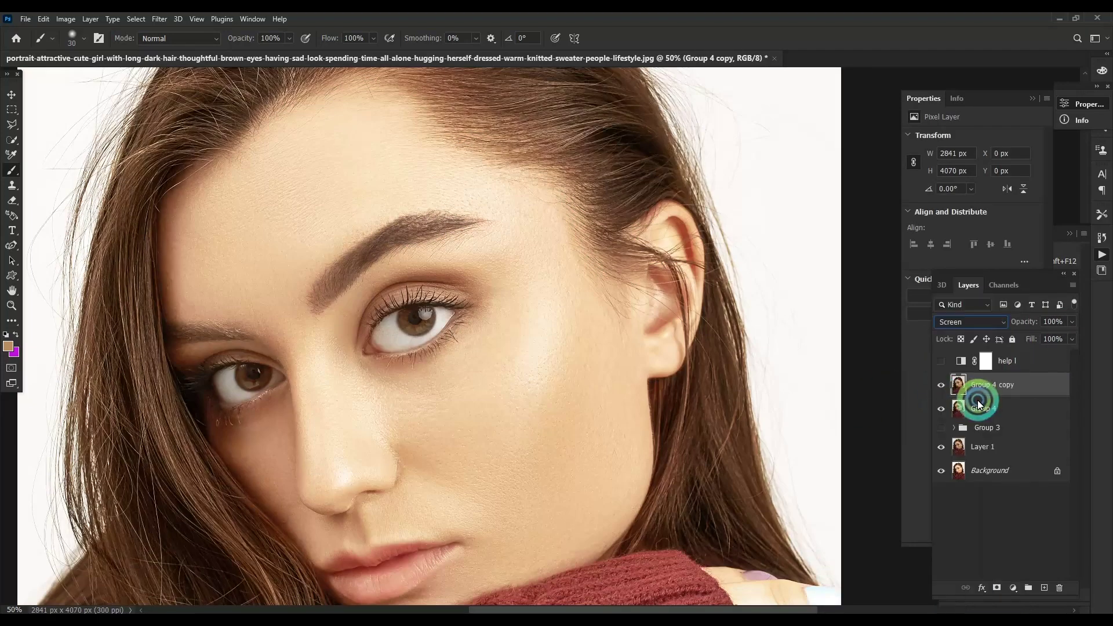
right_click(979, 386)
click(861, 131)
mouse_move(933, 363)
mouse_down()
mouse_move(812, 356)
mouse_move(906, 355)
mouse_up()
key(Return)
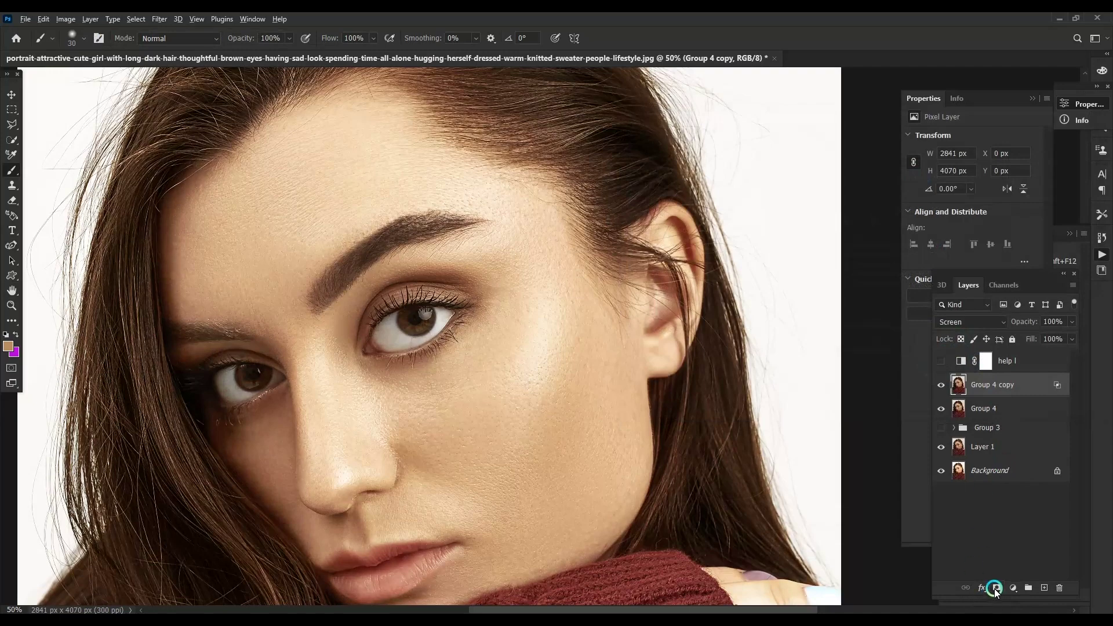
Hide the Screen copy behind a black mask and paint the brightening onto the eyes.
alt+click(995, 589)
scroll(620, 336, up, 1)
scroll(638, 371, up, 3)
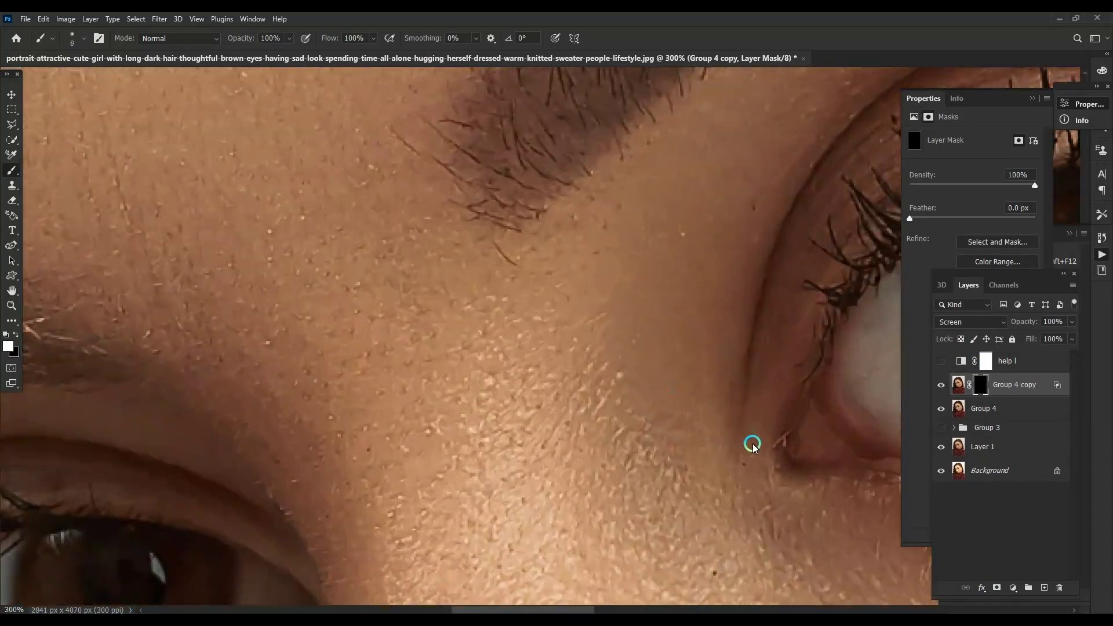
mouse_move(777, 387)
mouse_down()
mouse_move(509, 347)
mouse_move(459, 460)
mouse_up()
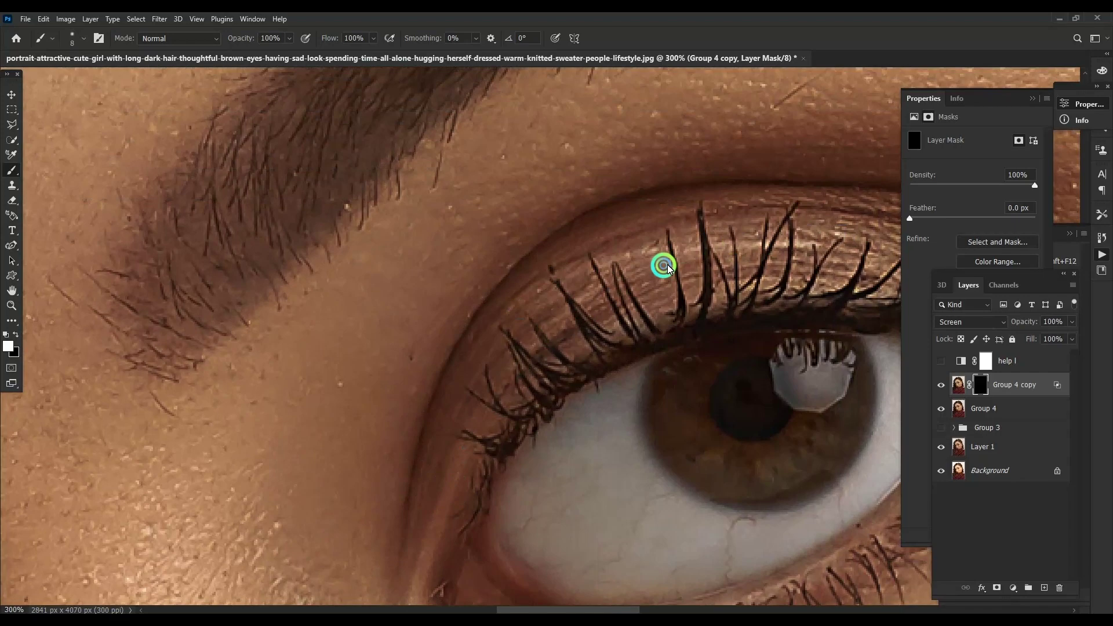
drag(663, 263, 487, 258)
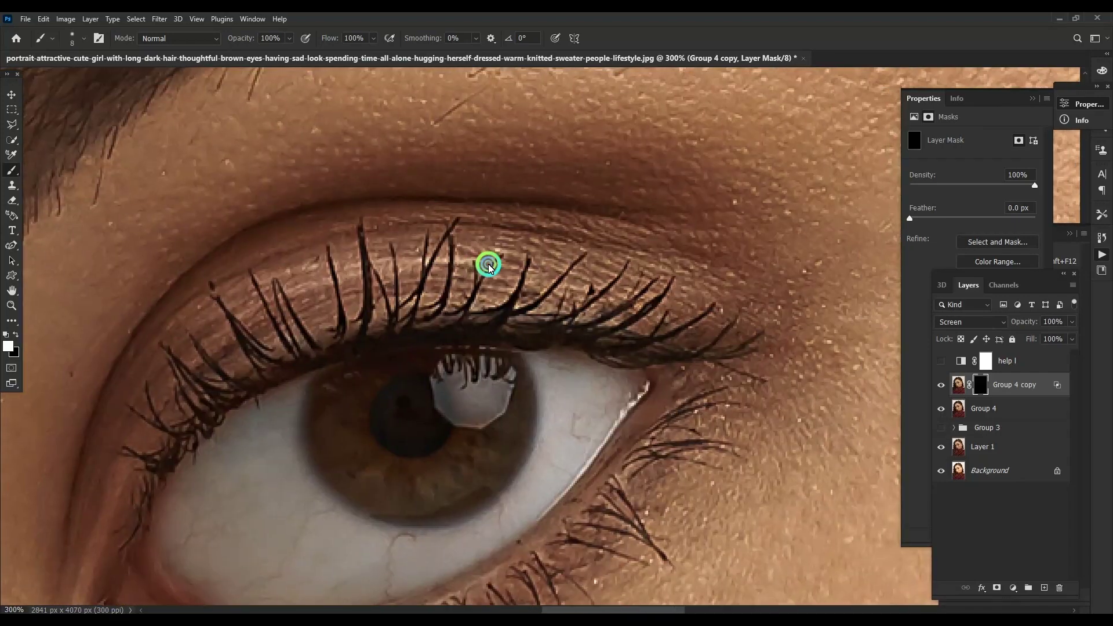
mouse_move(673, 267)
mouse_down()
mouse_move(345, 416)
mouse_move(542, 306)
mouse_move(481, 365)
mouse_up()
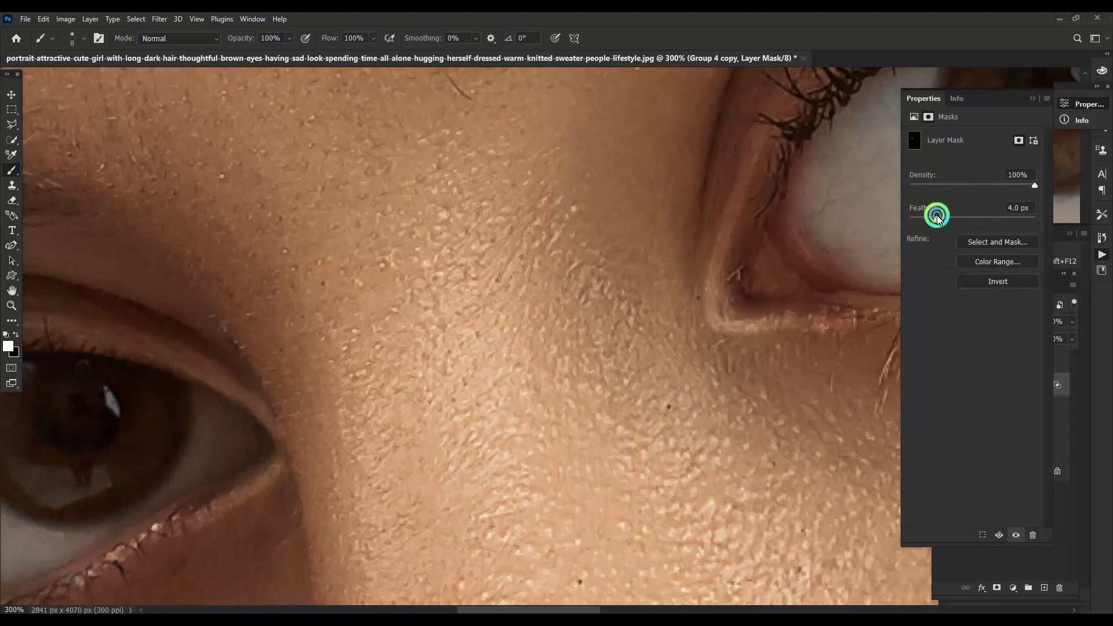
Feather the eye mask to about 6.1 px and compare the eyes before and after.
drag(909, 218, 947, 219)
scroll(738, 221, down, 3)
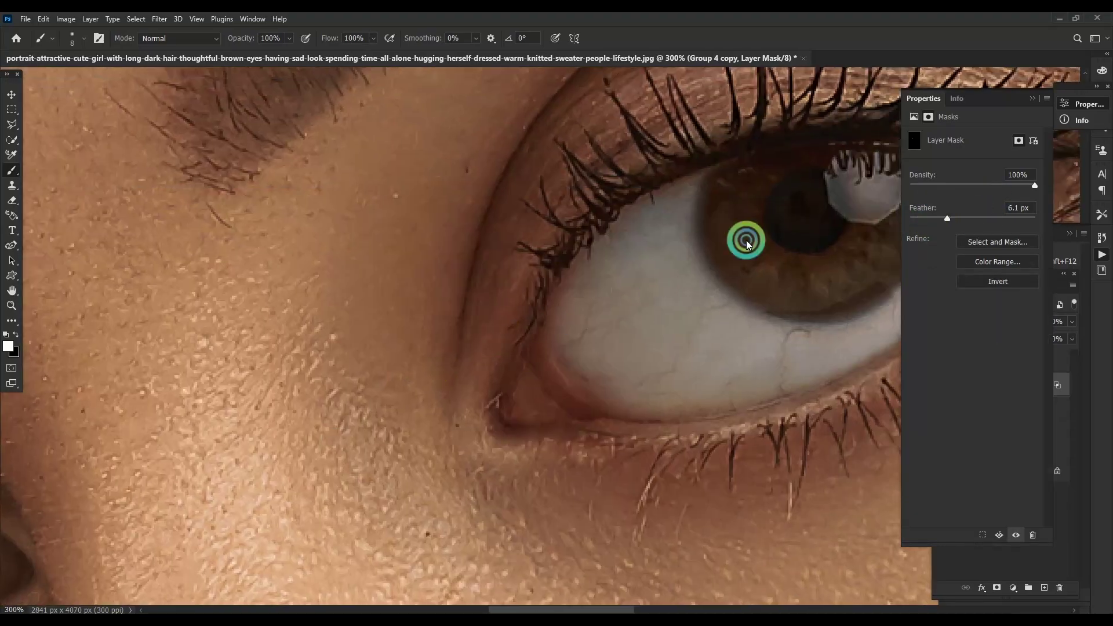
scroll(742, 241, down, 3)
scroll(713, 236, down, 1)
scroll(717, 242, up, 2)
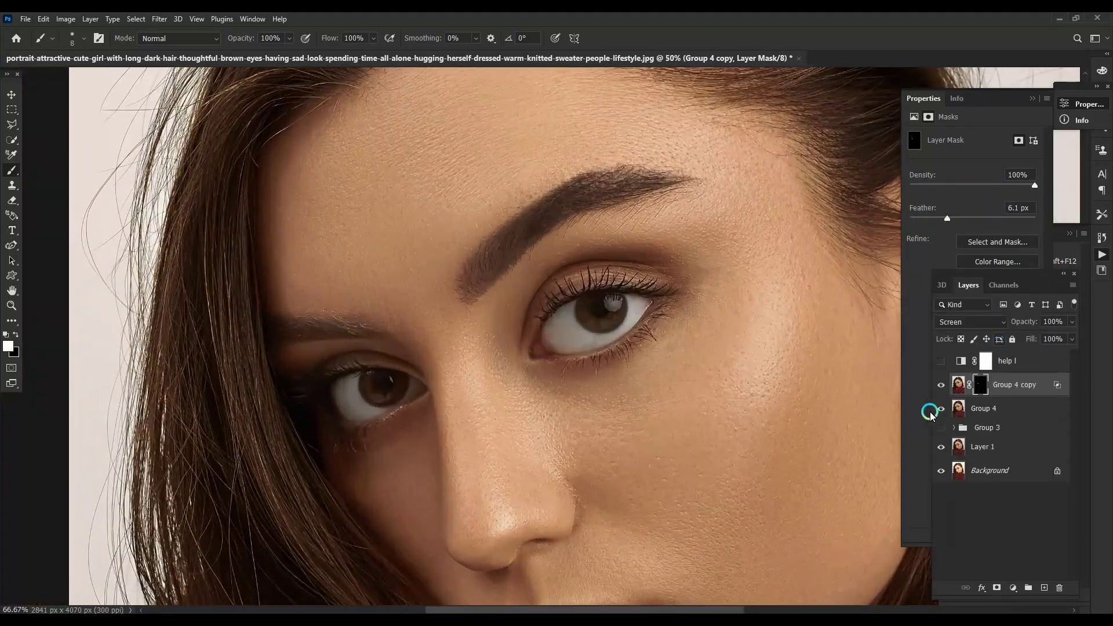
click(938, 392)
key(ctrl+plus)
key(ctrl+plus)
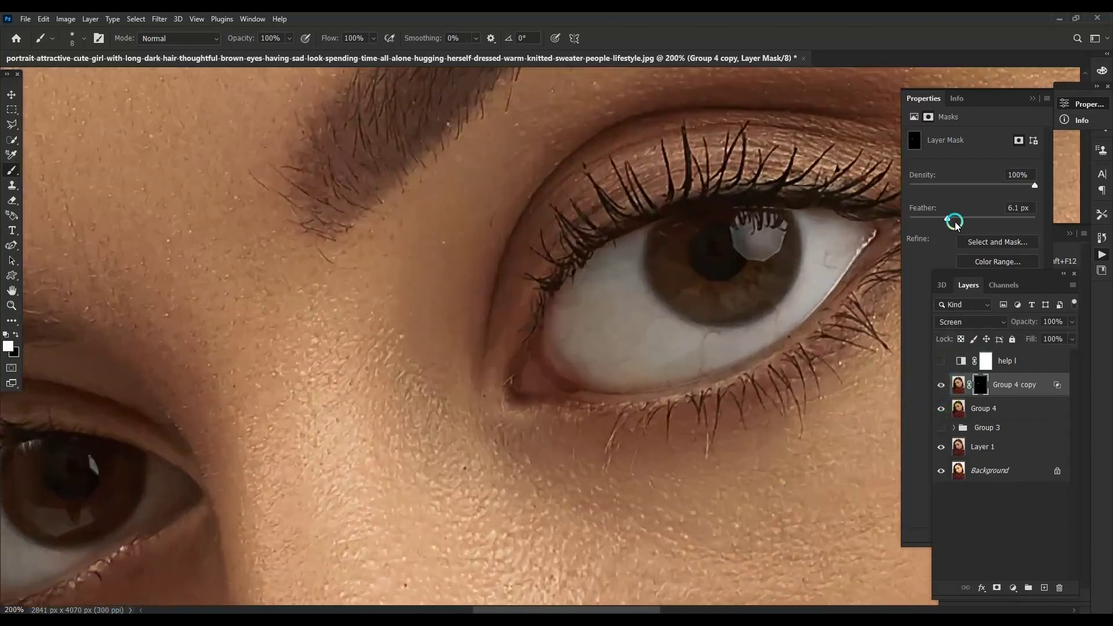
drag(948, 218, 959, 218)
Duplicate the Group 4 layer again.
click(978, 310)
click(995, 410)
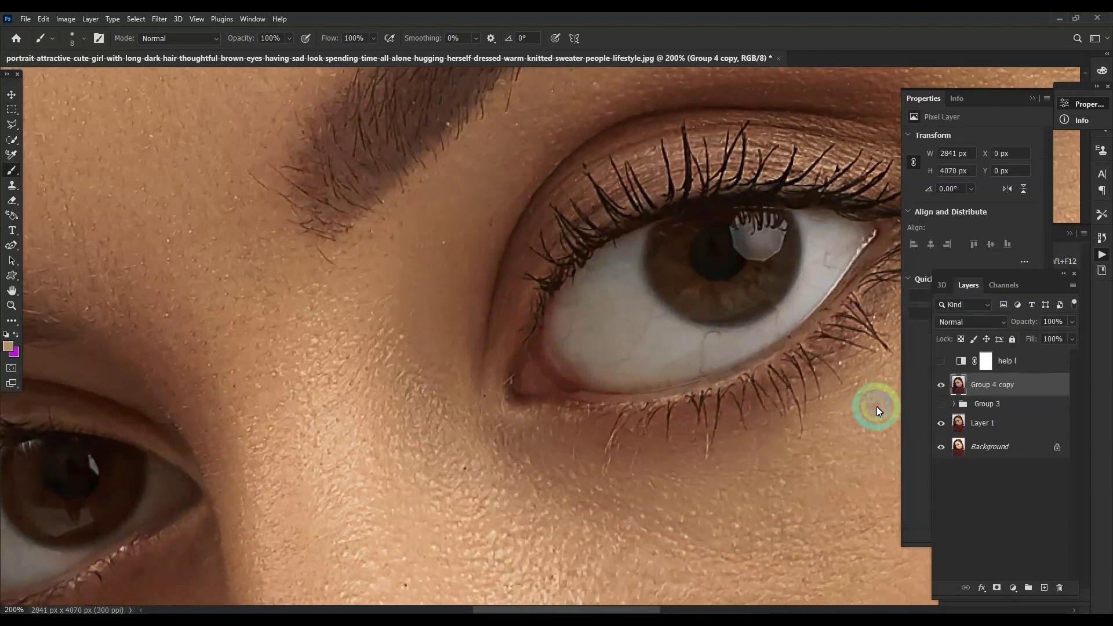
key(ctrl+j)
Set the new copy to Multiply and darken both lower lash lines and the upper eyelid.
click(969, 322)
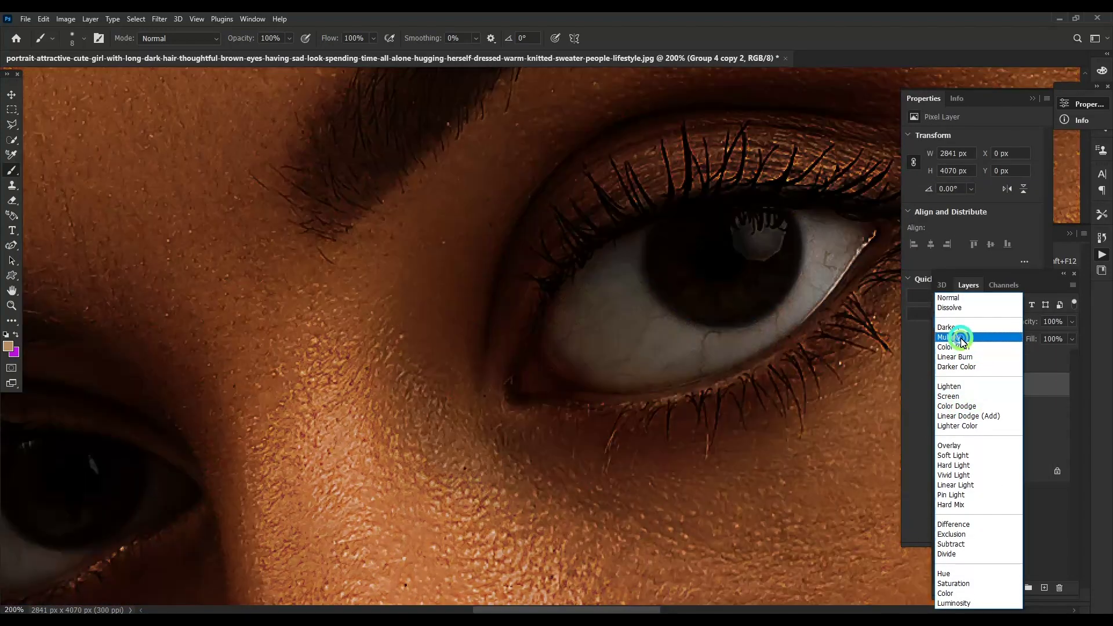
click(954, 337)
key(ctrl+plus)
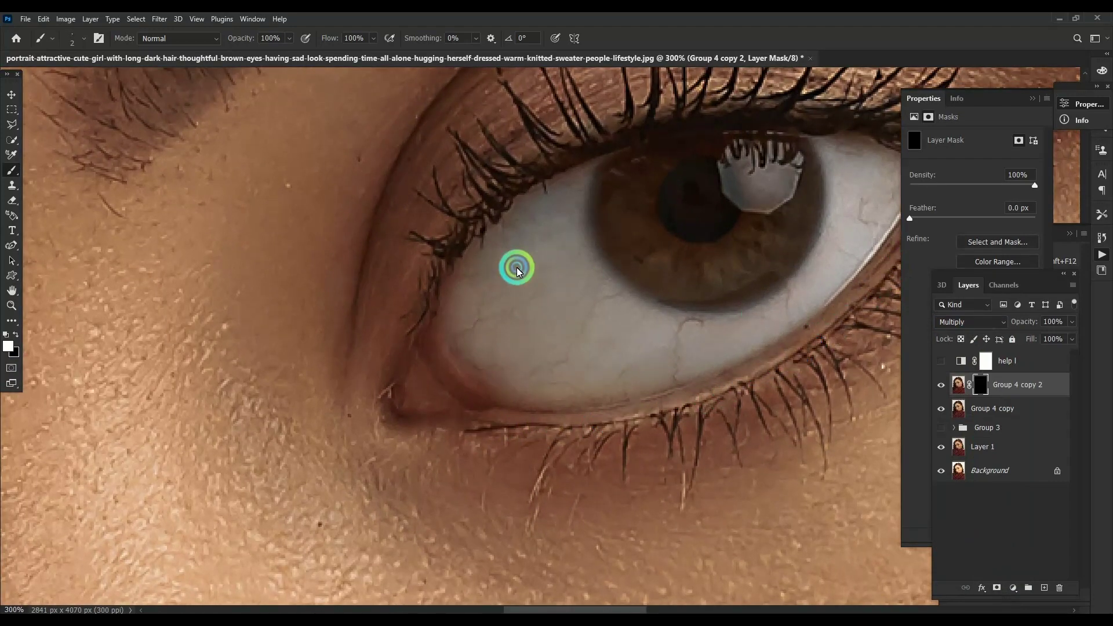
drag(437, 251, 389, 375)
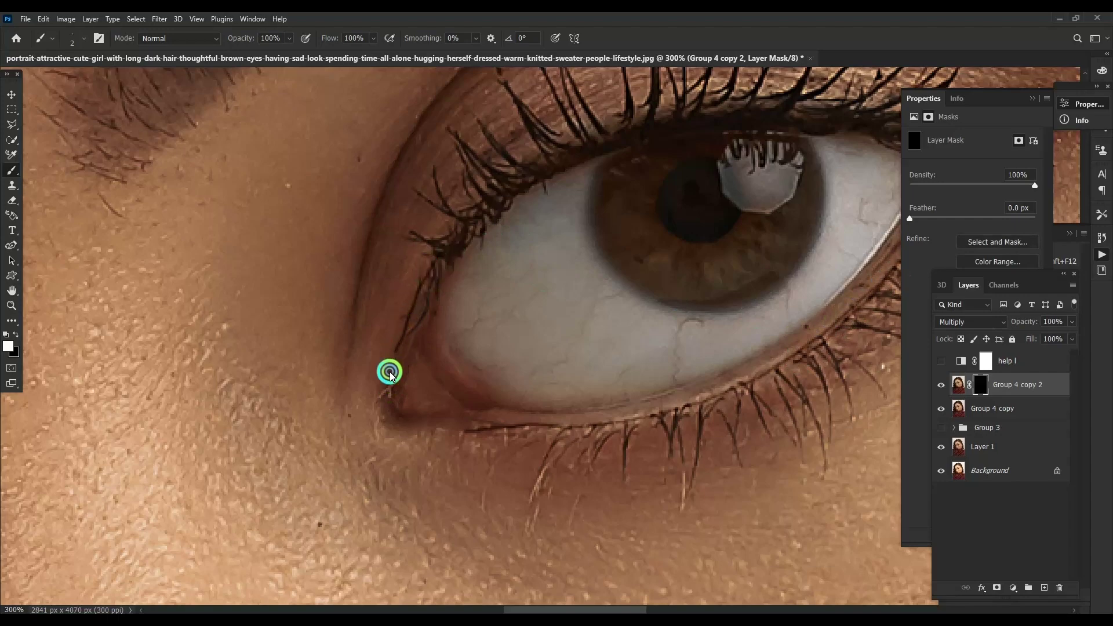
scroll(393, 375, left, 5)
scroll(483, 303, left, 3)
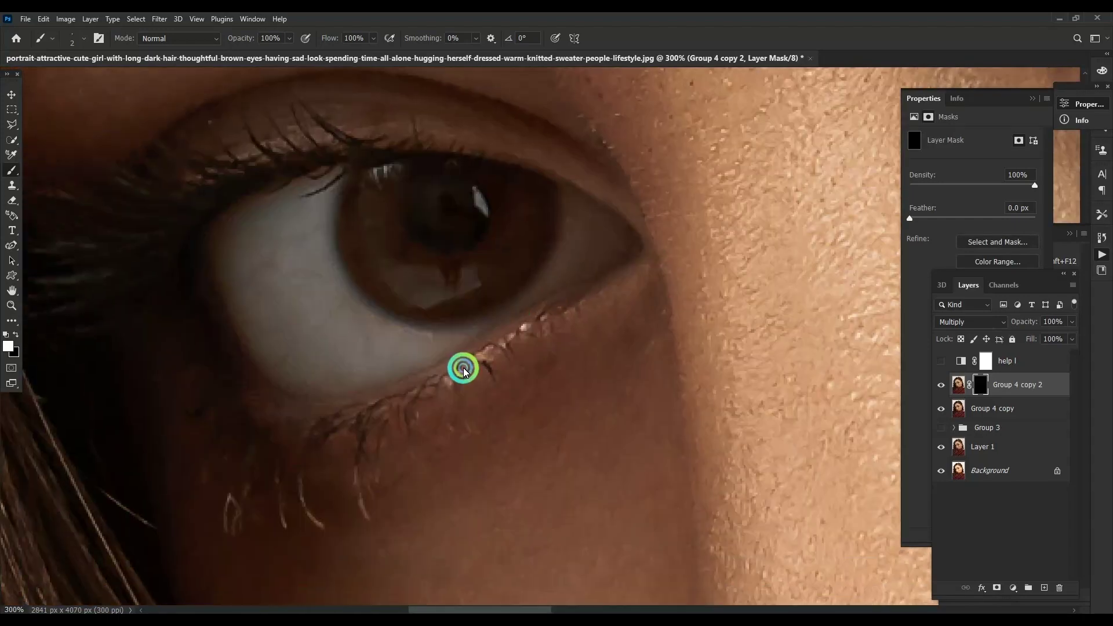
drag(460, 368, 441, 383)
scroll(465, 193, up, 3)
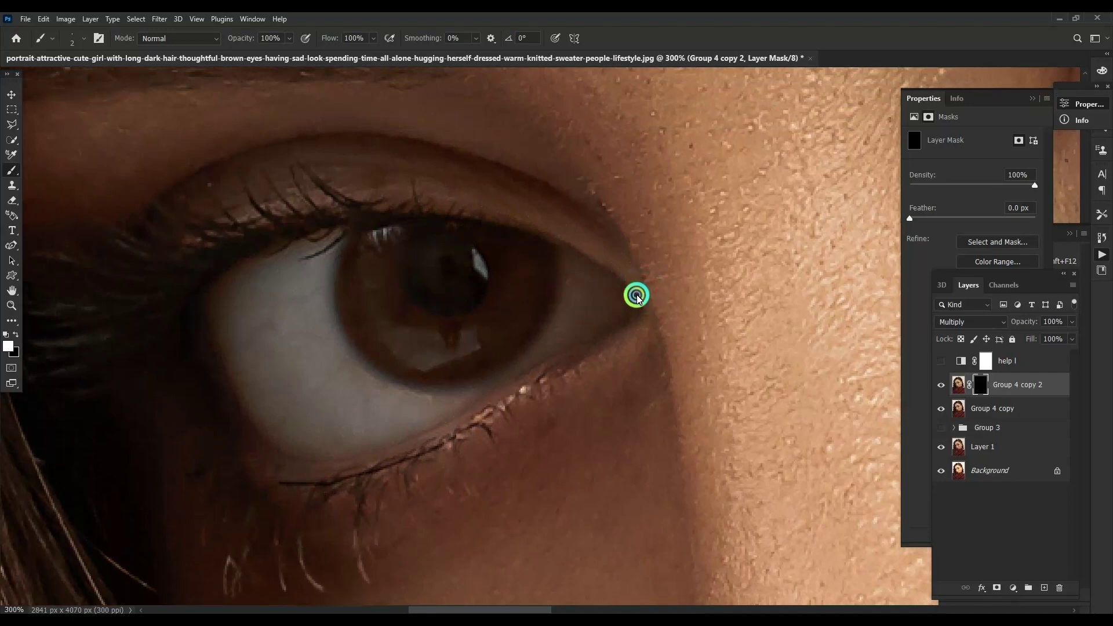
shift+click(578, 253)
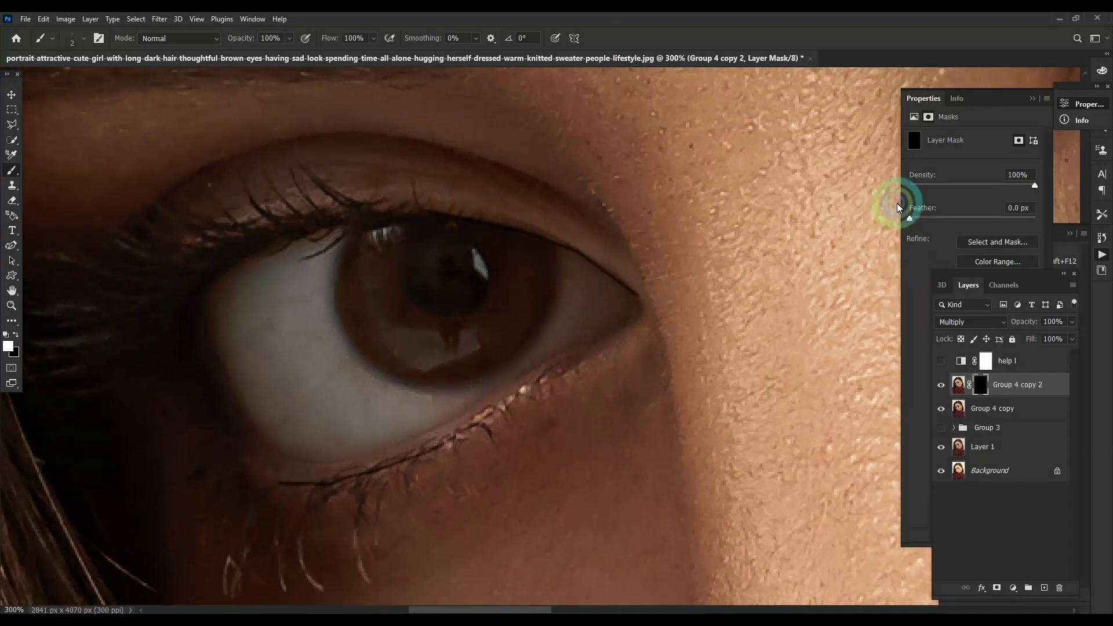
scroll(896, 203, down, 4)
Feather the darkening mask to 1.9 px, compare it, and duplicate the darkening layer.
drag(910, 218, 923, 217)
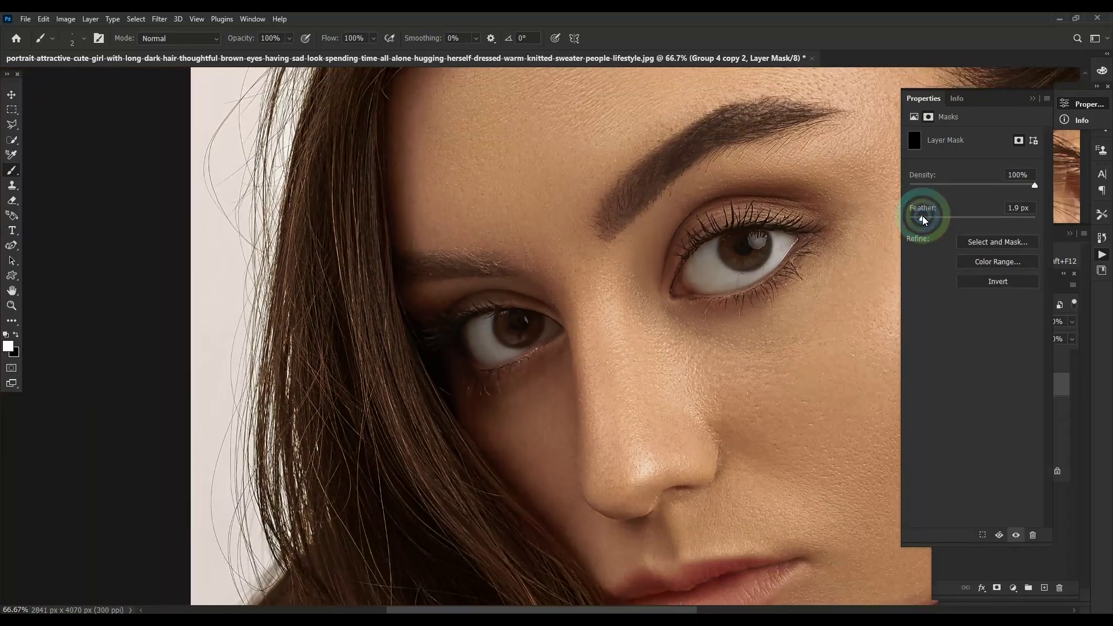
scroll(703, 248, up, 1)
scroll(696, 261, up, 1)
click(941, 386)
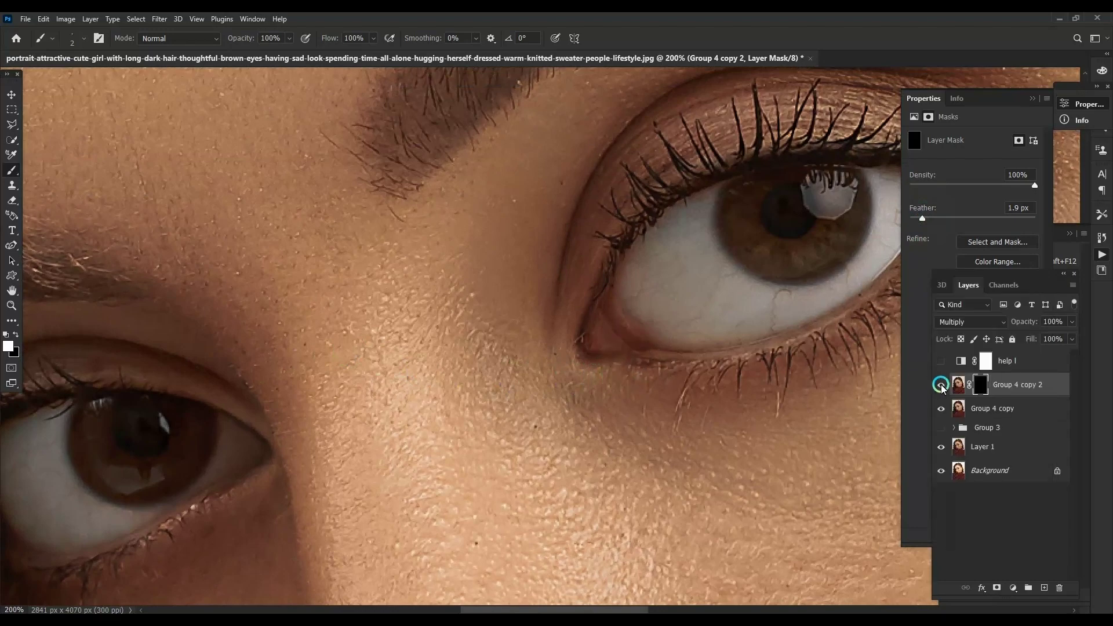
click(941, 386)
key(ctrl+j)
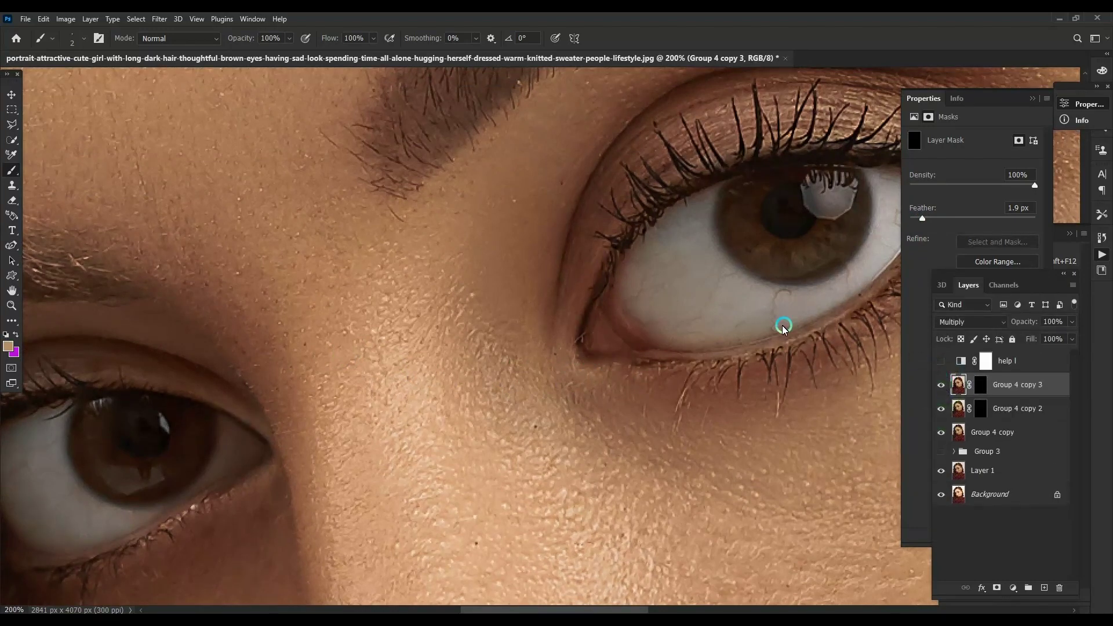
Merge the retouching copies into one layer, Group 4 copy 3.
key(ctrl+minus)
key(ctrl+minus)
key(ctrl+minus)
key(ctrl+minus)
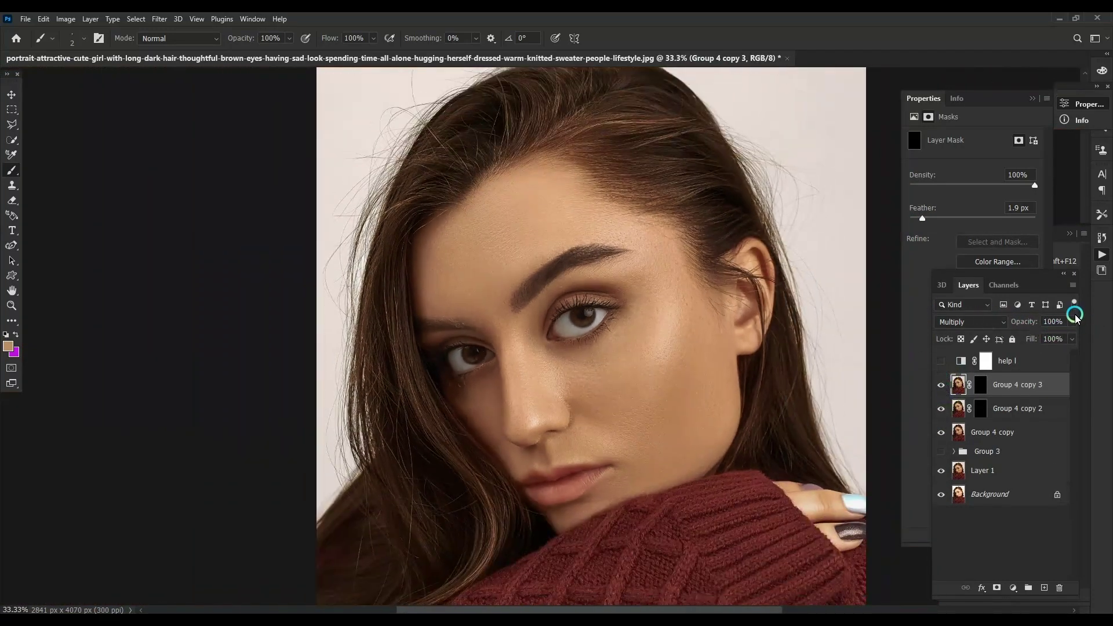
shift+click(1008, 406)
key(ctrl+e)
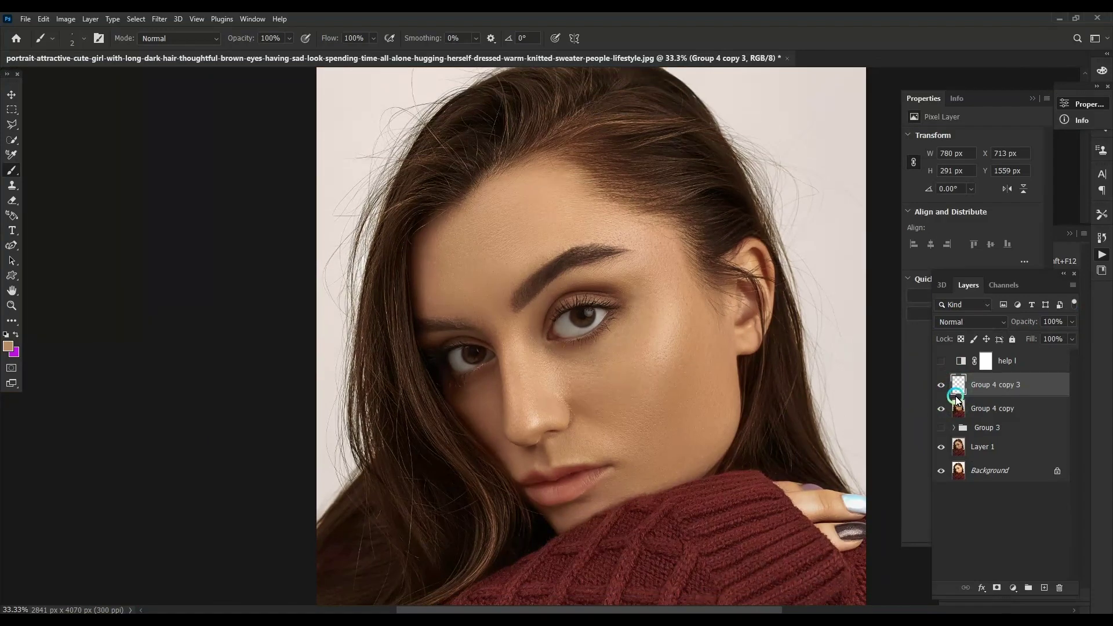
shift+click(992, 409)
key(ctrl+e)
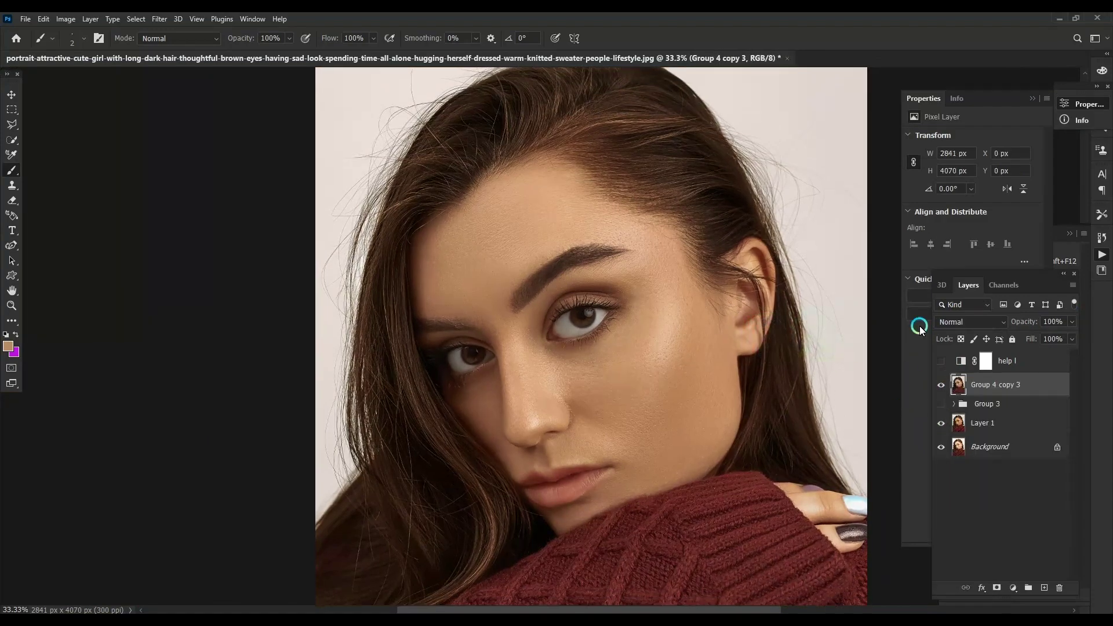
Duplicate the merged portrait layer and apply Shadows/Highlights to the copy.
key(ctrl+plus)
key(ctrl+plus)
key(ctrl+plus)
key(ctrl+plus)
key(ctrl+minus)
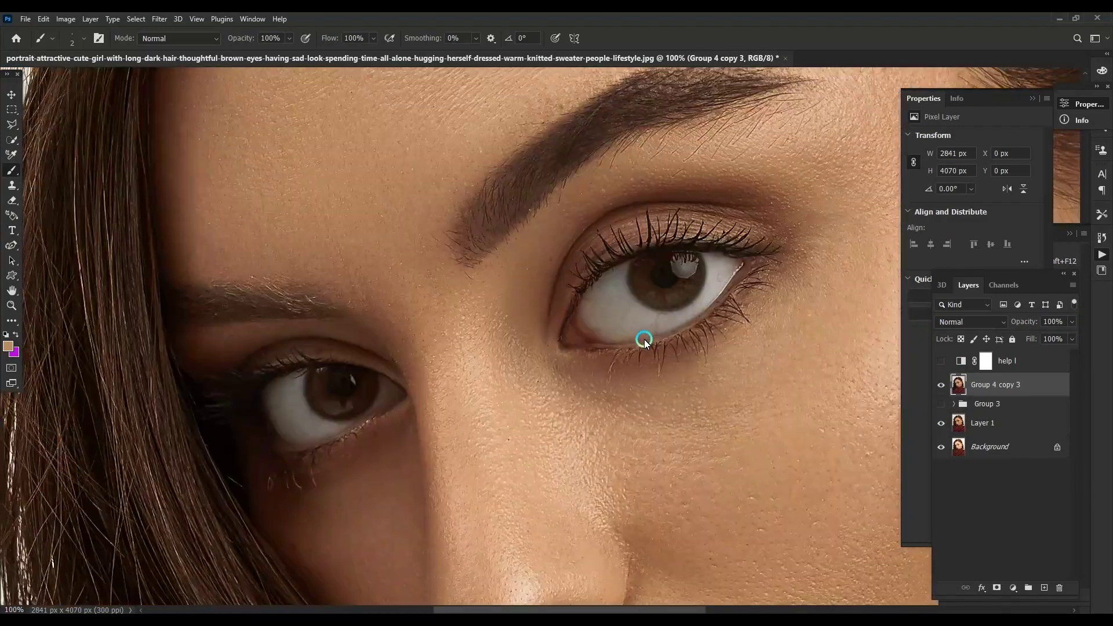
key(ctrl+j)
key(alt+i)
key(a)
key(w)
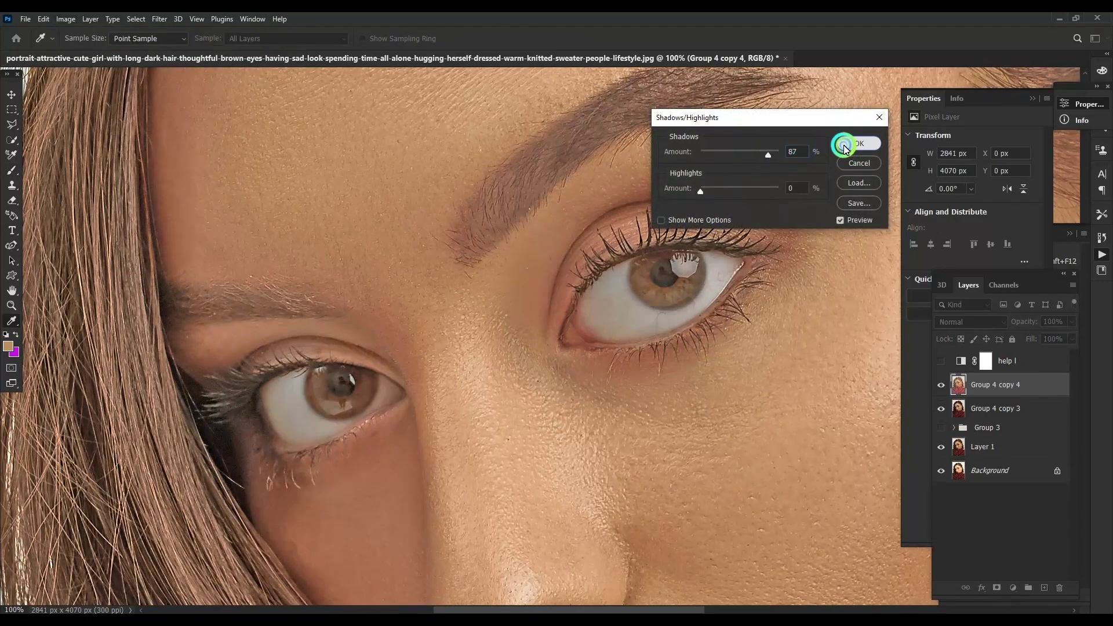
click(859, 143)
Set the copy to Color Dodge behind a black mask and paint it onto the irises.
key(b)
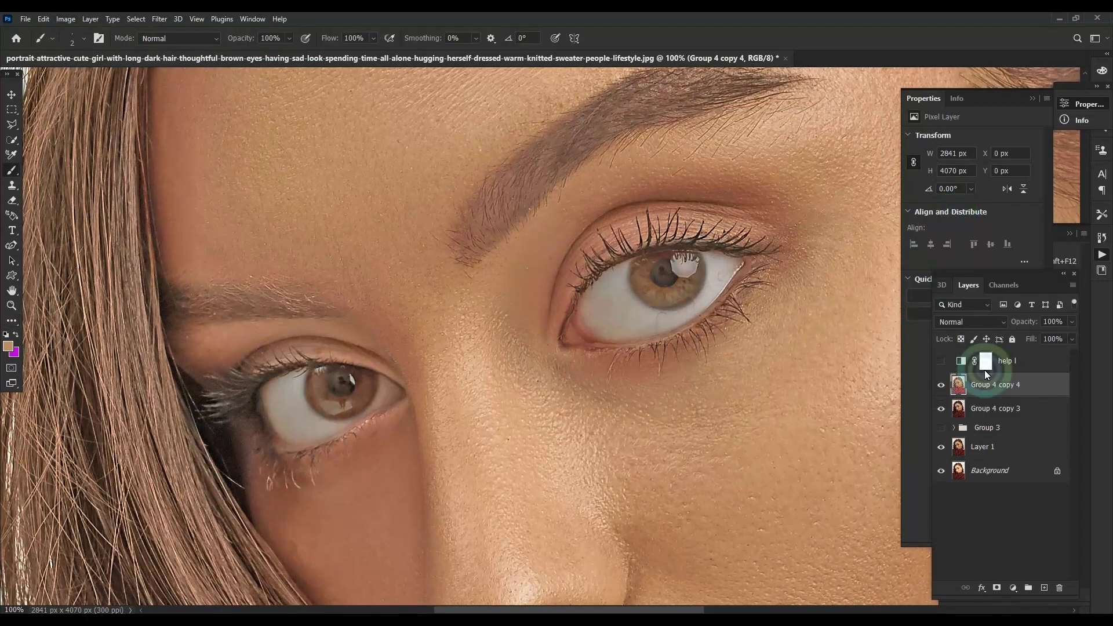
key(ctrl+plus)
key(ctrl+plus)
click(993, 321)
click(972, 407)
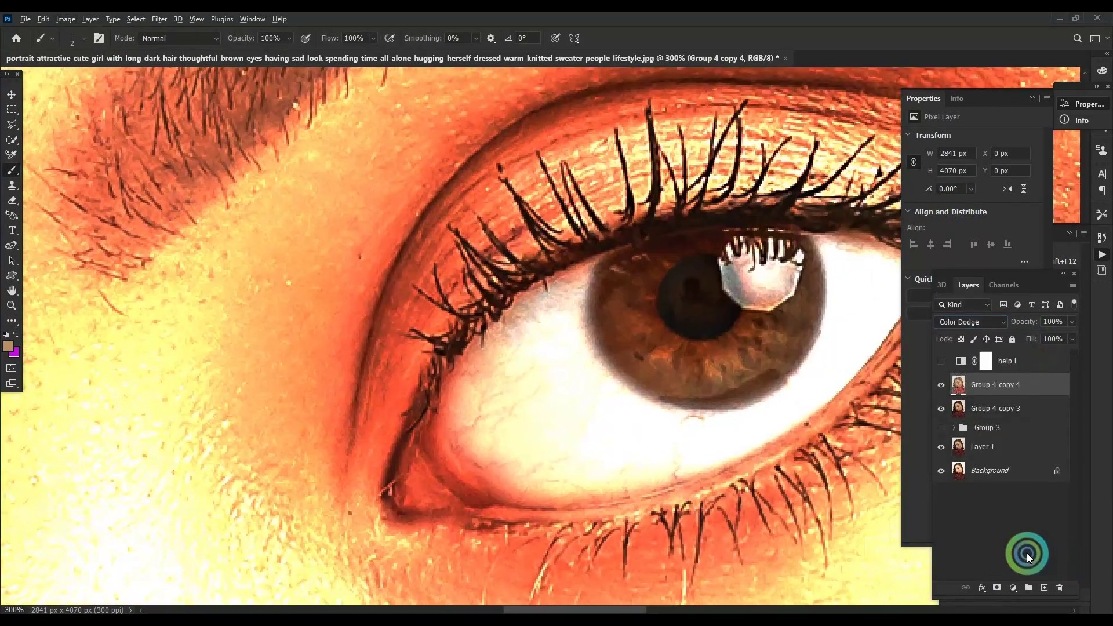
alt+click(998, 589)
key(d)
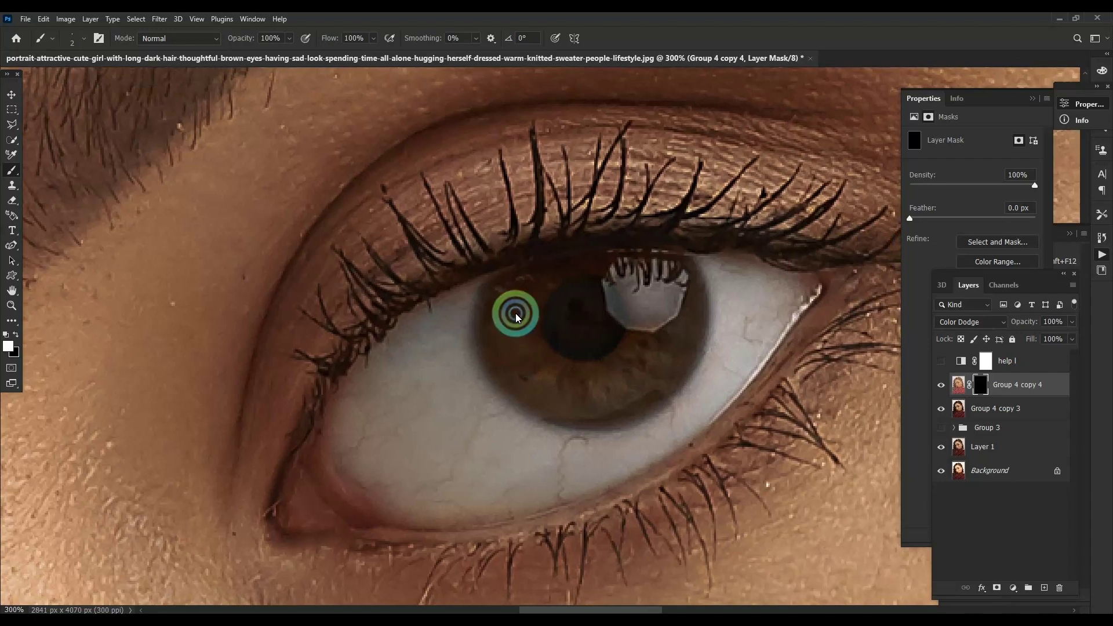
mouse_move(544, 372)
mouse_down()
mouse_move(651, 355)
mouse_move(659, 341)
mouse_move(641, 325)
mouse_move(567, 398)
mouse_move(534, 318)
mouse_move(539, 292)
mouse_up()
key(bracketleft)
key(bracketleft)
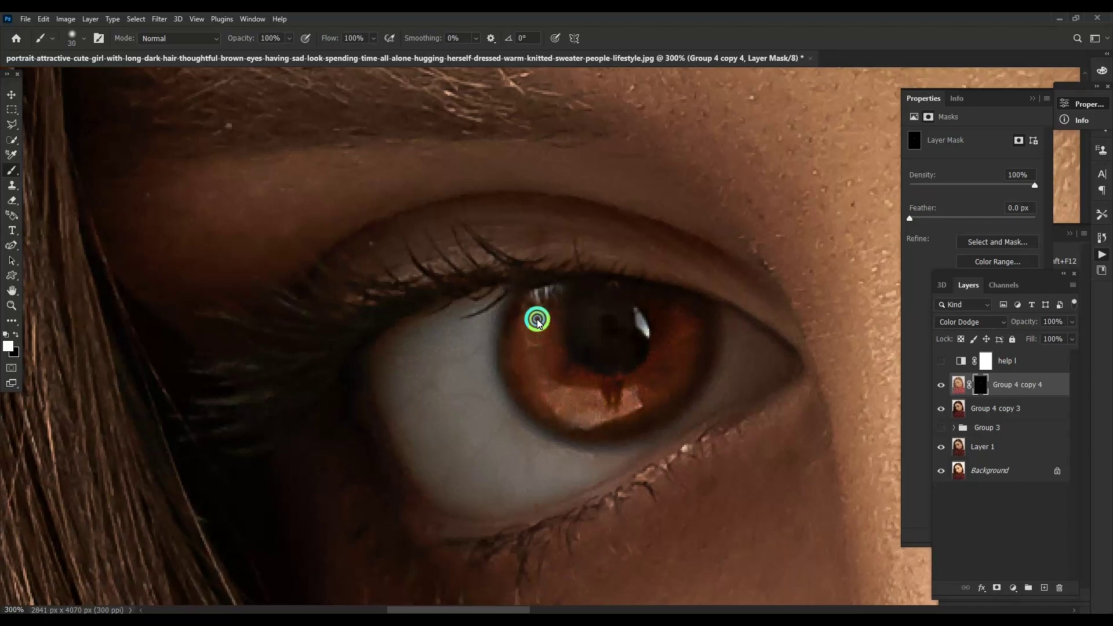
key(ctrl+minus)
key(ctrl+minus)
key(ctrl+minus)
key(ctrl+minus)
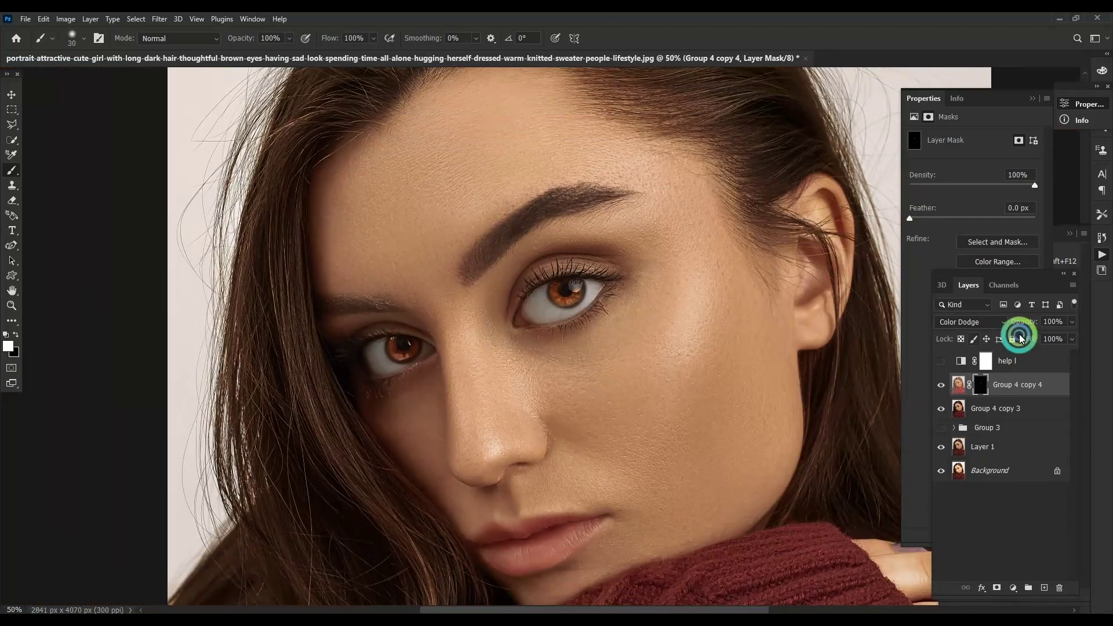
Lower the dodge layer to about 54% opacity, merge it, and compare before and after.
click(1073, 321)
drag(1071, 335, 1042, 339)
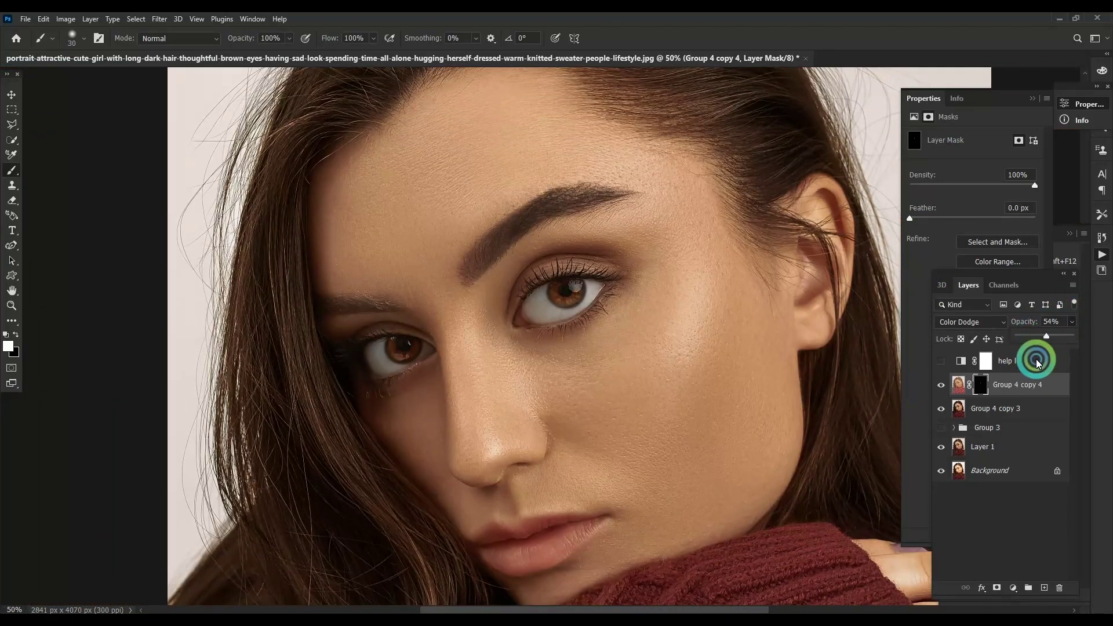
key(ctrl+e)
alt+click(781, 353)
click(941, 384)
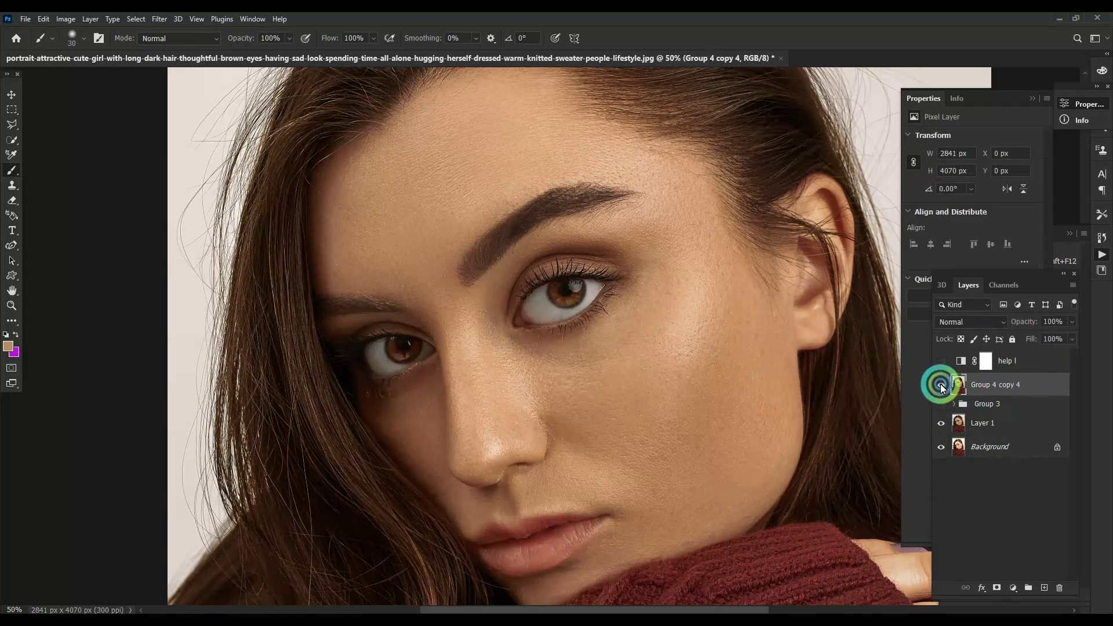
click(941, 385)
click(940, 385)
click(940, 385)
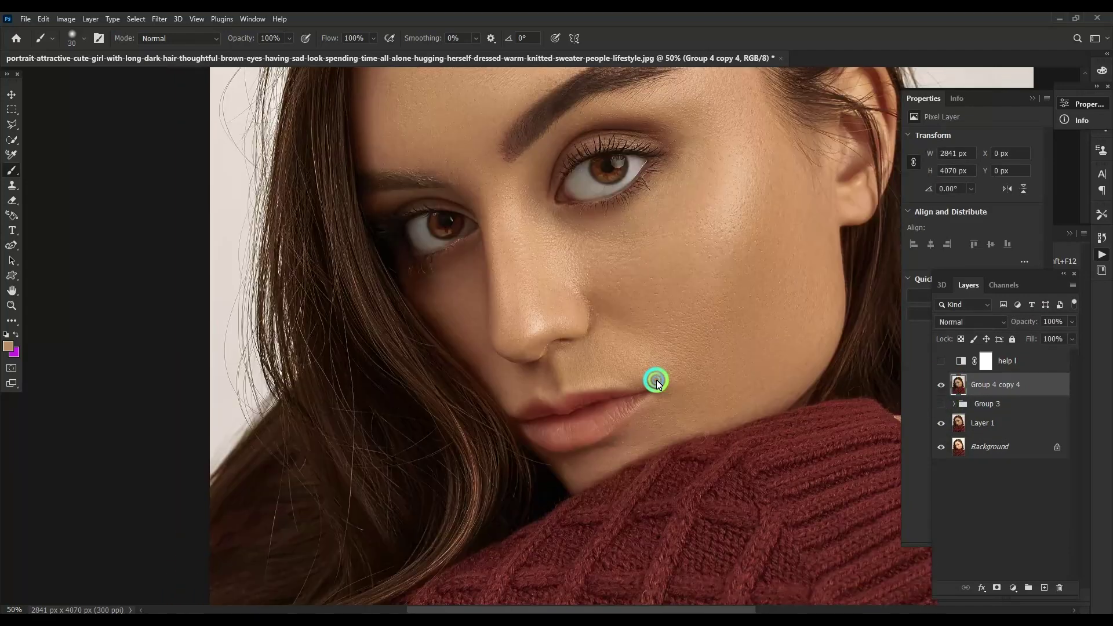
scroll(656, 381, up, 5)
Duplicate the portrait layer, set it to Screen, and limit the lightening with Blend If.
key(ctrl+j)
click(965, 318)
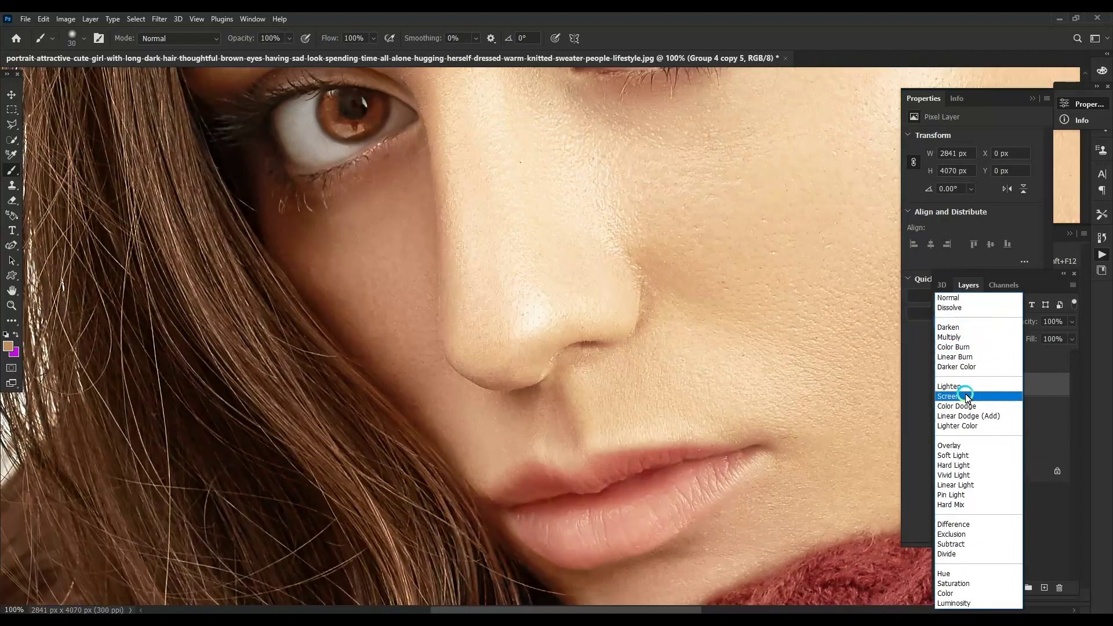
click(966, 397)
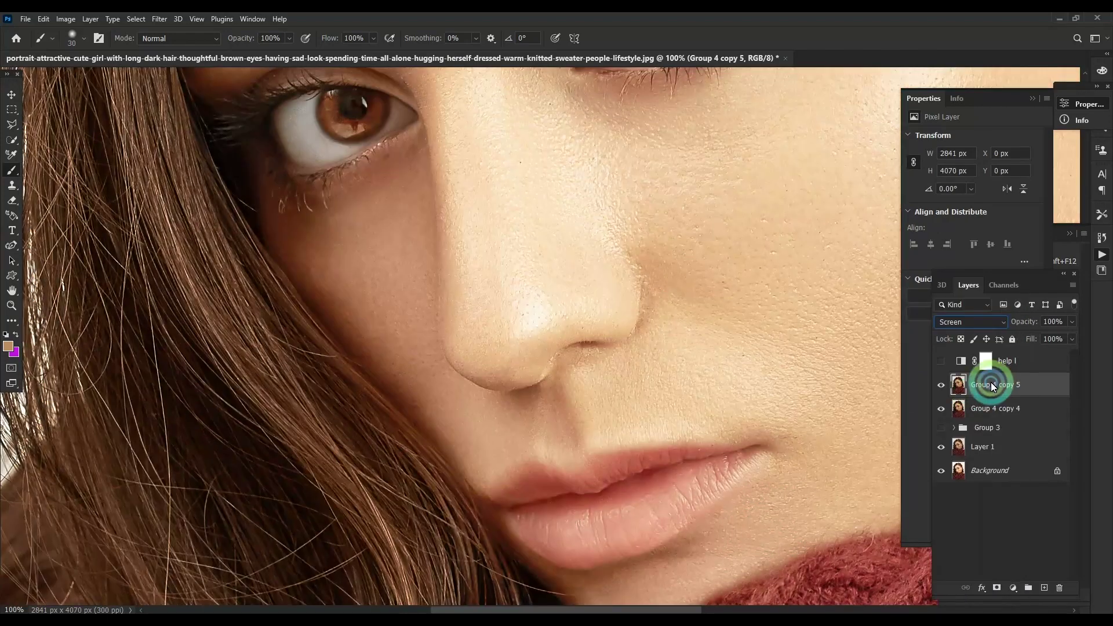
right_click(993, 378)
click(974, 294)
double_click(1038, 384)
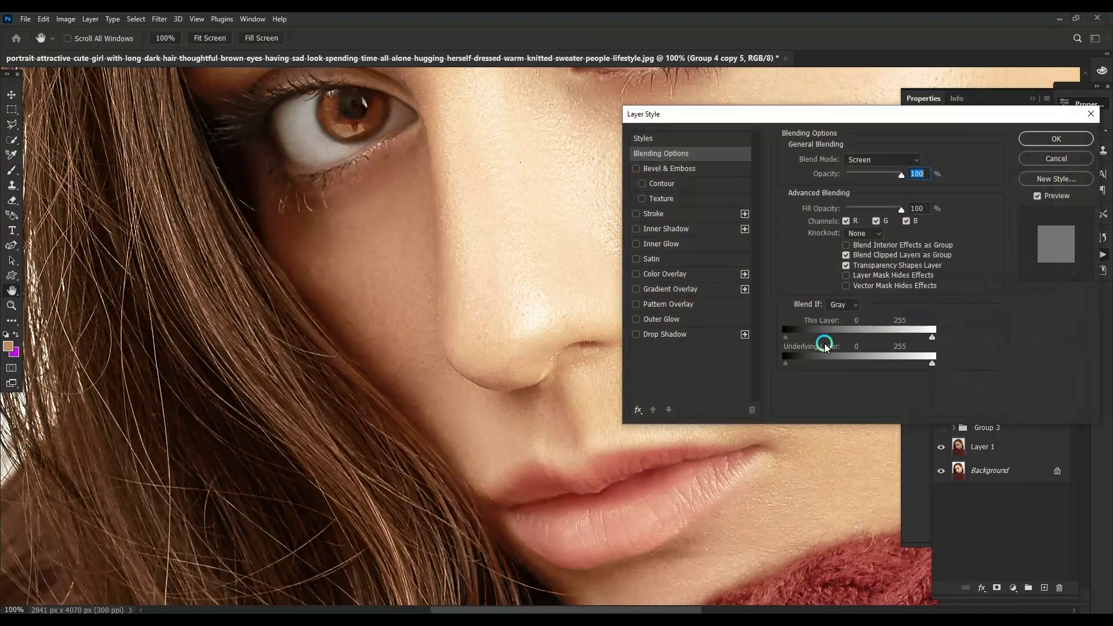
drag(820, 342, 917, 356)
click(1063, 134)
Add a black mask to the Screen copy and feather it to 9.3 px.
alt+click(998, 588)
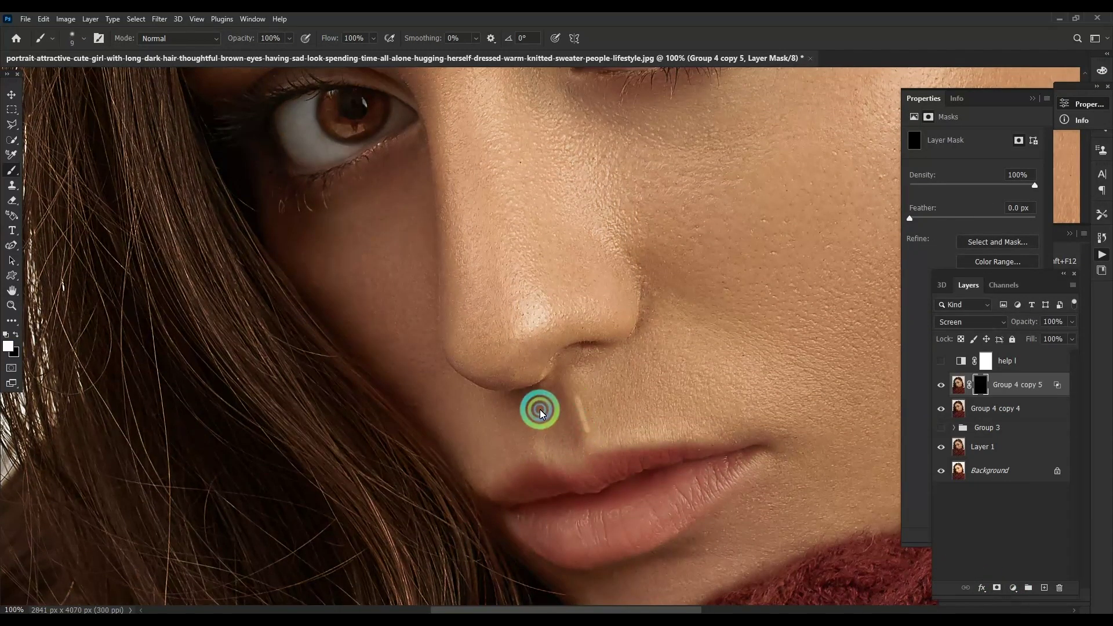
drag(948, 218, 958, 218)
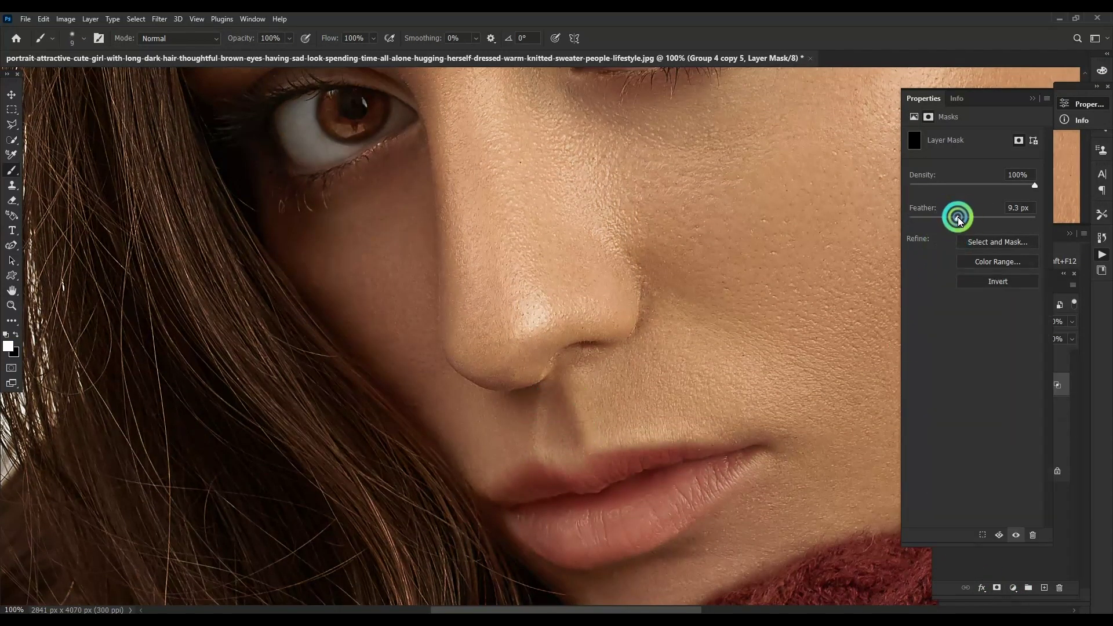
scroll(742, 313, down, 3)
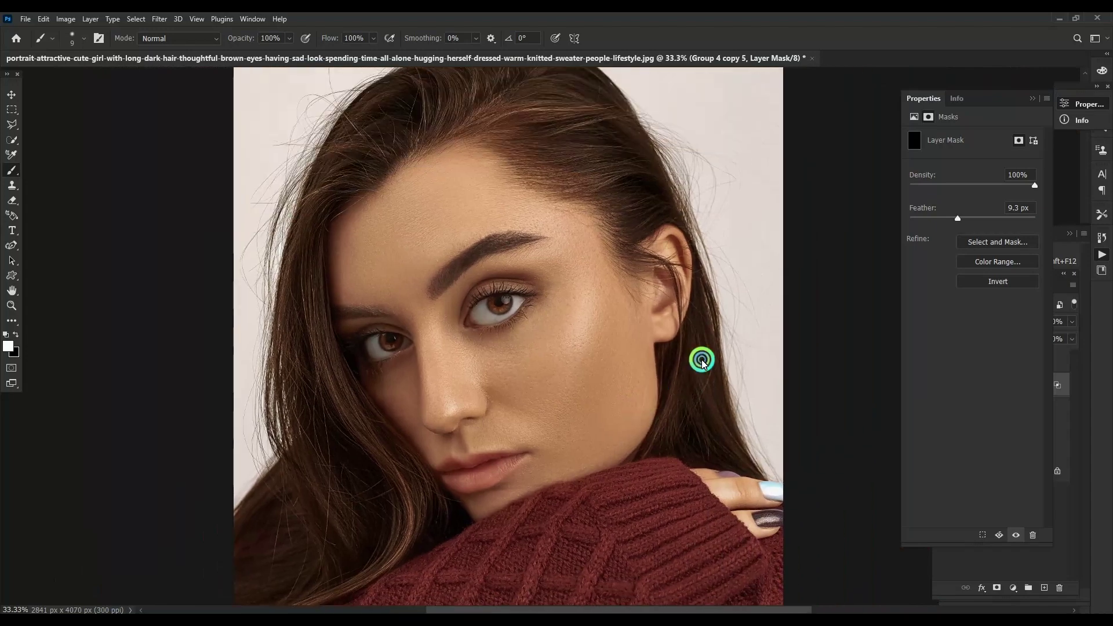
scroll(577, 404, up, 2)
scroll(577, 404, up, 2)
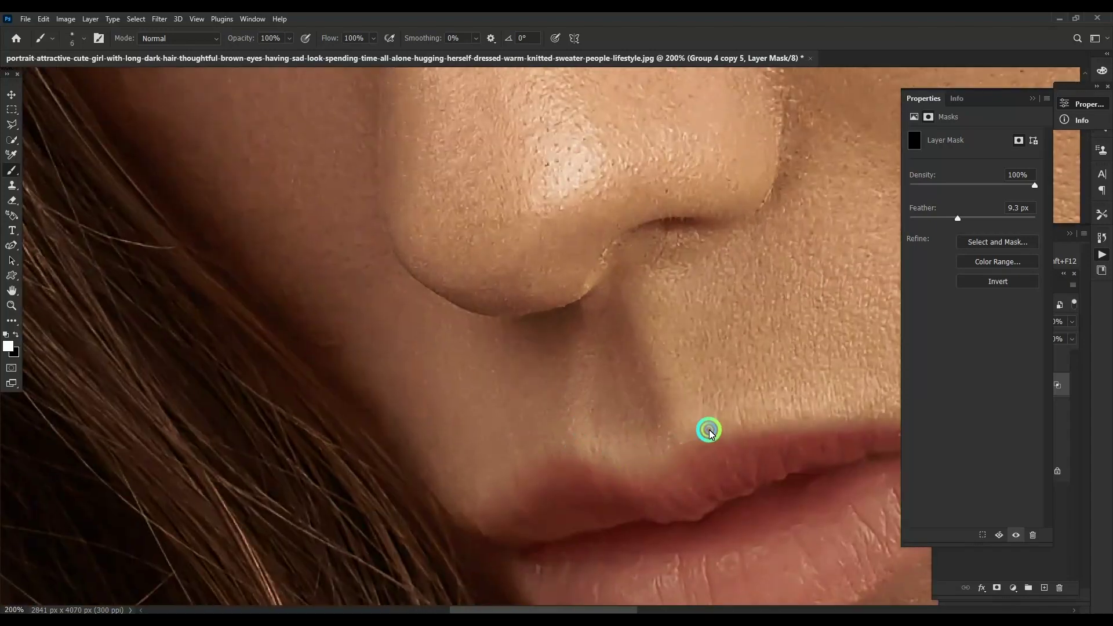
Bring the lips into view and target the layer's pixels instead of its mask.
drag(780, 421, 584, 291)
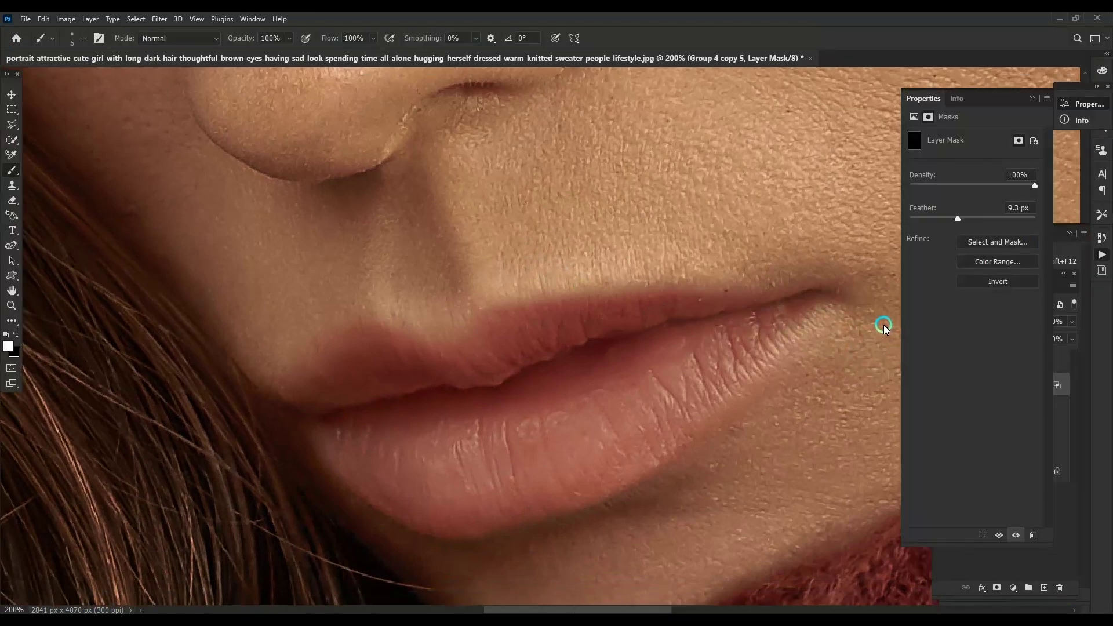
key(F7)
click(959, 384)
drag(342, 407, 435, 369)
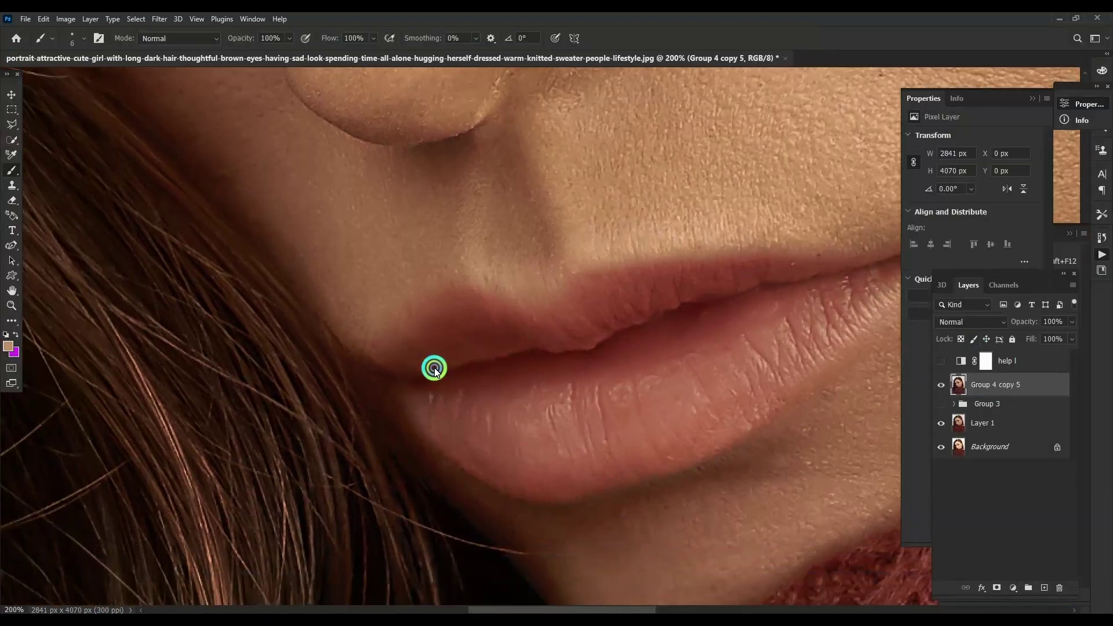
click(159, 18)
In Liquify, warp the line between the lips and the upper lip edge with a small brush.
click(186, 131)
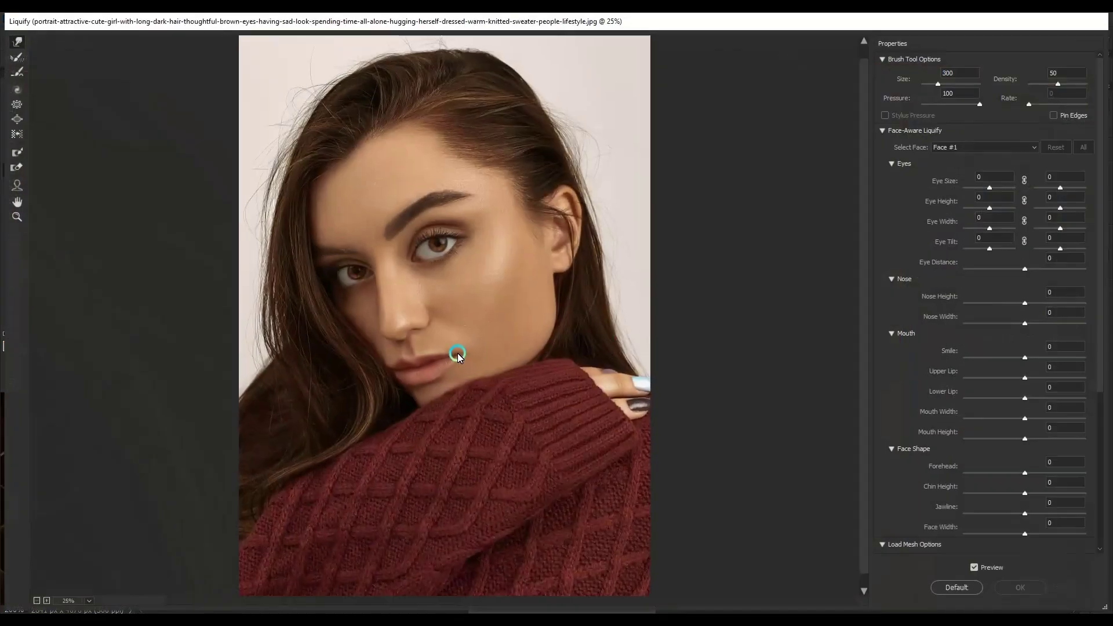
scroll(457, 353, up, 3)
scroll(467, 374, up, 3)
scroll(538, 244, up, 4)
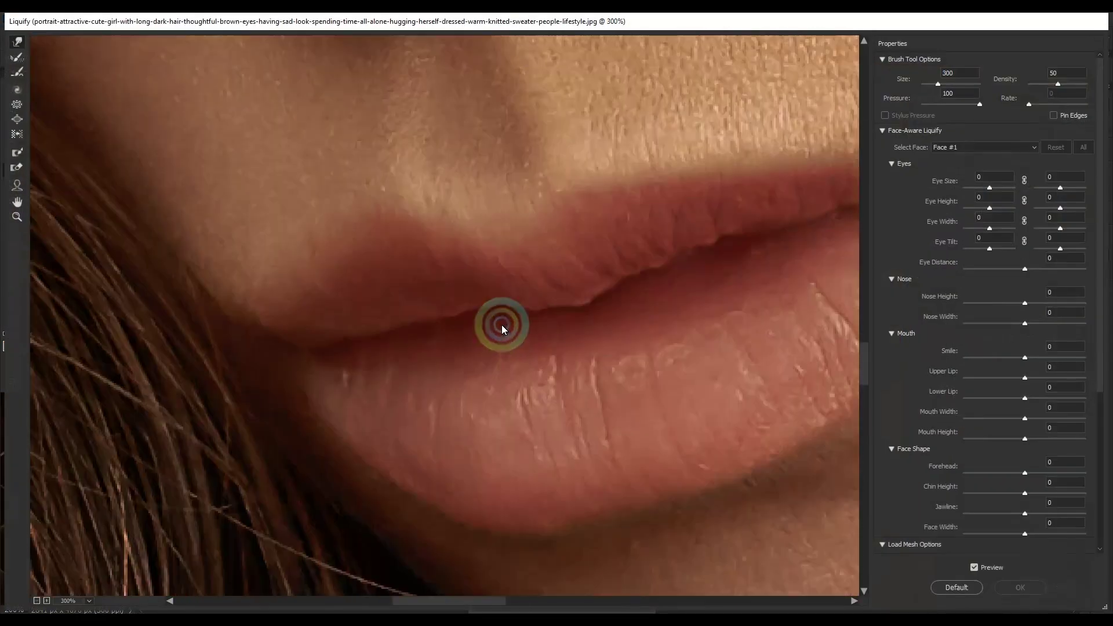
key(bracketleft)
key(bracketleft)
key(bracketleft)
key(bracketleft)
key(bracketleft)
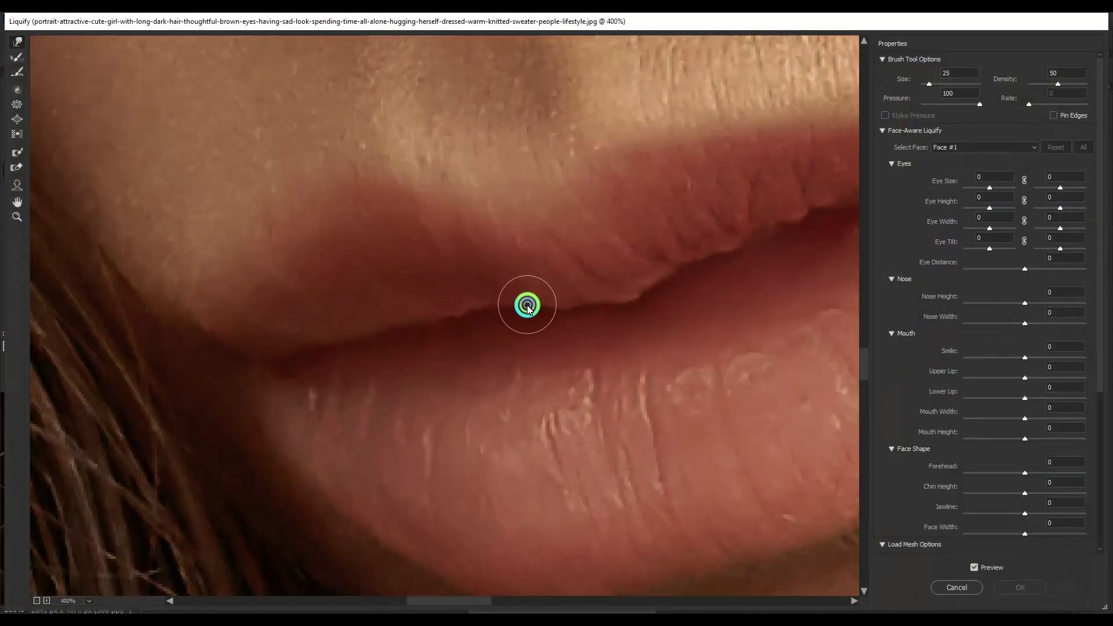
mouse_move(527, 306)
mouse_down()
mouse_move(567, 318)
mouse_move(639, 303)
mouse_move(592, 312)
mouse_up()
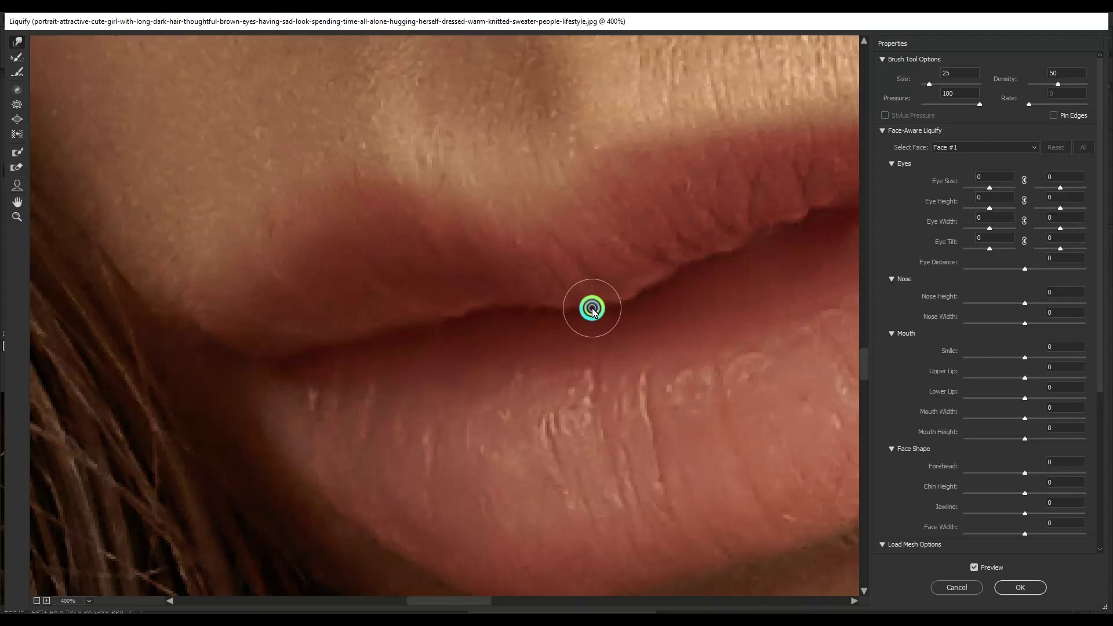
key(bracketleft)
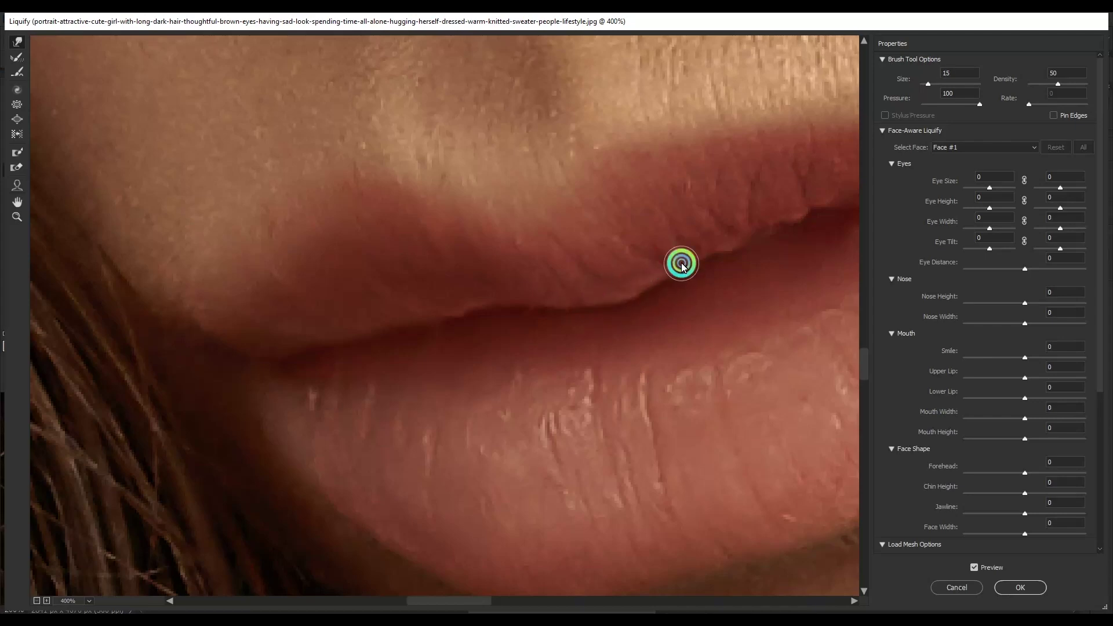
mouse_move(732, 251)
mouse_down()
mouse_move(587, 316)
mouse_move(707, 273)
mouse_up()
key(])
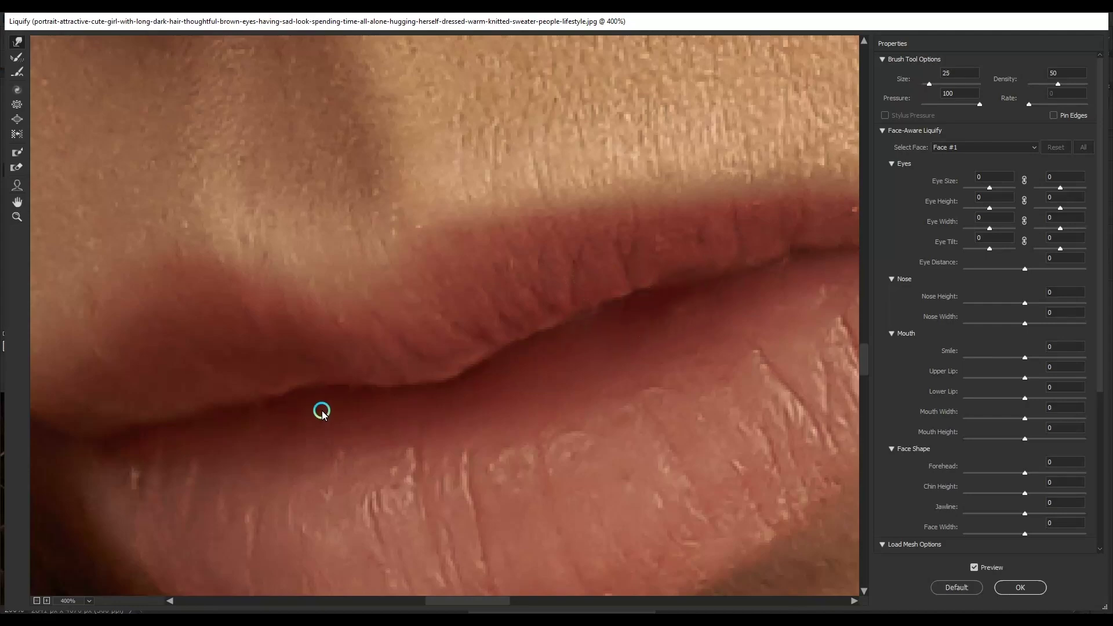
scroll(322, 412, down, 5)
key(Return)
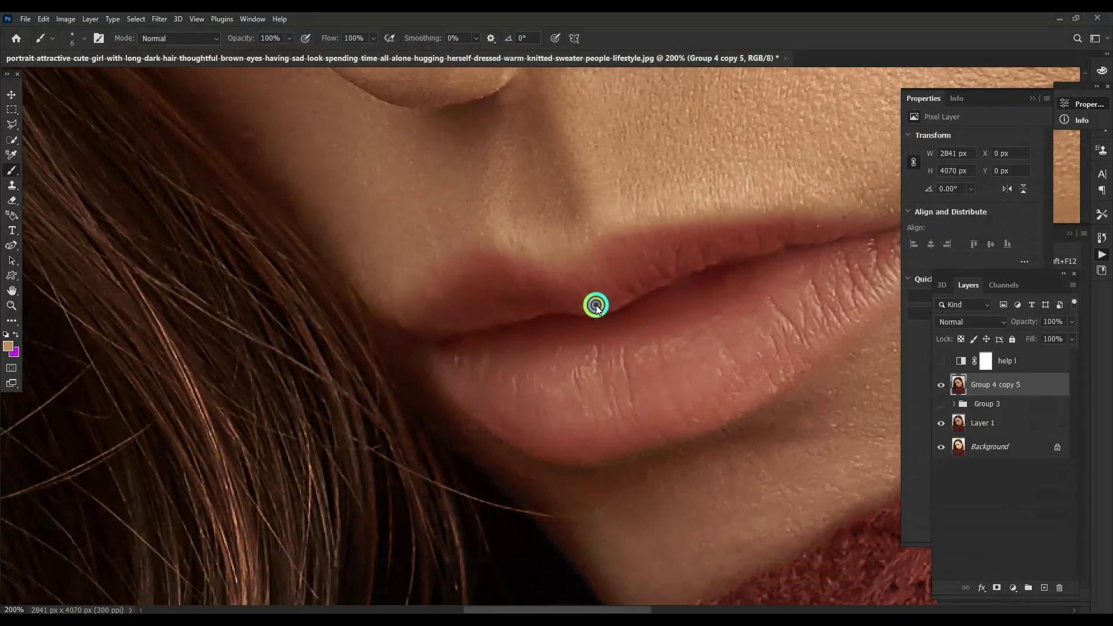
Lasso a freehand outline around both lips and smooth it with a 20 px radius.
key(l)
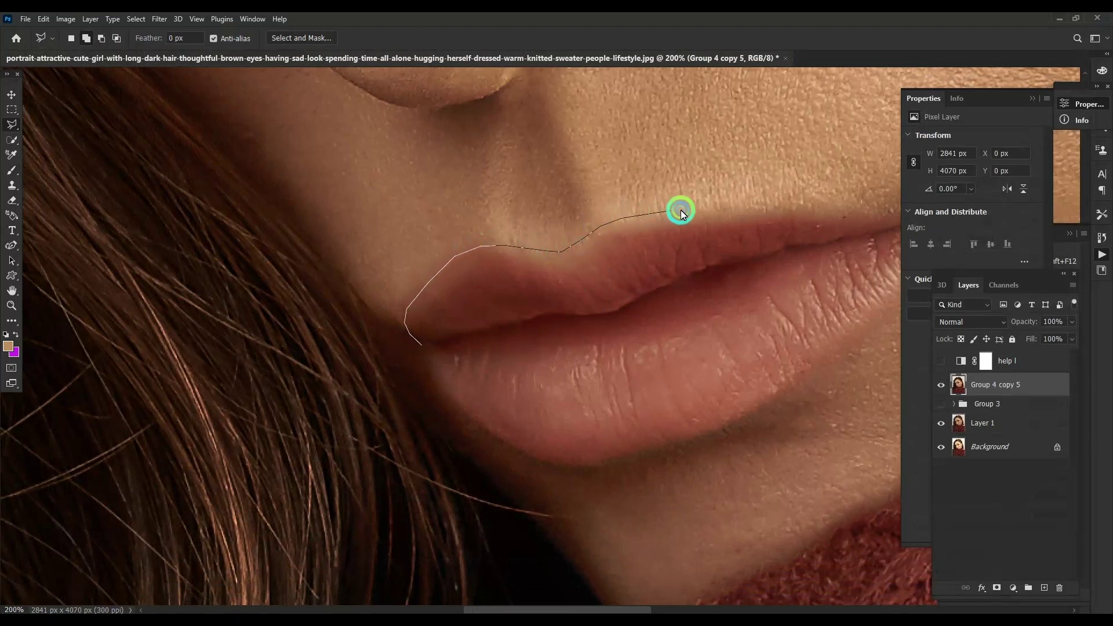
drag(624, 240, 472, 356)
mouse_move(541, 242)
mouse_down()
mouse_move(479, 253)
mouse_move(527, 248)
mouse_up()
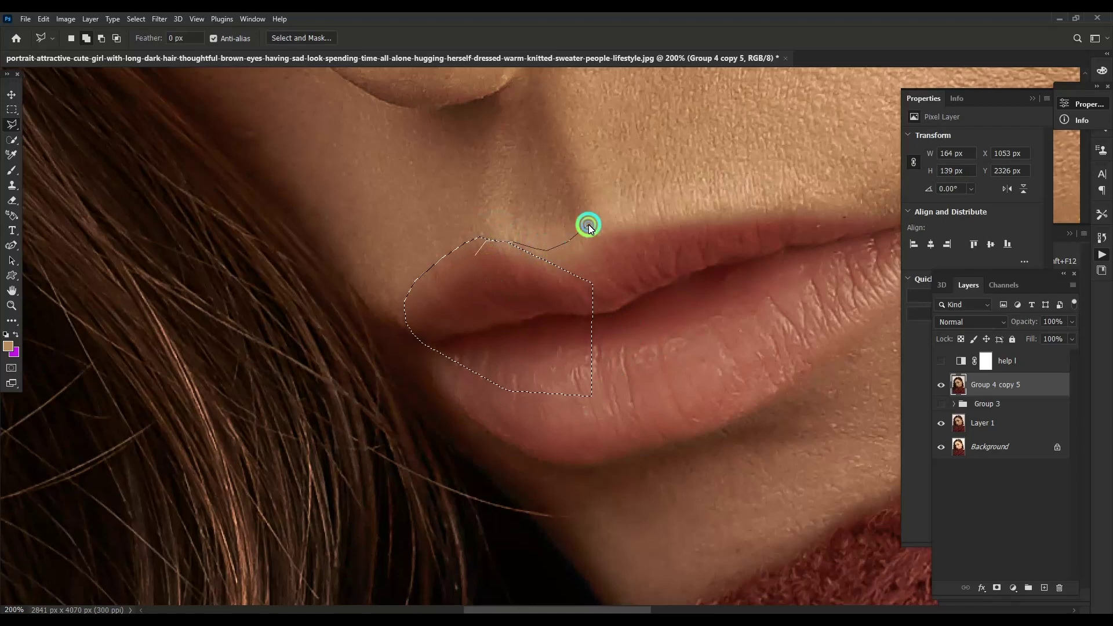
drag(754, 204, 559, 253)
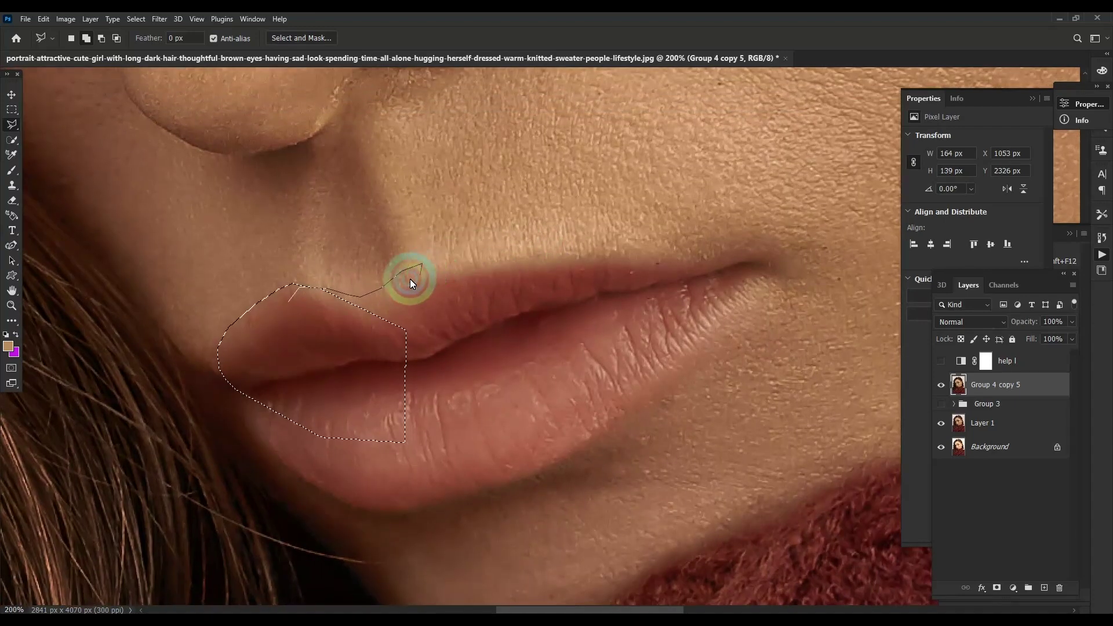
drag(377, 294, 399, 273)
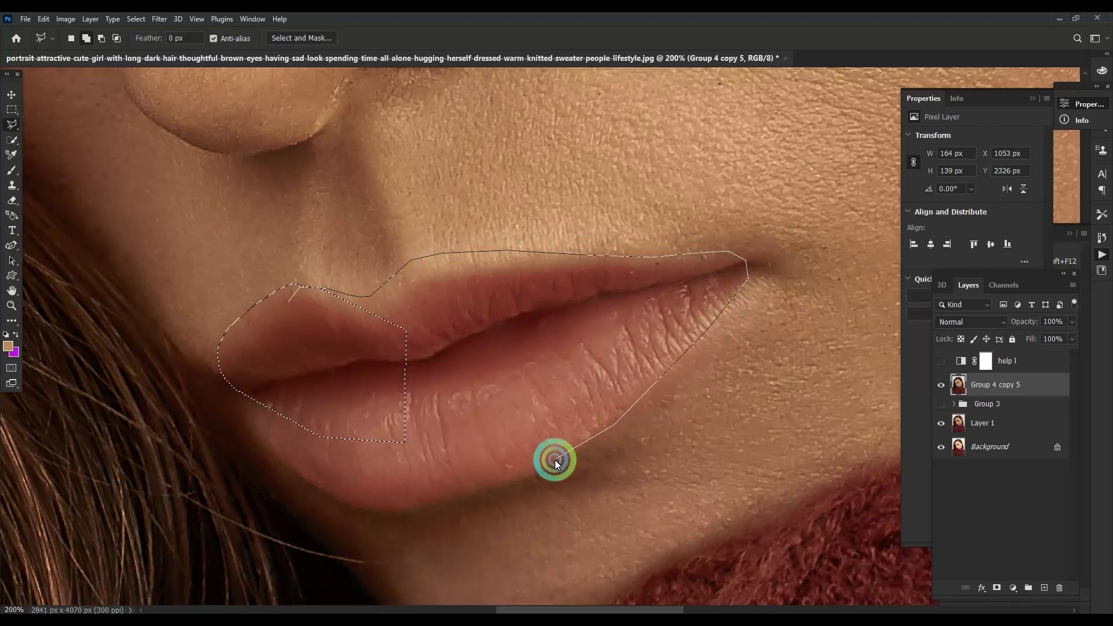
mouse_move(400, 511)
mouse_down()
mouse_move(335, 497)
mouse_move(241, 432)
mouse_move(219, 373)
mouse_move(232, 412)
mouse_up()
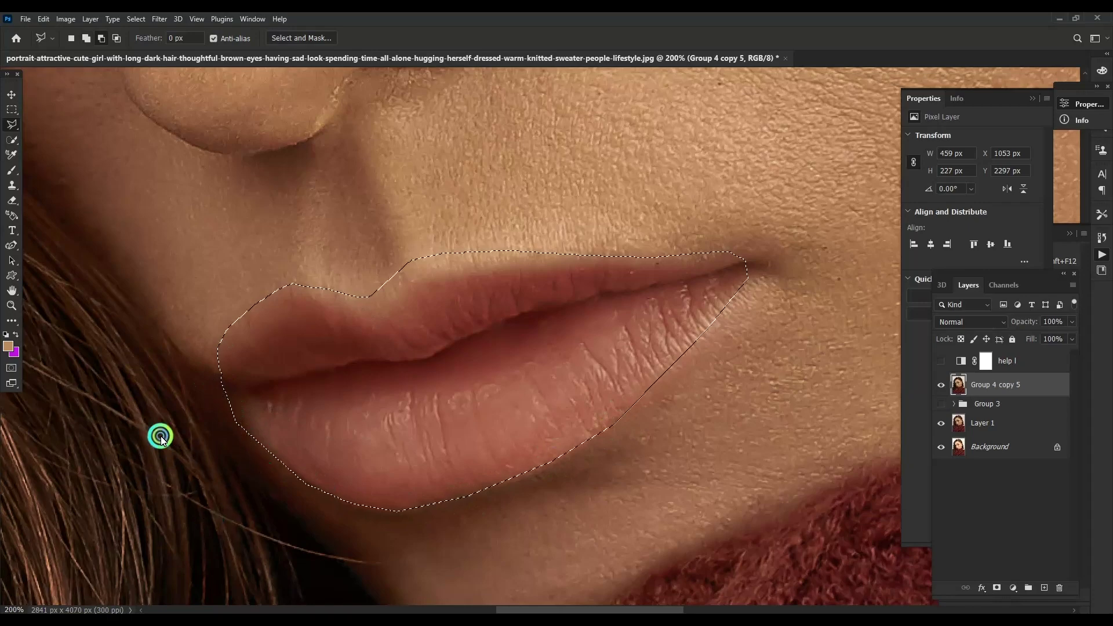
key(ctrl+minus)
key(ctrl+minus)
key(shift+F6)
Confirm the smoothing, feather the lip selection, and copy the lips onto a new layer.
key(Return)
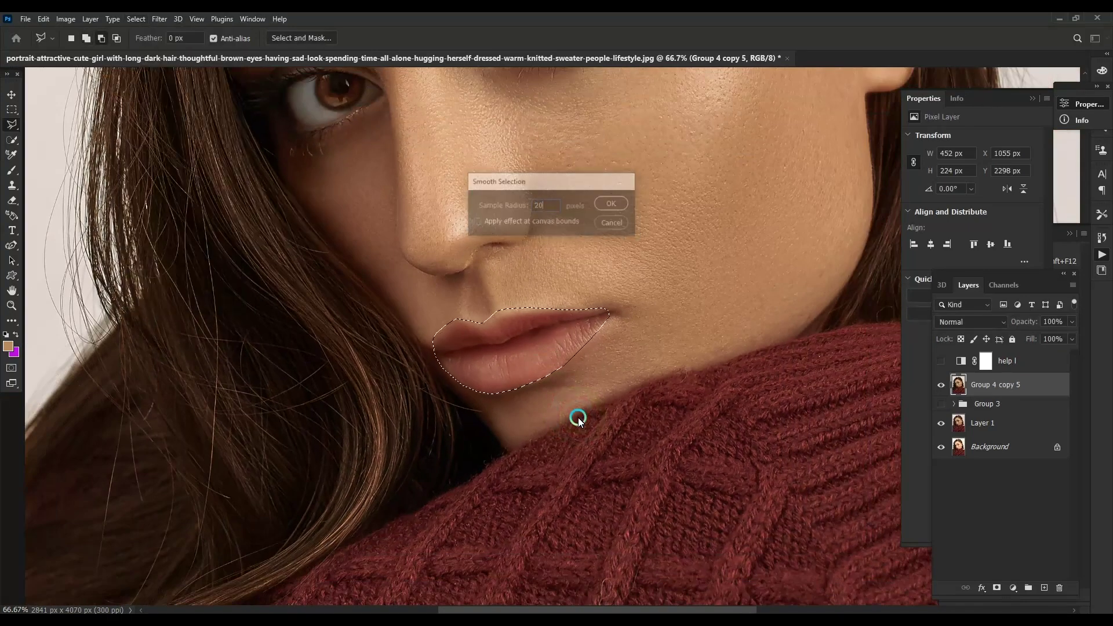
key(shift+F6)
key(Return)
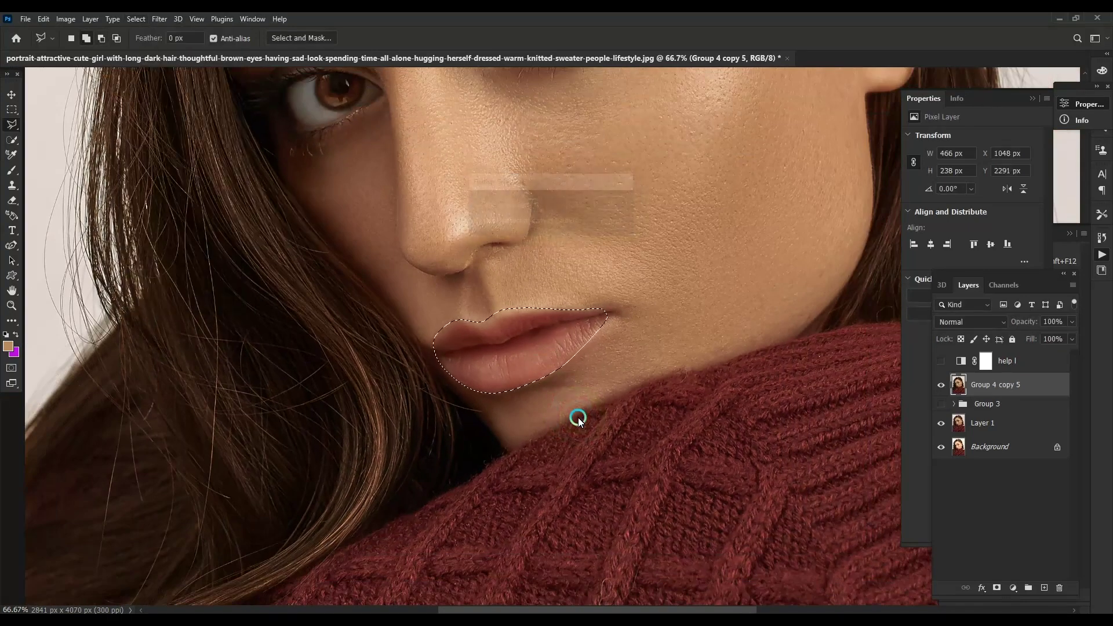
key(ctrl+j)
Colorize the lips with Hue/Saturation, darkening and saturating them, then shifting the hue to red.
key(ctrl+u)
click(1022, 282)
ctrl+click(614, 279)
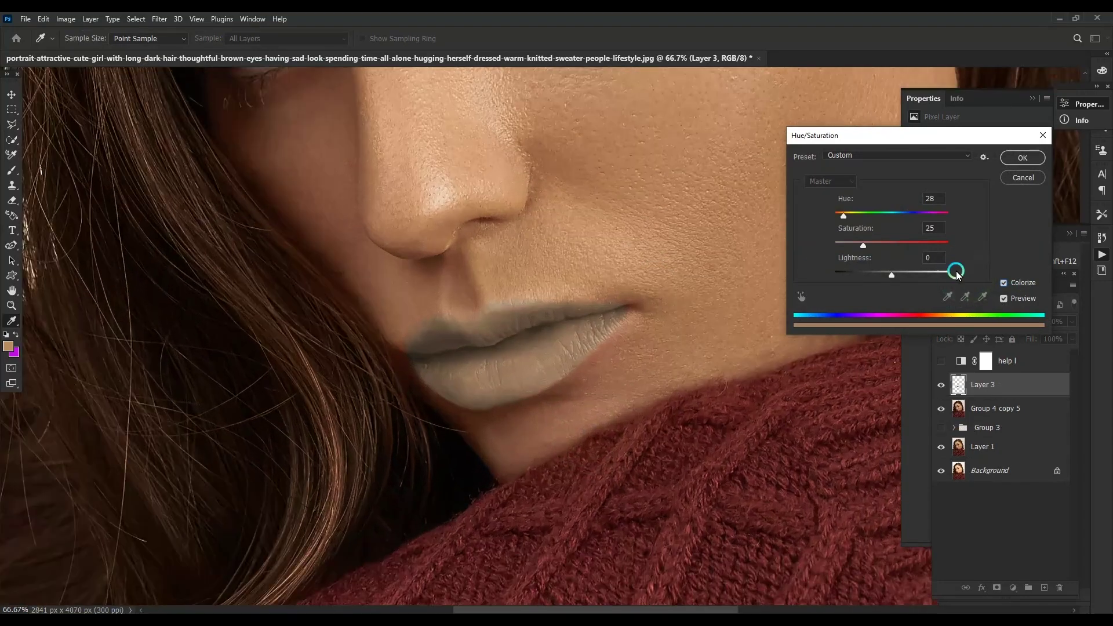
drag(892, 274, 873, 275)
click(923, 243)
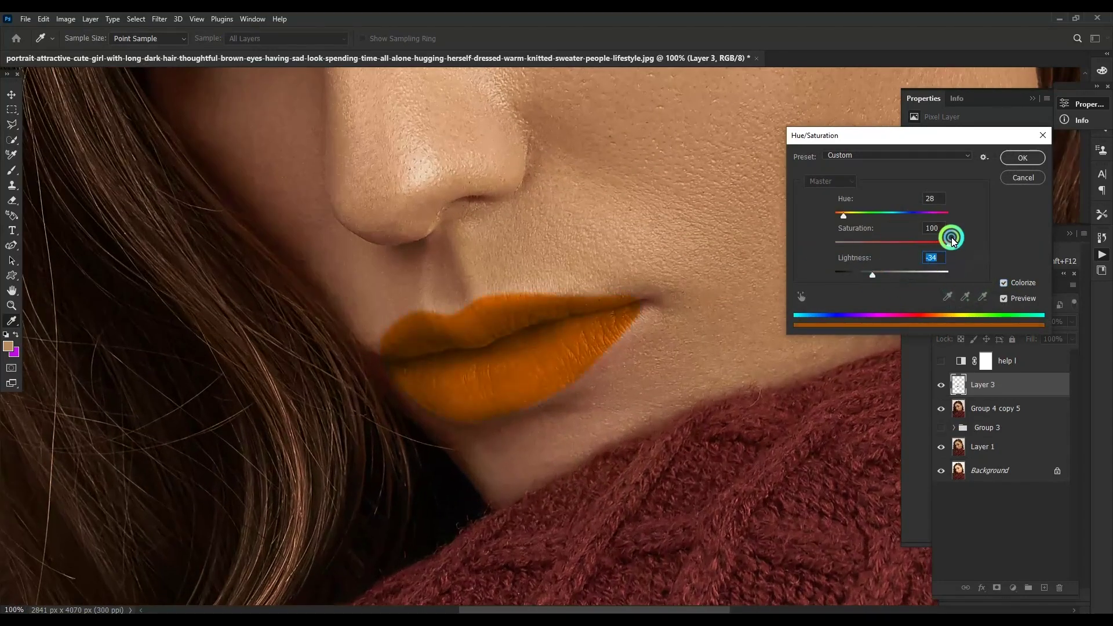
click(1022, 158)
key(ctrl+u)
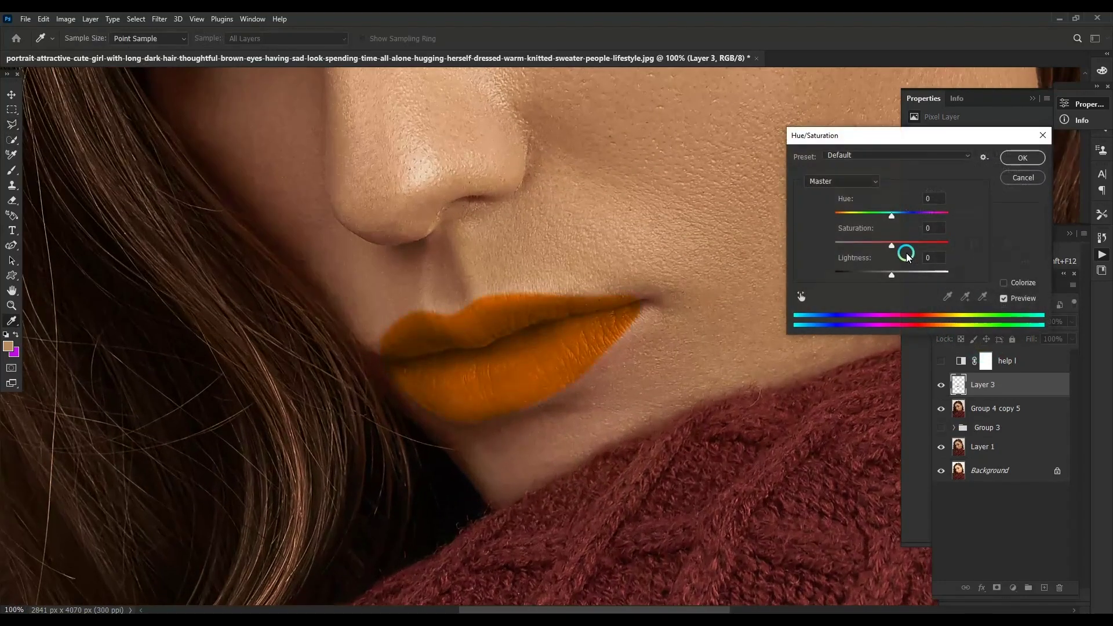
drag(900, 216, 882, 216)
key(Return)
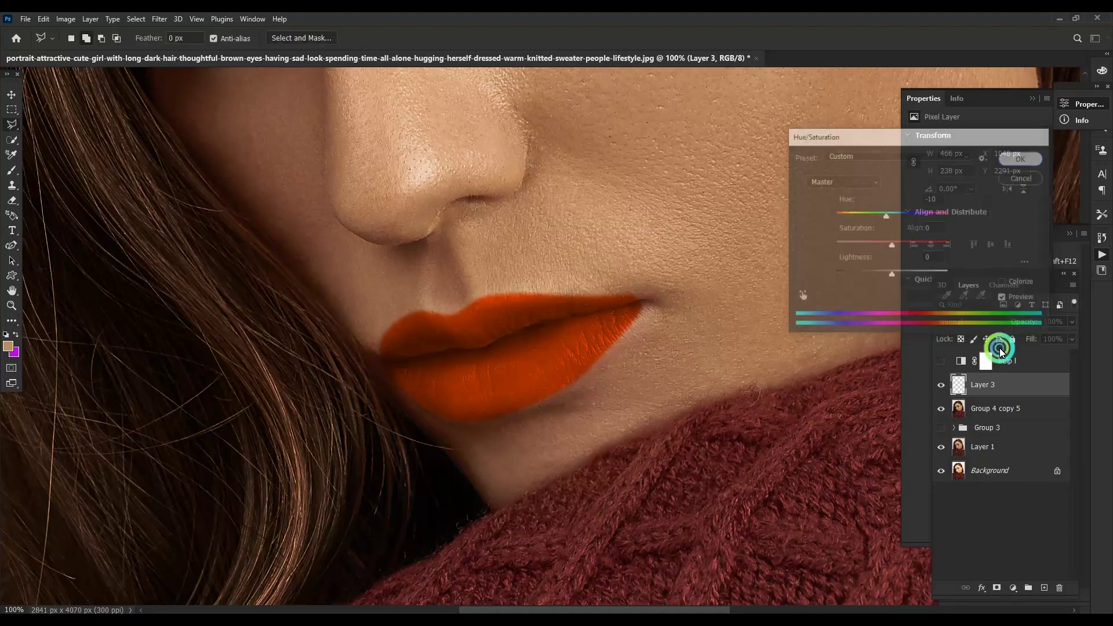
Blend the red lip layer in Multiply mode.
click(978, 322)
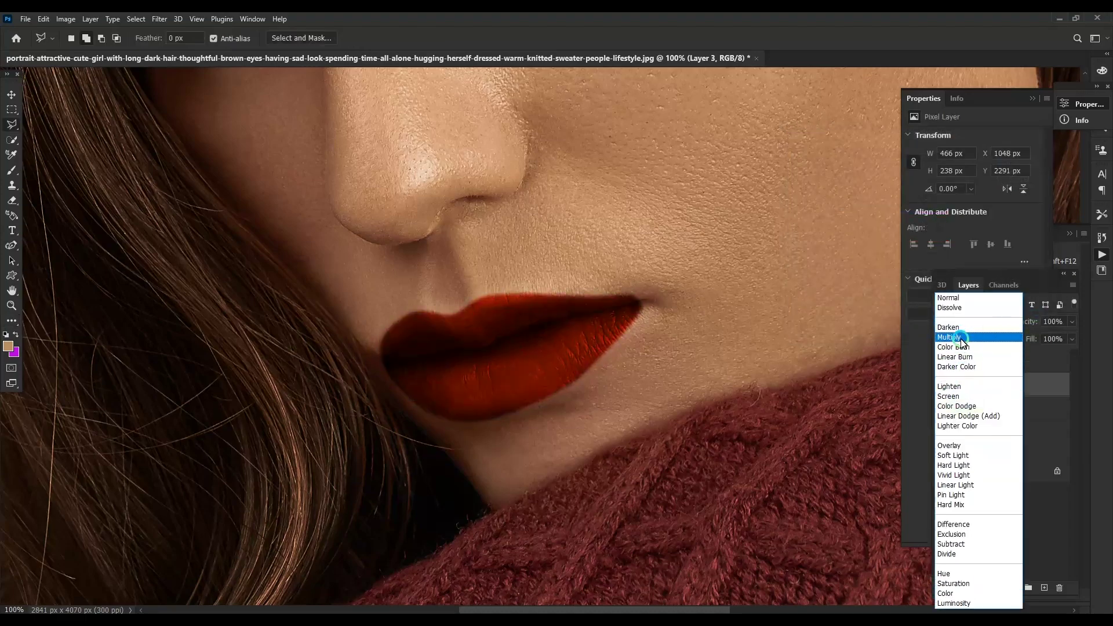
click(954, 334)
scroll(746, 314, down, 5)
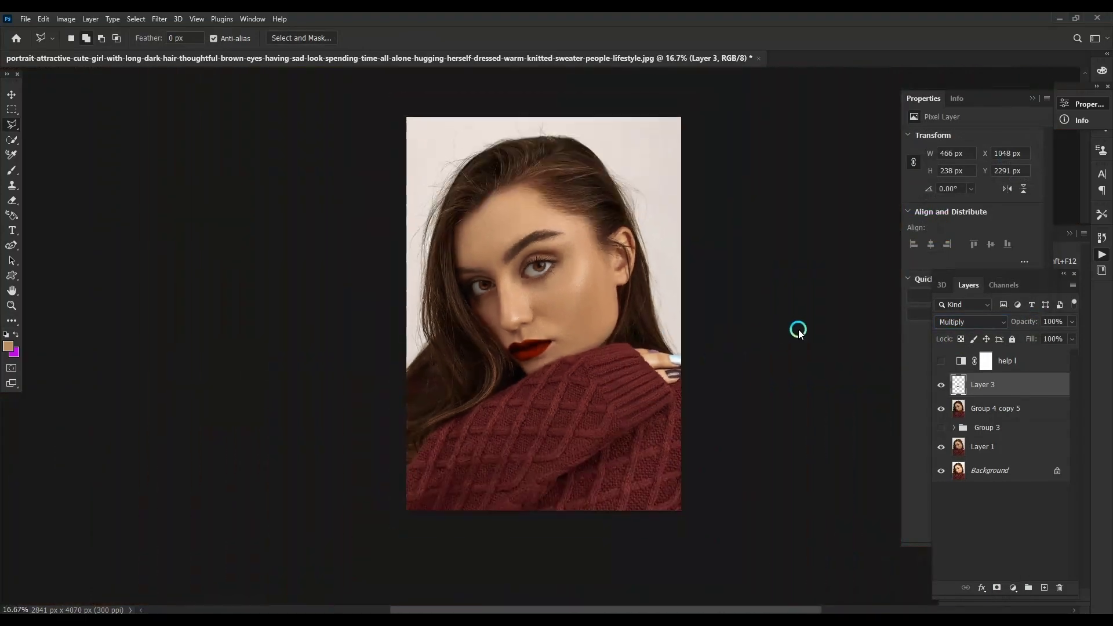
scroll(799, 329, up, 2)
scroll(539, 330, up, 1)
scroll(539, 330, up, 1)
Copy the natural lips to Layer 4 above the red lip layer and split its Blend If underlying slider.
click(984, 408)
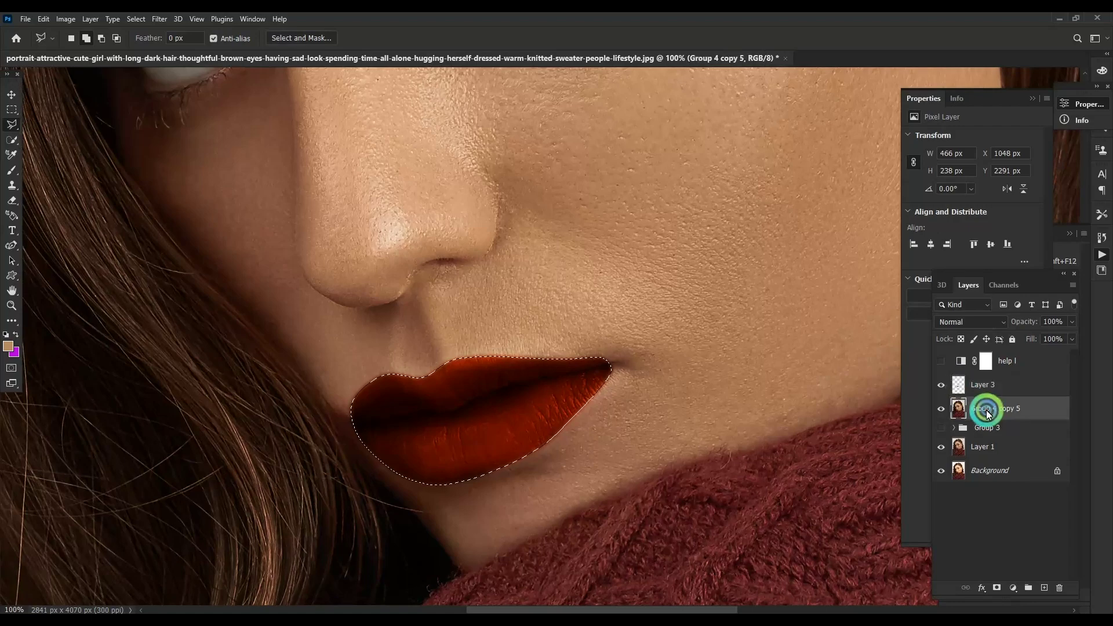
key(ctrl+shift+alt+n)
drag(989, 408, 982, 385)
right_click(985, 385)
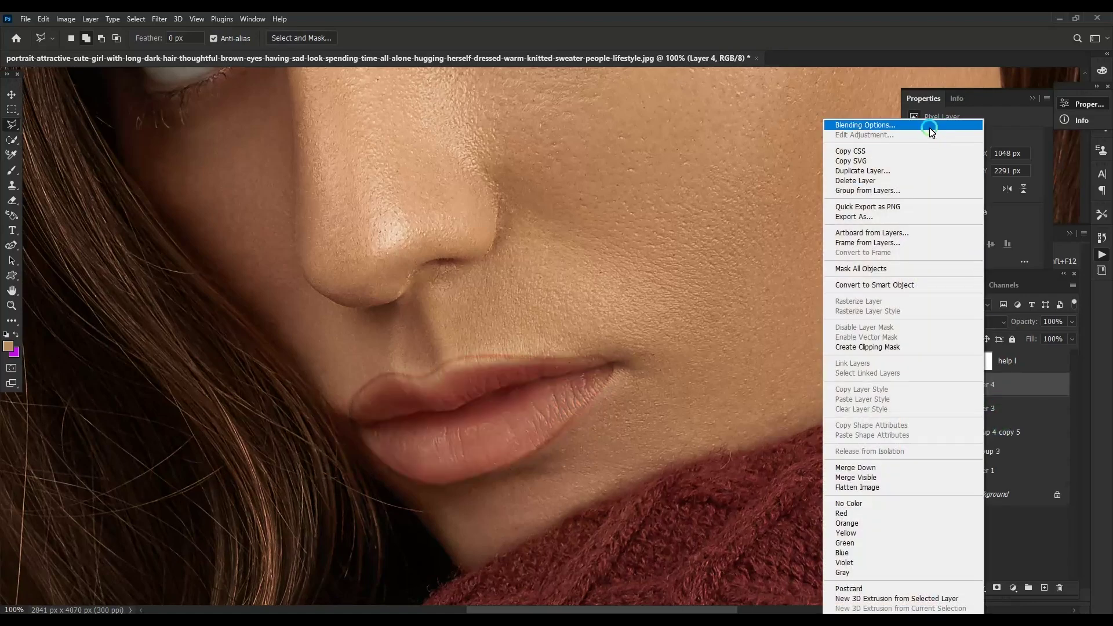
click(830, 315)
drag(784, 363, 846, 363)
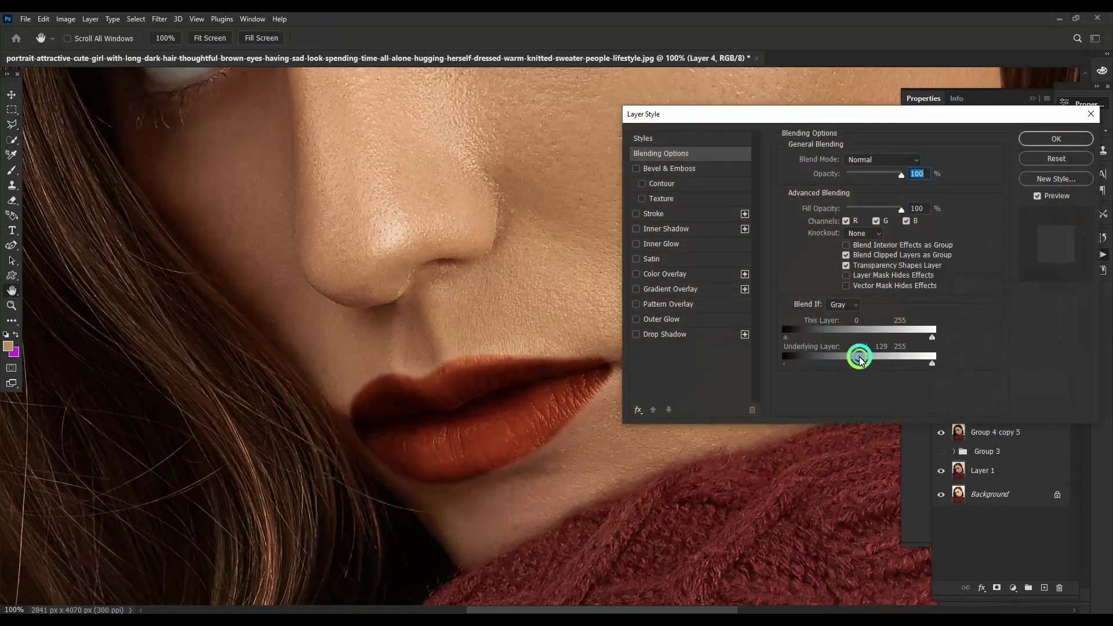
key(Return)
Group both lip layers as Group 4 at 25% opacity.
key(l)
key(ctrl+g)
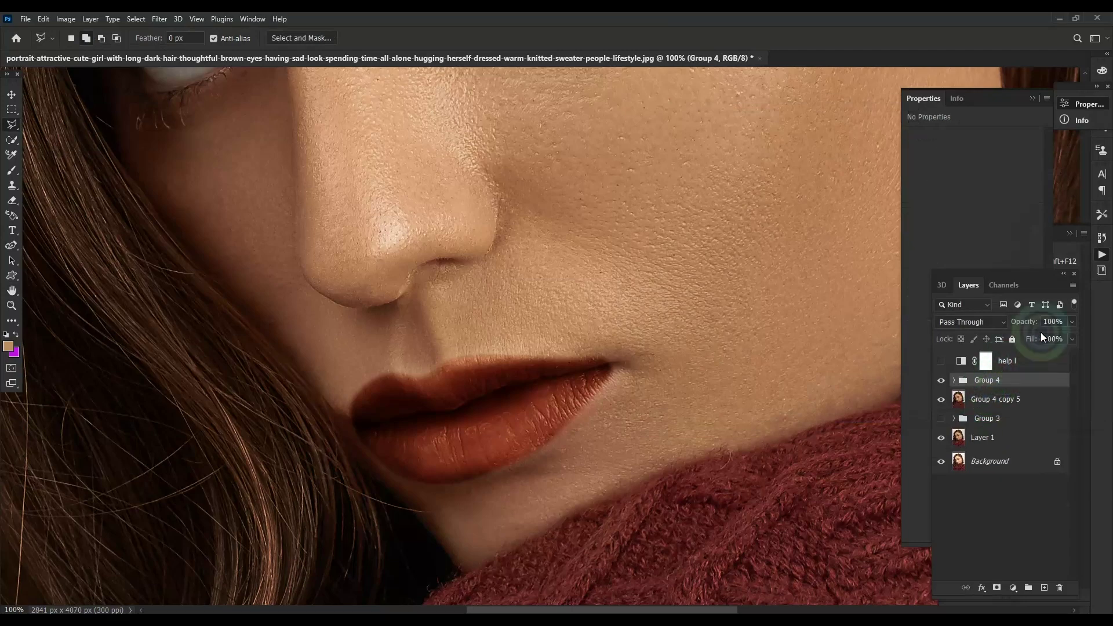
drag(1028, 337, 1031, 339)
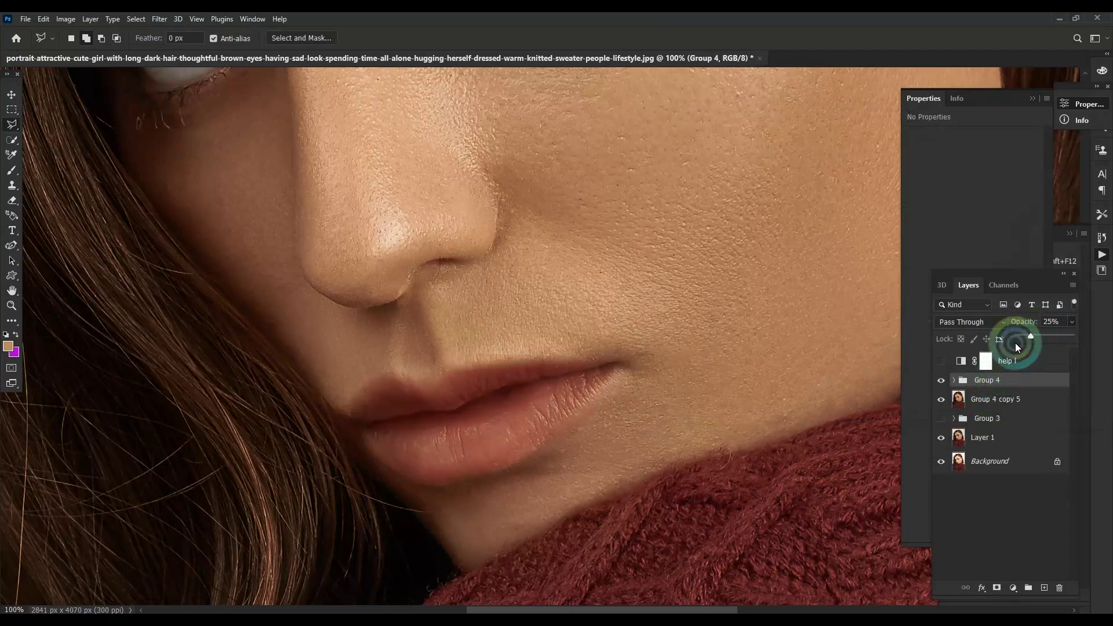
key(ctrl+minus)
key(ctrl+minus)
key(ctrl+minus)
key(ctrl+minus)
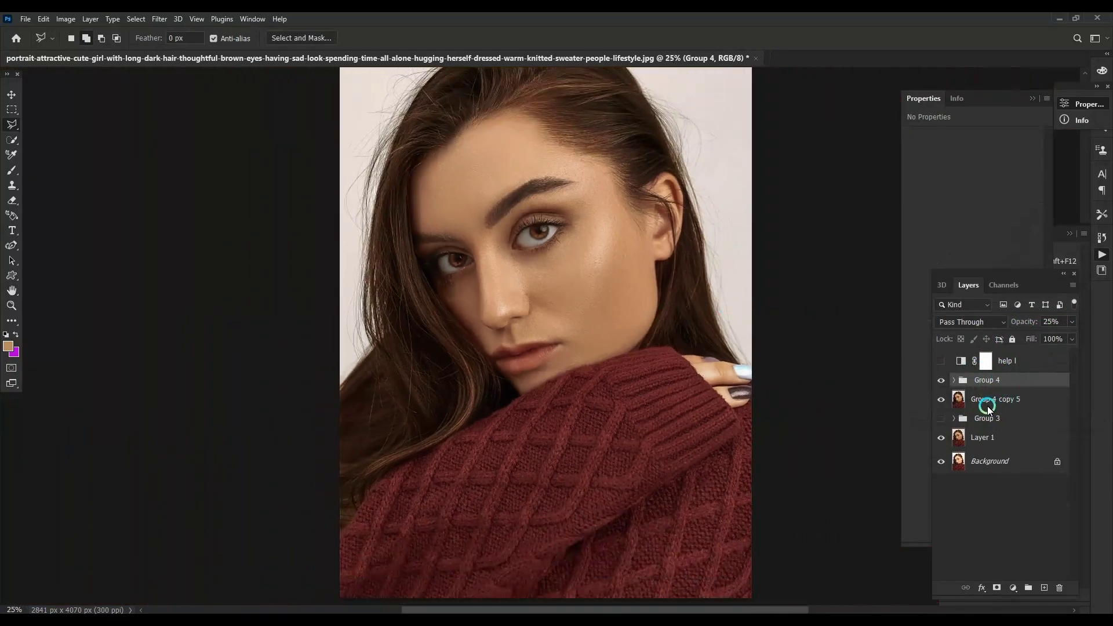
Group the lip layers into Group 5, merge it into one pixel layer and duplicate it.
shift+click(987, 406)
key(ctrl+g)
click(940, 381)
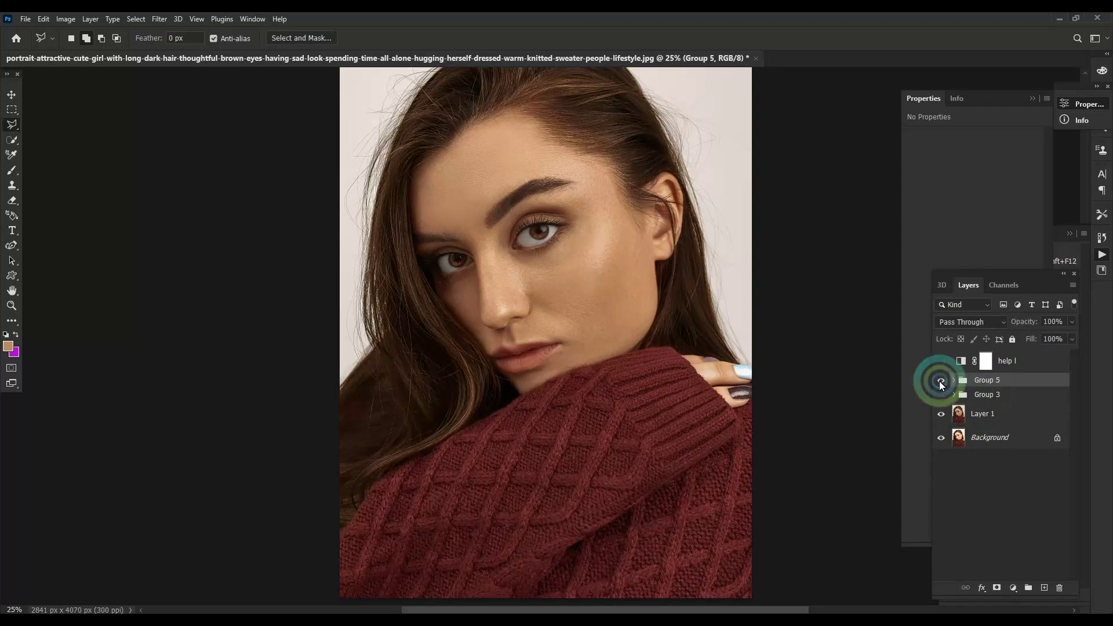
key(ctrl+plus)
key(ctrl+plus)
key(ctrl+plus)
key(ctrl+e)
key(ctrl+j)
Set the copy to Screen and use Blend If to keep it off darker underlying areas.
click(969, 326)
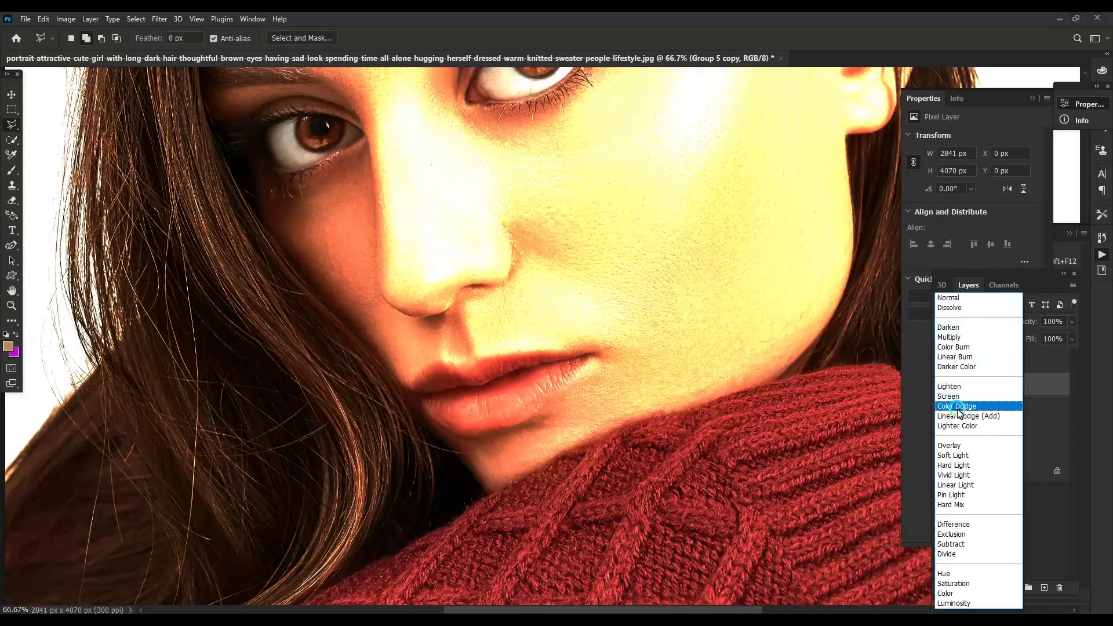
click(957, 394)
right_click(979, 286)
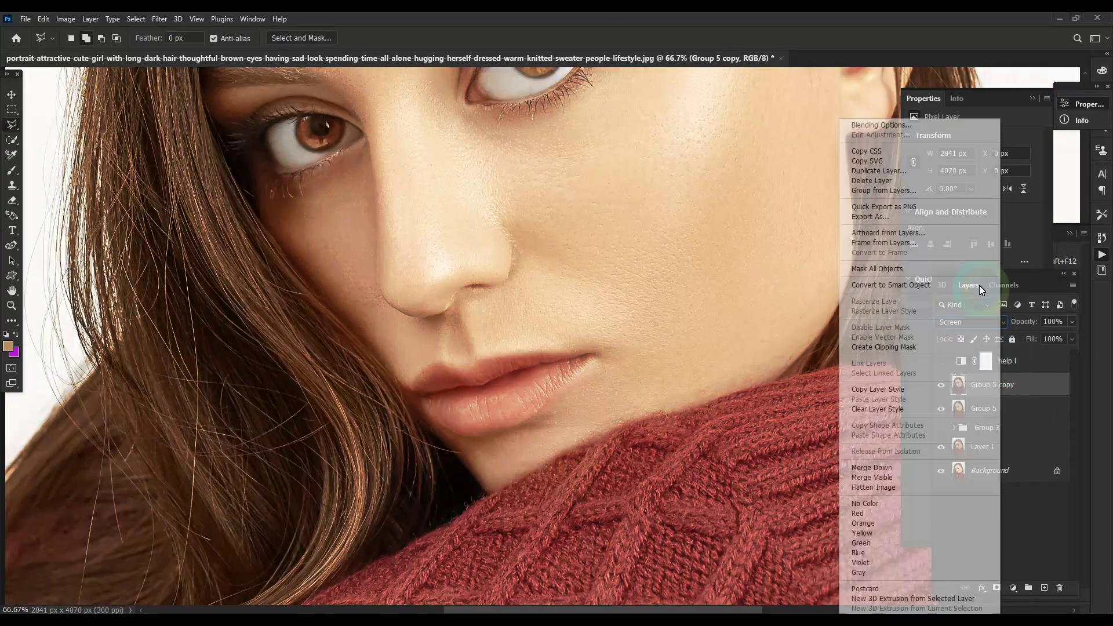
click(881, 125)
drag(785, 363, 875, 360)
click(1041, 140)
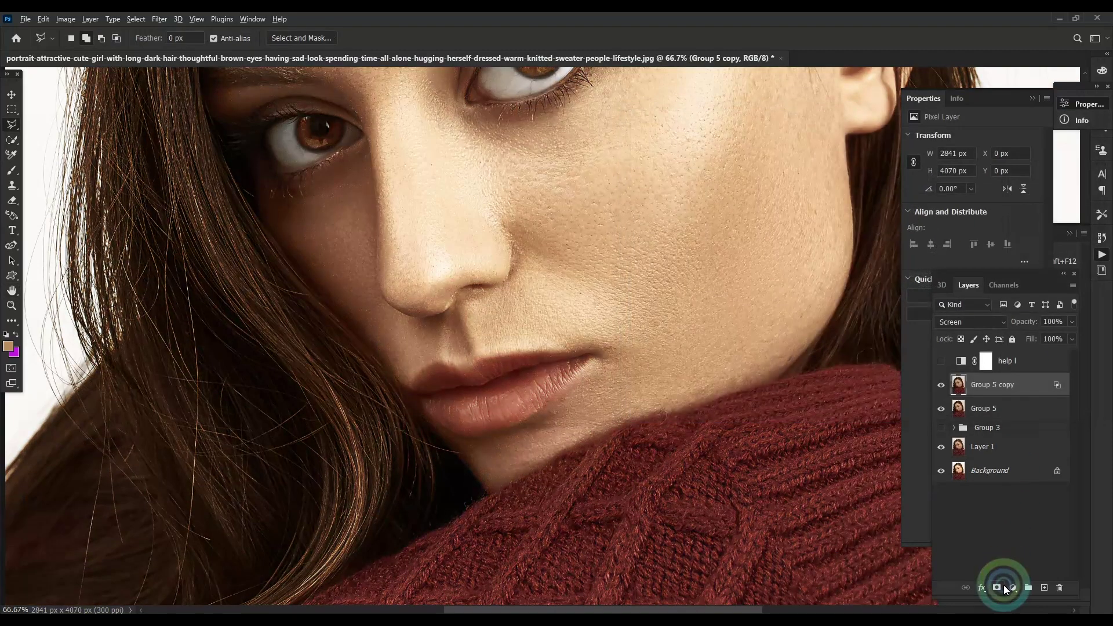
Hide the Screen copy behind a black mask and brush highlights onto the upper lip.
alt+click(1003, 588)
key(b)
key(d)
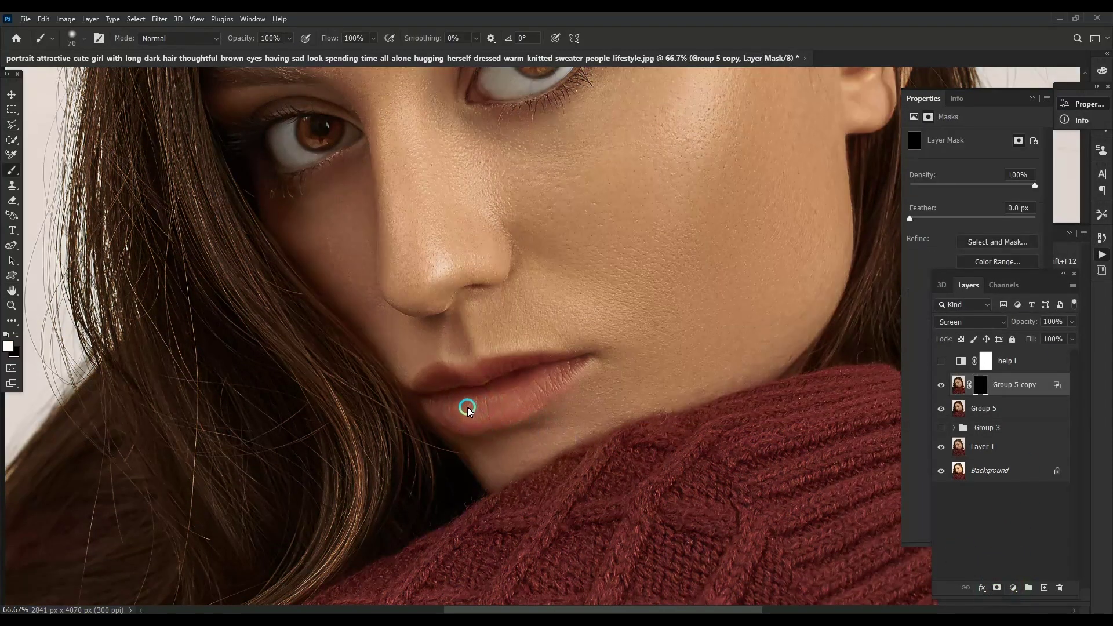
scroll(521, 392, up, 1)
key(bracketleft)
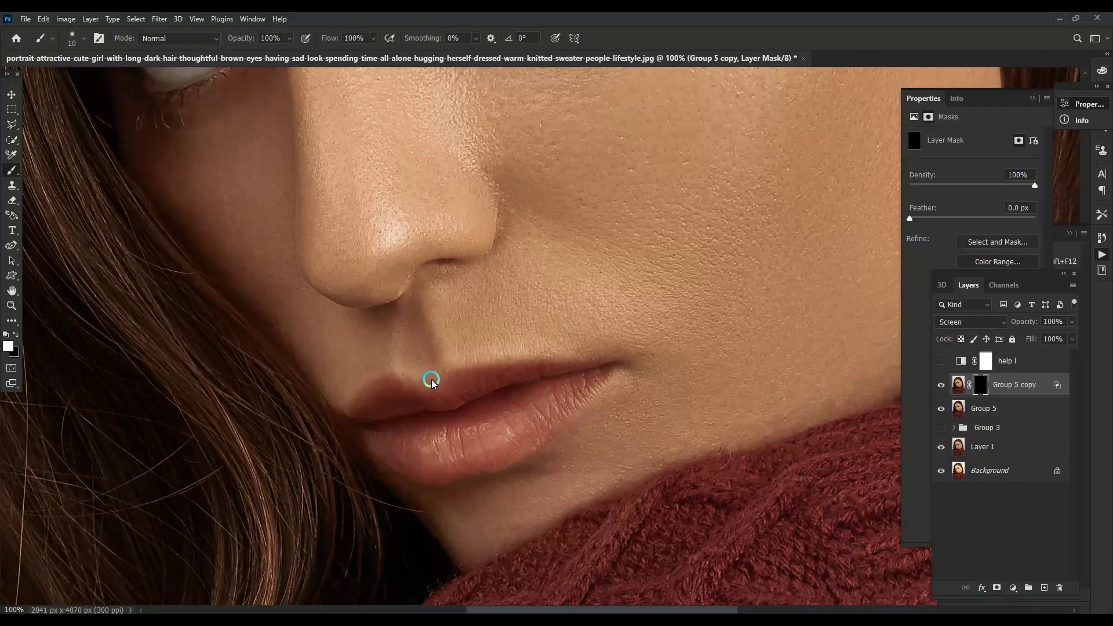
drag(532, 358, 579, 355)
key(ctrl+z)
shift+click(954, 406)
Merge the lip highlight down and start a Polygonal Lasso outline along the first eye's upper lid.
key(ctrl+e)
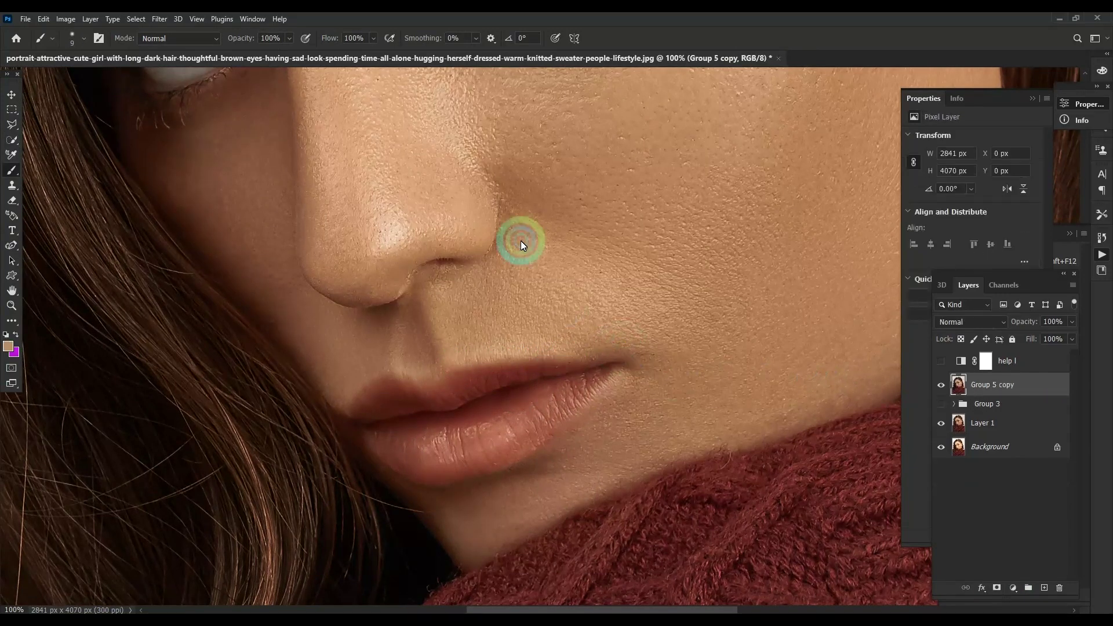
drag(522, 241, 527, 454)
scroll(455, 336, up, 1)
key(l)
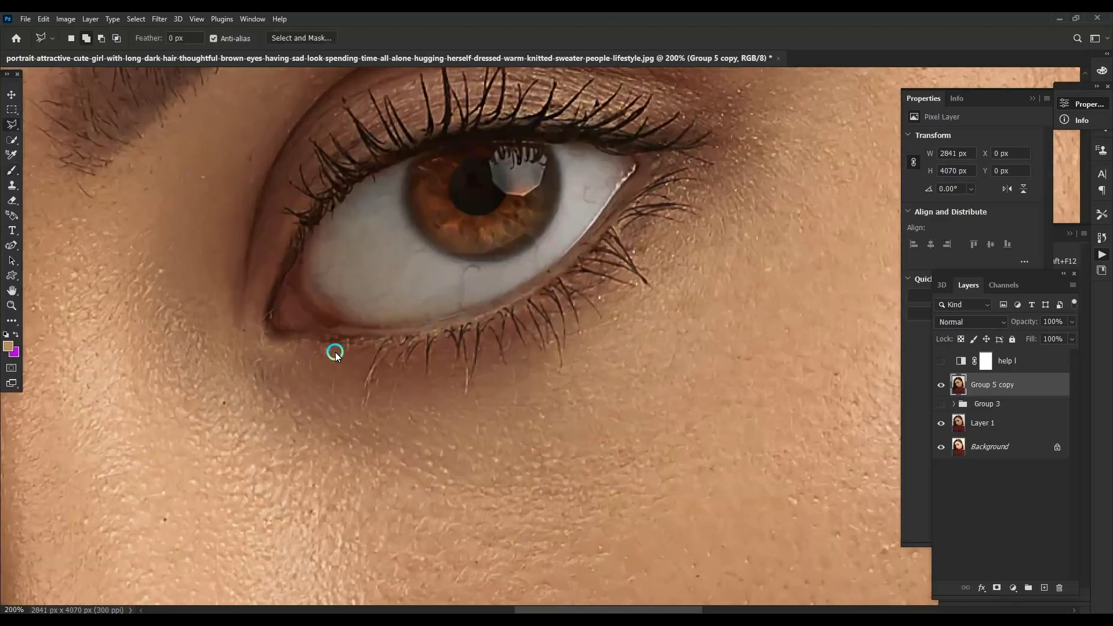
mouse_move(336, 348)
mouse_down()
mouse_move(506, 335)
mouse_move(520, 321)
mouse_up()
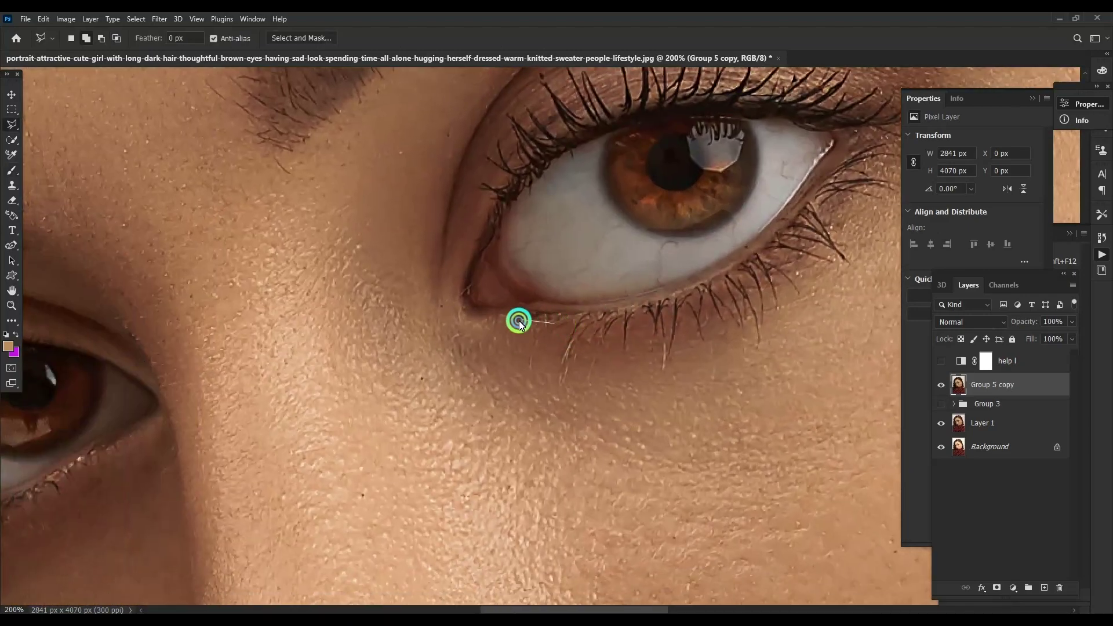
click(504, 184)
drag(509, 204, 402, 318)
click(426, 311)
click(556, 283)
click(734, 306)
click(800, 305)
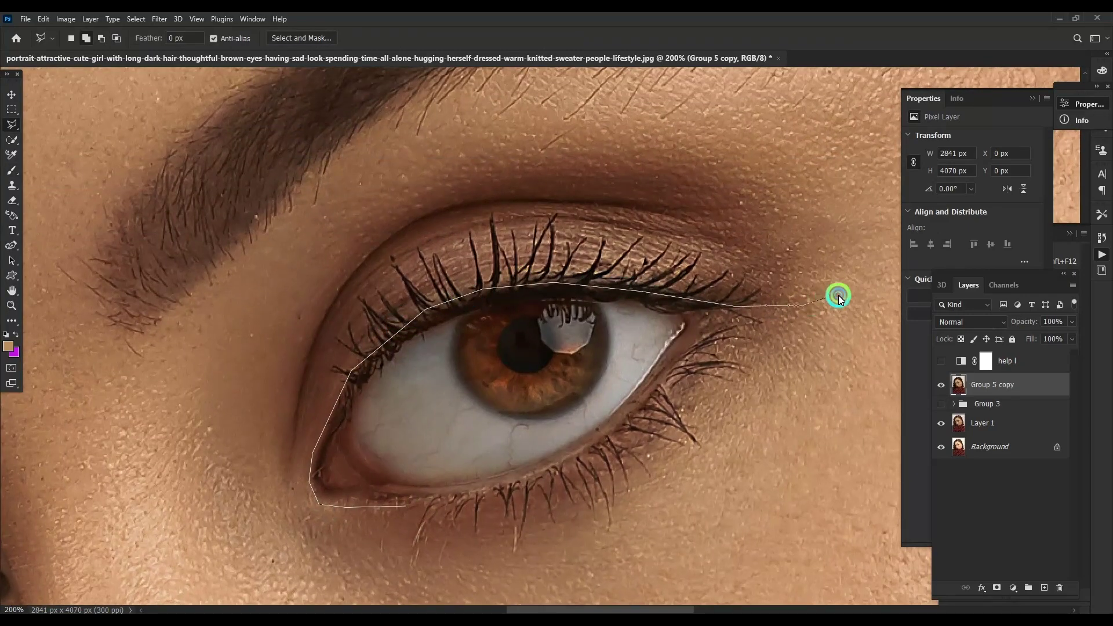
click(855, 285)
Continue the outline up the temple and along the brow, closing it around the first eye.
drag(855, 285, 687, 409)
drag(745, 325, 662, 432)
click(758, 315)
click(751, 241)
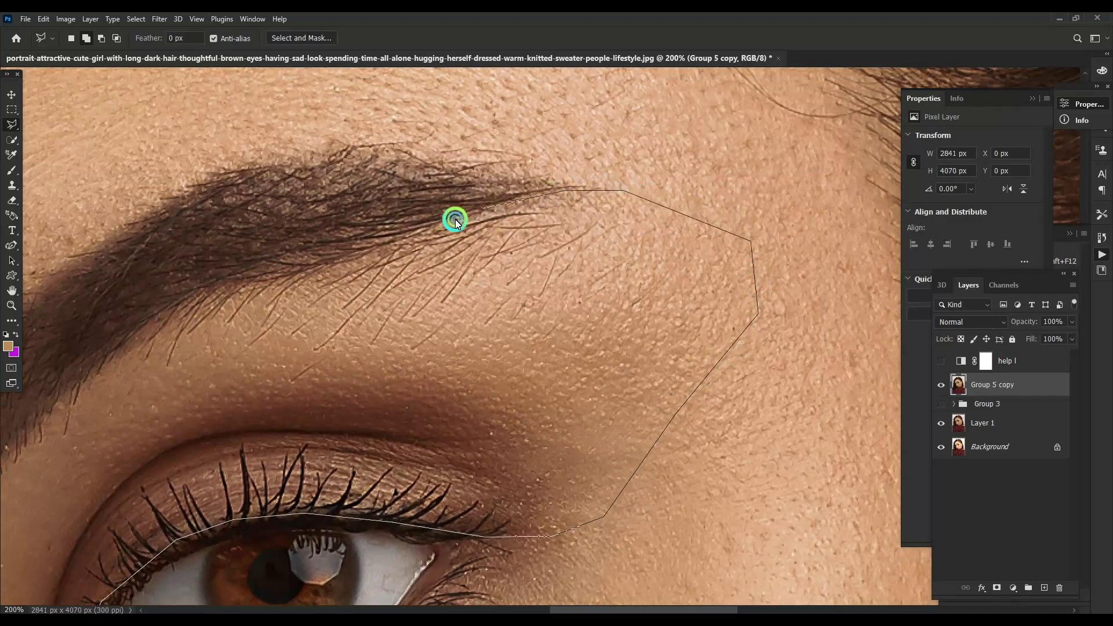
click(260, 277)
drag(387, 203, 325, 284)
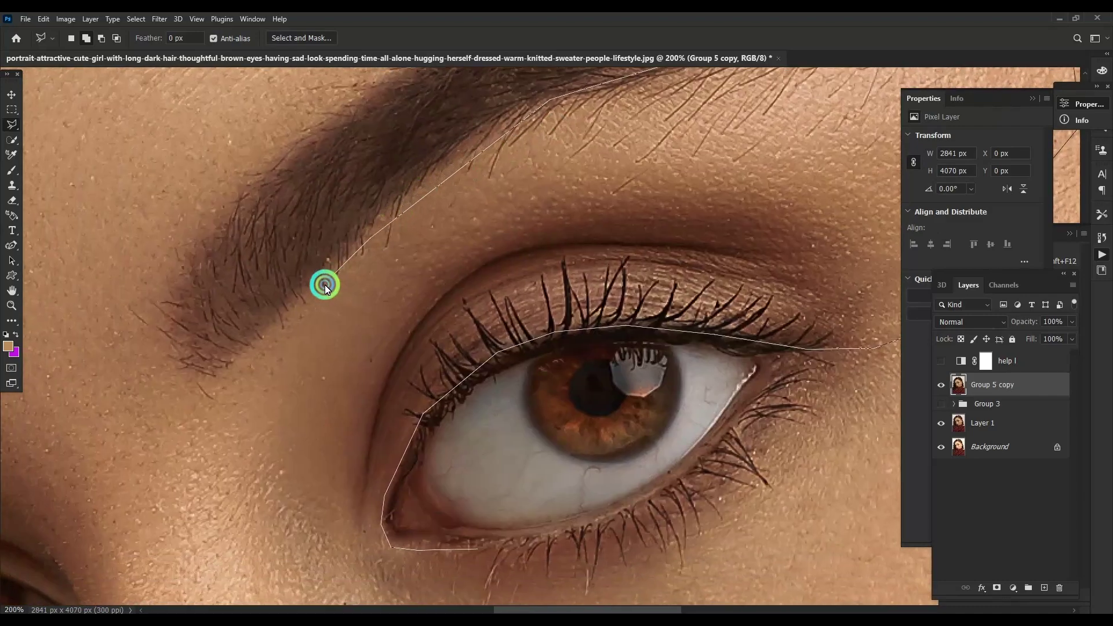
click(246, 424)
scroll(249, 406, down, 5)
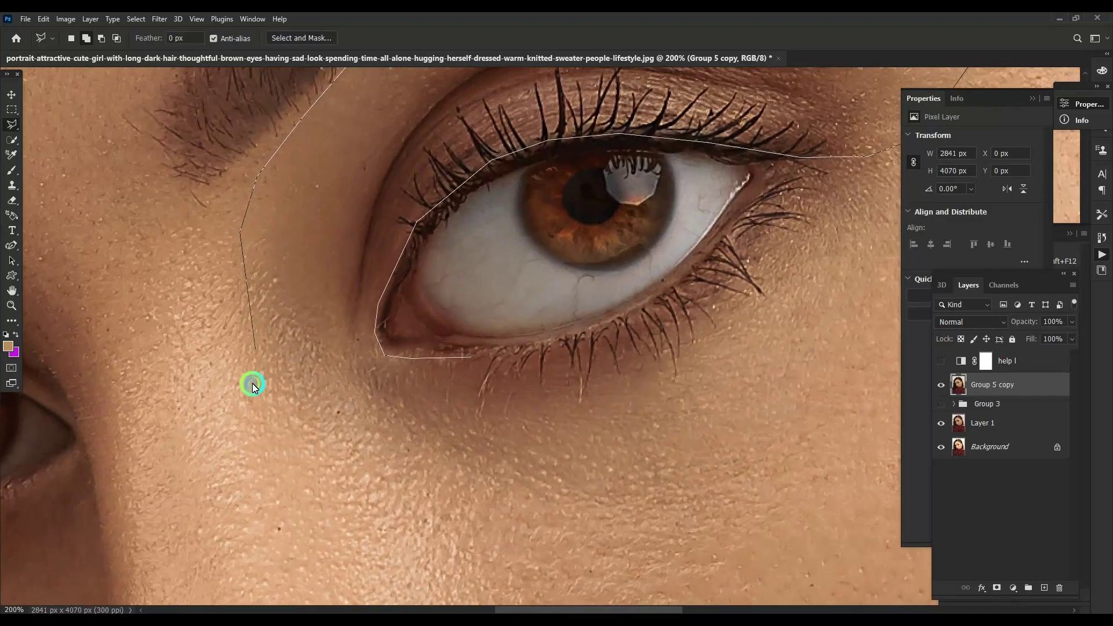
click(492, 355)
scroll(733, 323, left, 10)
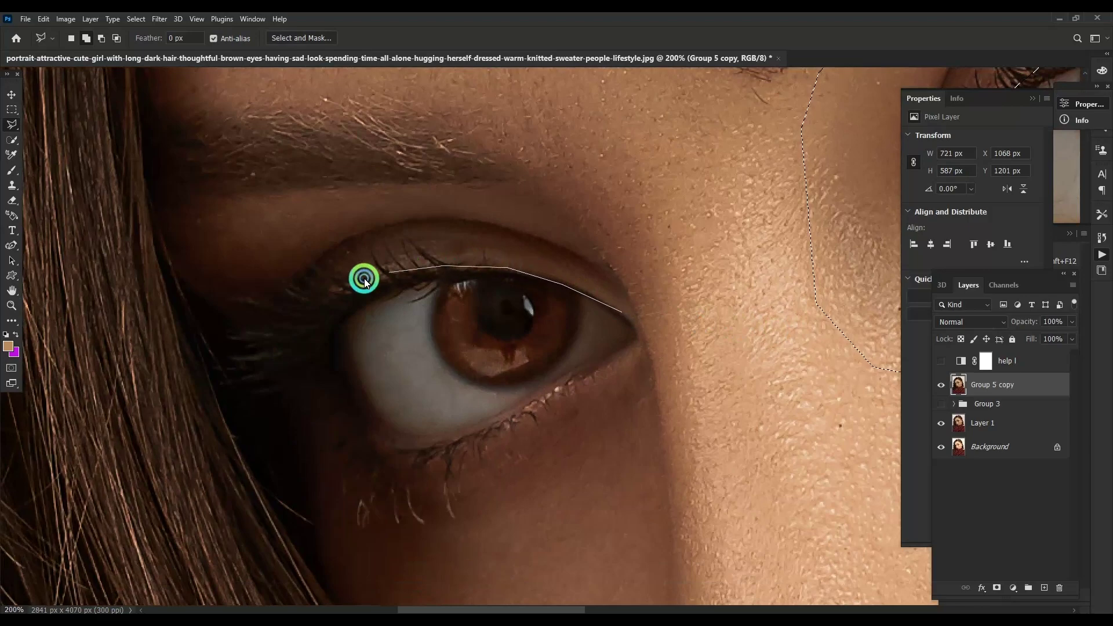
Add the second eye's lid-to-brow area to the selection and open Feather Selection.
click(328, 294)
click(229, 331)
click(173, 227)
click(236, 190)
click(381, 181)
click(574, 209)
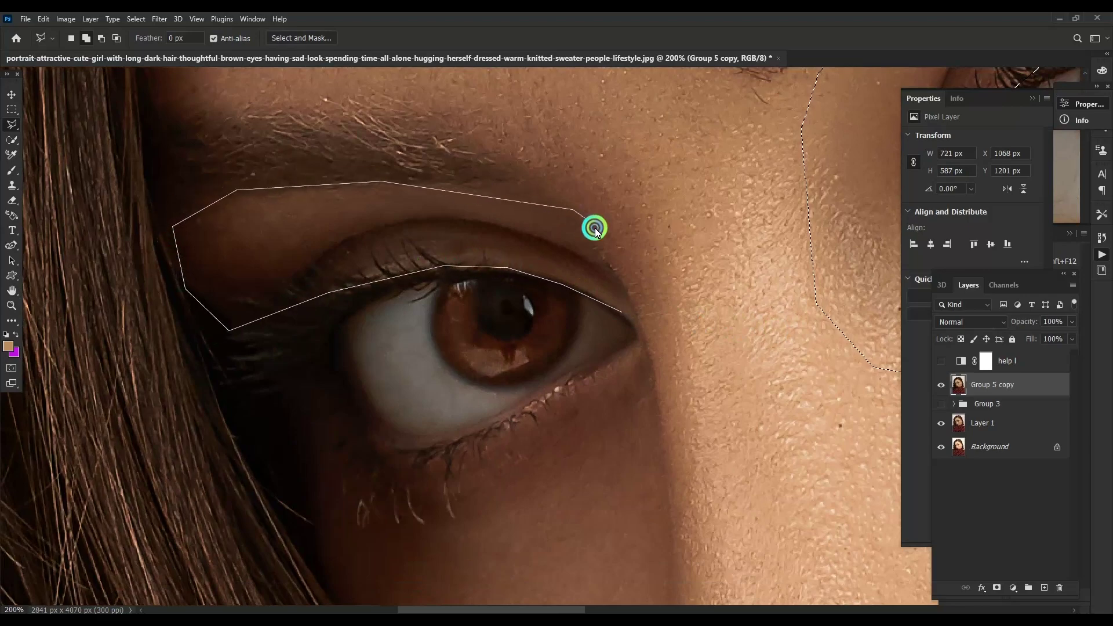
click(656, 335)
click(645, 395)
click(627, 442)
click(503, 531)
click(441, 523)
click(445, 465)
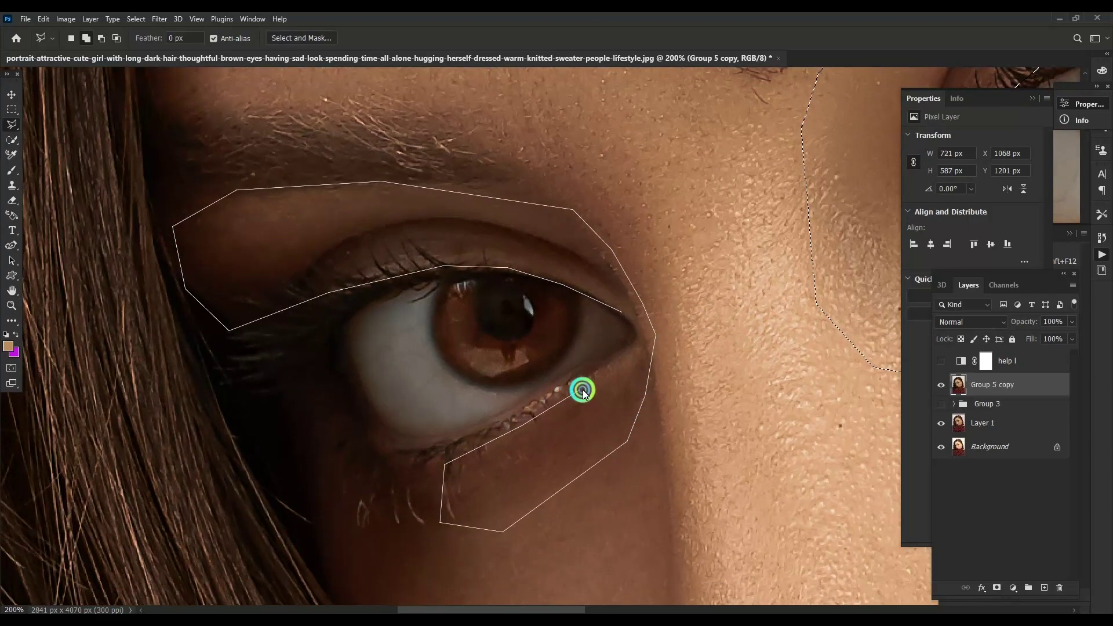
click(636, 334)
key(ctrl+minus)
key(ctrl+minus)
key(shift+F6)
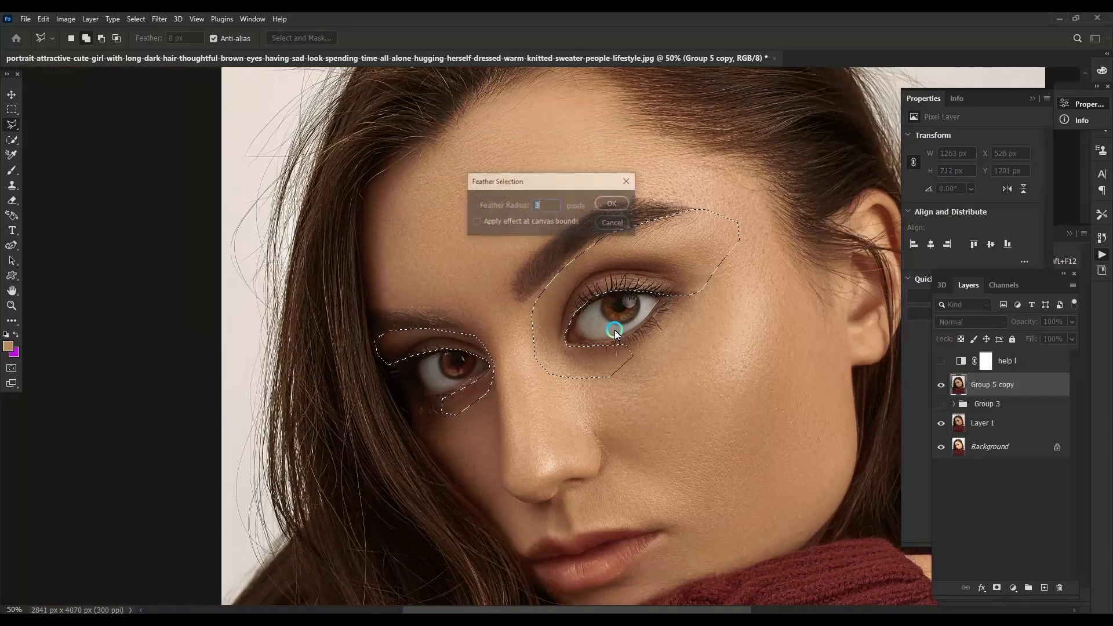
Feather the selection, copy the eye areas to a new layer and tint them saturated orange.
key(Return)
key(ctrl+j)
key(ctrl+u)
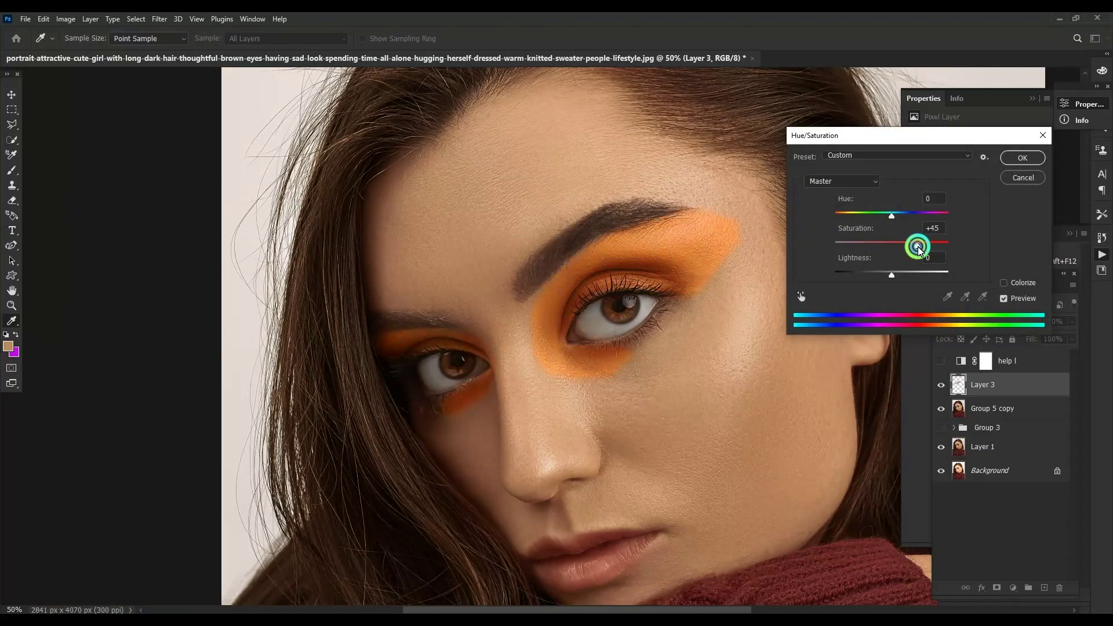
drag(918, 248, 891, 216)
mouse_move(891, 274)
mouse_down()
mouse_move(874, 273)
mouse_move(892, 273)
mouse_up()
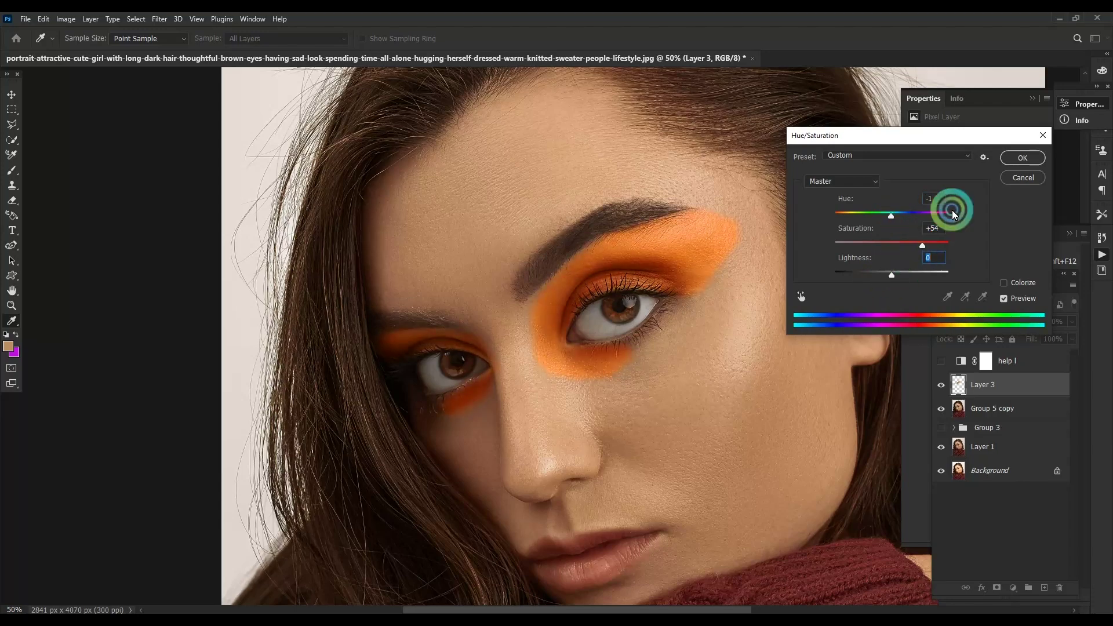
click(1023, 158)
Duplicate the eyeshadow layer, set the copy to Multiply and shift its hue.
key(l)
key(ctrl+plus)
key(ctrl+j)
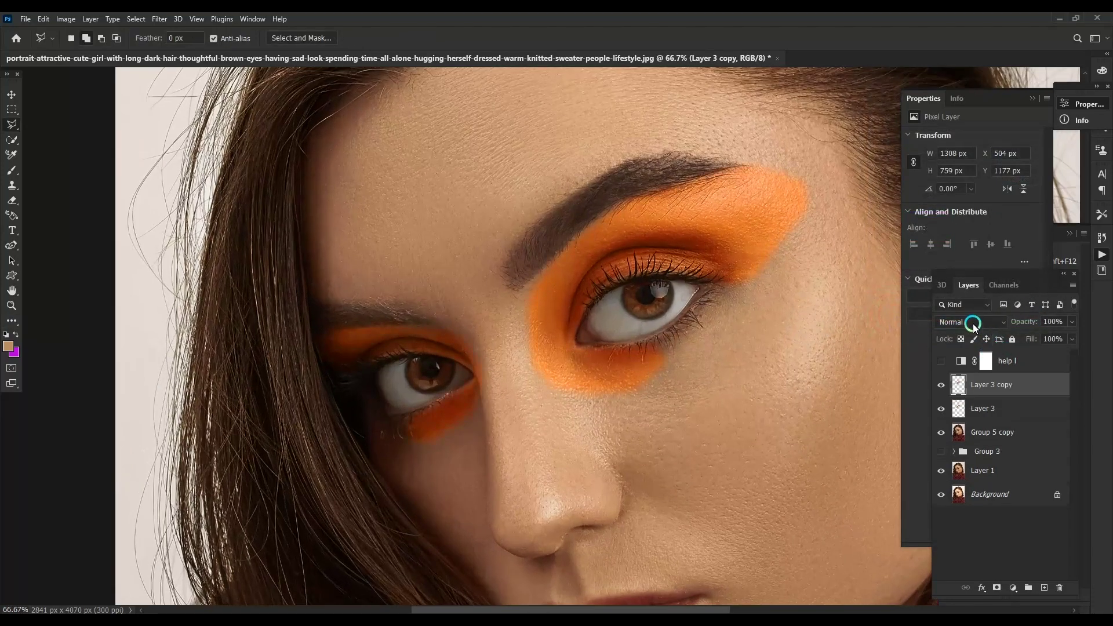
click(971, 322)
click(957, 338)
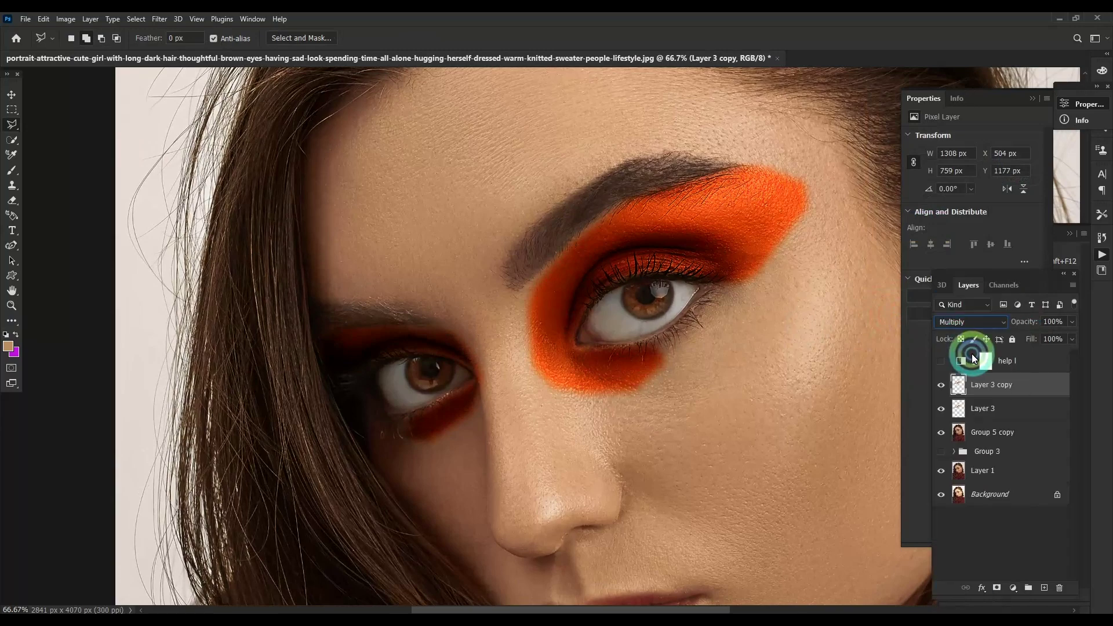
key(ctrl+u)
mouse_move(893, 213)
mouse_down()
mouse_move(882, 215)
mouse_move(902, 218)
mouse_up()
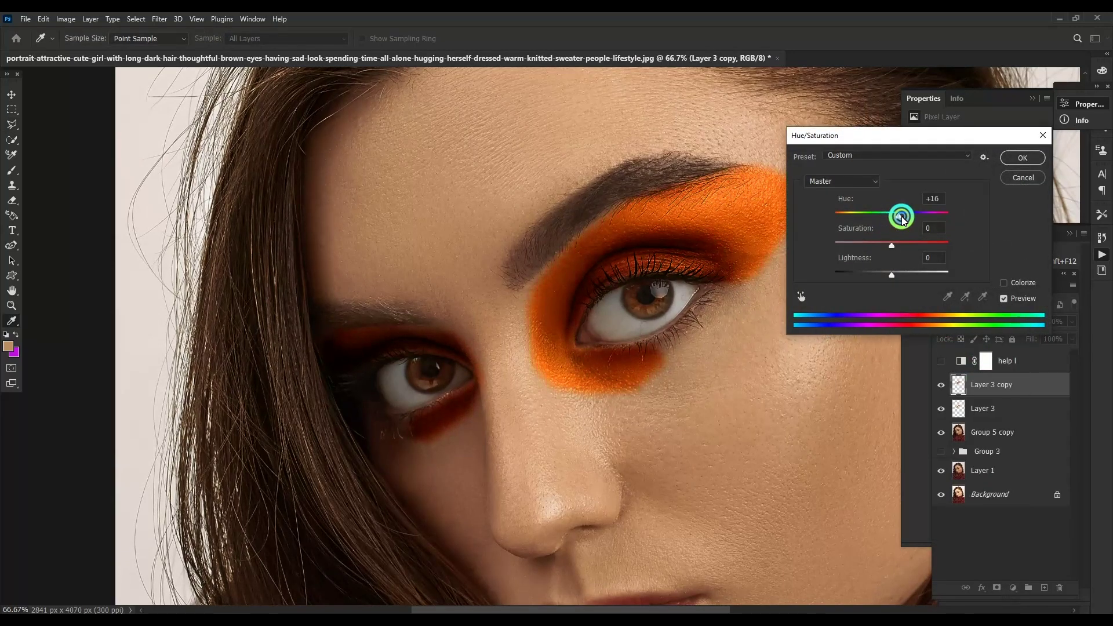
click(1022, 158)
Let bright skin show through the eyeshadow using the Blend If underlying white slider.
right_click(986, 386)
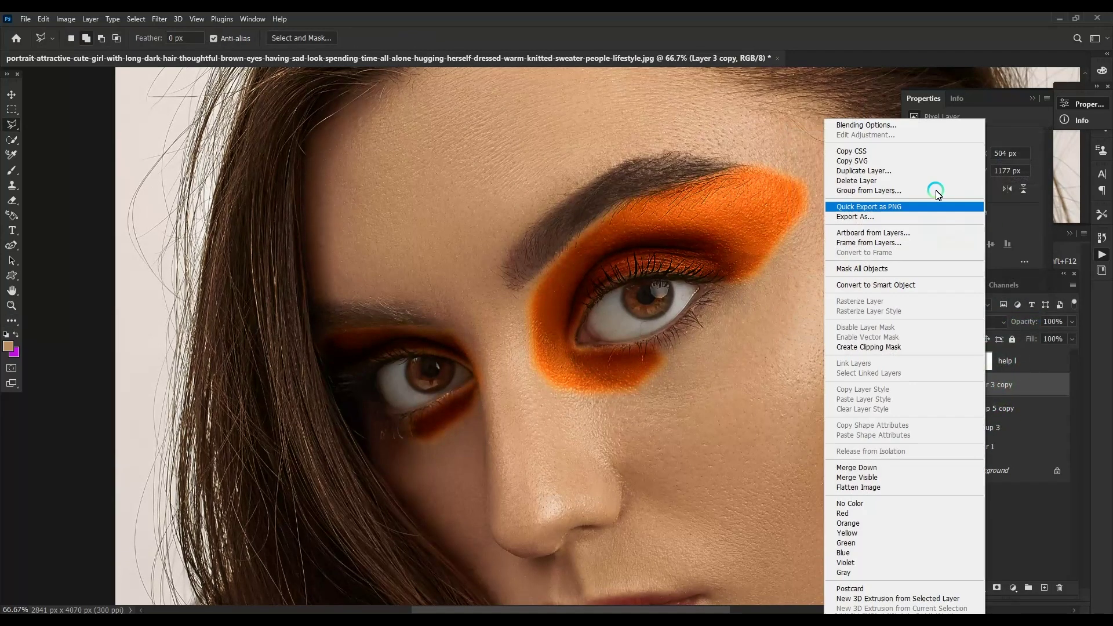
click(921, 127)
drag(933, 364, 744, 383)
click(1056, 139)
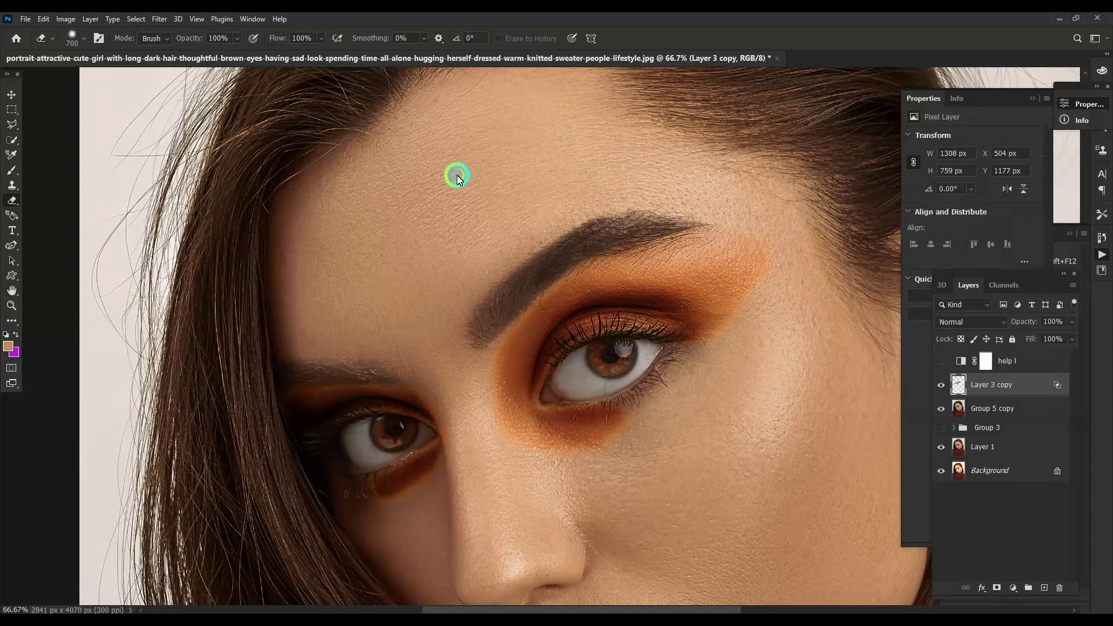
Erase stray eyeshadow near the brow and under both eyes with a soft eraser.
drag(866, 378, 832, 404)
scroll(776, 345, down, 2)
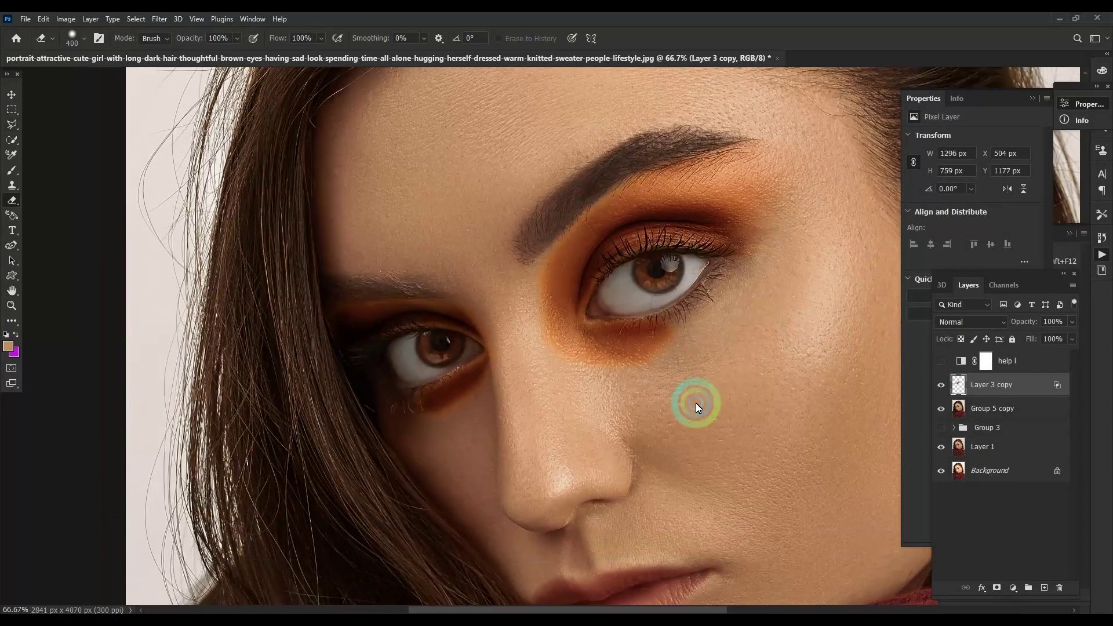
drag(695, 403, 580, 451)
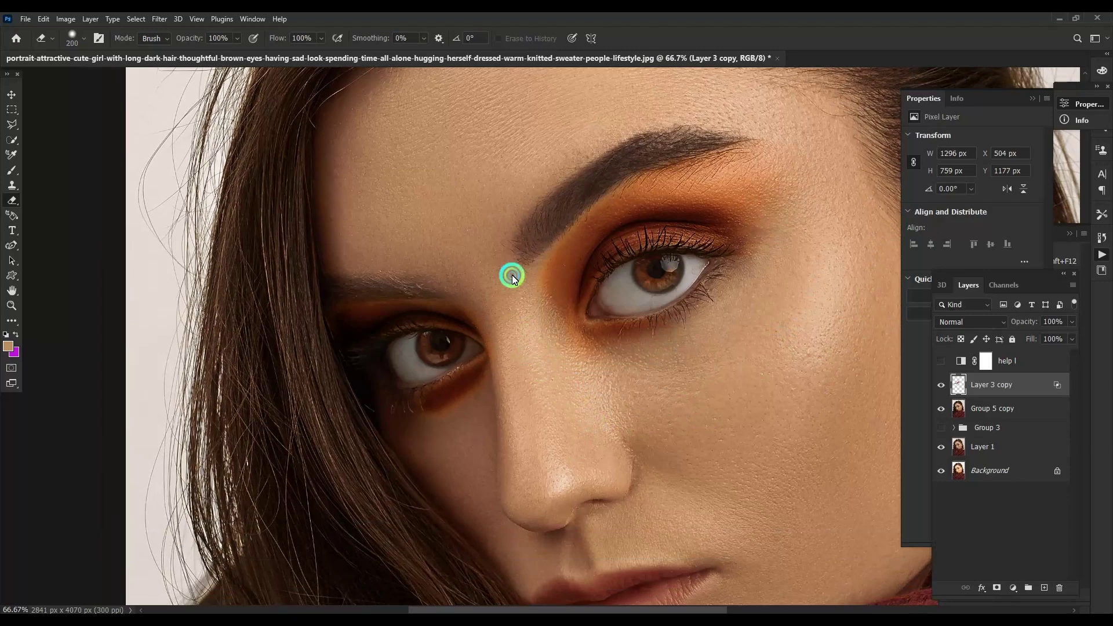
right_click(554, 310)
key(Return)
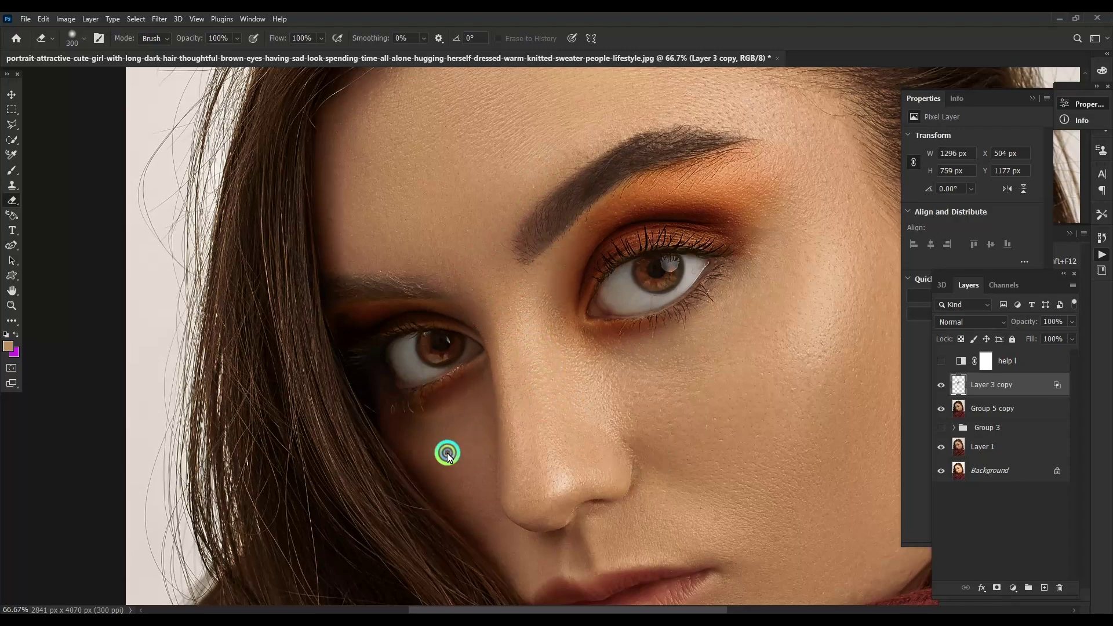
drag(448, 457, 473, 263)
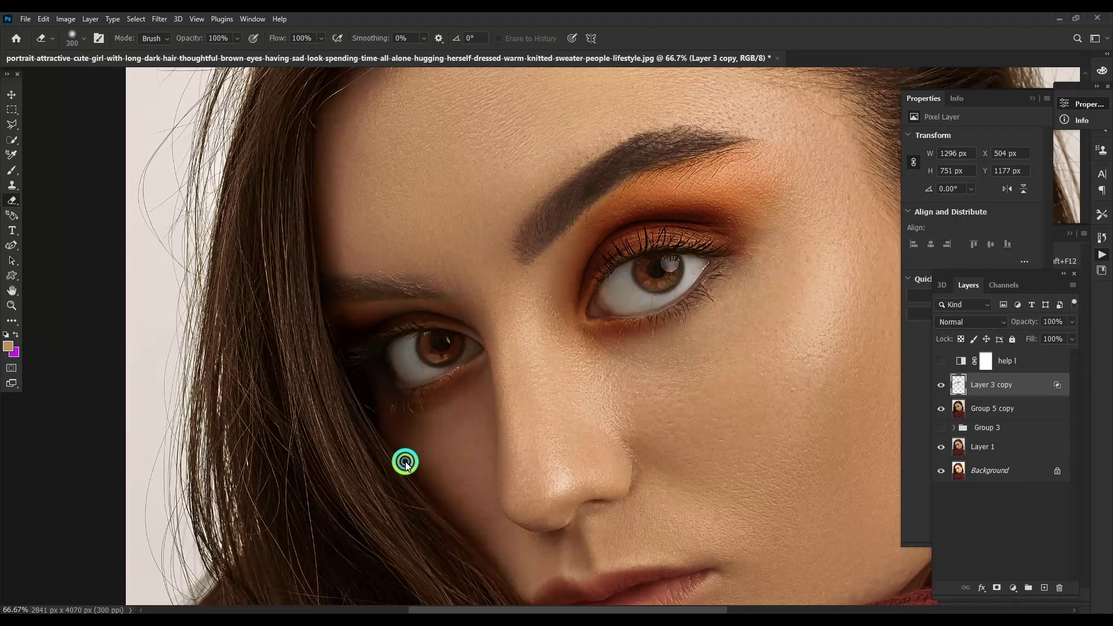
scroll(869, 273, down, 1)
scroll(837, 302, down, 1)
scroll(837, 302, up, 2)
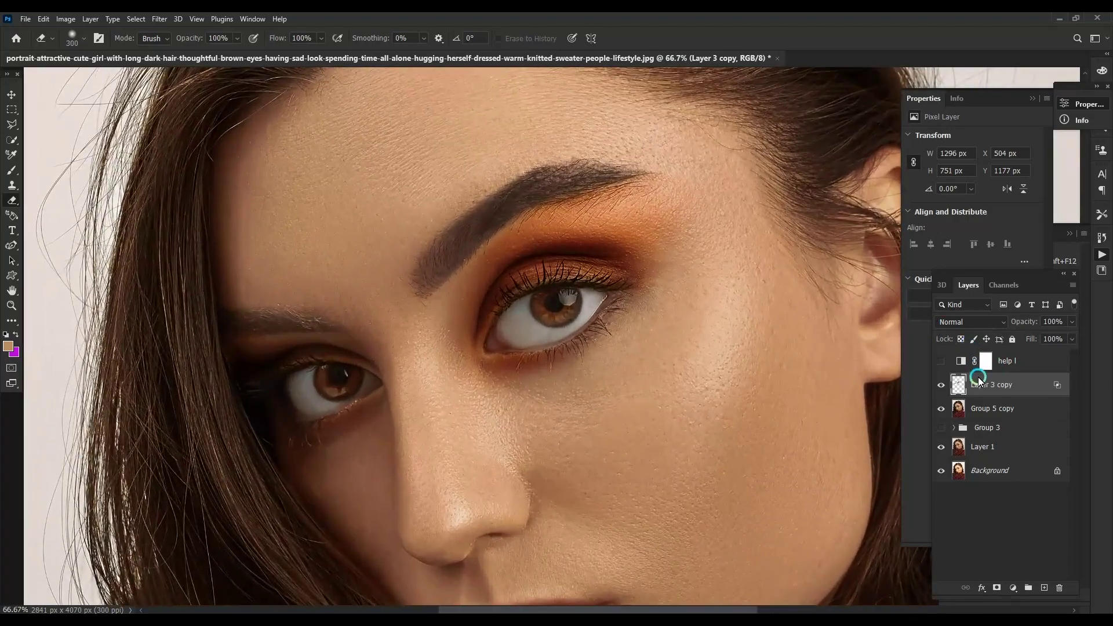
scroll(857, 266, down, 1)
key(ctrl+u)
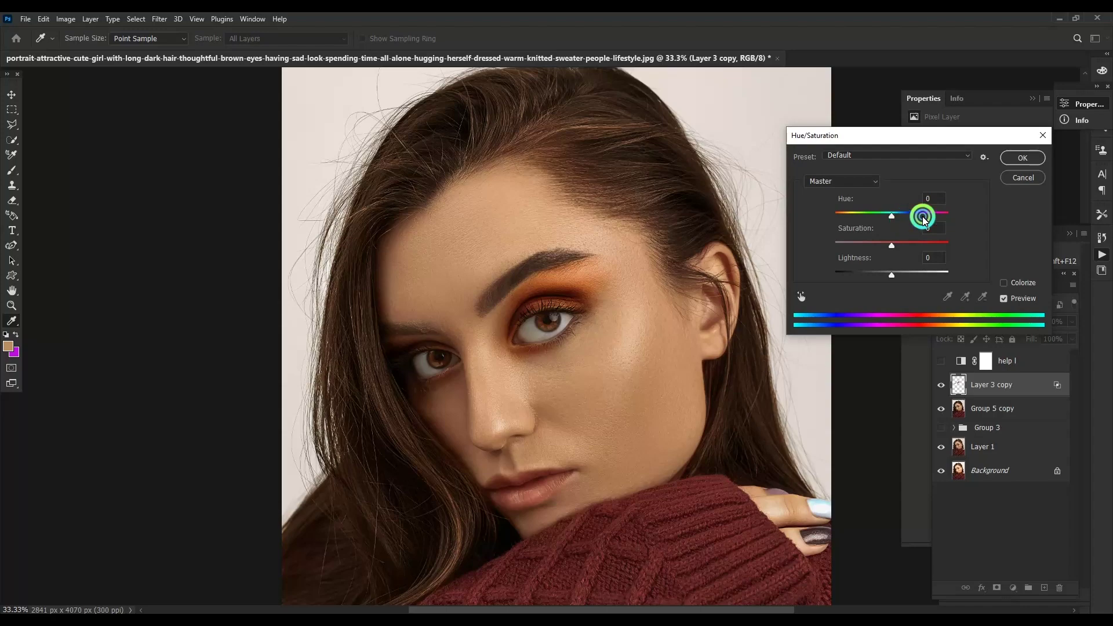
Turn the eyeshadow red and fade its layer to about a third opacity.
drag(875, 217, 884, 218)
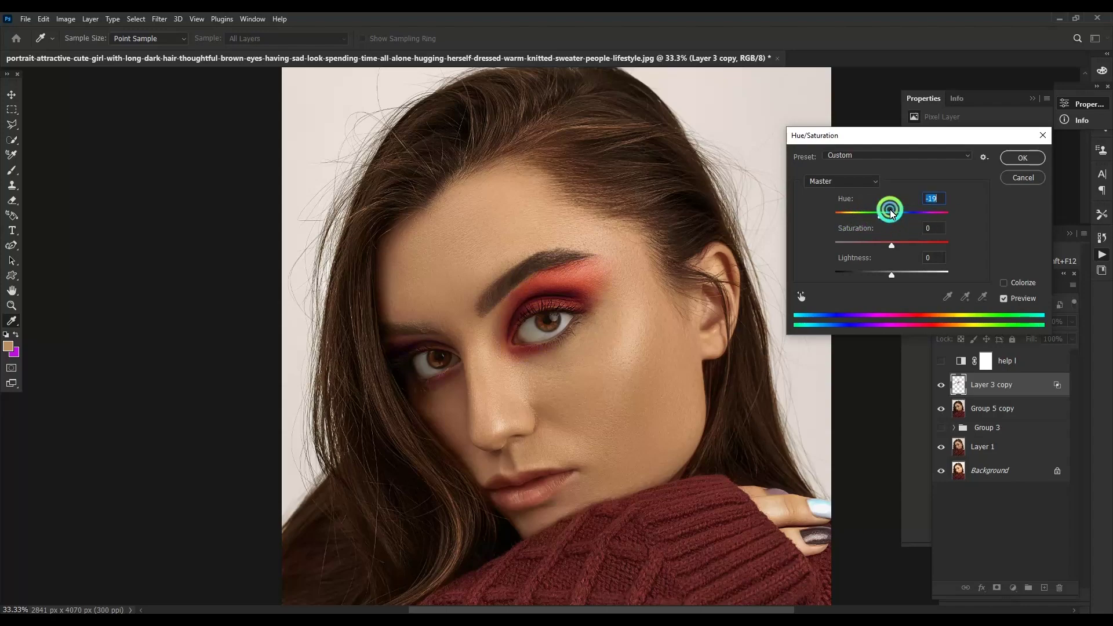
key(Return)
key(ctrl+plus)
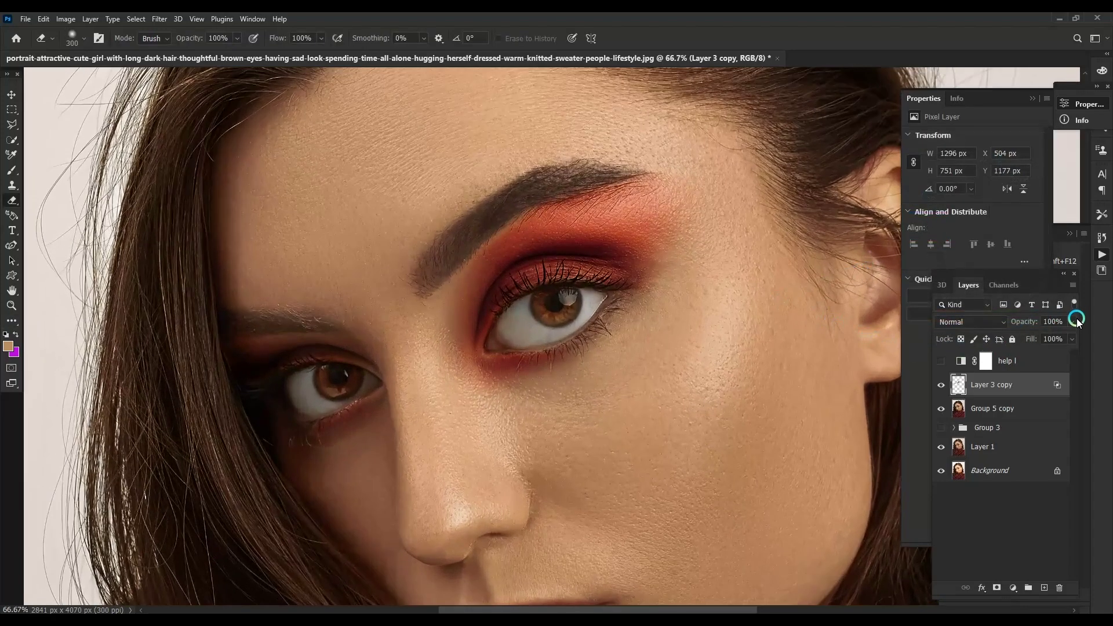
click(1074, 322)
drag(1063, 335, 1038, 341)
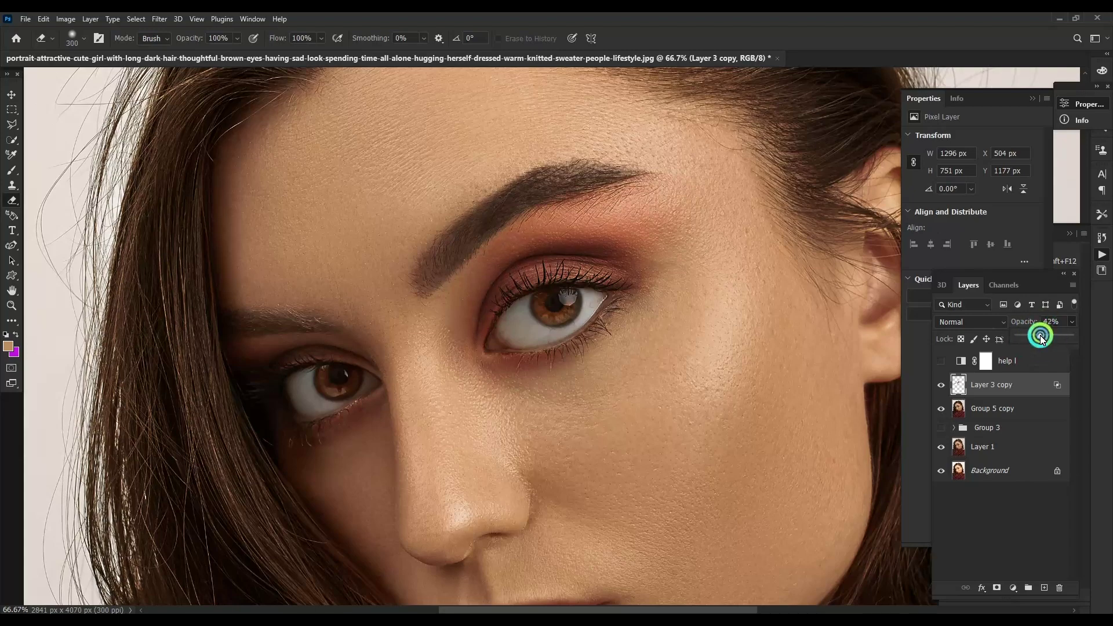
key(ctrl+minus)
key(ctrl+minus)
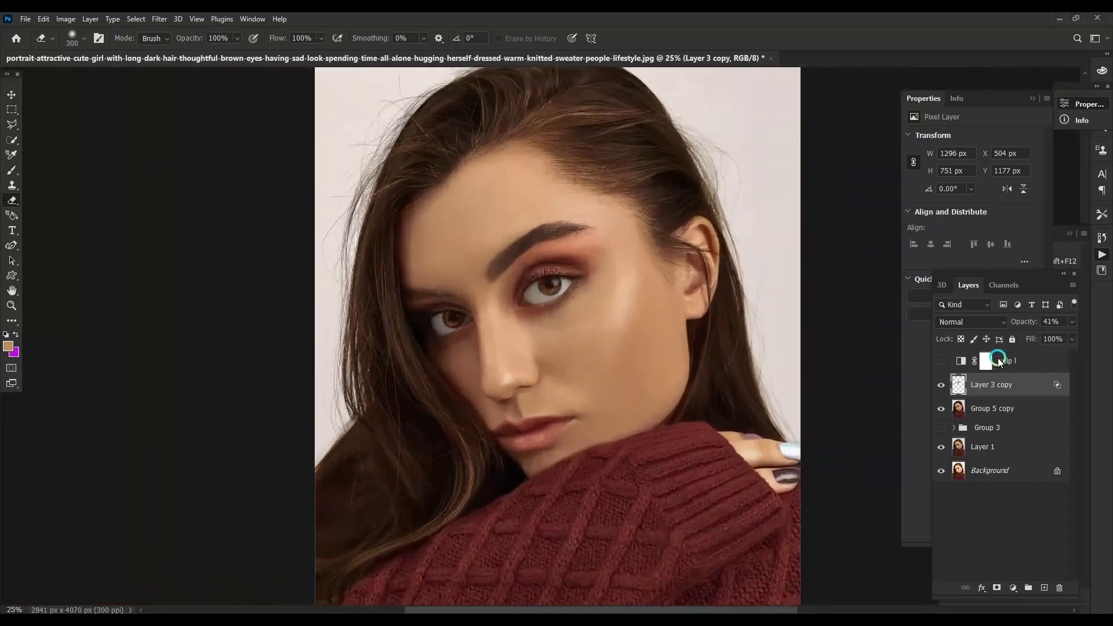
Merge the eyeshadow into the retouched portrait layer and toggle it to compare before and after.
shift+click(1005, 409)
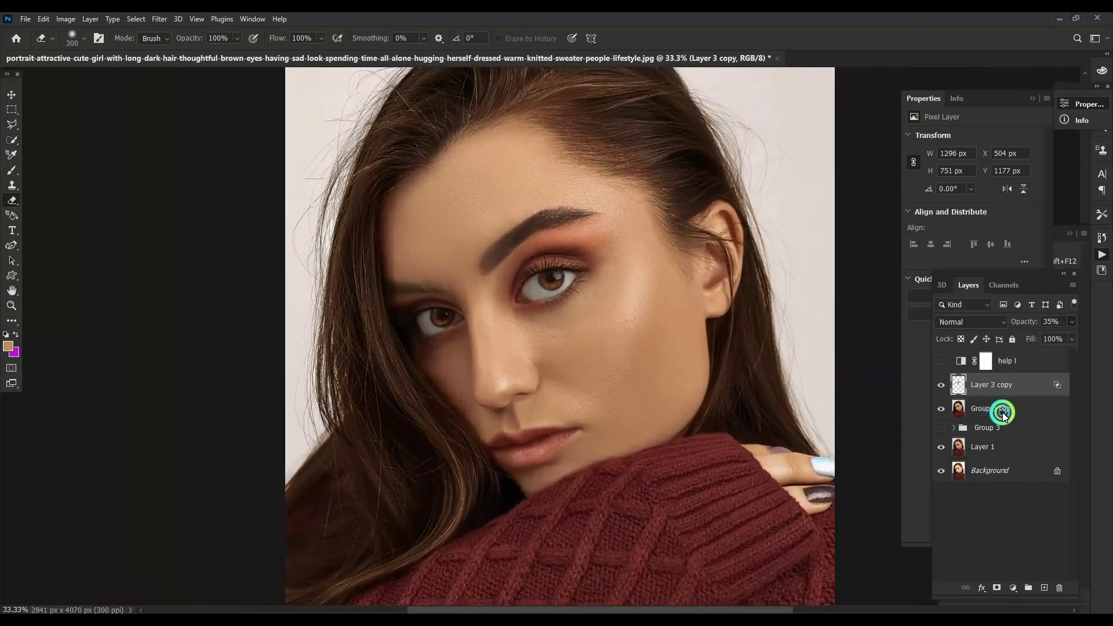
key(ctrl+e)
click(941, 386)
click(941, 386)
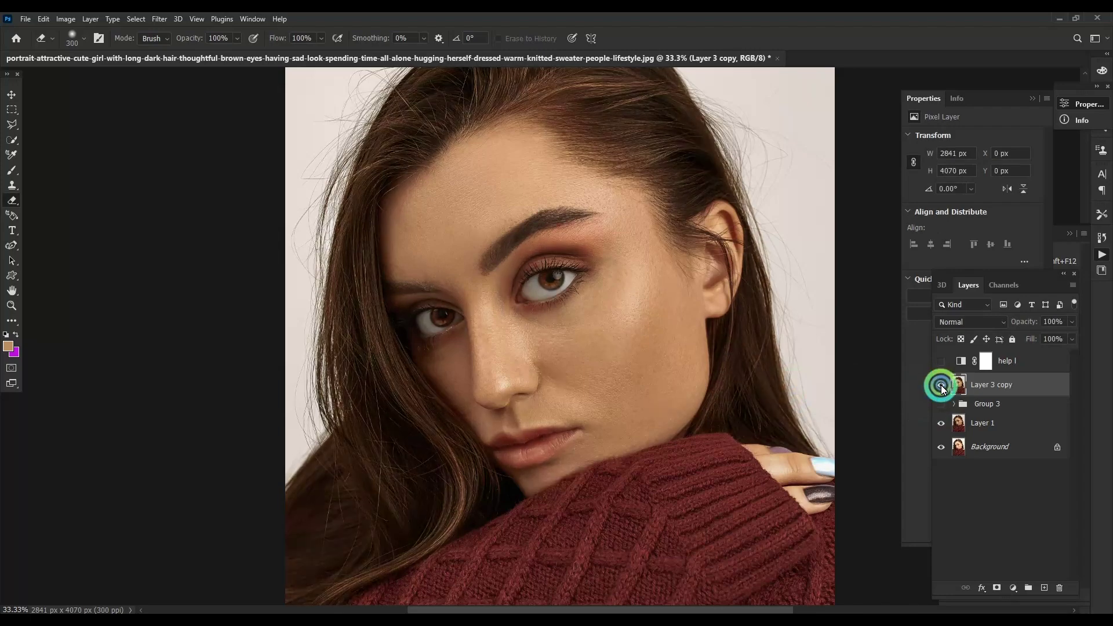
click(940, 386)
key(ctrl+plus)
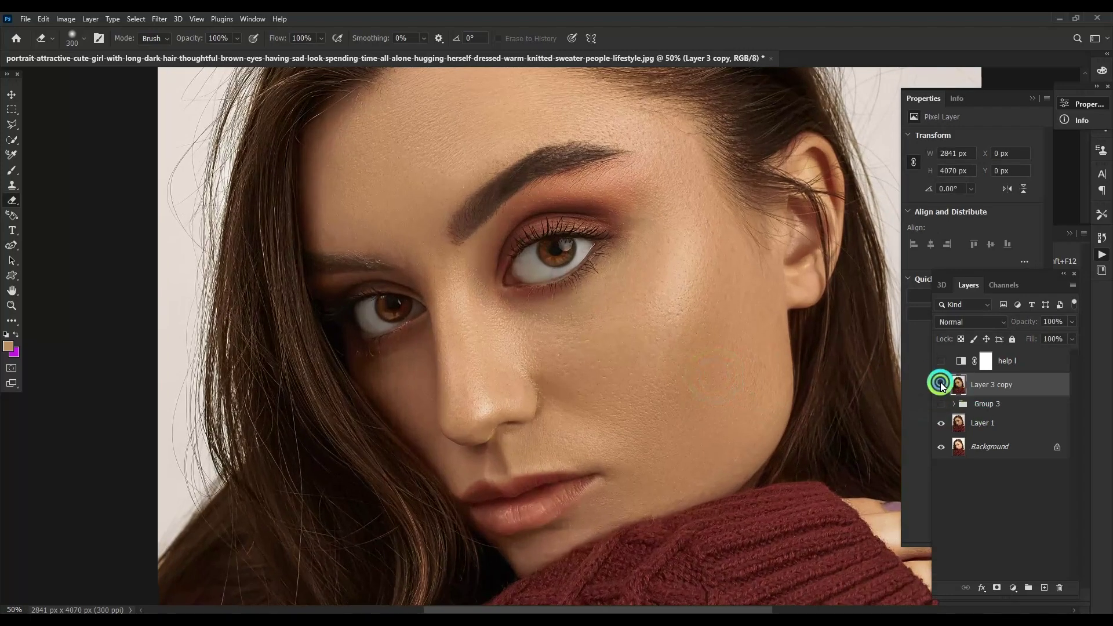
click(937, 386)
drag(643, 349, 573, 360)
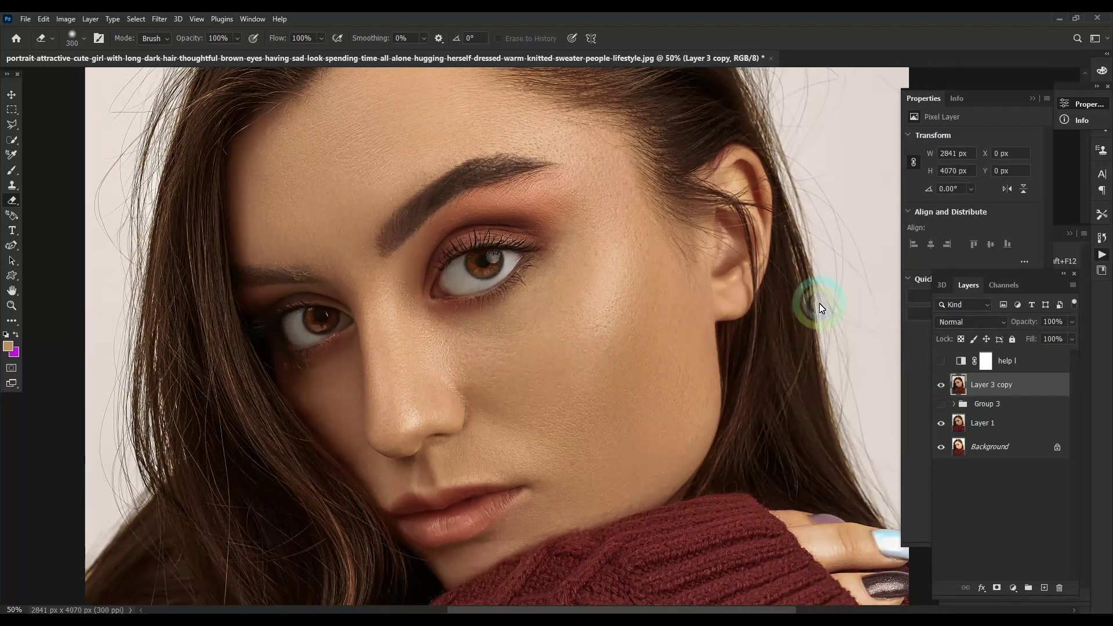
Apply a Levels adjustment to the face and inspect the result.
key(ctrl+l)
click(1001, 83)
drag(803, 361, 810, 385)
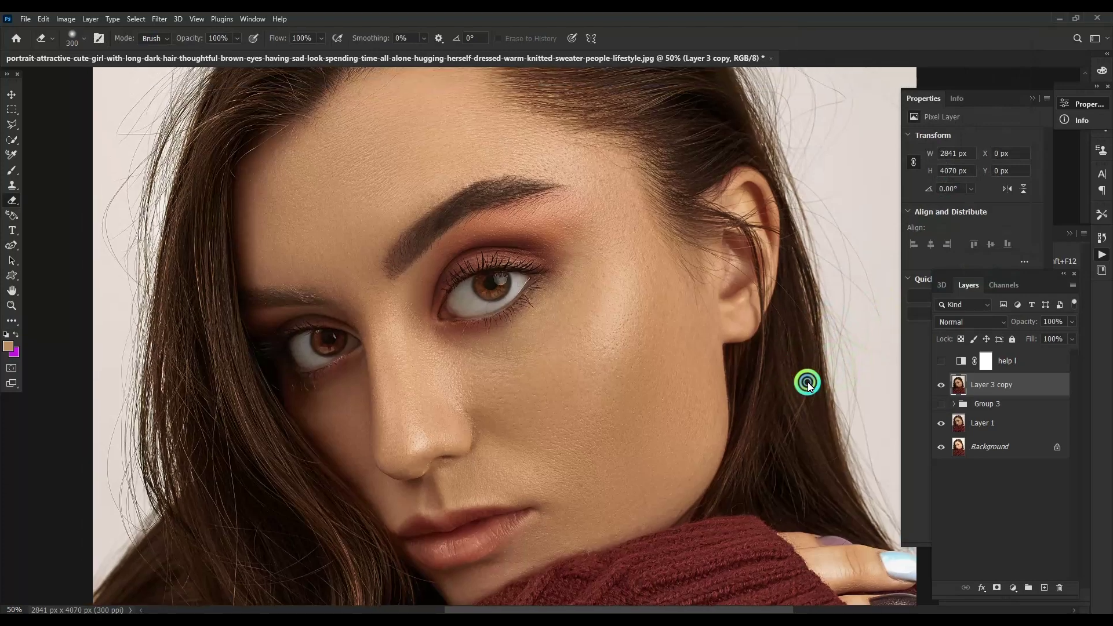
click(942, 385)
scroll(580, 383, down, 2)
scroll(707, 363, down, 3)
scroll(707, 361, down, 2)
scroll(705, 360, up, 2)
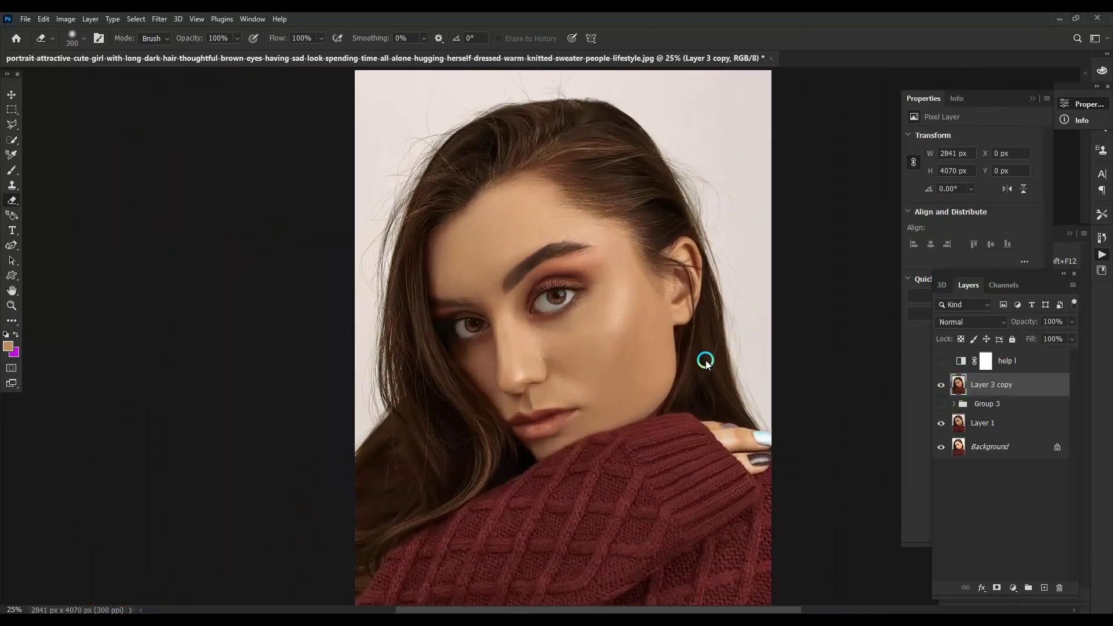
scroll(705, 360, up, 2)
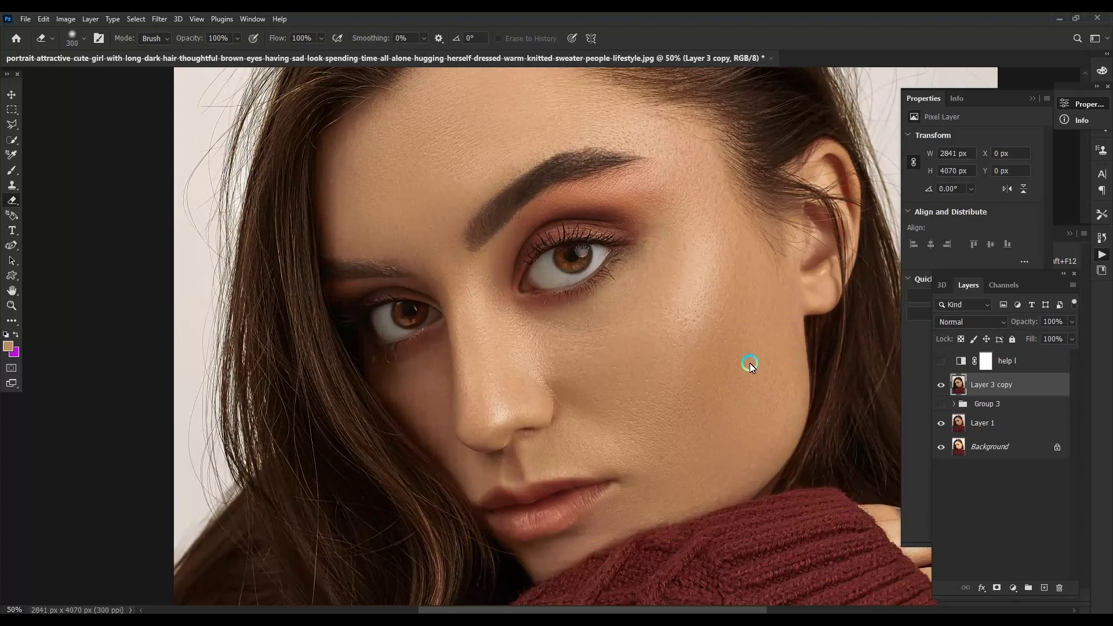
Toggle the retouched layers to compare the face before and after, then reopen Levels.
click(942, 386)
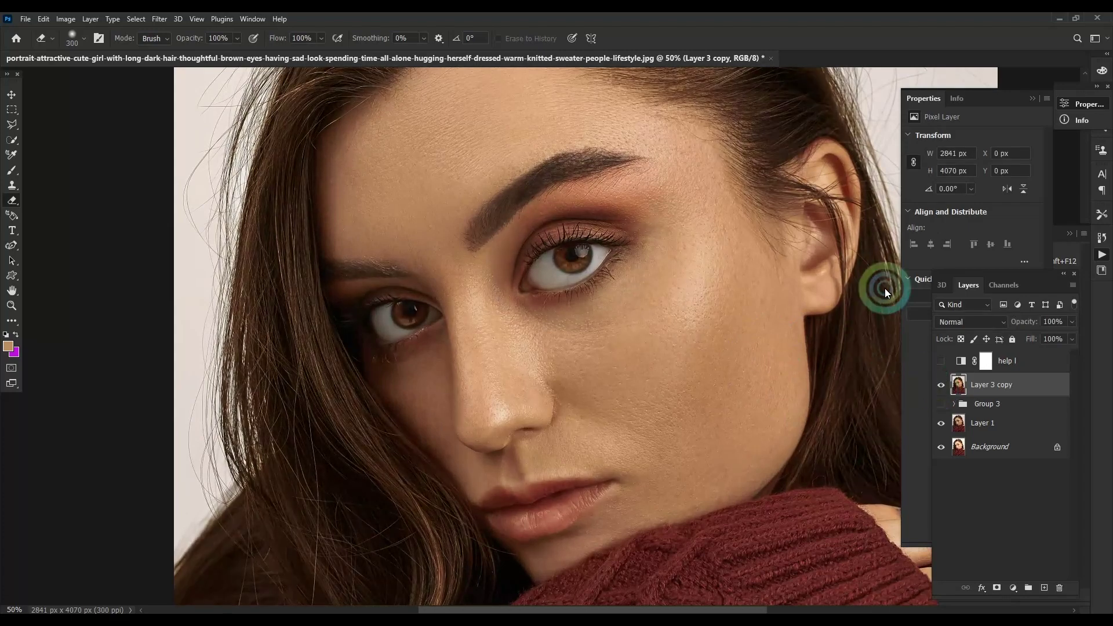
scroll(882, 286, down, 1)
click(940, 423)
click(938, 385)
key(ctrl+plus)
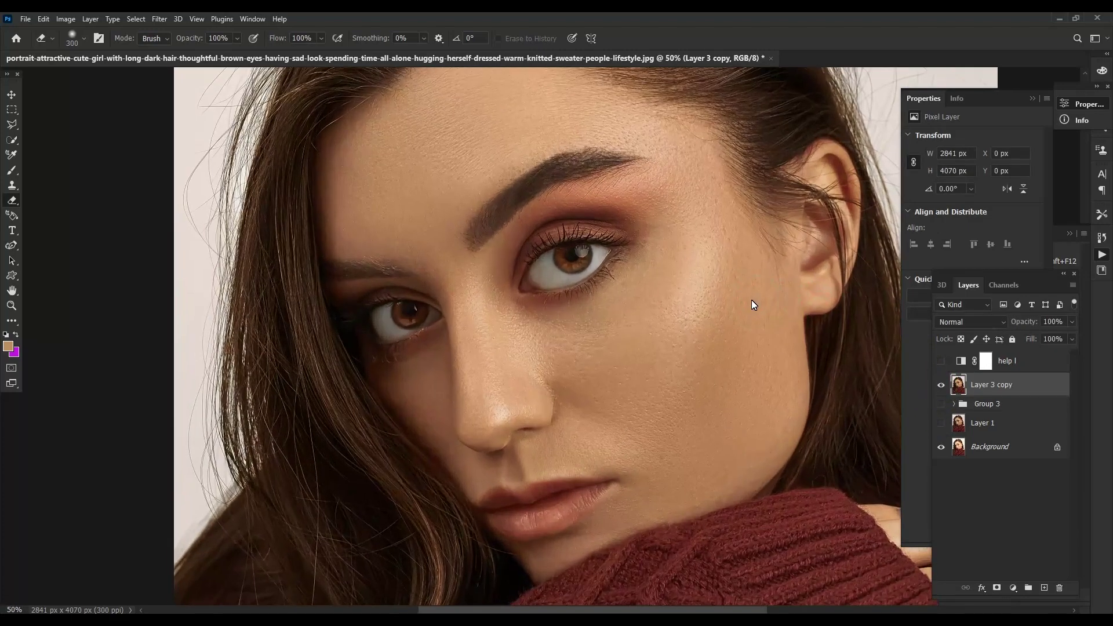
key(ctrl+l)
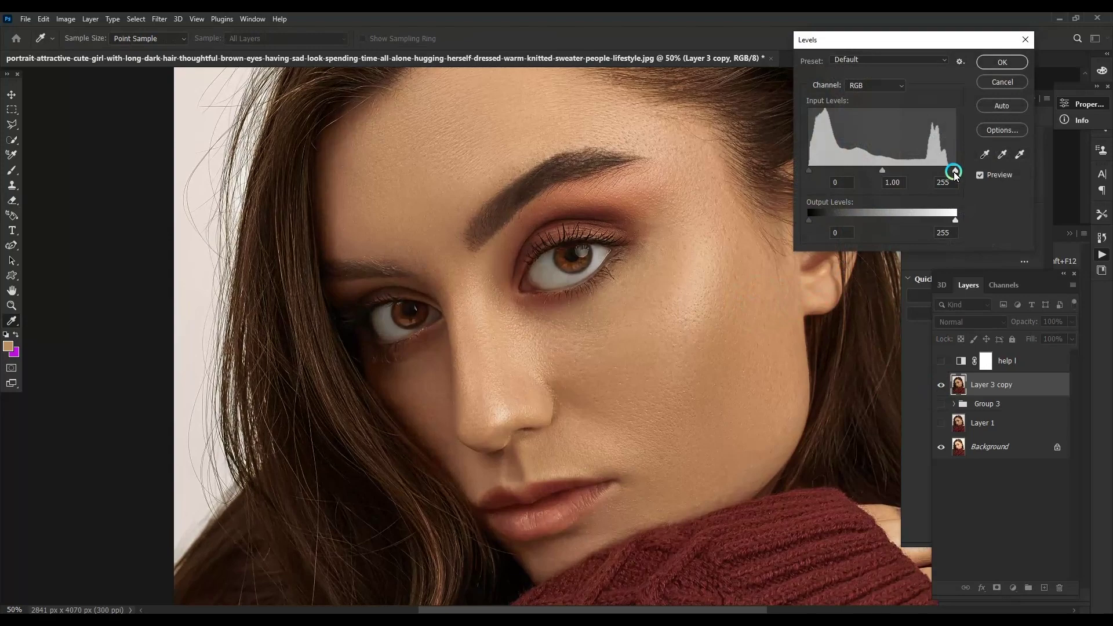
Quick-select the face, subtract the left hair, and feather the selection.
key(Return)
key(w)
scroll(655, 242, up, 3)
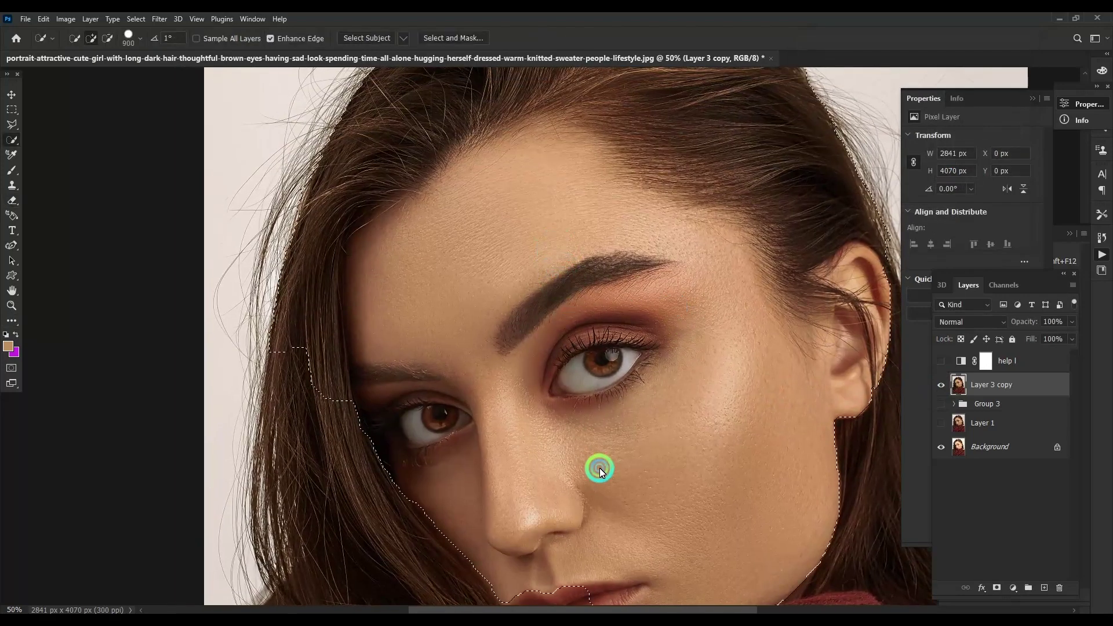
scroll(608, 211, up, 3)
drag(458, 182, 342, 277)
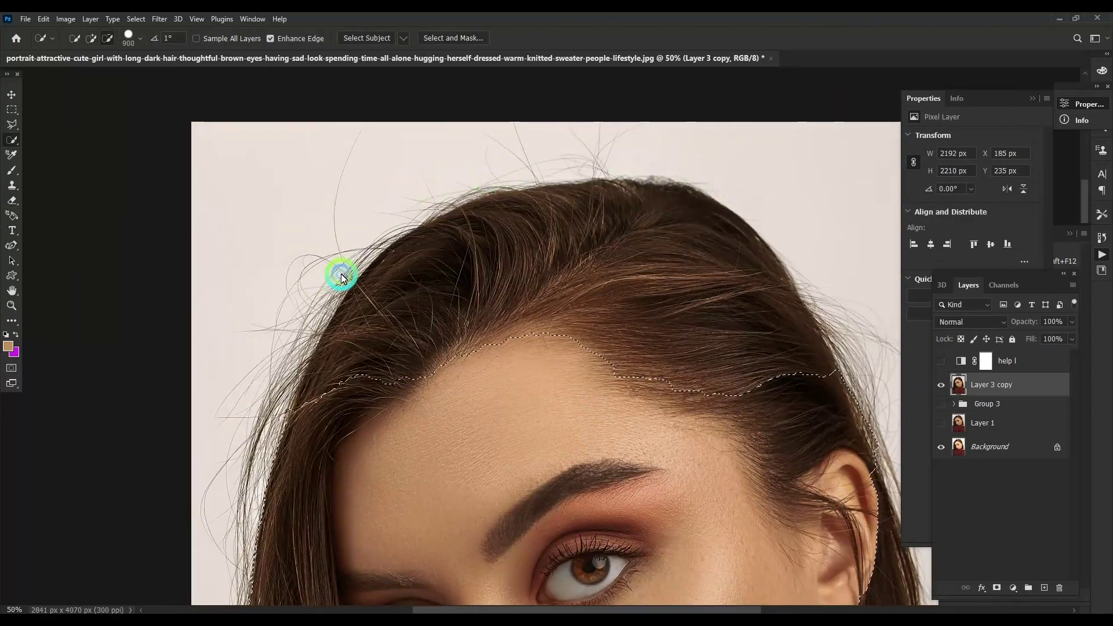
scroll(491, 282, down, 4)
drag(579, 168, 345, 268)
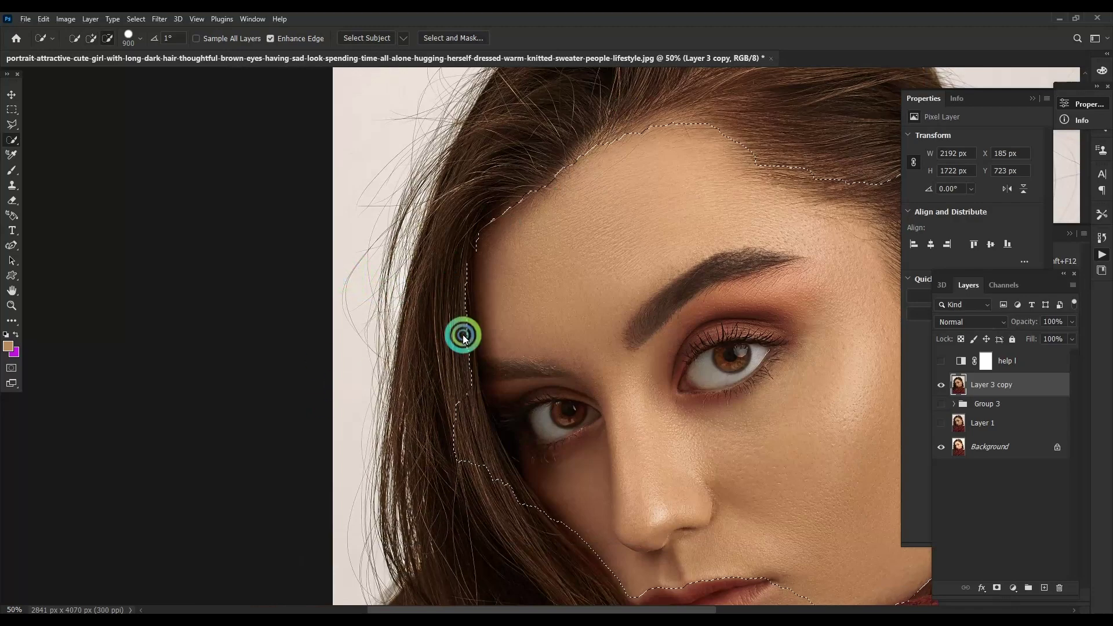
key(shift+F6)
key(Return)
Brighten the selected face with Levels white input at 240, then deselect.
key(ctrl+l)
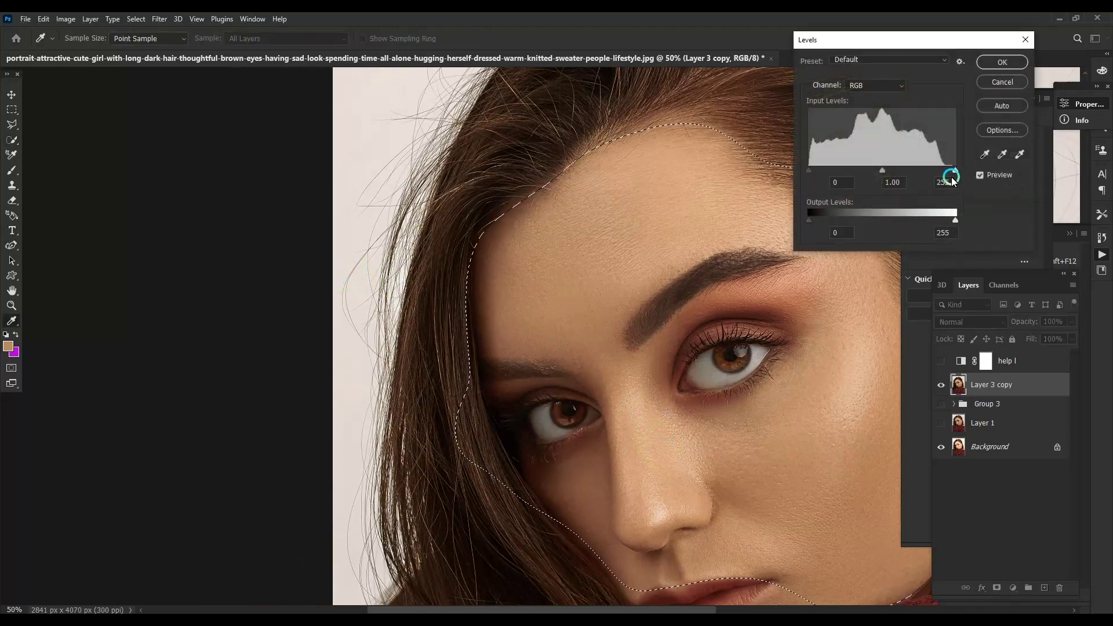
drag(955, 170, 947, 170)
click(1001, 62)
key(ctrl+d)
scroll(539, 224, down, 3)
scroll(539, 223, right, 3)
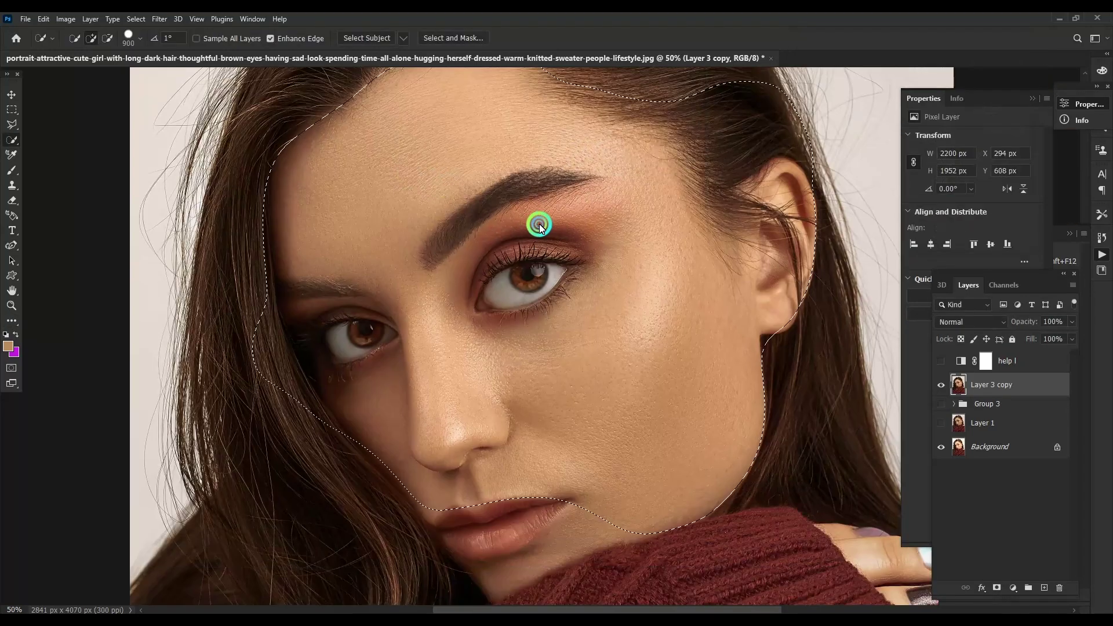
Select the skin tones with Color Range and lift them with Levels white input 251.
key(alt+s)
key(c)
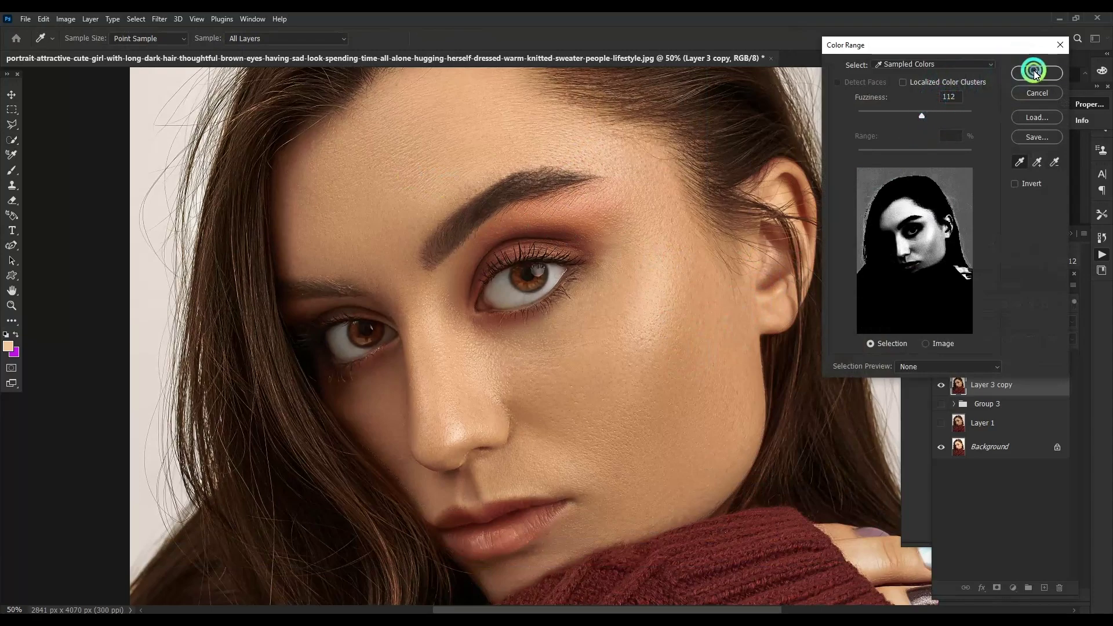
click(1031, 69)
key(ctrl+l)
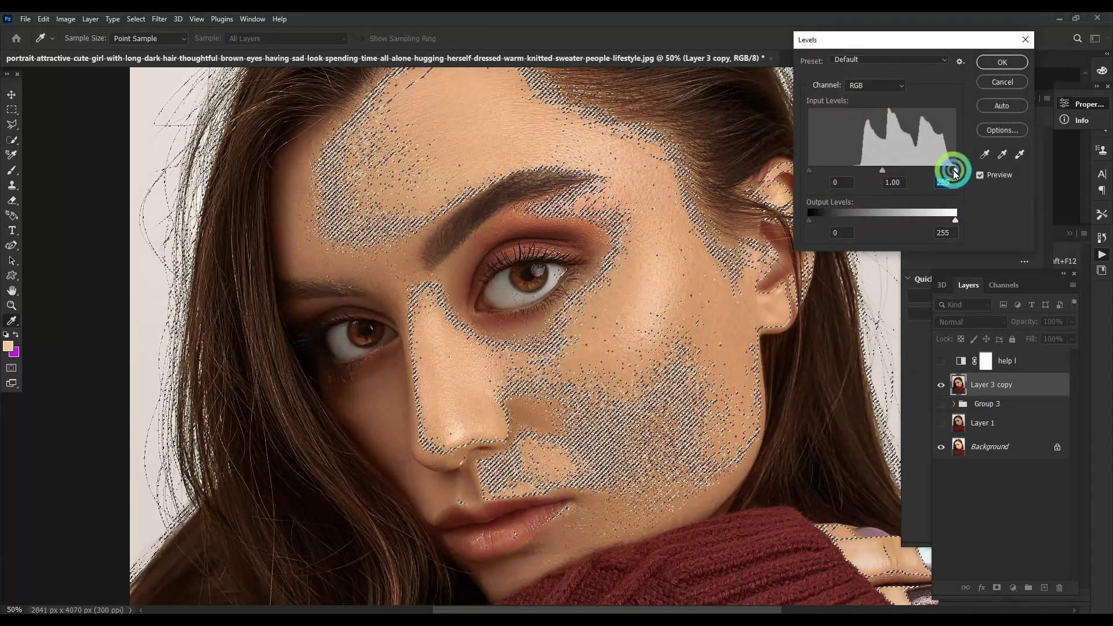
drag(955, 170, 953, 170)
click(994, 61)
key(ctrl+d)
Compare the brightened skin by toggling the retouched layers, then zoom in to inspect.
key(w)
key(ctrl+minus)
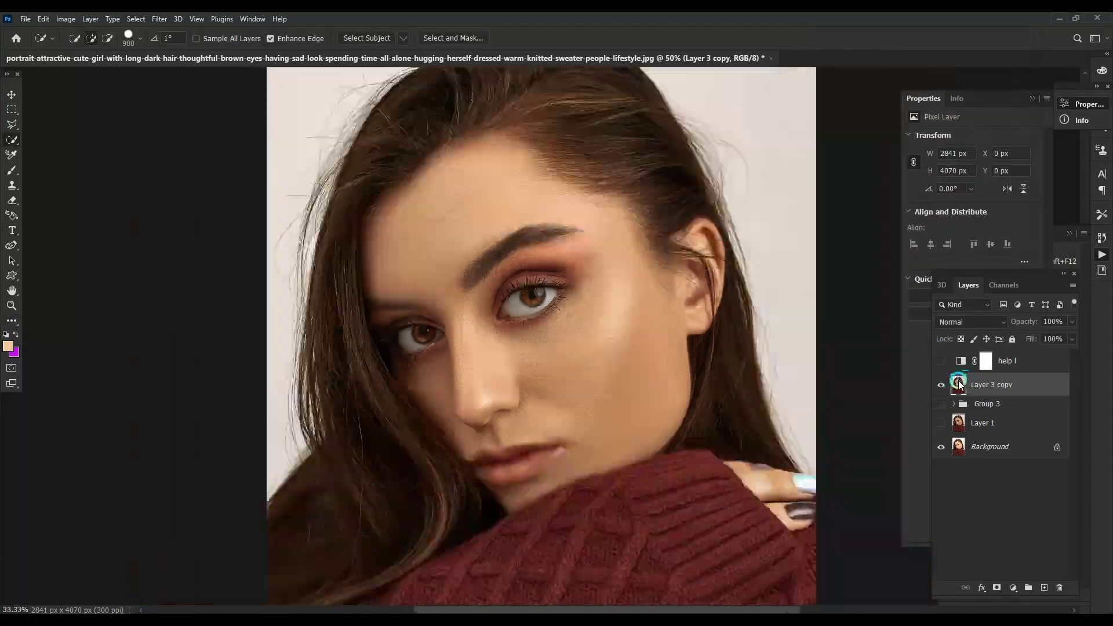
click(941, 384)
click(941, 423)
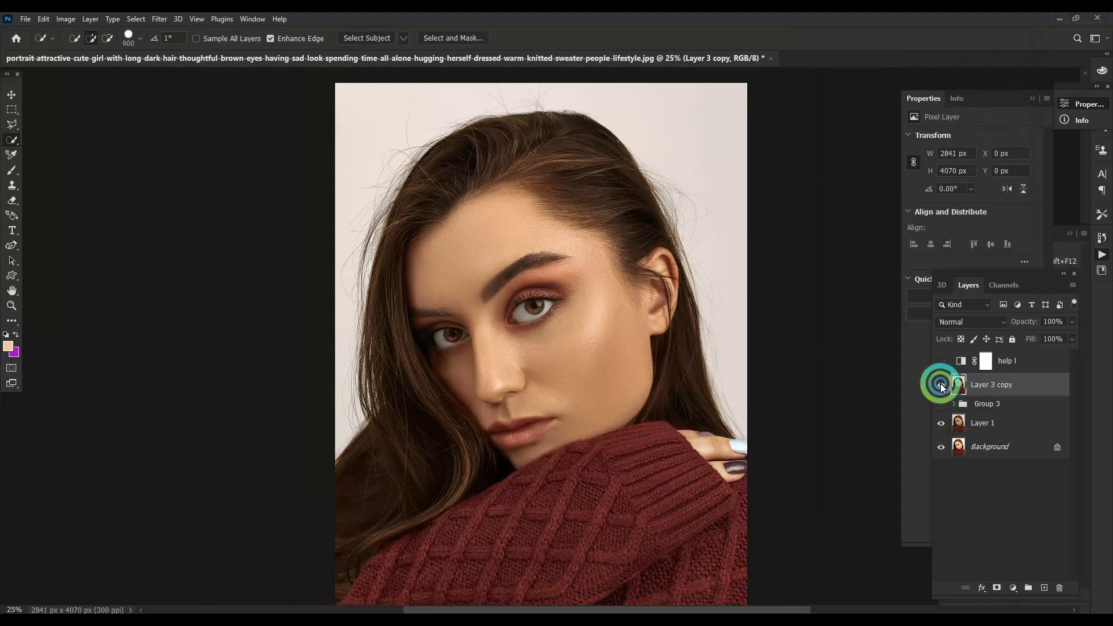
key(ctrl+plus)
scroll(552, 360, up, 3)
scroll(675, 341, up, 2)
scroll(675, 347, down, 2)
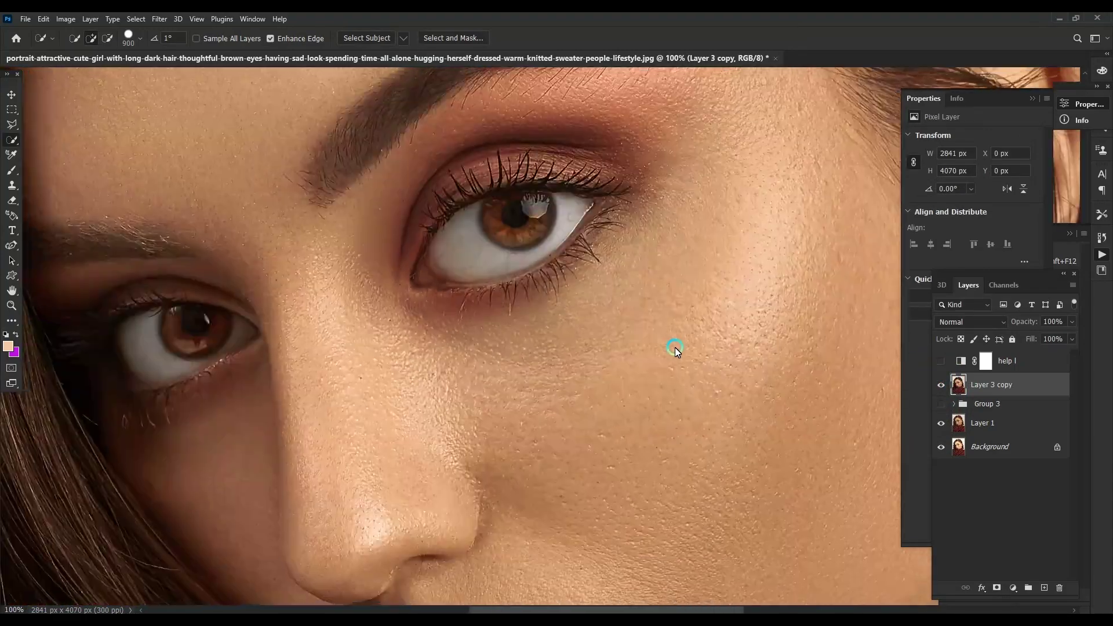
scroll(675, 347, down, 1)
scroll(675, 347, down, 2)
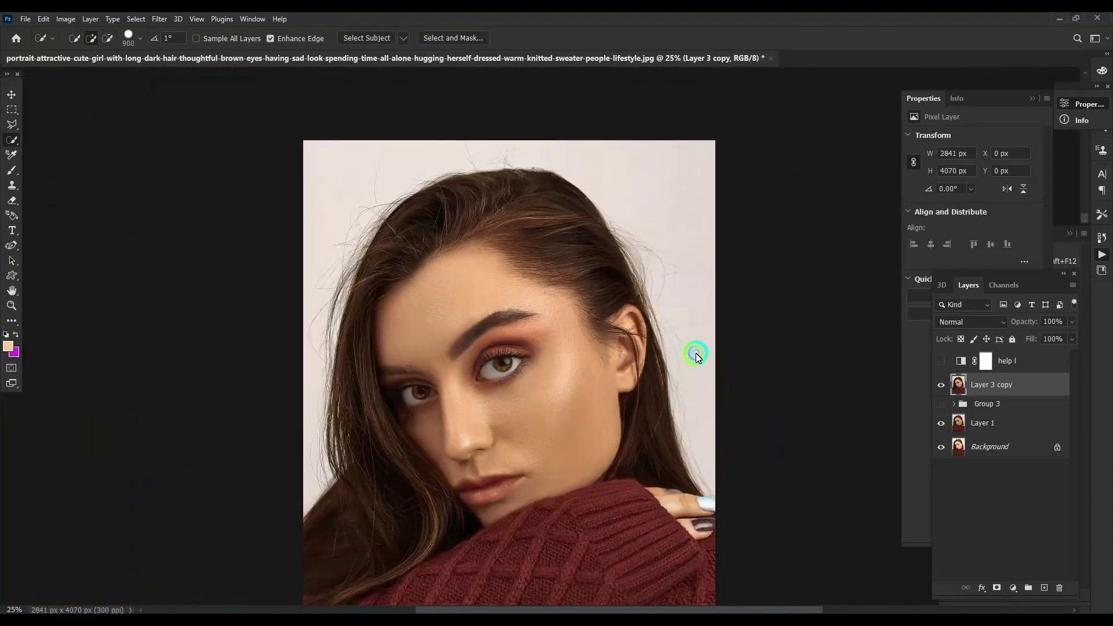
Select the pale backdrop around the woman with the Magic Wand.
key(shift+w)
click(702, 319)
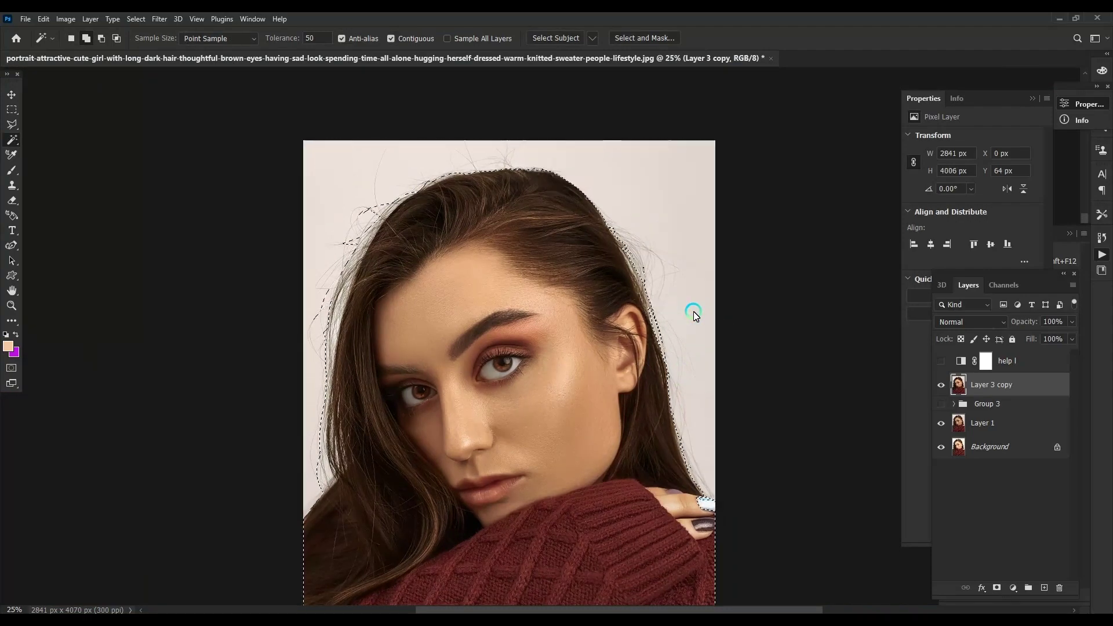
scroll(524, 369, up, 2)
drag(524, 369, 448, 204)
scroll(500, 433, up, 2)
Add the pale nail area to the selection with the Polygonal Lasso.
key(l)
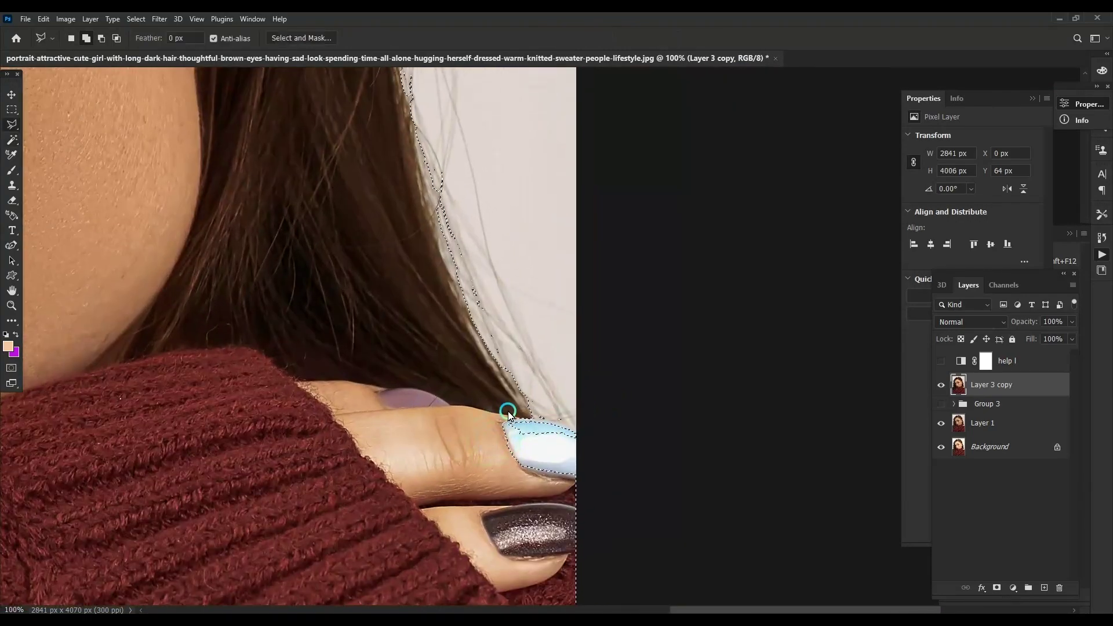
click(506, 409)
click(577, 433)
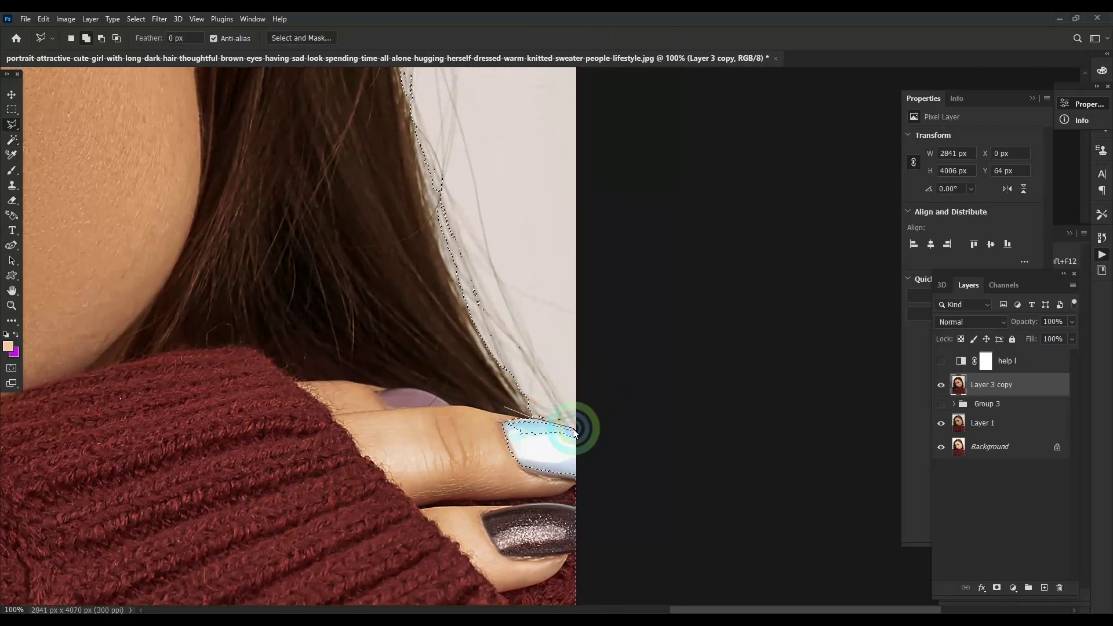
double_click(611, 529)
scroll(384, 437, down, 2)
scroll(580, 405, down, 1)
Trace the left hair edge with the Polygonal Lasso and add it to the selection.
drag(294, 273, 583, 410)
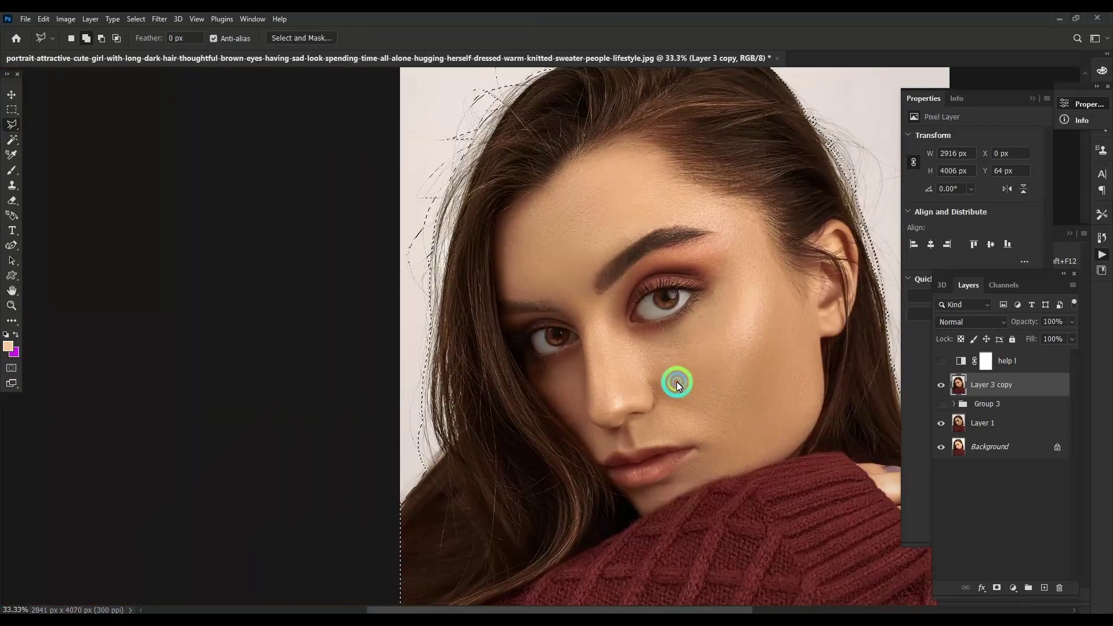
click(596, 505)
click(511, 500)
click(597, 447)
click(619, 428)
click(631, 404)
click(620, 348)
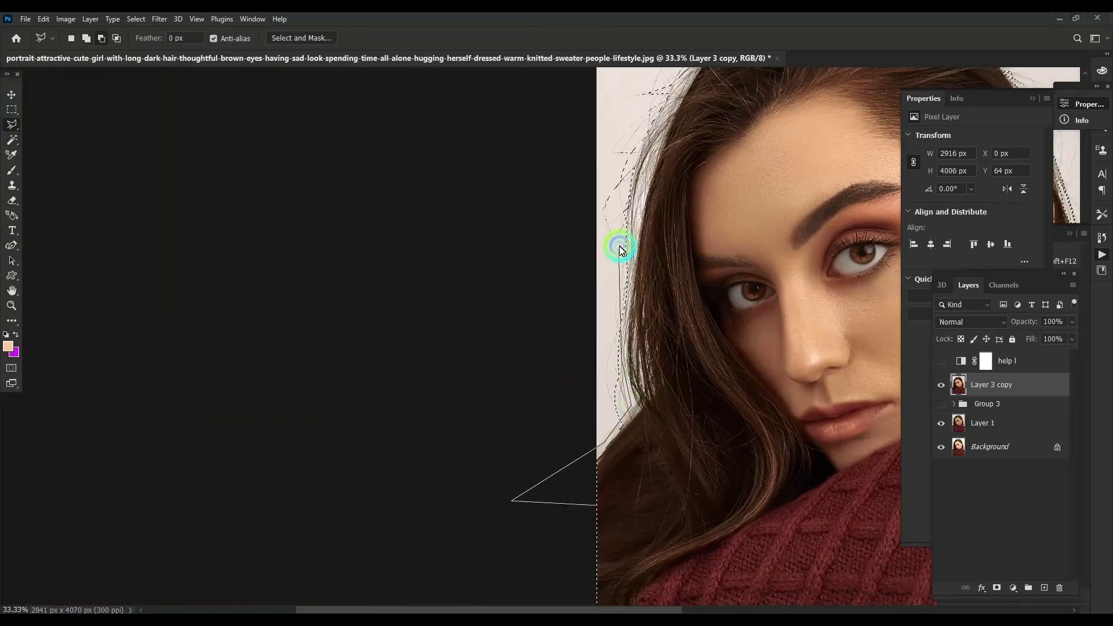
double_click(413, 351)
scroll(729, 318, down, 1)
scroll(725, 316, down, 1)
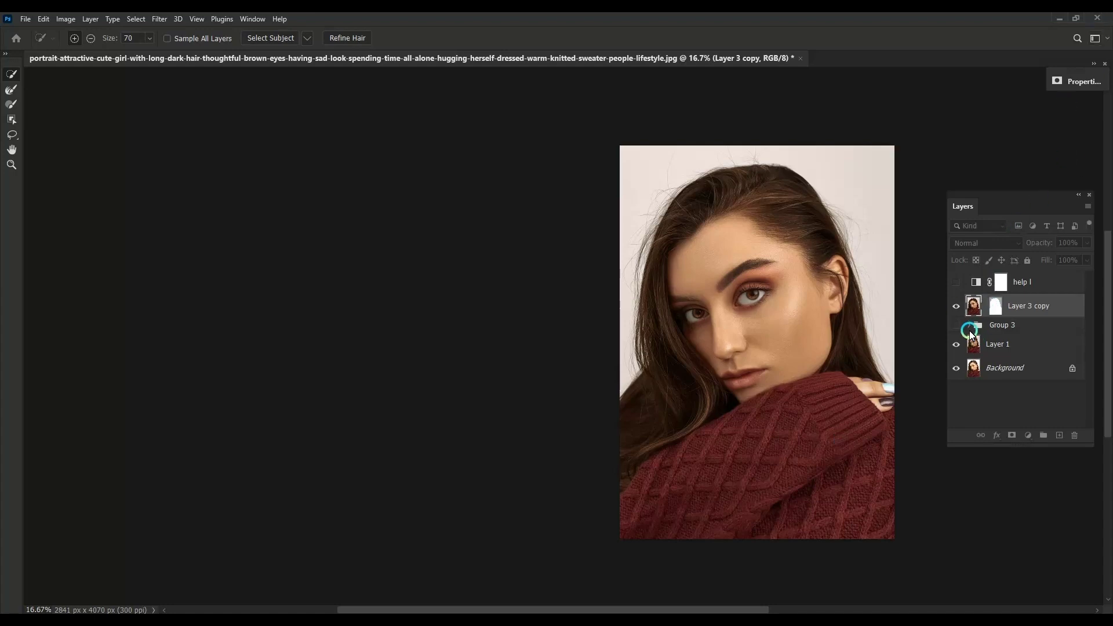
Output the refined cut-out to a new masked layer and hide Layer 1 and Background.
click(956, 361)
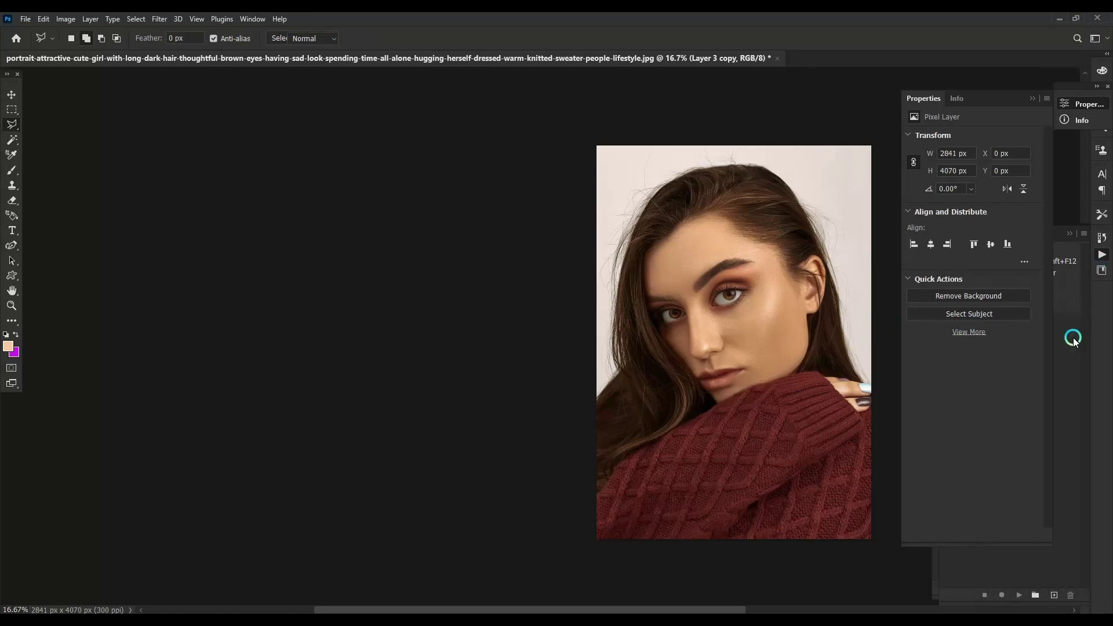
click(753, 389)
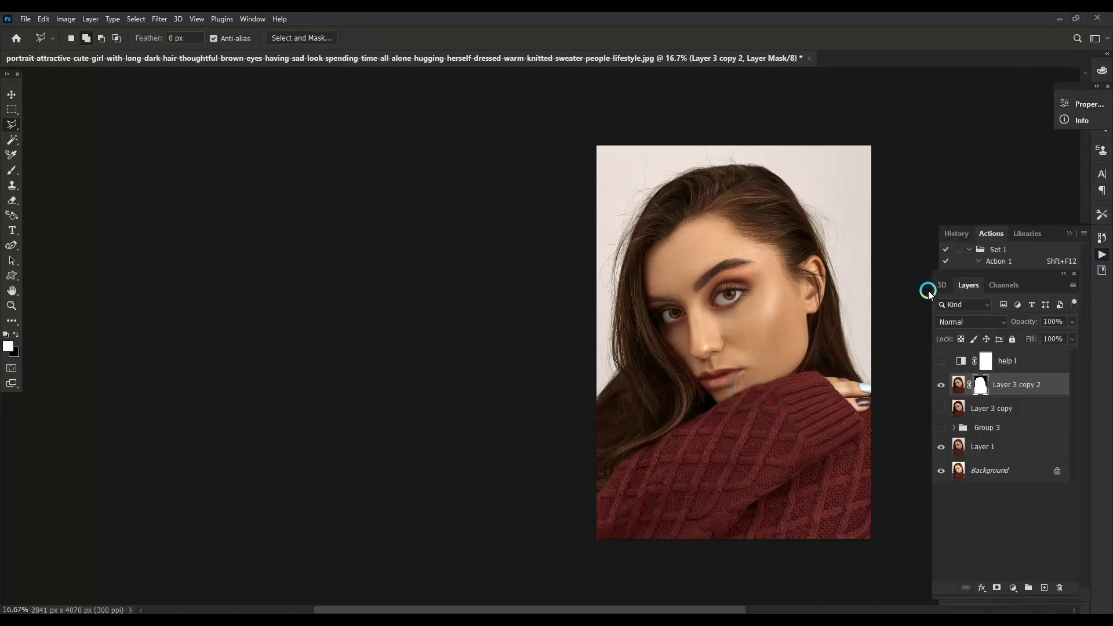
drag(941, 447, 941, 471)
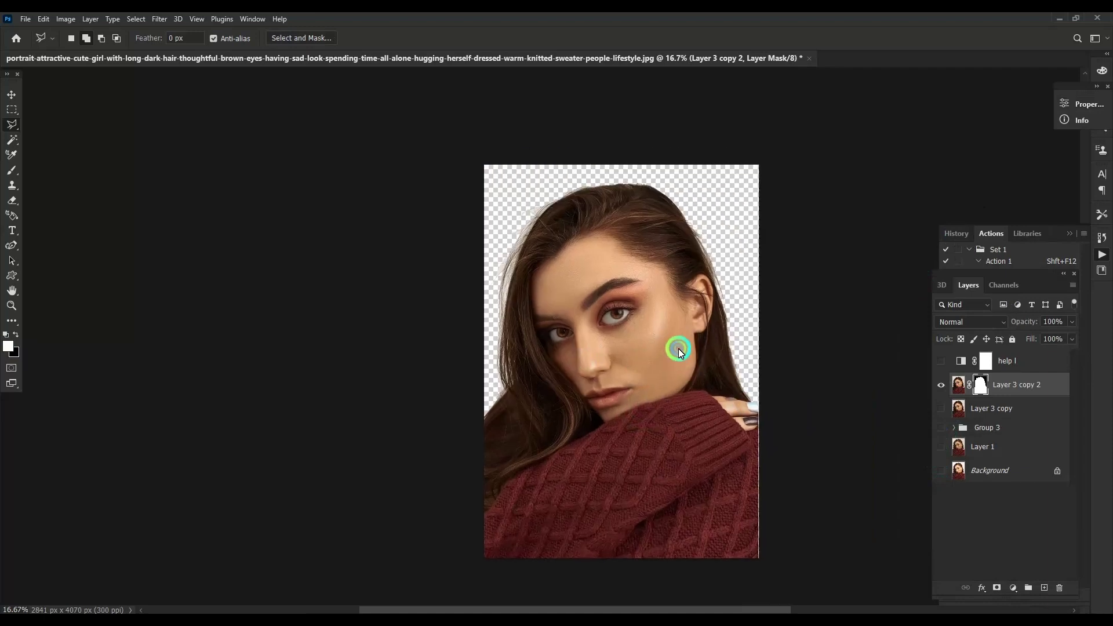
key(b)
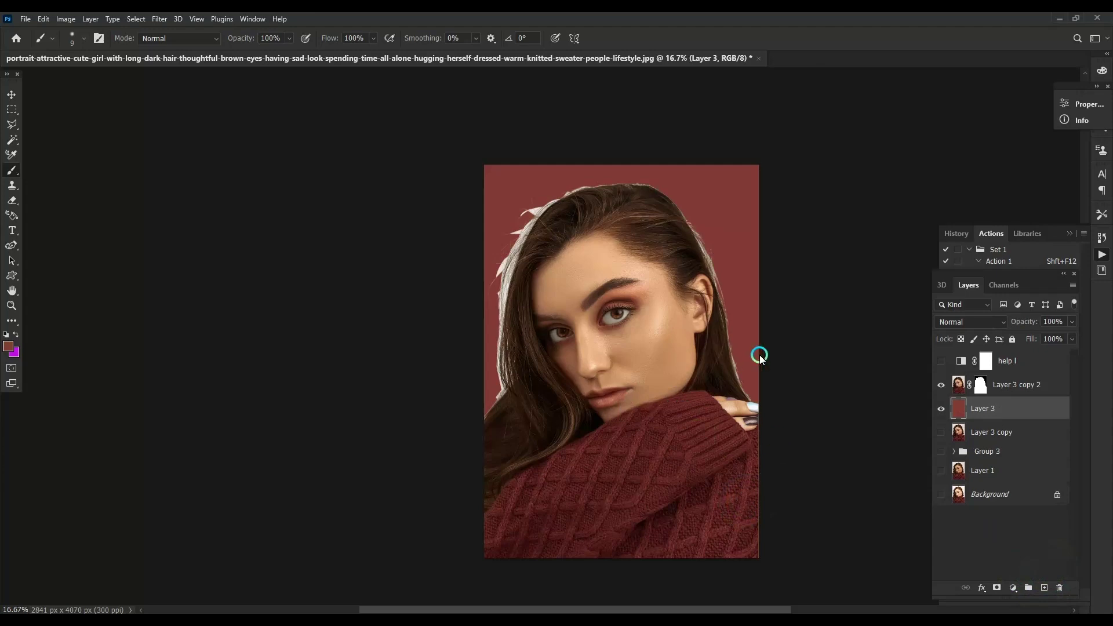
Duplicate the maroon Layer 3 and raise its Hue/Saturation Lightness to +82.
key(ctrl+j)
key(ctrl+u)
drag(918, 271, 938, 271)
click(1009, 162)
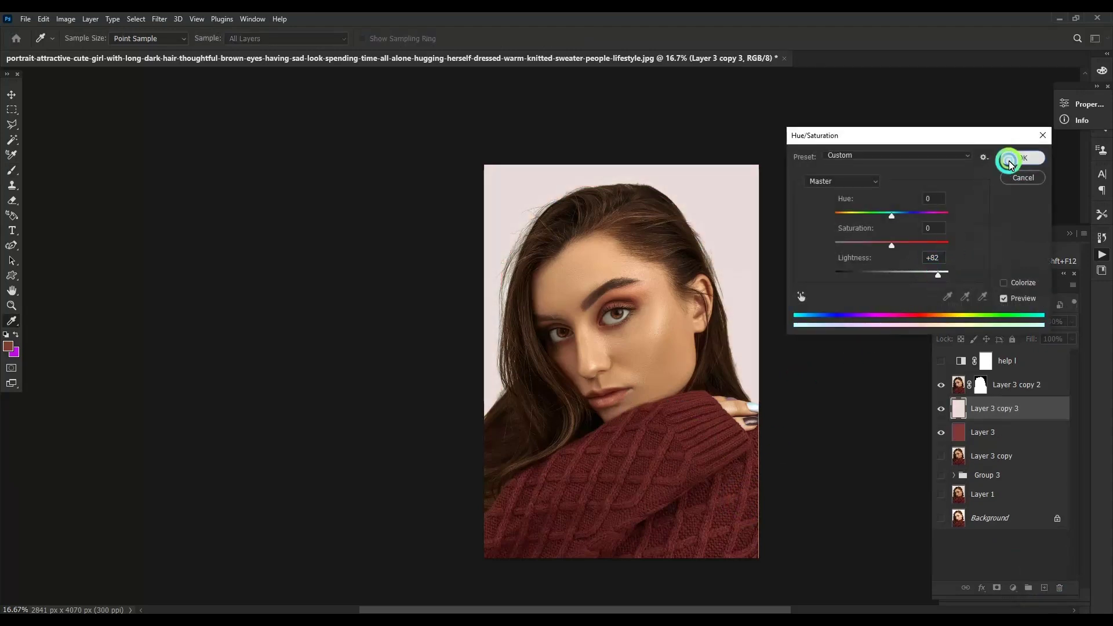
Hide the light copy behind a black mask, reveal a glow behind the head, and merge with Layer 3.
key(e)
alt+click(997, 588)
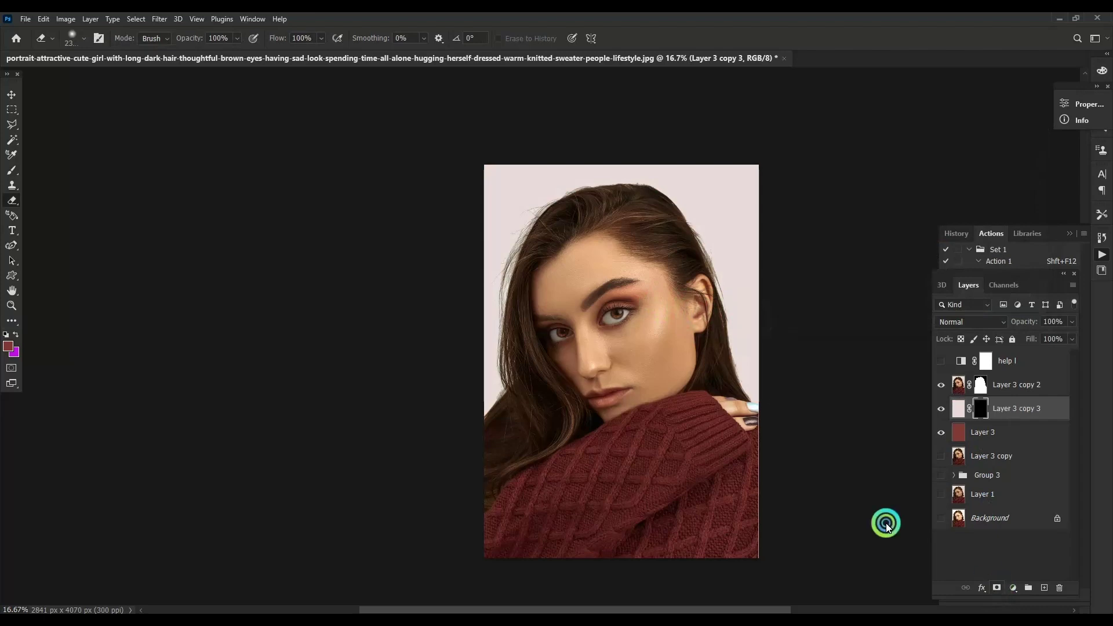
key(d)
drag(619, 316, 621, 343)
key(x)
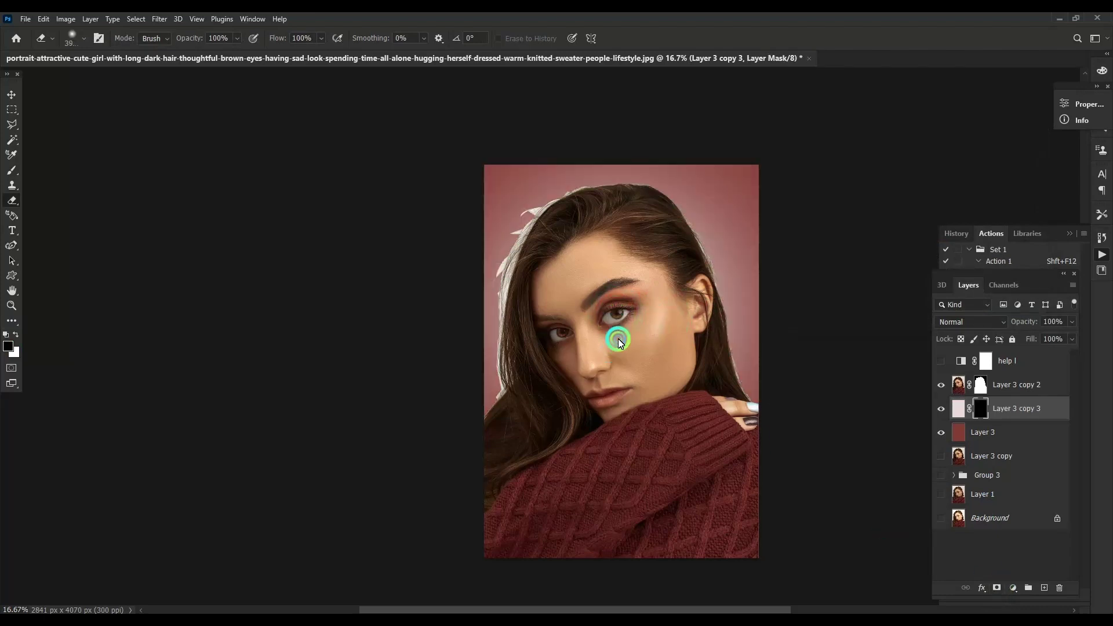
shift+click(1002, 432)
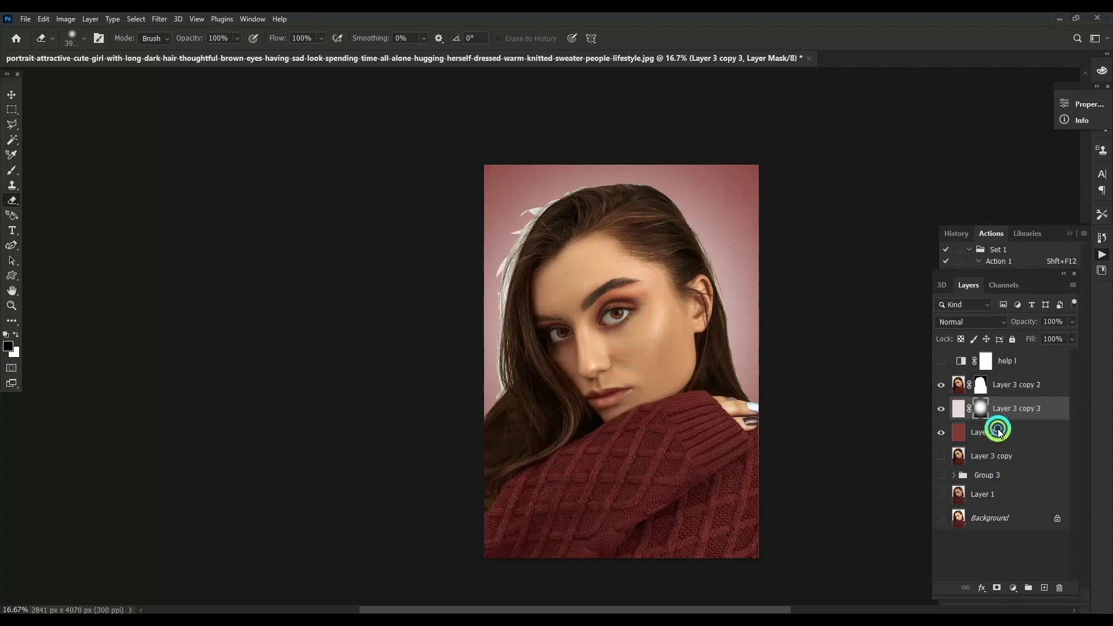
key(ctrl+e)
key(ctrl+plus)
click(959, 429)
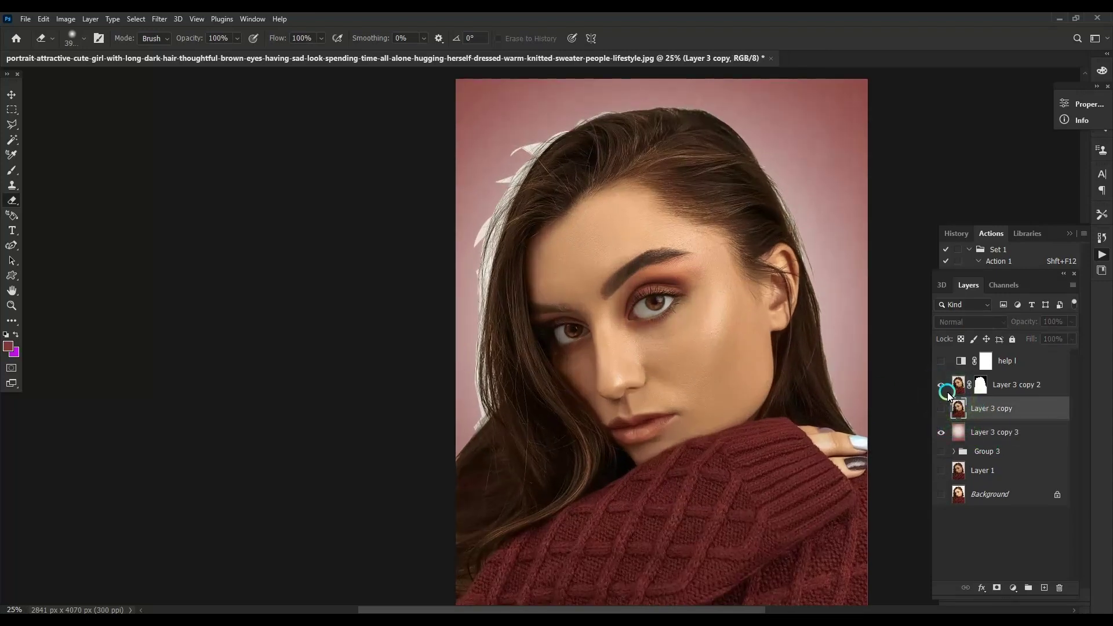
Set Layer 3 copy to Hard Light and lower its Levels output white.
click(971, 322)
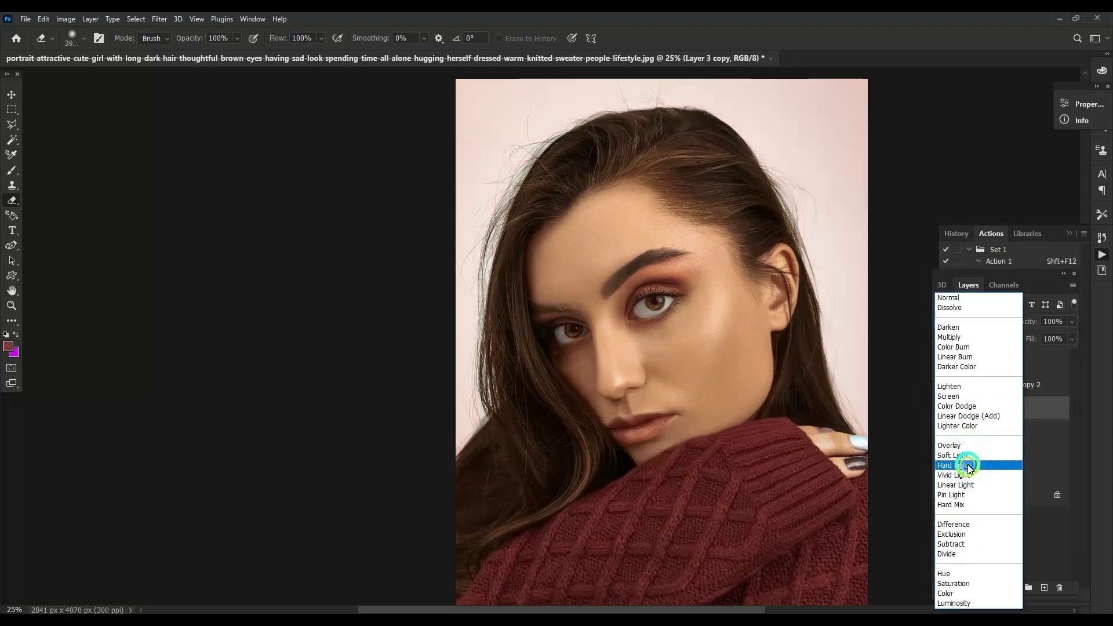
click(962, 465)
key(ctrl+l)
drag(955, 220, 924, 220)
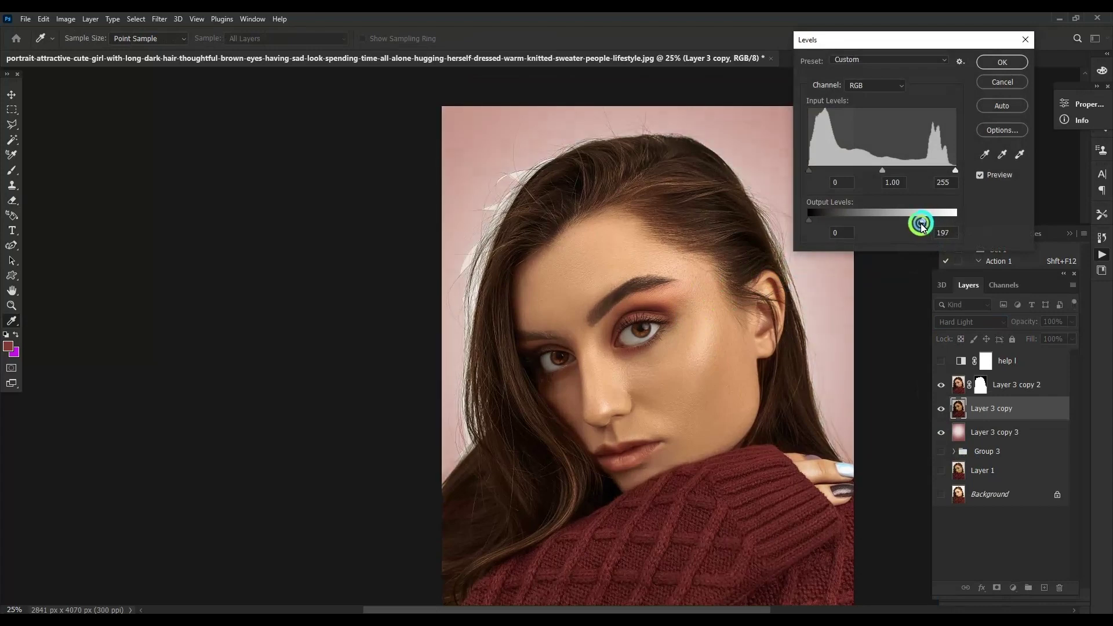
click(1008, 82)
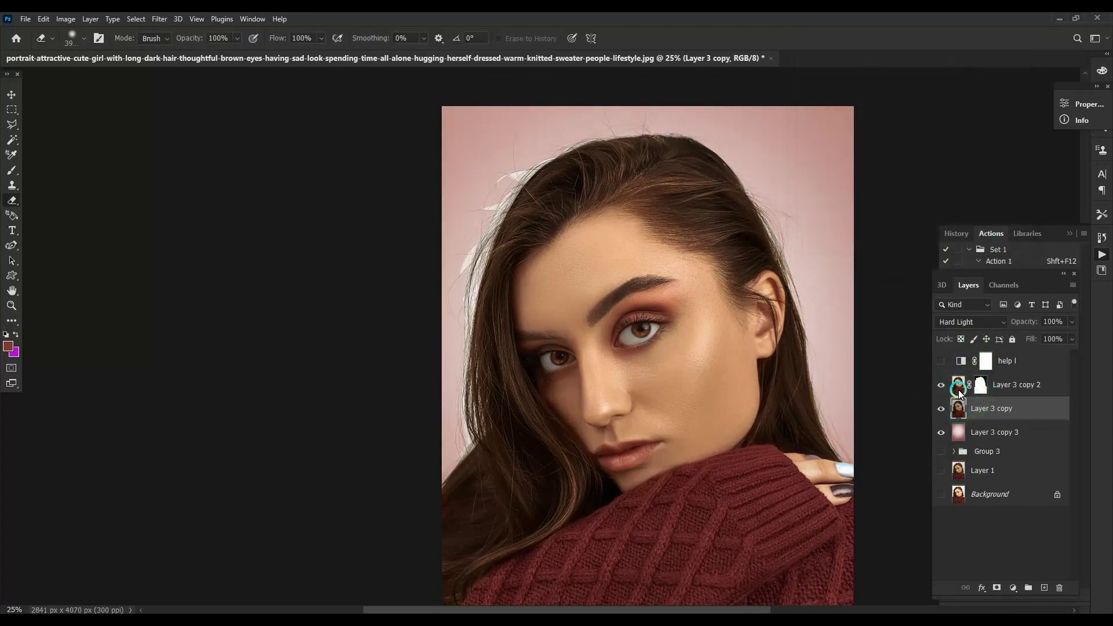
Refine the left hair edge on the Layer 3 copy 2 mask.
click(981, 385)
key(e)
click(459, 409)
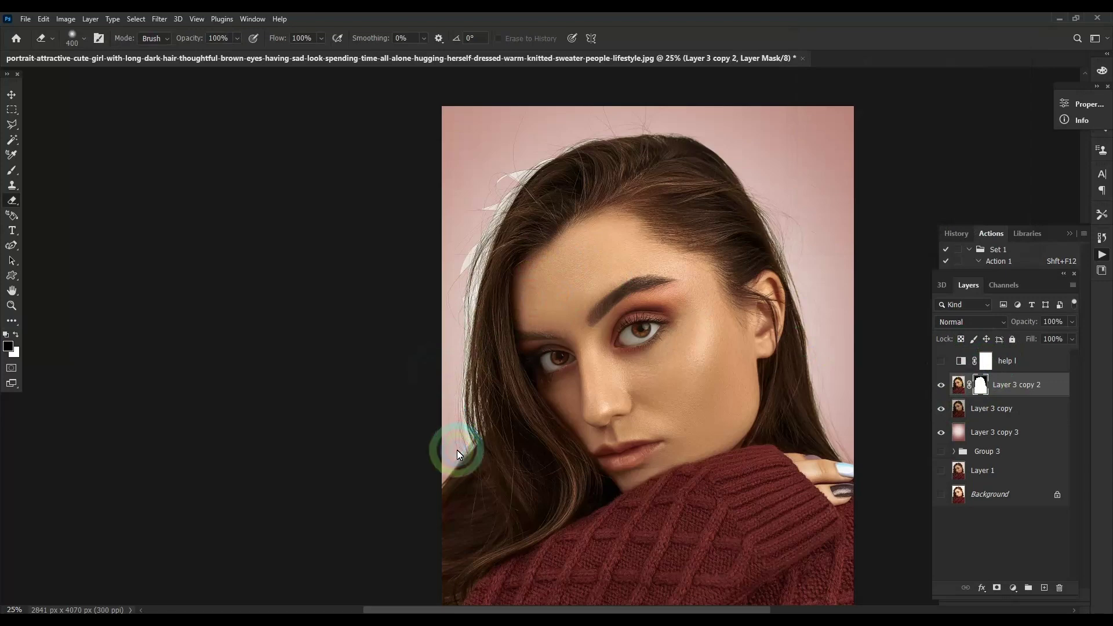
key(x)
click(455, 416)
drag(454, 415, 473, 237)
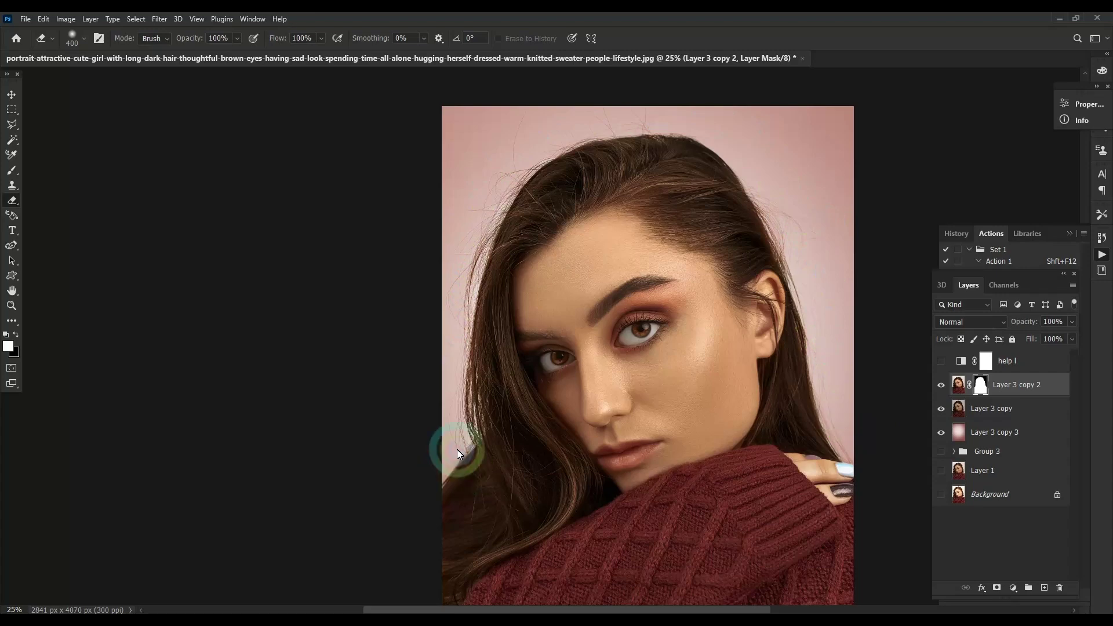
key(bracketleft)
key(bracketleft)
key(bracketleft)
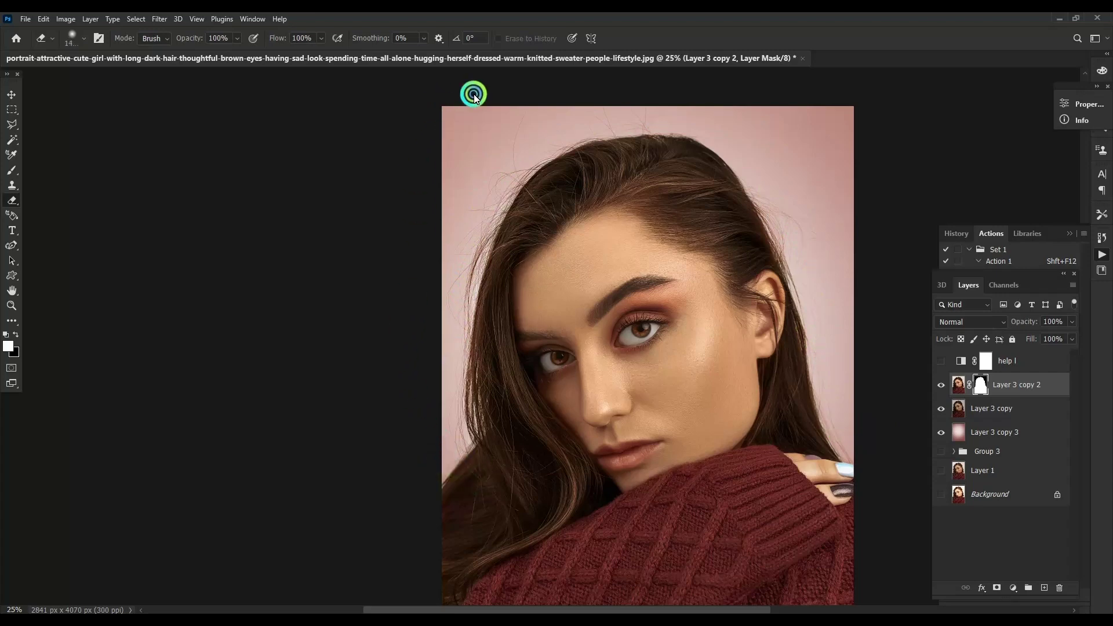
Shift the Layer 3 copy 3 backdrop to warm orange with Hue +28 and Lightness -14.
click(997, 432)
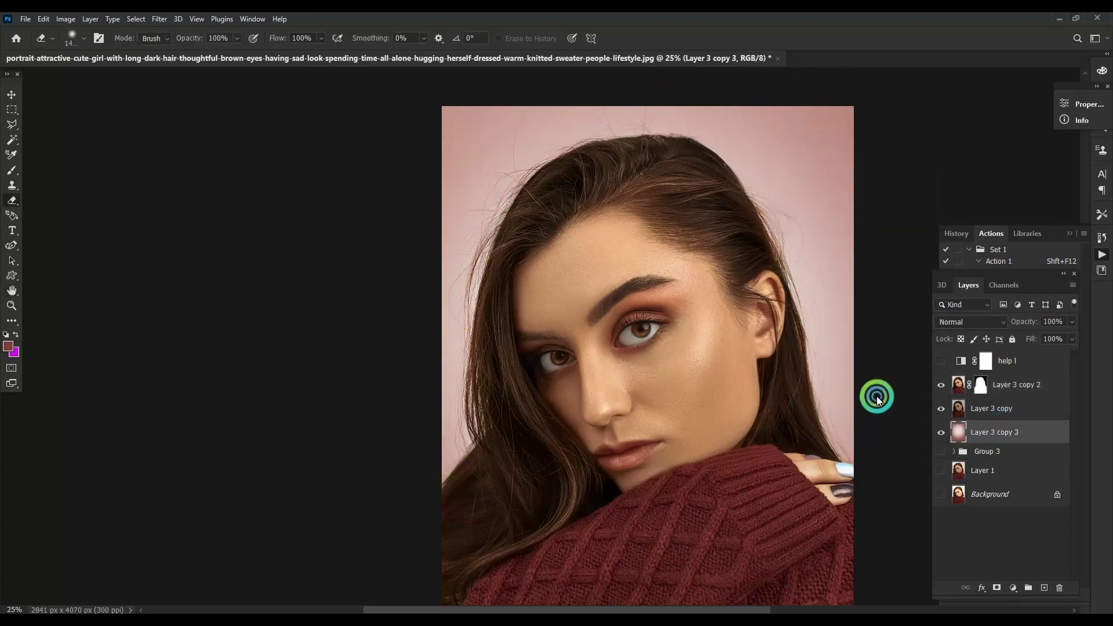
key(ctrl+minus)
key(ctrl+u)
mouse_move(892, 272)
mouse_down()
mouse_move(868, 272)
mouse_move(885, 271)
mouse_up()
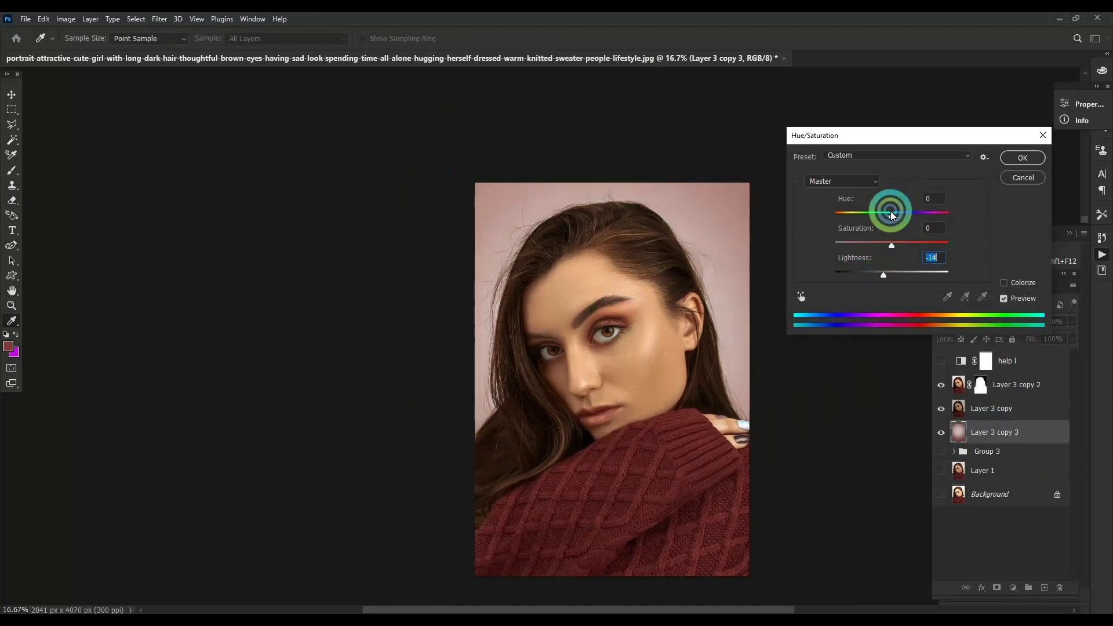
mouse_move(891, 215)
mouse_down()
mouse_move(924, 216)
mouse_move(908, 217)
mouse_move(949, 243)
mouse_move(930, 244)
mouse_up()
click(1012, 191)
Return to the Layer 3 copy 2 mask and resize the eraser for further hair touch-ups.
key(e)
key(ctrl+plus)
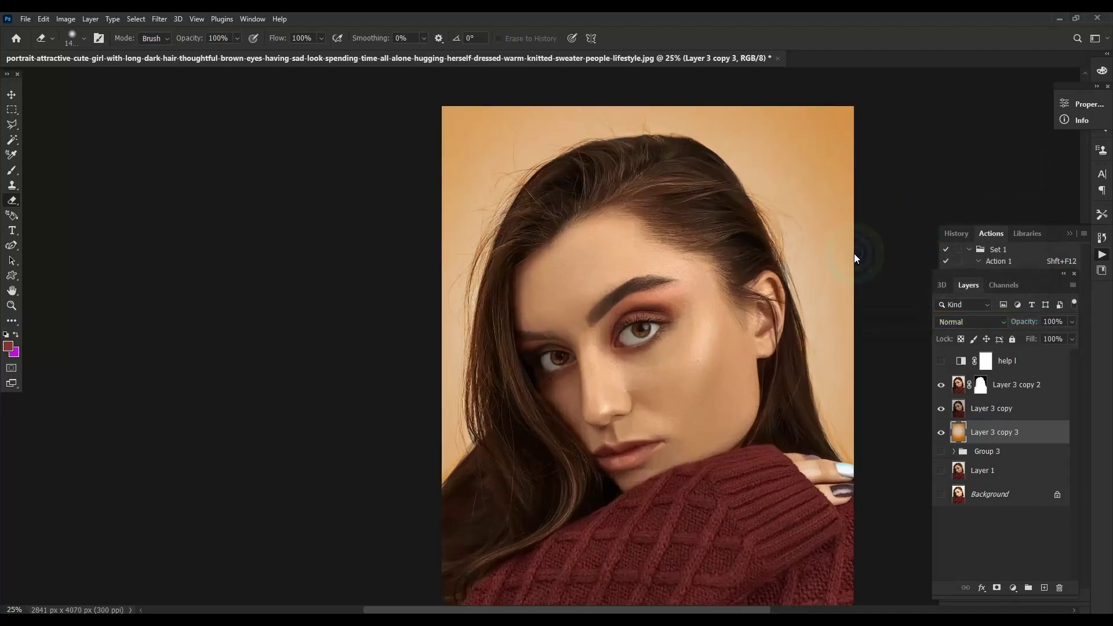
key(ctrl+plus)
click(980, 386)
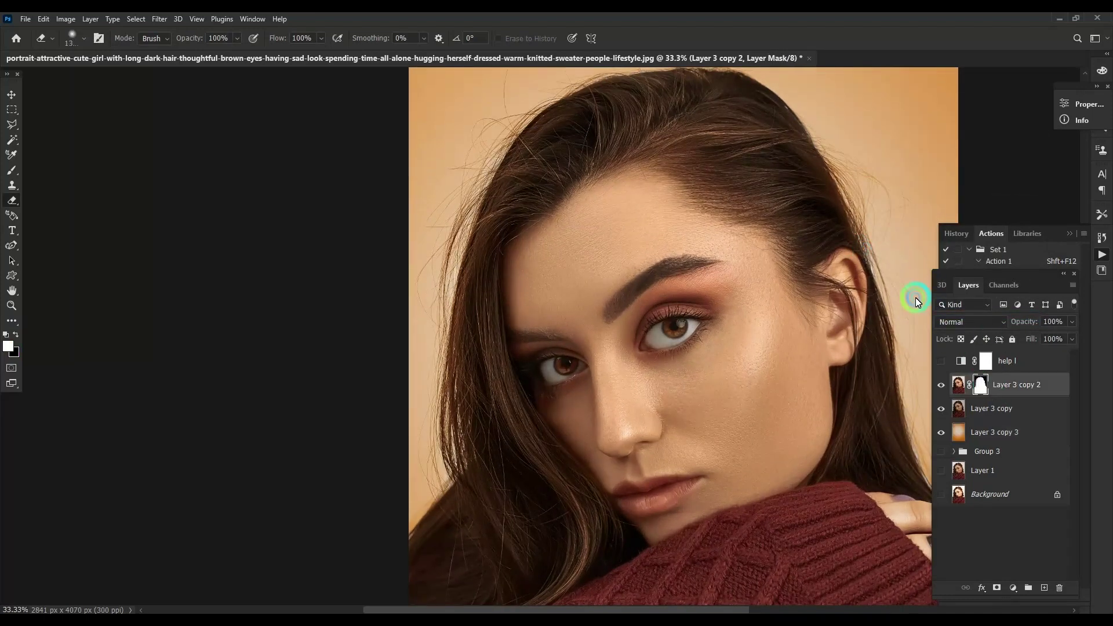
key(bracketleft)
key(bracketleft)
key(bracketleft)
key(bracketright)
key(bracketright)
key(bracketright)
key(ctrl+minus)
key(ctrl+minus)
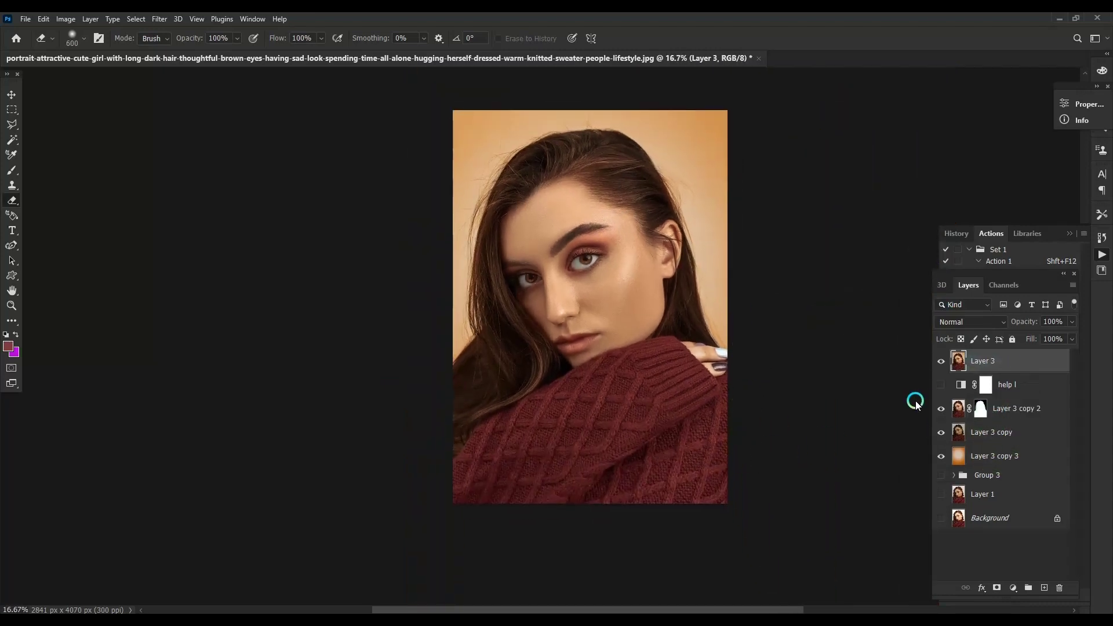
Set the duplicated portrait layer to Multiply blending.
click(978, 327)
click(967, 336)
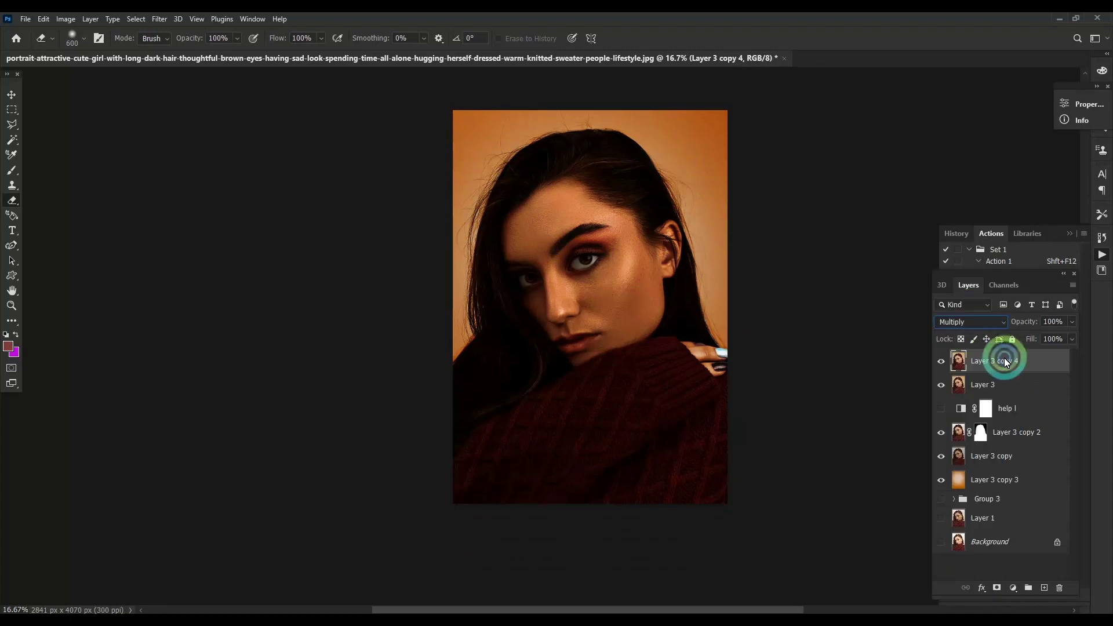
right_click(1003, 359)
click(937, 129)
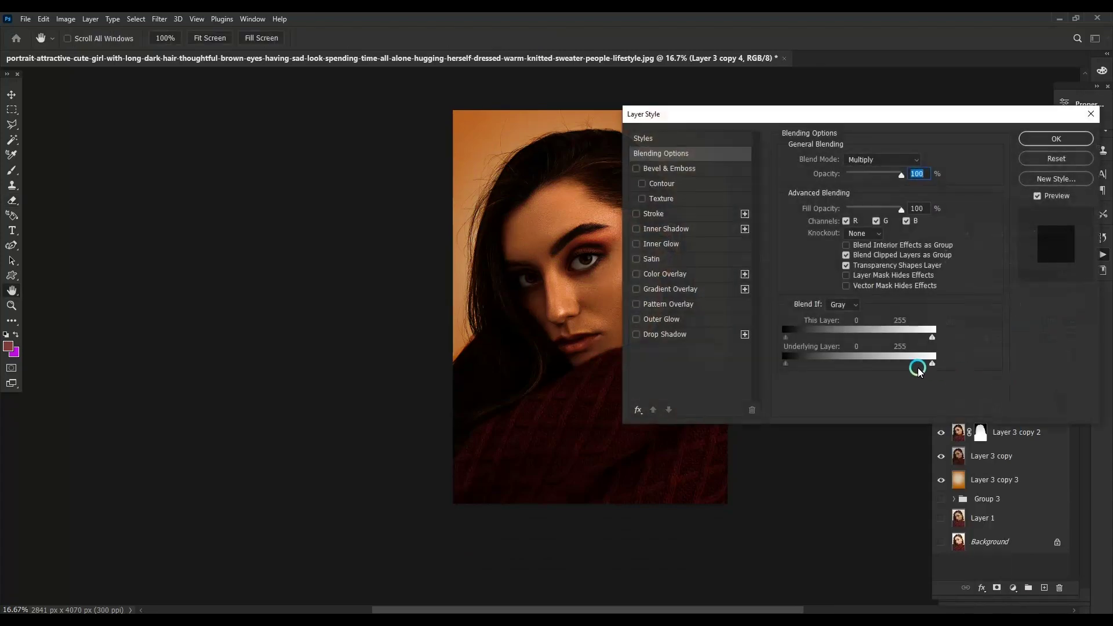
key(Return)
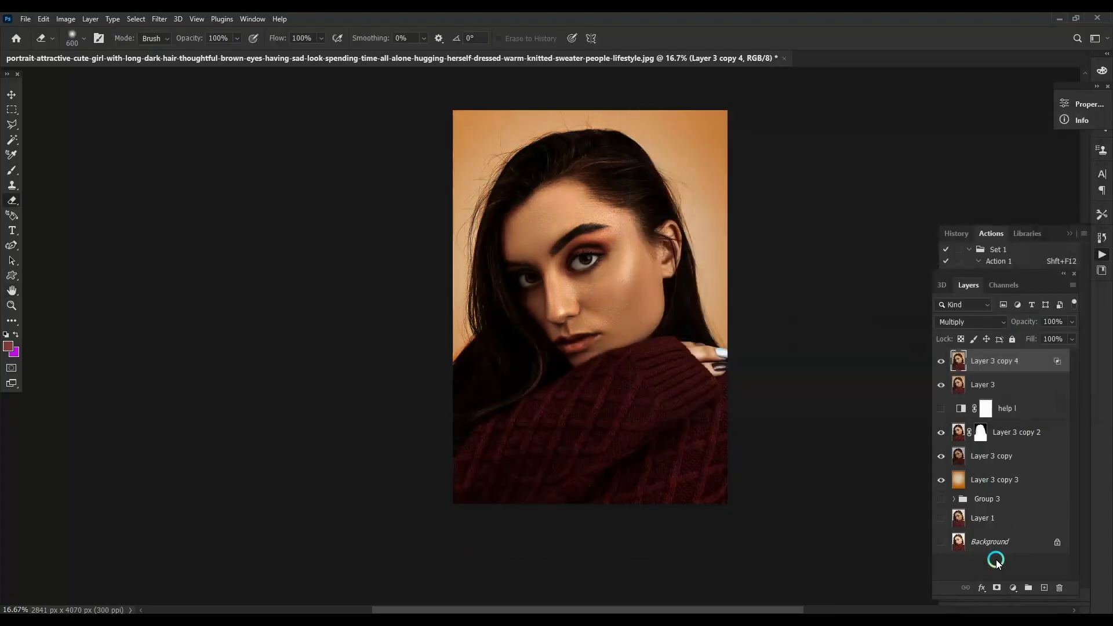
Paint the Multiply darkening onto the sweater and collar, then lower opacity to 63%.
key(b)
key(d)
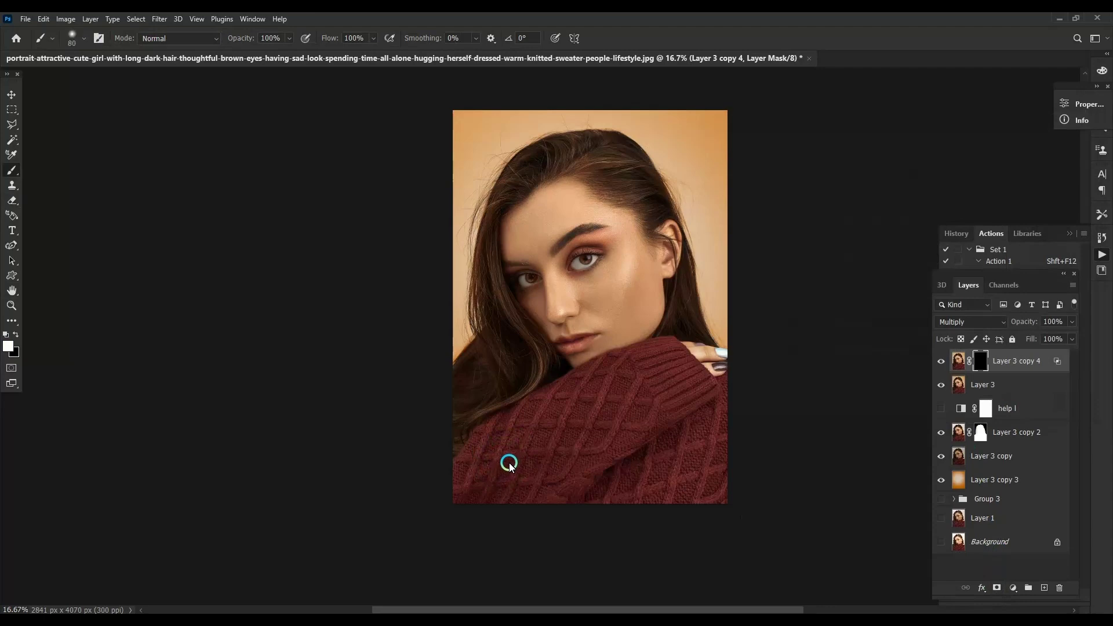
mouse_move(503, 475)
mouse_down()
mouse_move(626, 402)
mouse_move(520, 517)
mouse_move(732, 497)
mouse_up()
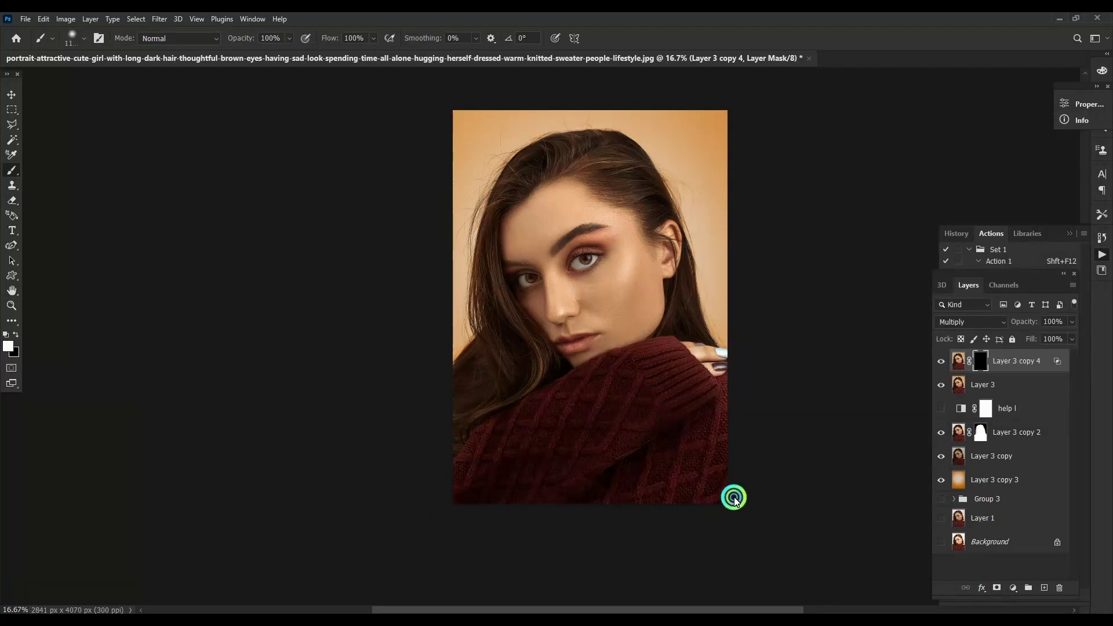
key(ctrl+plus)
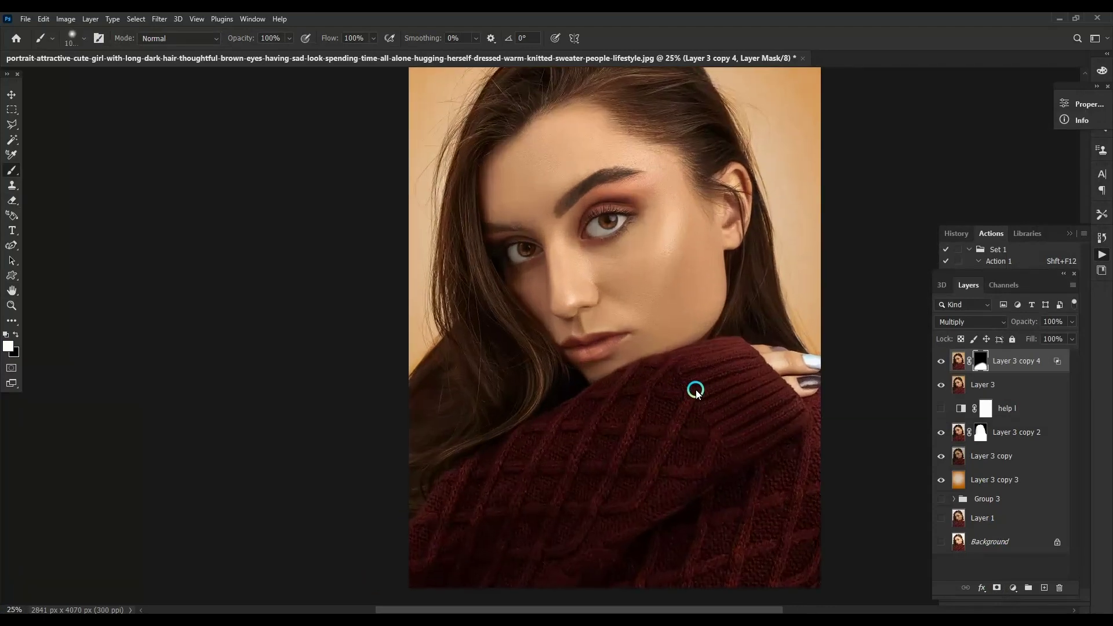
mouse_move(671, 371)
mouse_down()
mouse_move(733, 350)
mouse_move(788, 410)
mouse_move(822, 410)
mouse_move(835, 536)
mouse_up()
key(bracketright)
key(bracketright)
key(bracketright)
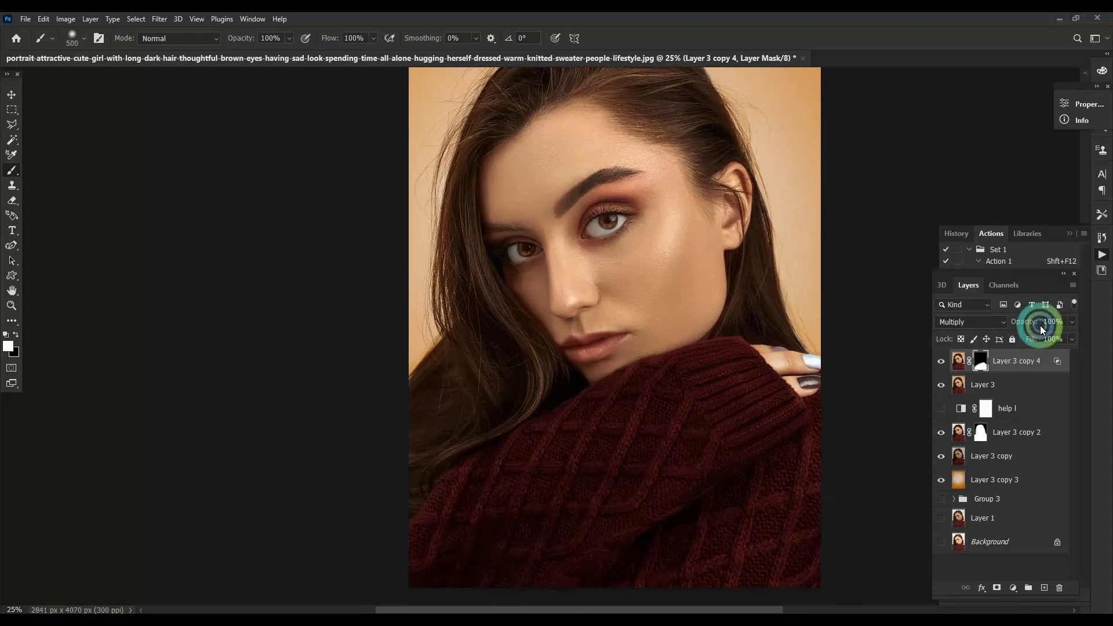
drag(1071, 335, 1052, 339)
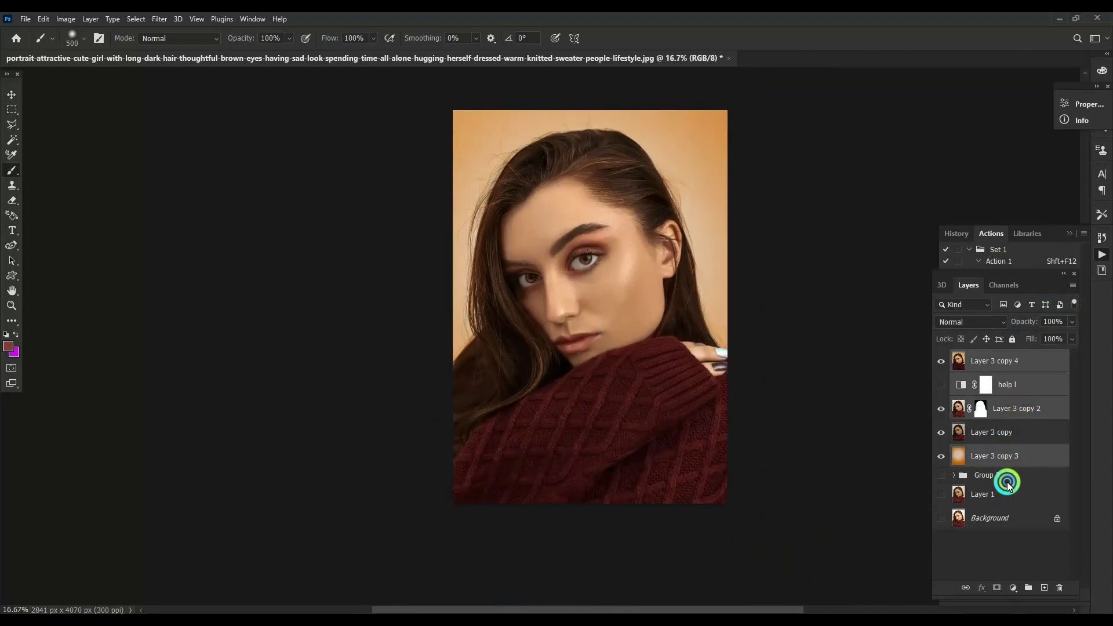
Show the original Layer 1 and toggle Group 4 on and off for a before/after comparison.
click(941, 376)
click(941, 399)
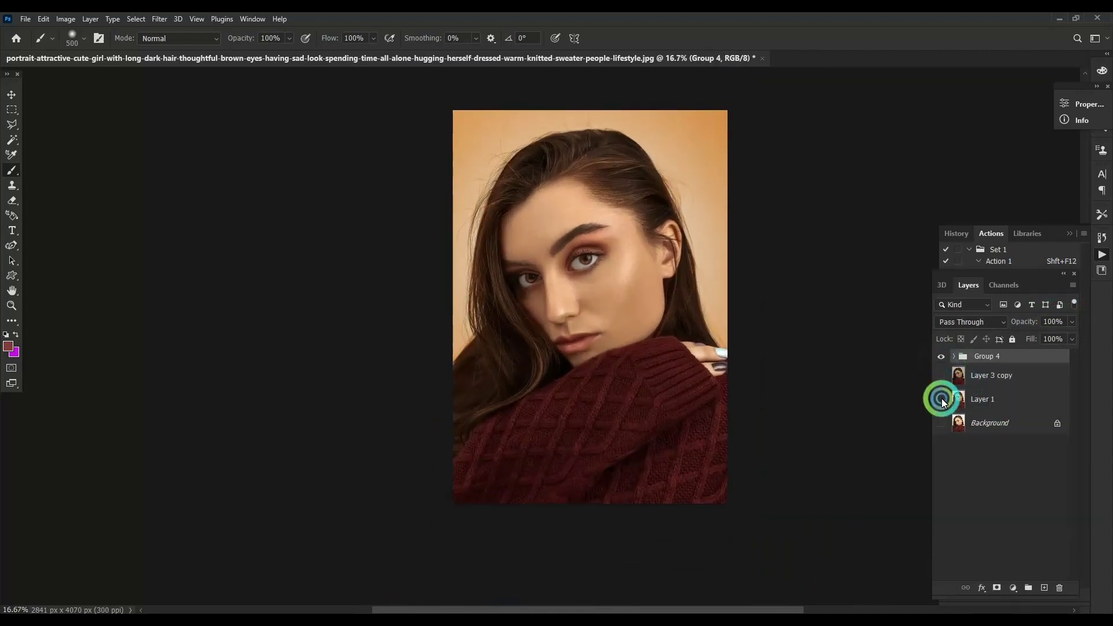
click(941, 356)
click(941, 356)
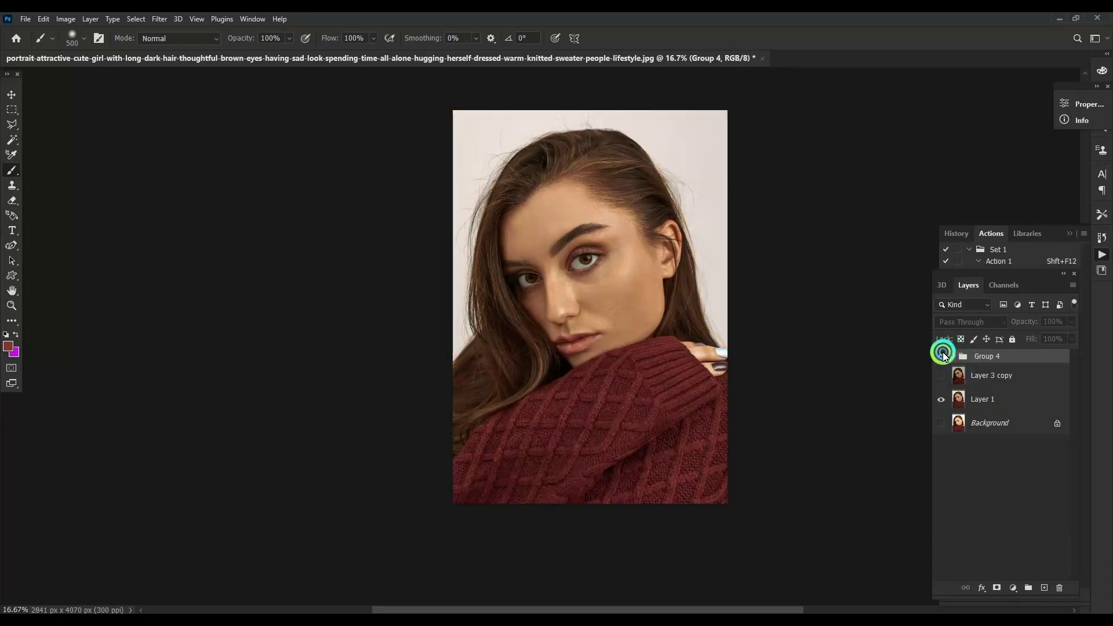
key(ctrl+plus)
key(ctrl+plus)
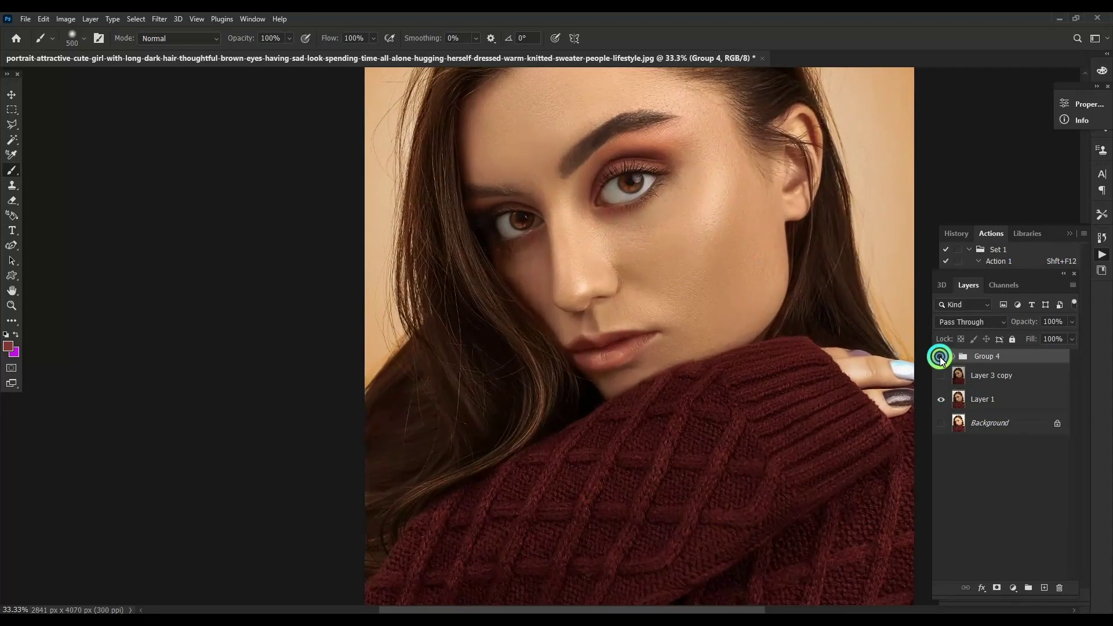
click(941, 356)
click(941, 356)
click(941, 356)
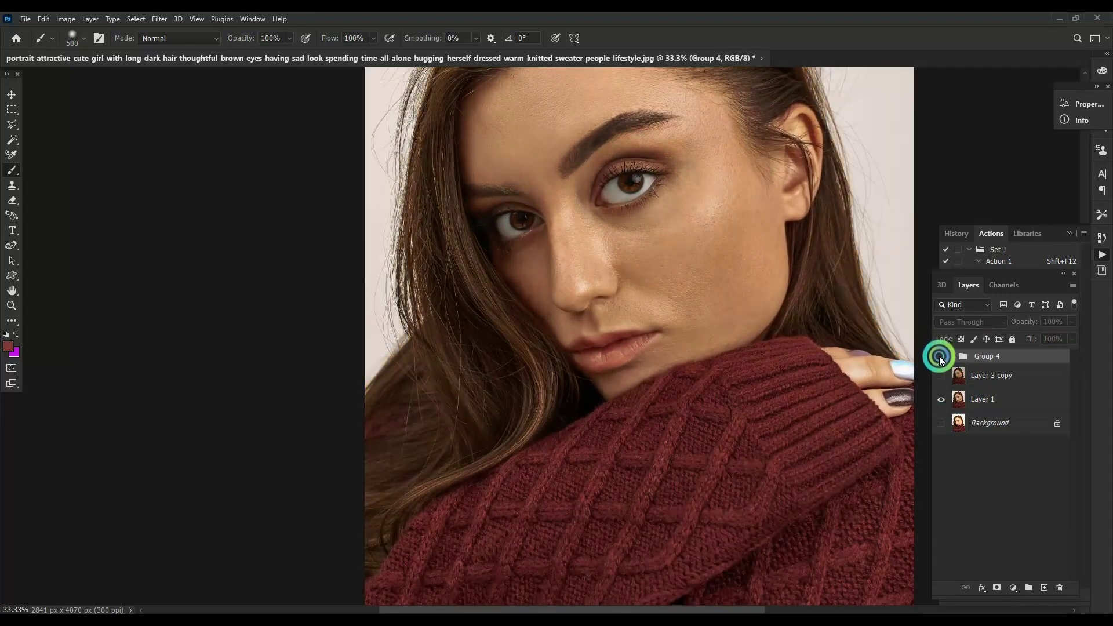
click(941, 356)
click(941, 357)
click(940, 357)
key(ctrl+minus)
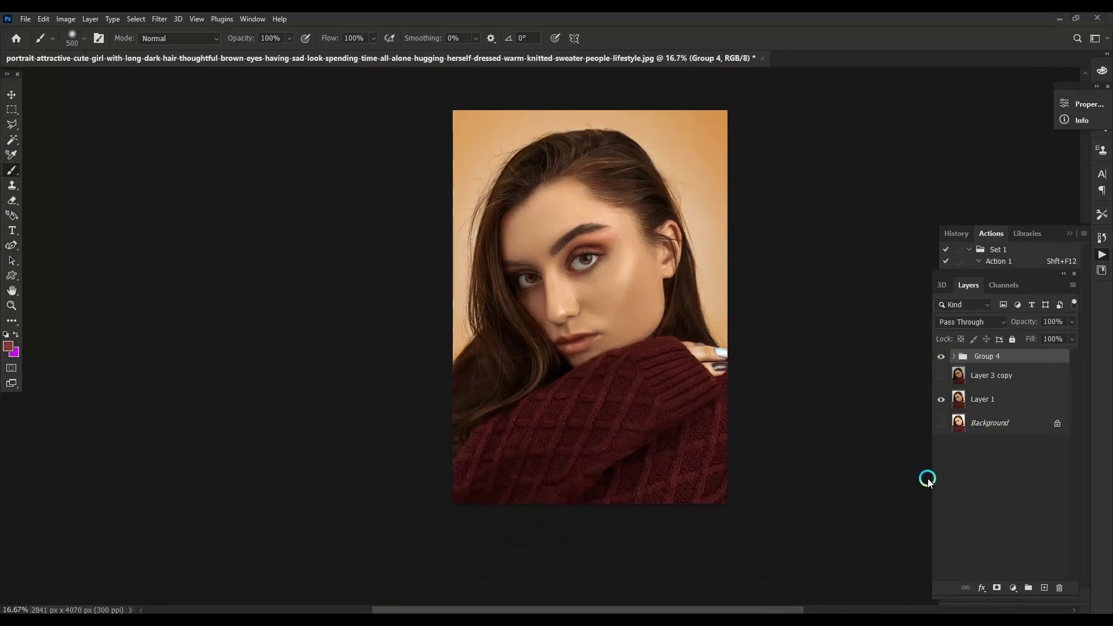